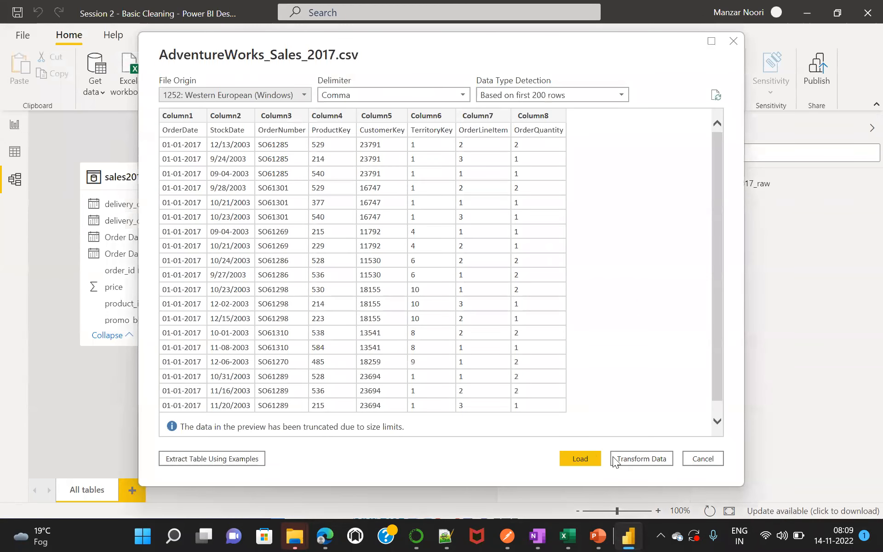
Open the AdventureWorks_Sales_2017.csv data for transformation and promote its first row to column headers.
{"action": "left_click", "coordinate": [631, 458]}
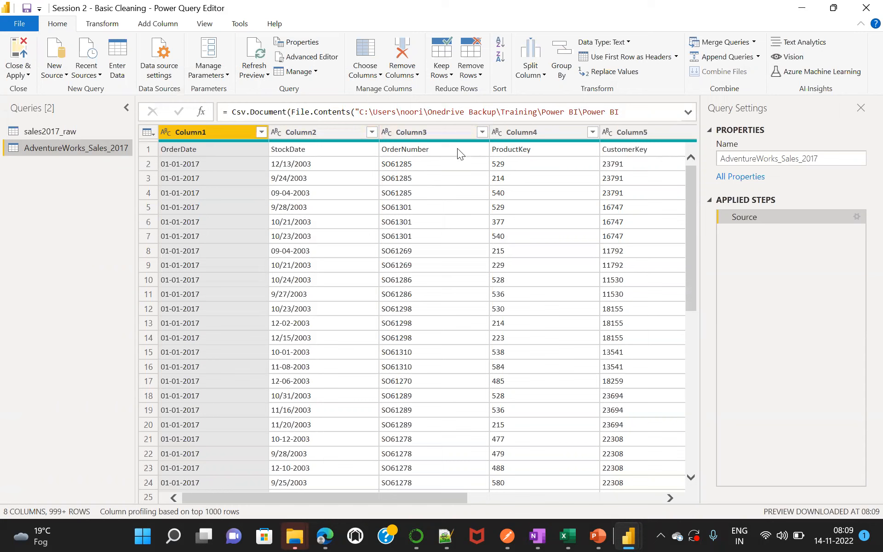
{"action": "left_click", "coordinate": [622, 57]}
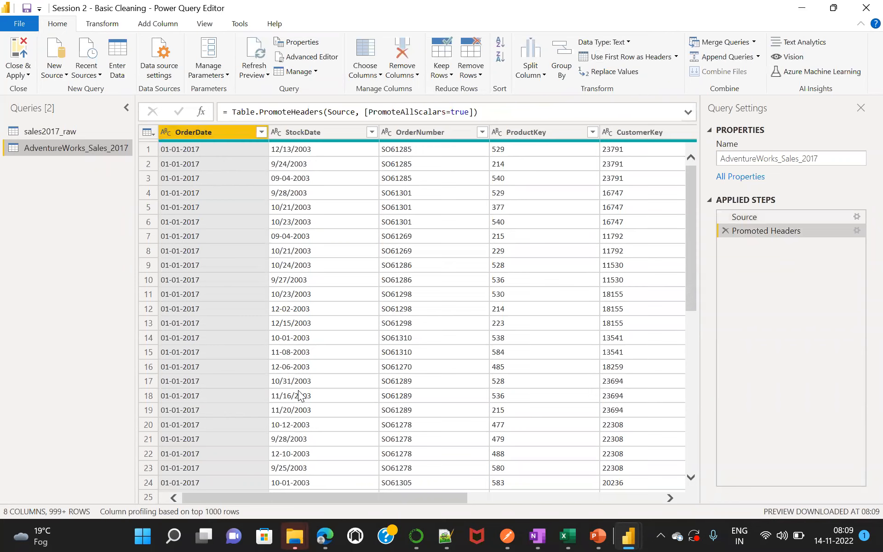
Detect the data types automatically for all columns of the AdventureWorks_Sales_2017 query.
{"action": "scroll", "coordinate": [265, 494], "scroll_direction": "right", "scroll_amount": 5}
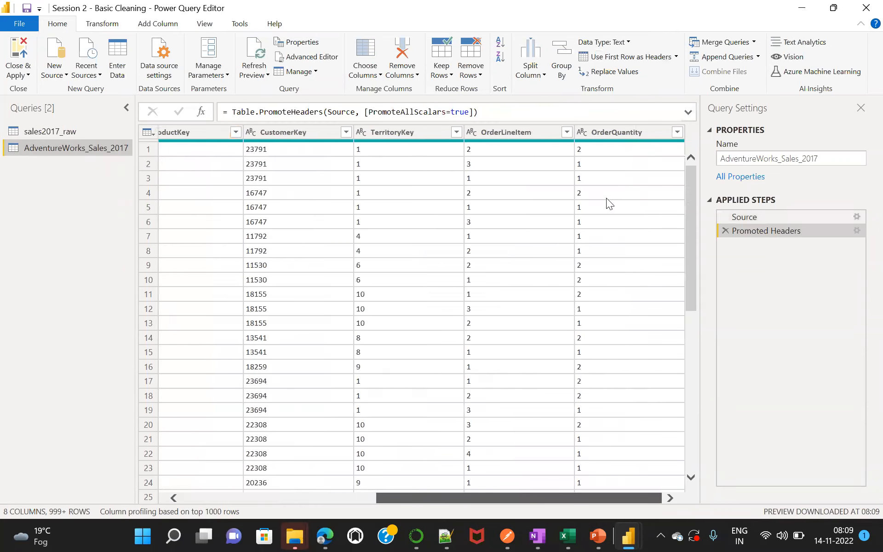
{"action": "key", "text": "ctrl+a"}
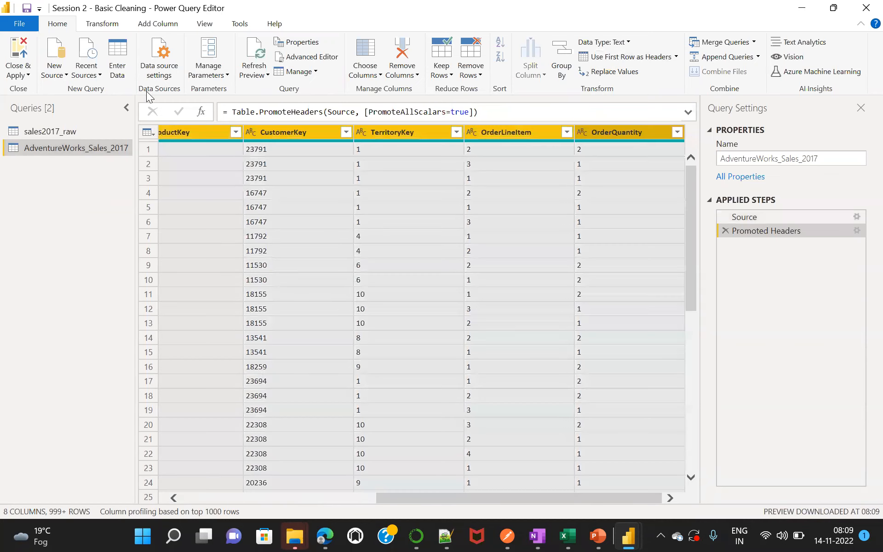
{"action": "left_click", "coordinate": [102, 23]}
{"action": "left_click", "coordinate": [183, 57]}
{"action": "left_click", "coordinate": [331, 488]}
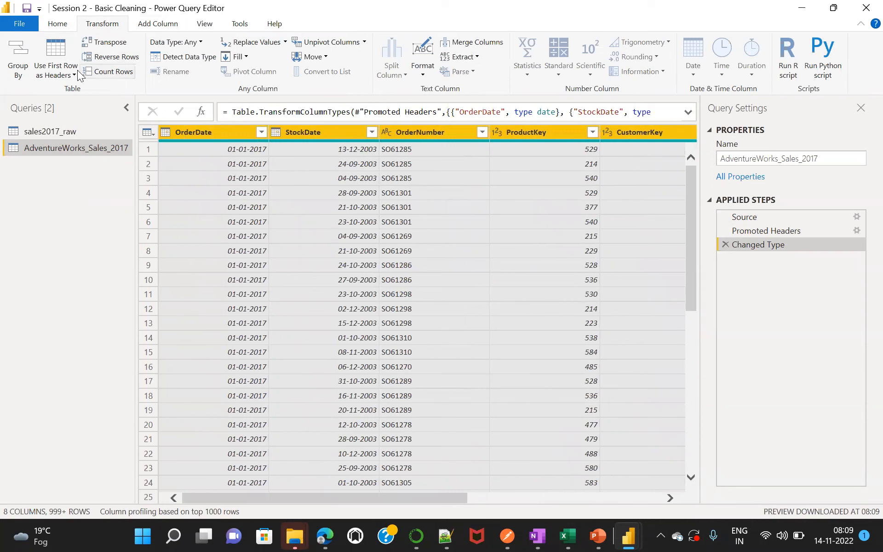
Import AdventureWorks_Products.csv from the Power BI -Nov > CS-4 folder as a new Text/CSV source and promote its first row to headers.
{"action": "left_click", "coordinate": [56, 25]}
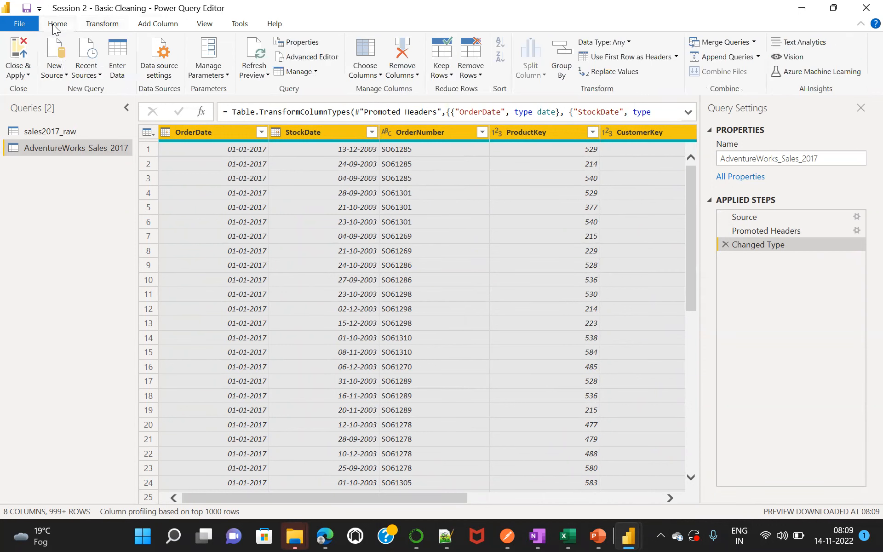
{"action": "left_click", "coordinate": [64, 73]}
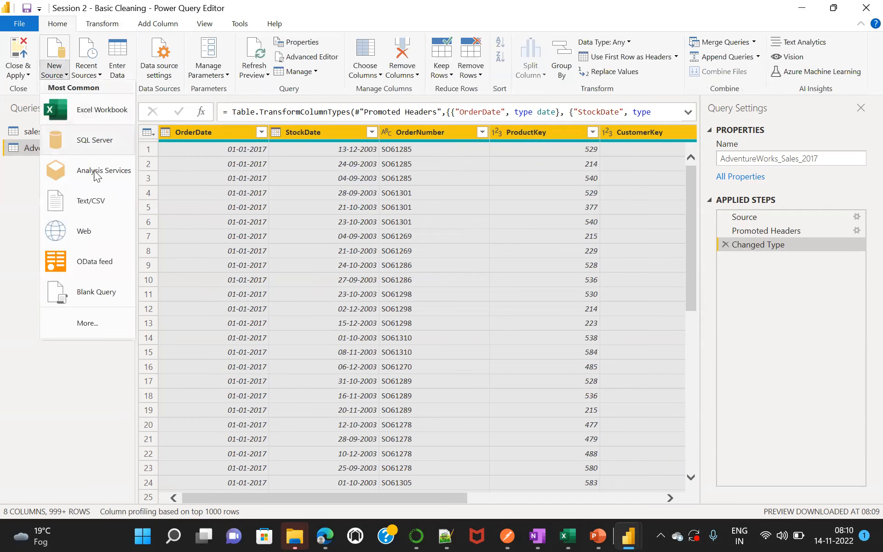
{"action": "left_click", "coordinate": [98, 202]}
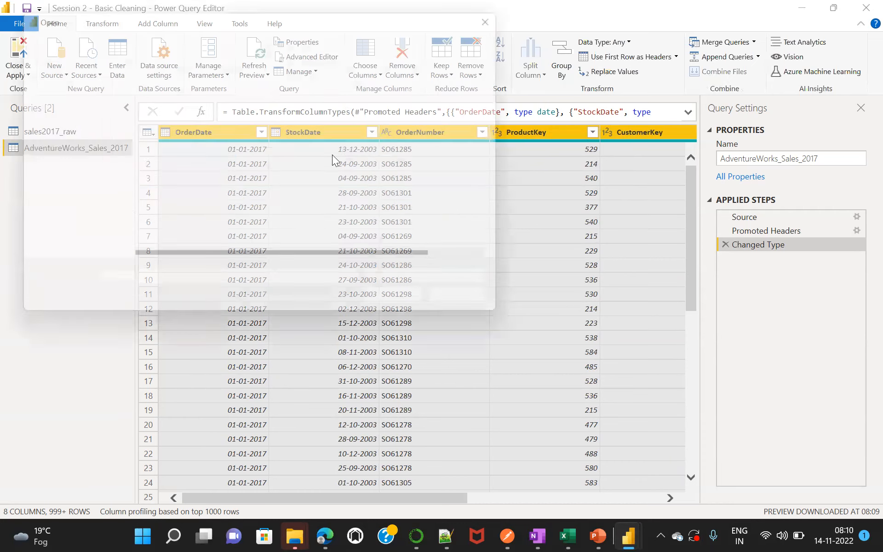
{"action": "left_click_drag", "start_coordinate": [306, 15], "coordinate": [398, 74]}
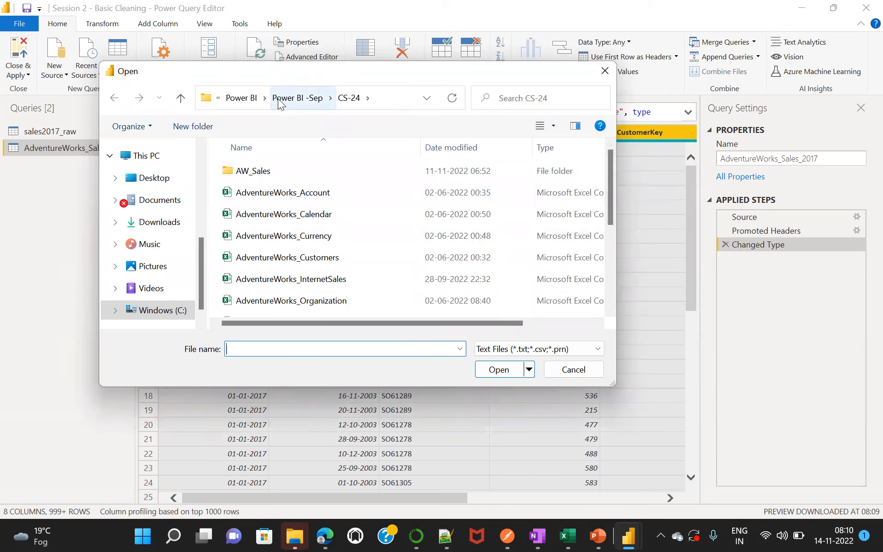
{"action": "left_click", "coordinate": [248, 99]}
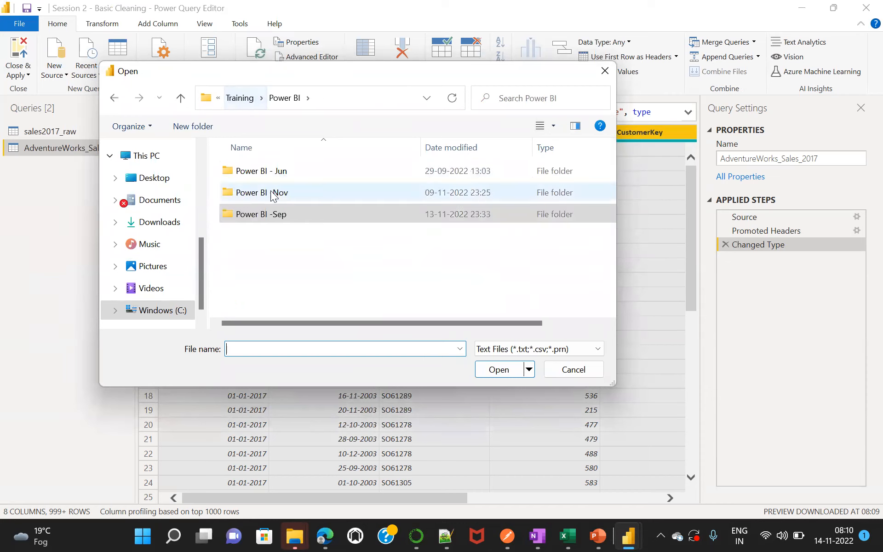
{"action": "double_click", "coordinate": [272, 193]}
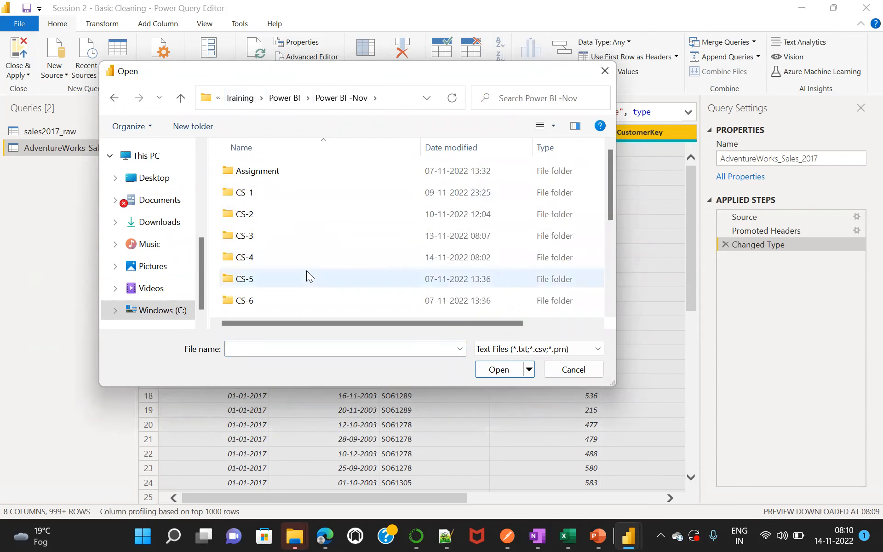
{"action": "double_click", "coordinate": [261, 259]}
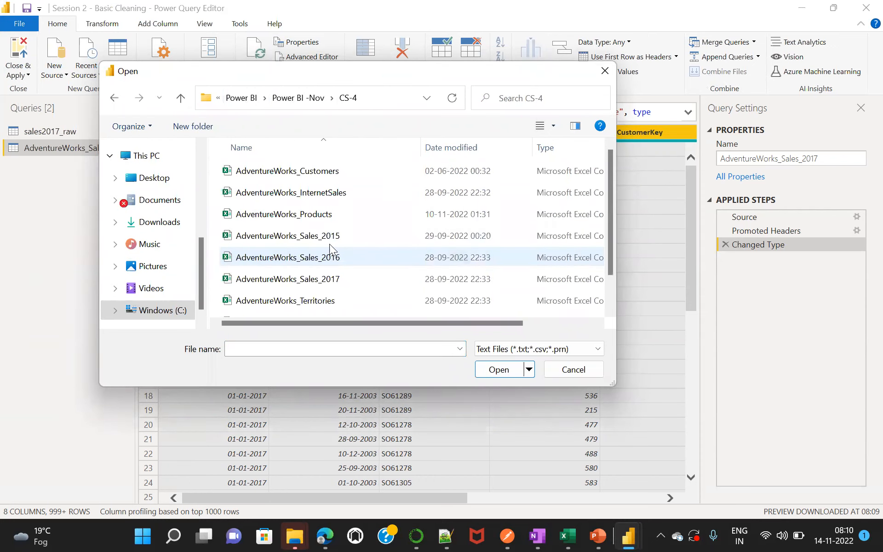
{"action": "double_click", "coordinate": [320, 215]}
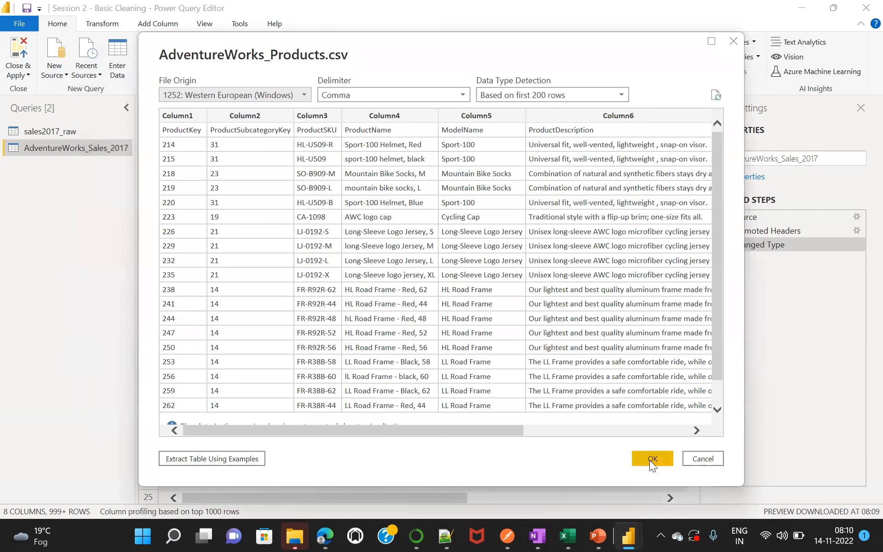
{"action": "left_click", "coordinate": [652, 457]}
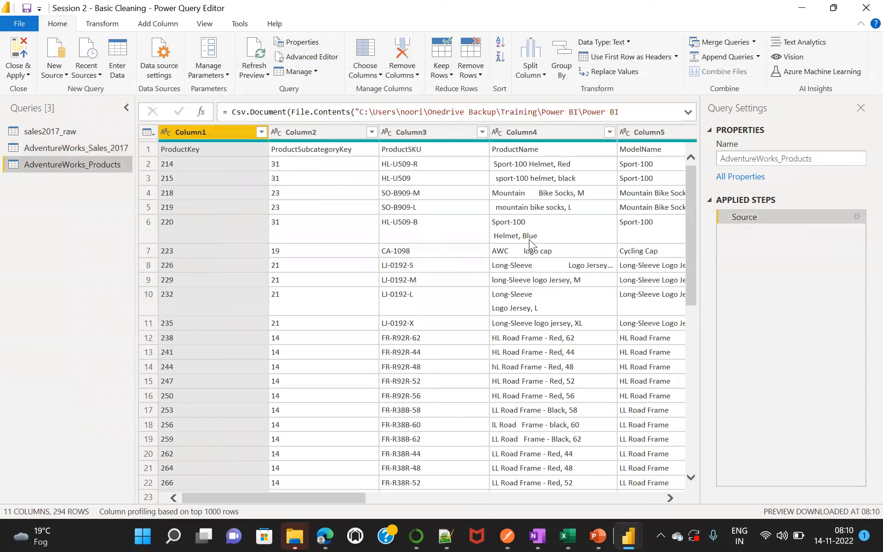
{"action": "left_click", "coordinate": [627, 57]}
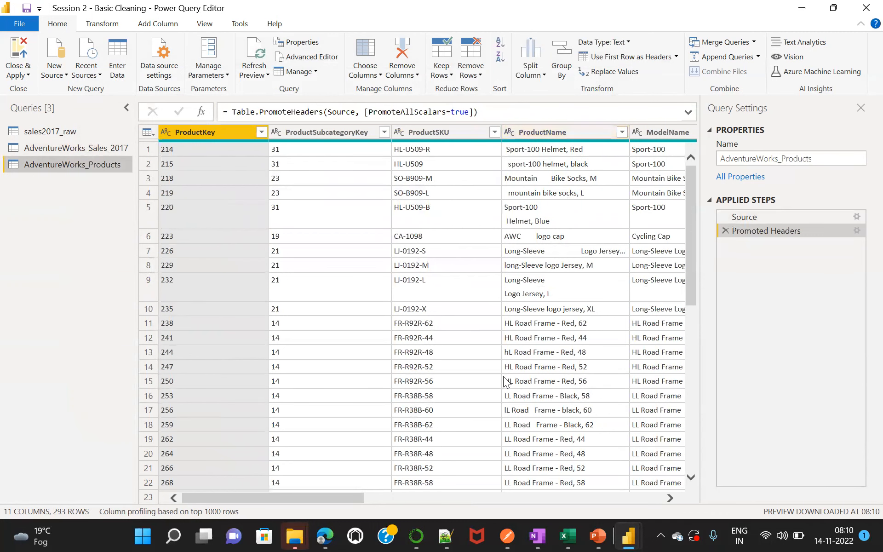
Apply the Trim and Clean text transformations to the ProductName column of AdventureWorks_Products.
{"action": "left_click_drag", "start_coordinate": [295, 494], "coordinate": [359, 490]}
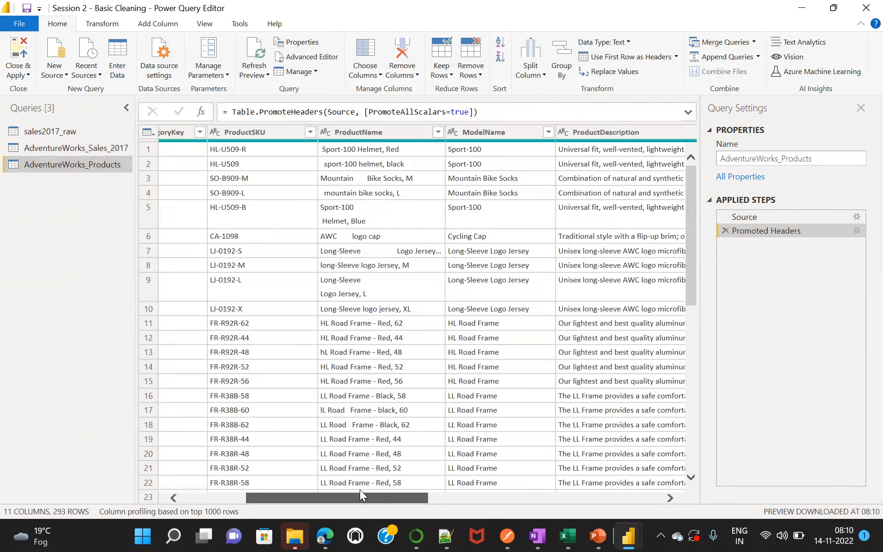
{"action": "left_click", "coordinate": [398, 131]}
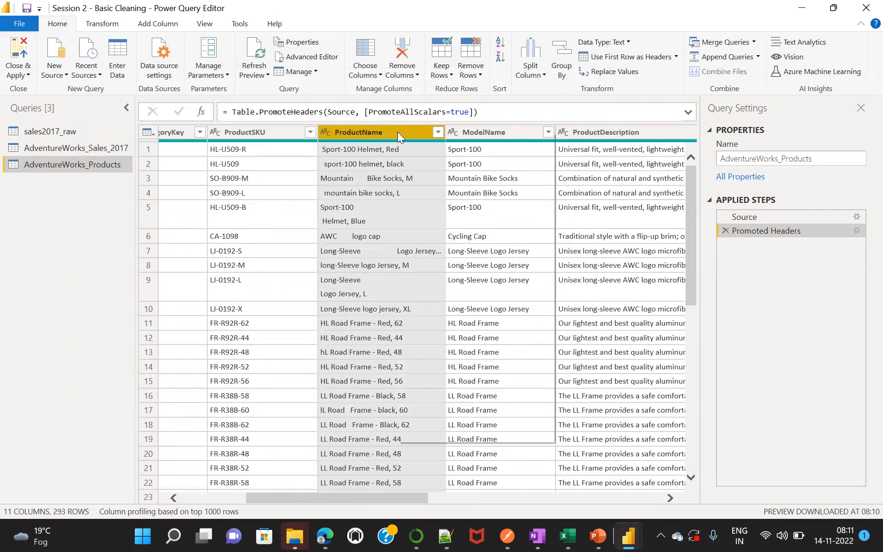
{"action": "right_click", "coordinate": [397, 132]}
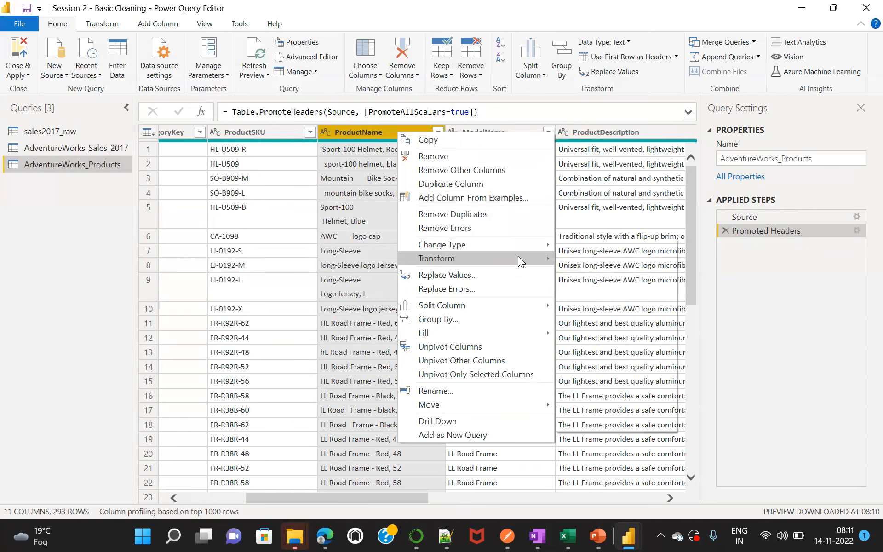
{"action": "mouse_move", "coordinate": [483, 256]}
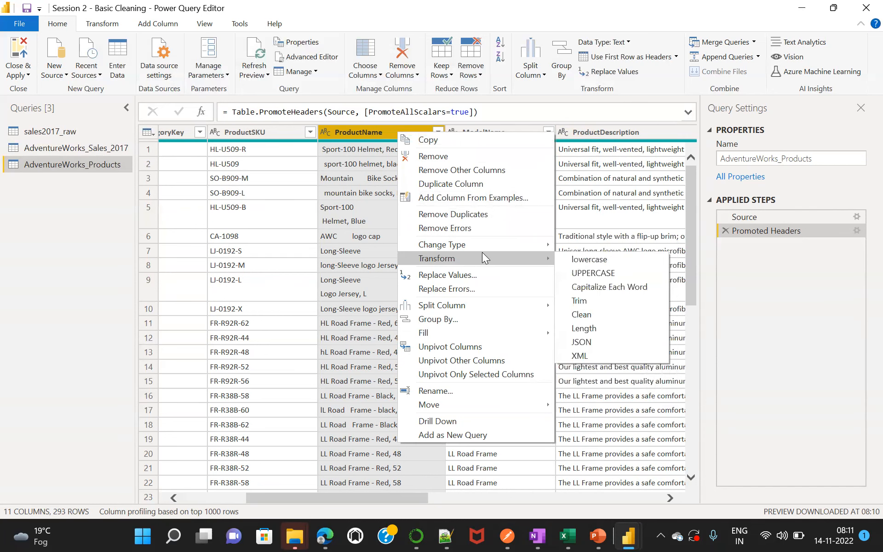
{"action": "left_click", "coordinate": [588, 304]}
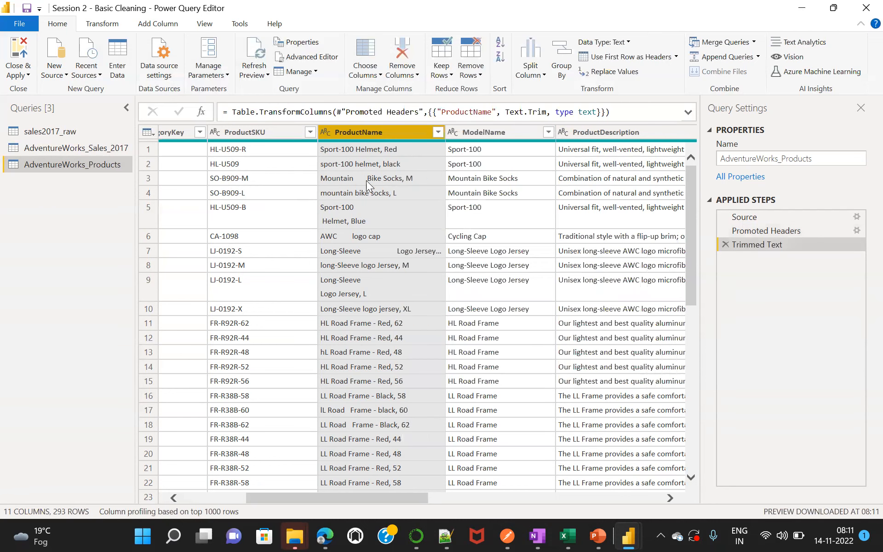
{"action": "right_click", "coordinate": [391, 130]}
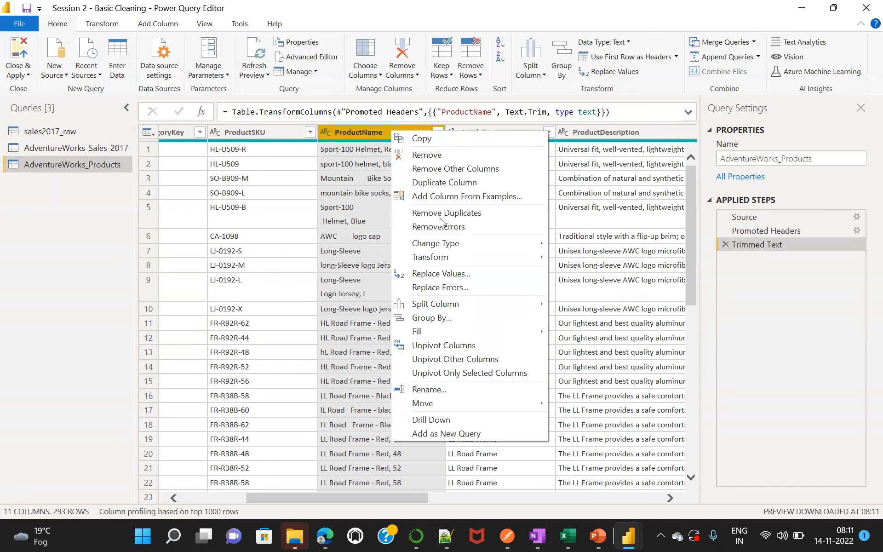
{"action": "mouse_move", "coordinate": [528, 258]}
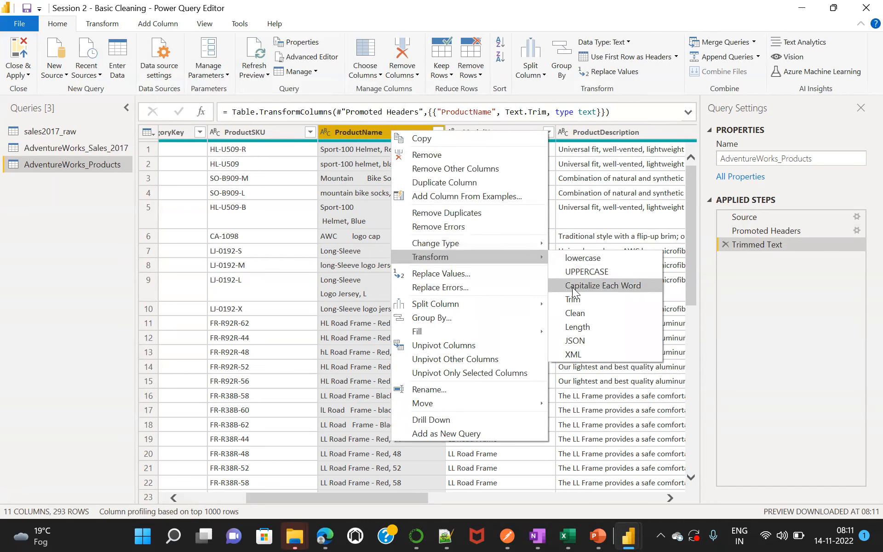
{"action": "left_click", "coordinate": [580, 313]}
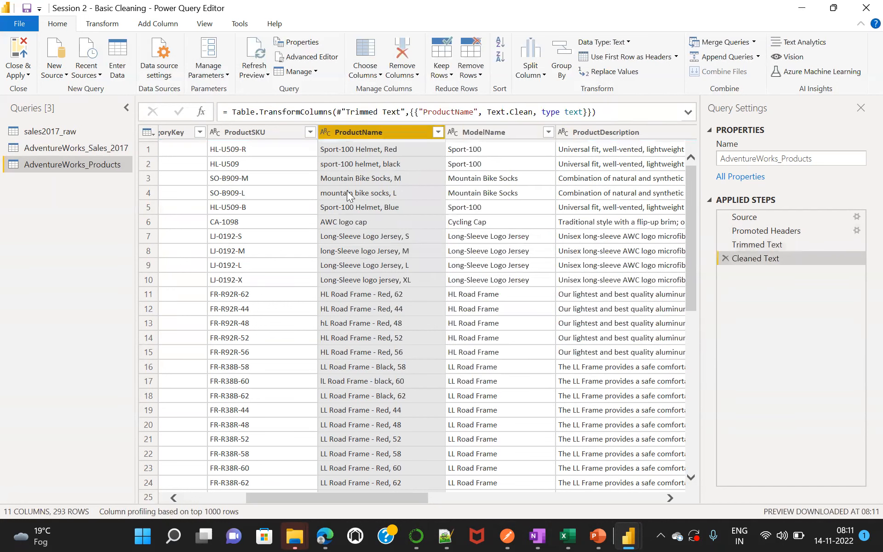
Apply Capitalize Each Word to the values in the ProductName column.
{"action": "right_click", "coordinate": [400, 133]}
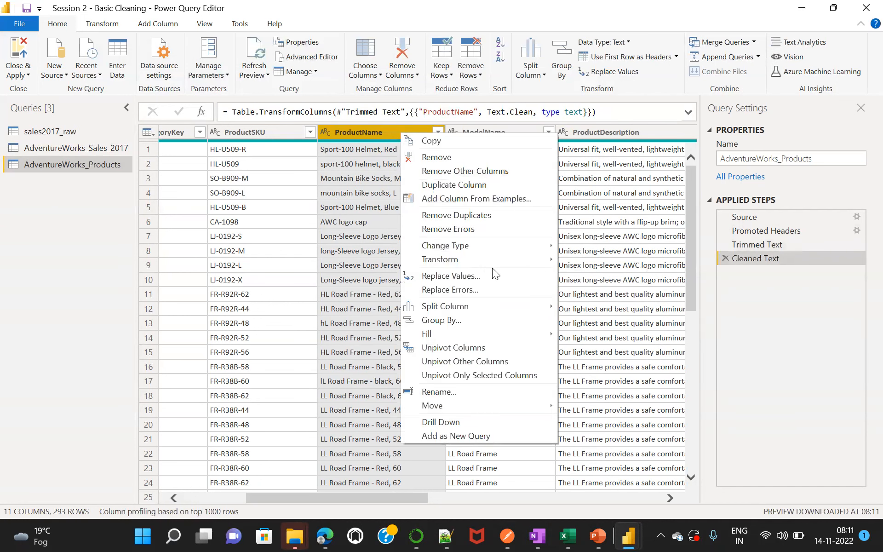
{"action": "mouse_move", "coordinate": [522, 263]}
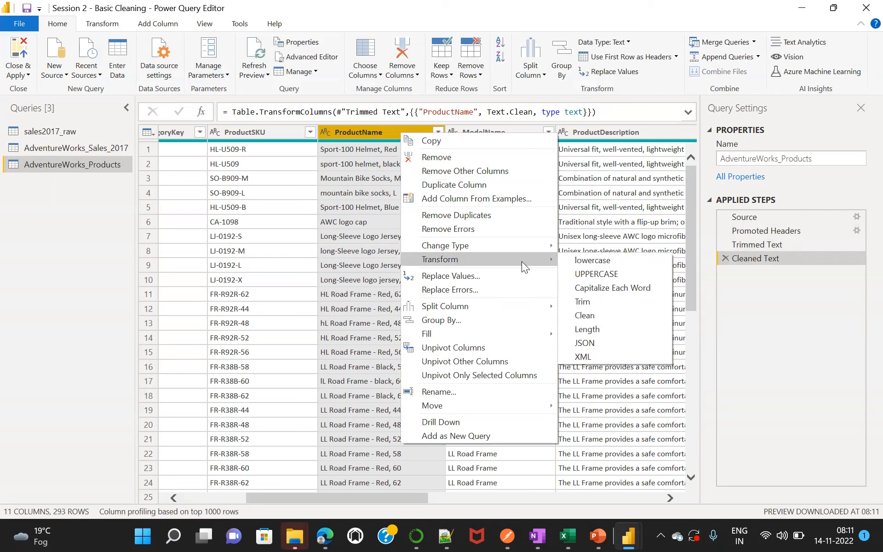
{"action": "left_click", "coordinate": [621, 290]}
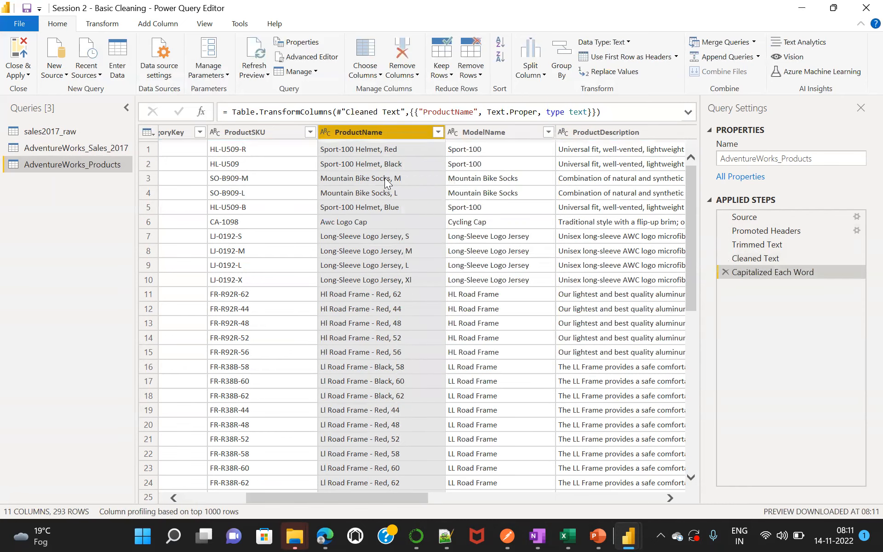
Trim the text in the ModelName column, close the query editor and apply the changes to the data model.
{"action": "right_click", "coordinate": [487, 132]}
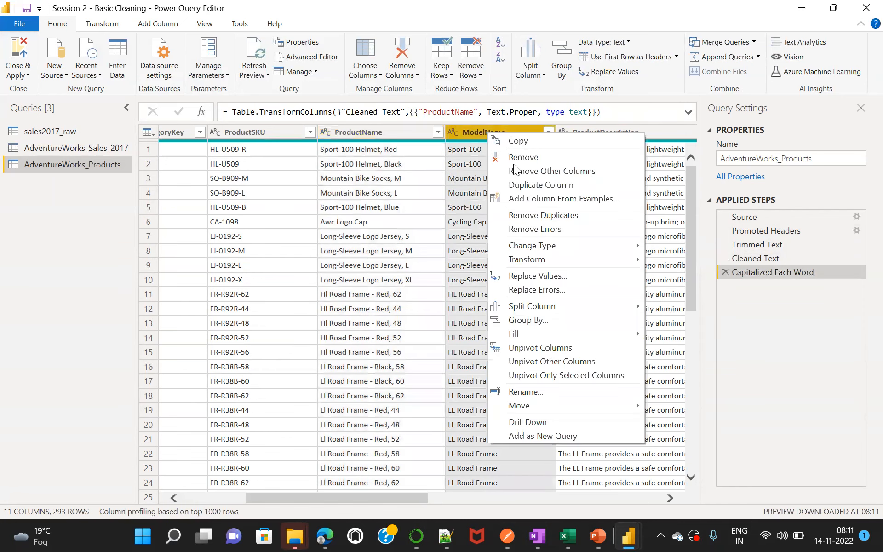
{"action": "mouse_move", "coordinate": [626, 260]}
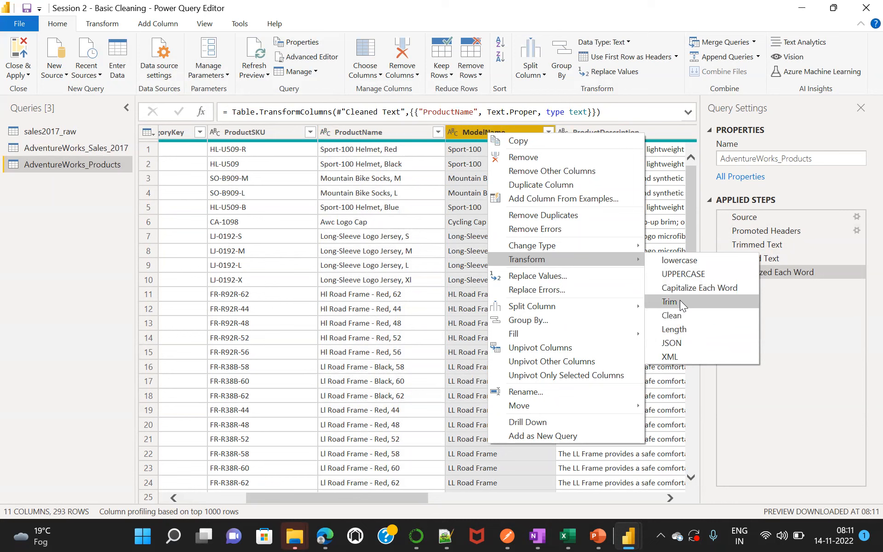
{"action": "left_click", "coordinate": [681, 302]}
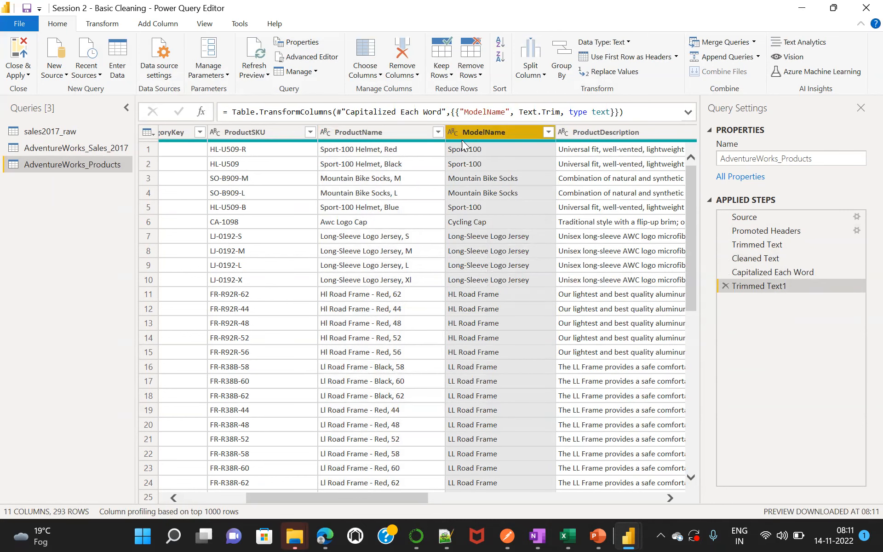
{"action": "left_click", "coordinate": [16, 64]}
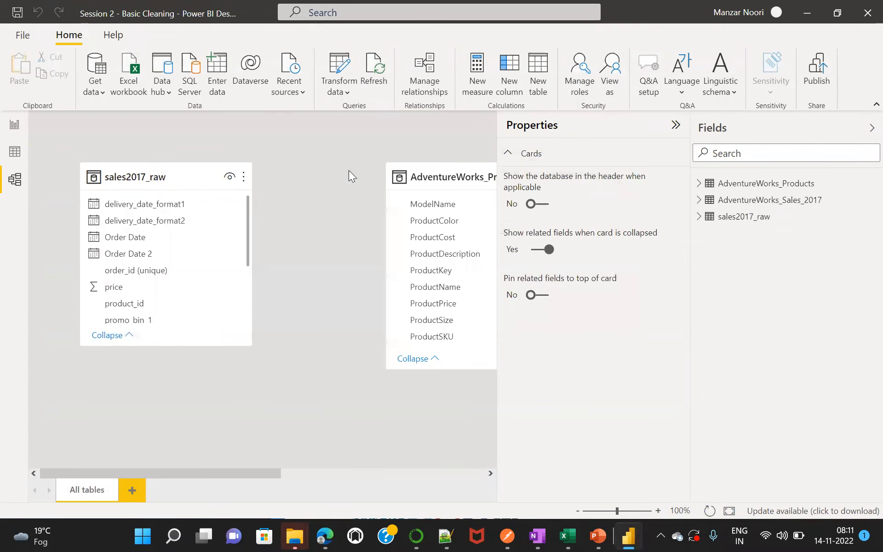
Collapse the Properties pane, move the sales2017_raw table out of the way, and place AdventureWorks_Products and a slightly taller AdventureWorks_Sales_2017 card side by side.
{"action": "left_click", "coordinate": [675, 124]}
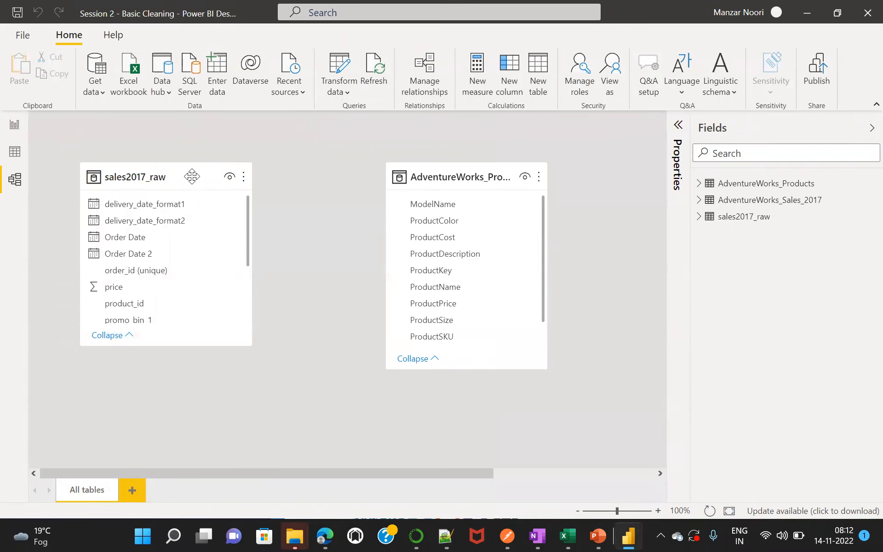
{"action": "left_click_drag", "start_coordinate": [193, 176], "coordinate": [824, 282]}
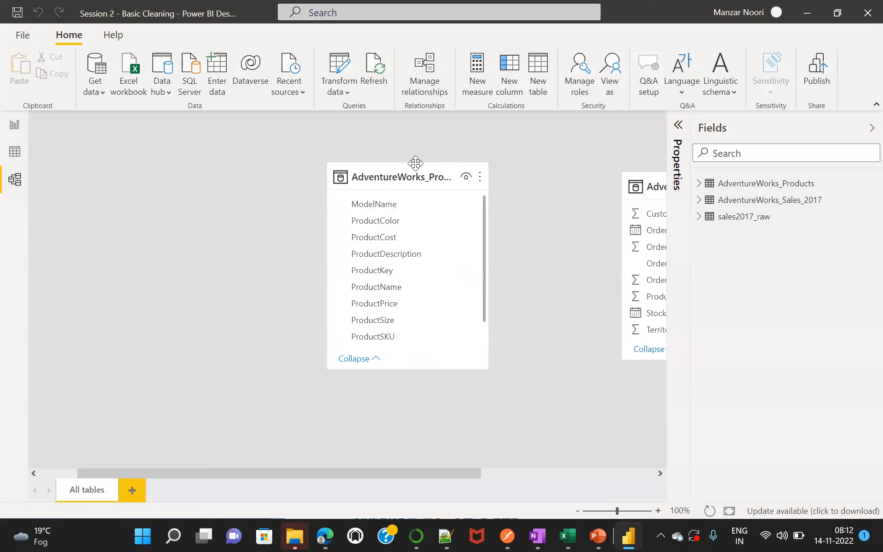
{"action": "left_click_drag", "start_coordinate": [414, 162], "coordinate": [176, 158]}
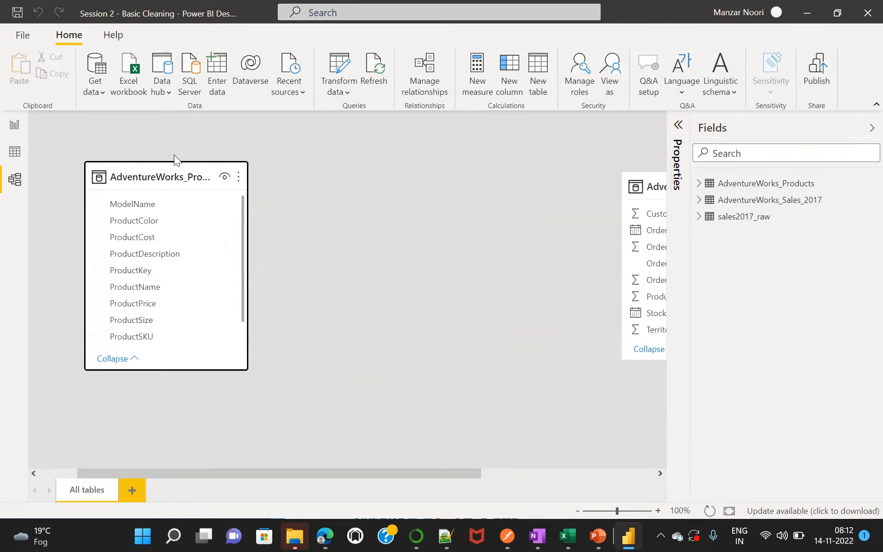
{"action": "left_click_drag", "start_coordinate": [653, 178], "coordinate": [343, 136]}
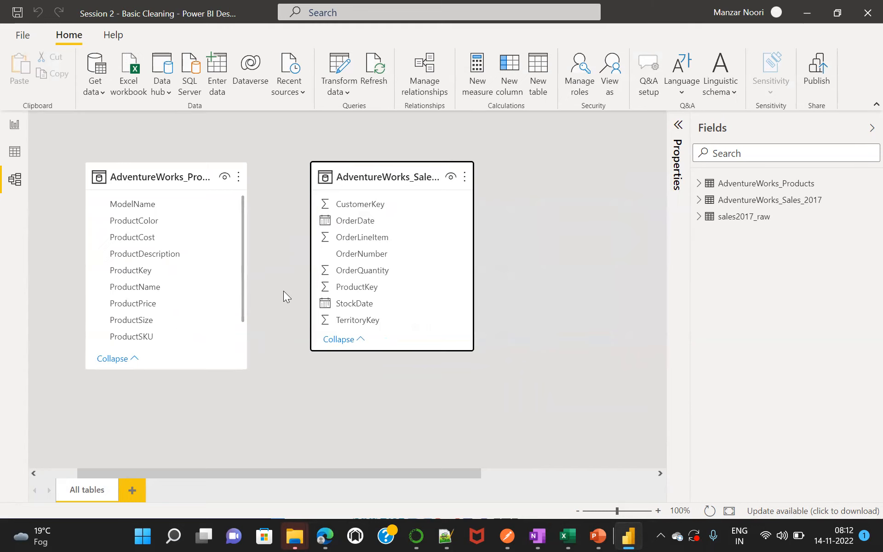
{"action": "mouse_move", "coordinate": [430, 351]}
{"action": "left_mouse_down"}
{"action": "mouse_move", "coordinate": [440, 372]}
{"action": "mouse_move", "coordinate": [441, 356]}
{"action": "left_mouse_up"}
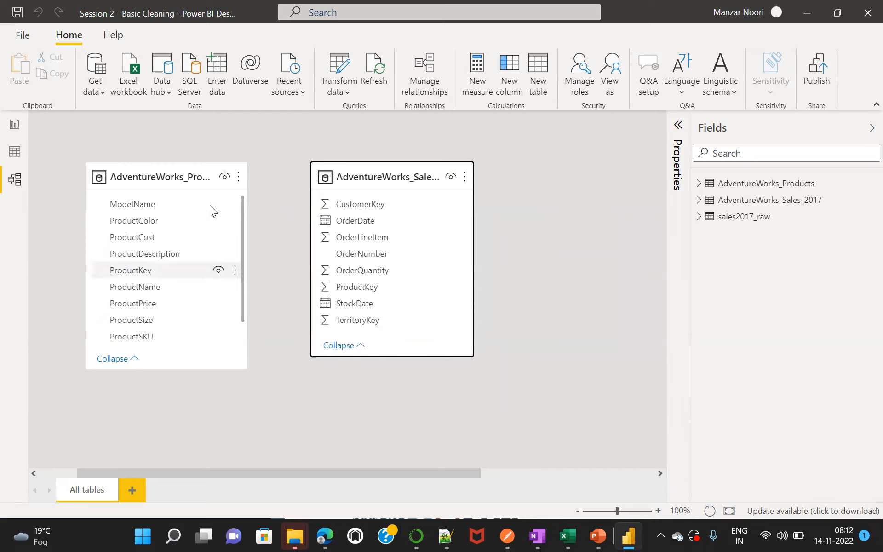
Reposition and slightly widen the AdventureWorks_Products card, and enlarge the AdventureWorks_Sales_2017 card so the two cards match in height.
{"action": "left_click_drag", "start_coordinate": [179, 171], "coordinate": [178, 150]}
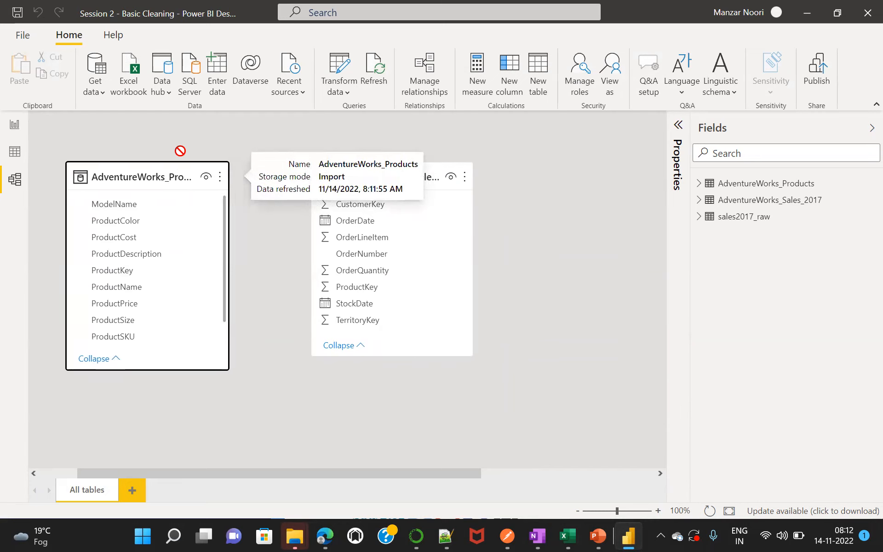
{"action": "mouse_move", "coordinate": [222, 249]}
{"action": "left_mouse_down"}
{"action": "mouse_move", "coordinate": [253, 249]}
{"action": "mouse_move", "coordinate": [229, 249]}
{"action": "left_mouse_up"}
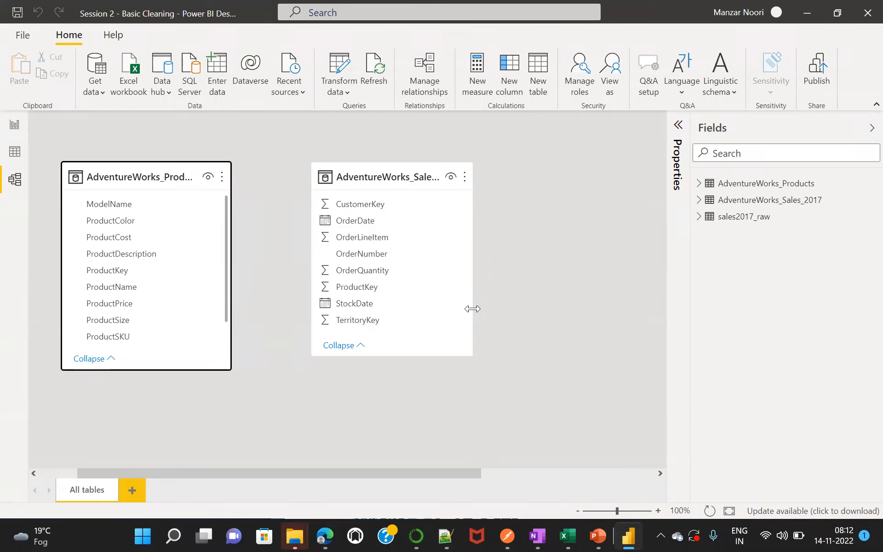
{"action": "left_click_drag", "start_coordinate": [468, 352], "coordinate": [482, 368]}
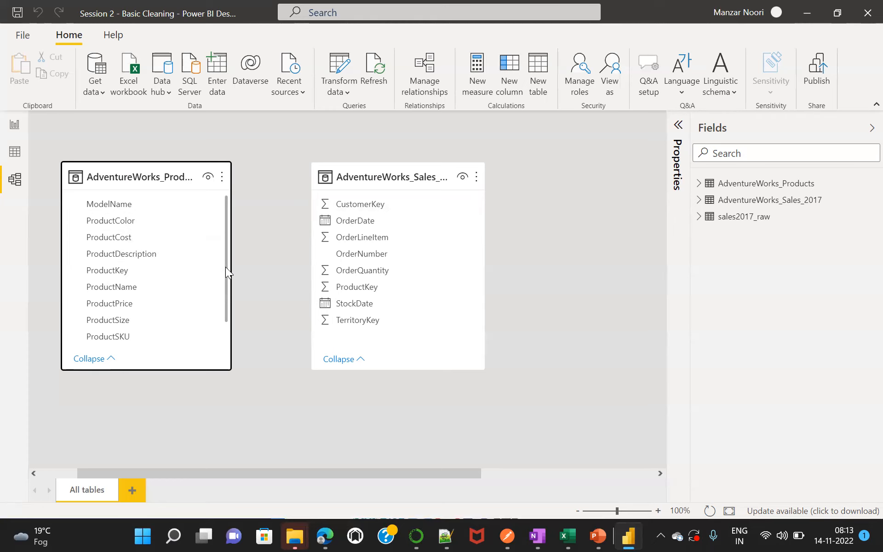
Add a clustered column chart to the report page with OrderQuantity from AdventureWorks_Sales_2017 on the Y-axis.
{"action": "left_click", "coordinate": [12, 126]}
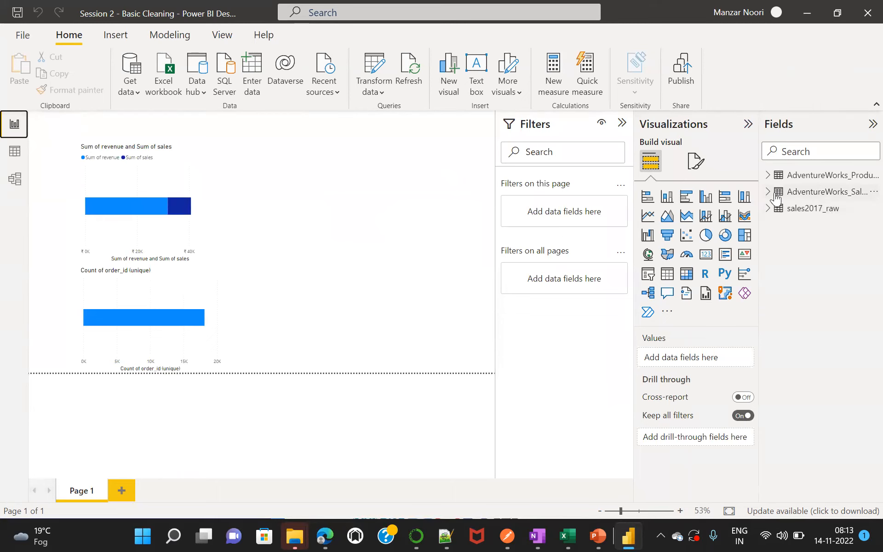
{"action": "left_click", "coordinate": [767, 192]}
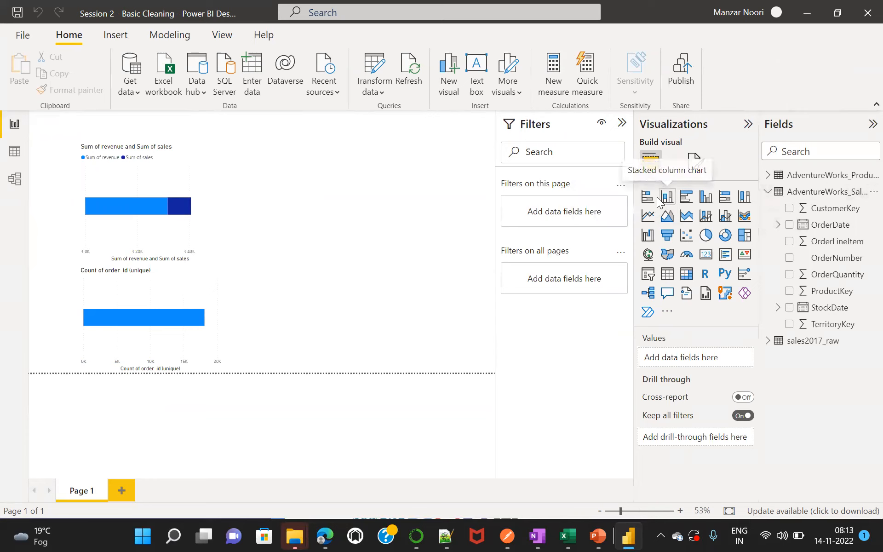
{"action": "left_click", "coordinate": [703, 198]}
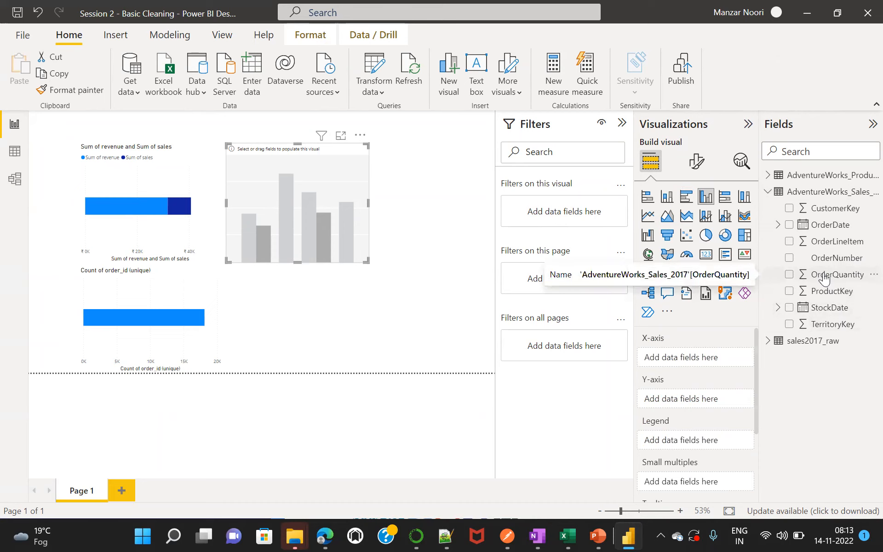
{"action": "left_click_drag", "start_coordinate": [823, 278], "coordinate": [694, 400]}
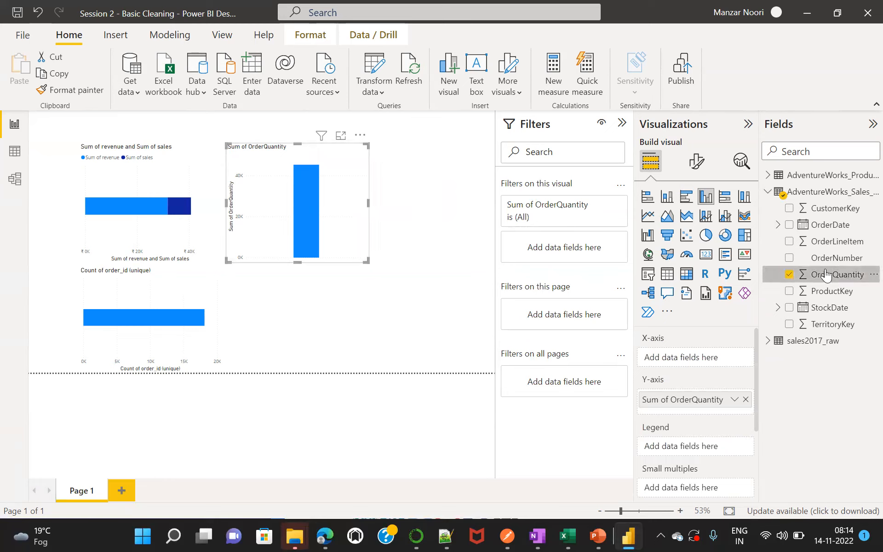
Put ProductName from AdventureWorks_Products on the chart's X-axis and widen the chart towards the page edge.
{"action": "left_click", "coordinate": [768, 175]}
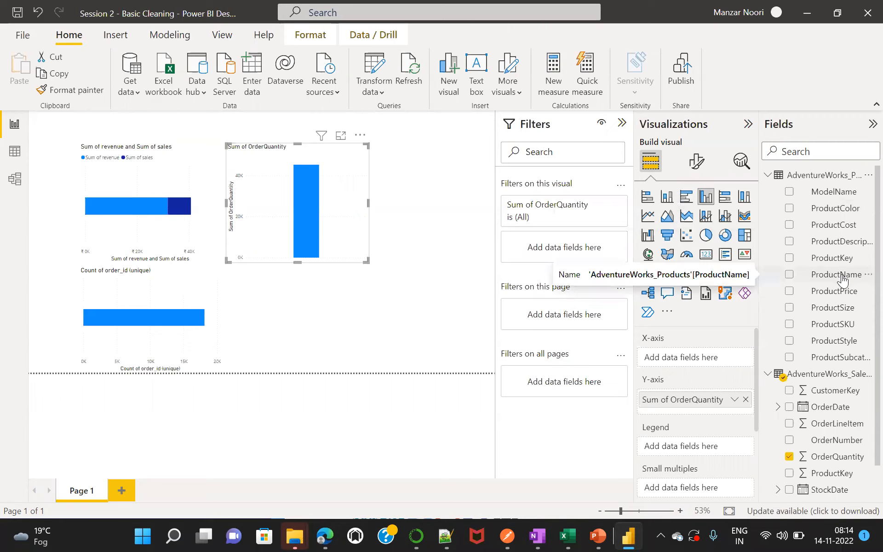
{"action": "left_click_drag", "start_coordinate": [842, 278], "coordinate": [717, 364]}
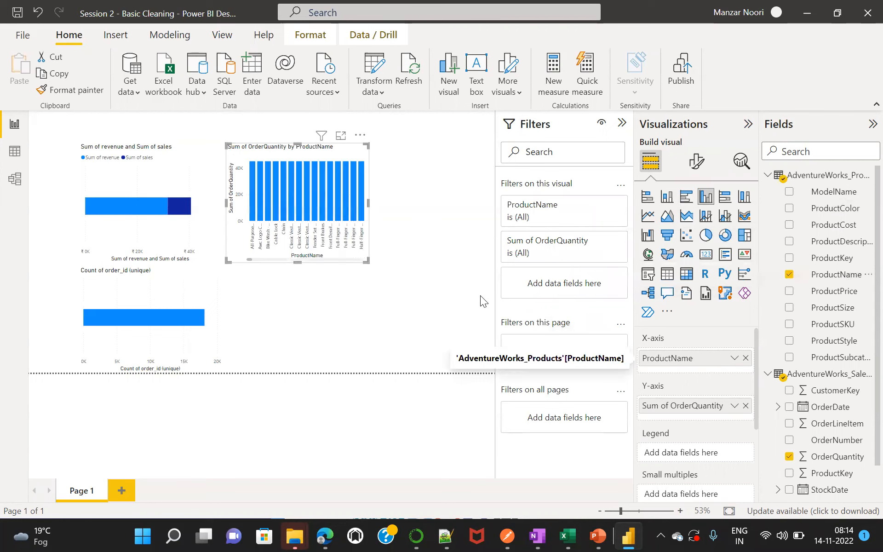
{"action": "left_click_drag", "start_coordinate": [368, 203], "coordinate": [482, 205]}
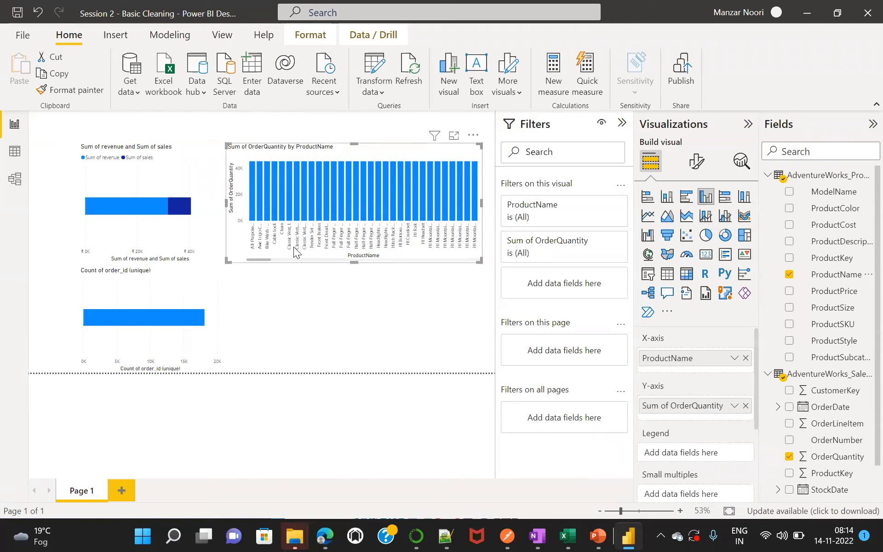
Widen the AdventureWorks_Products card in the model, relate its ProductKey to ProductKey in AdventureWorks_Sales_2017, and check the order quantity chart in the report.
{"action": "left_click", "coordinate": [14, 180]}
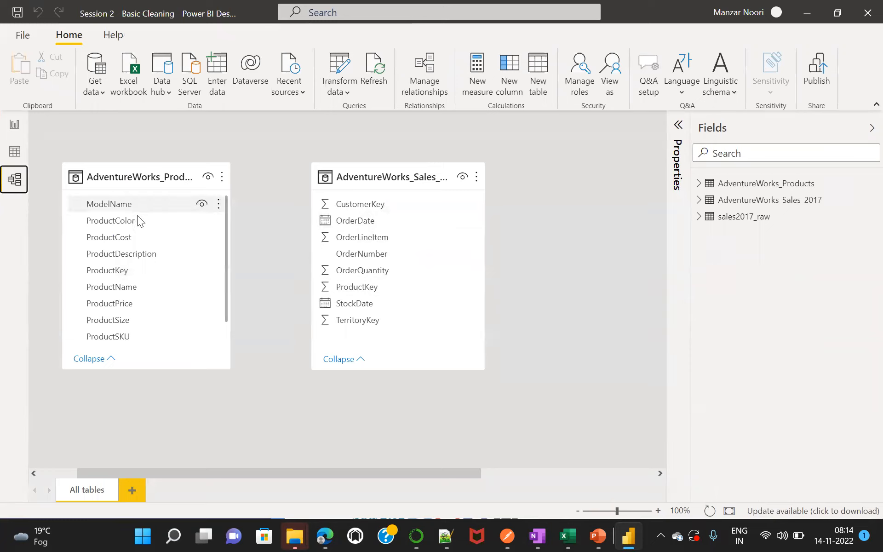
{"action": "left_click_drag", "start_coordinate": [230, 201], "coordinate": [255, 205]}
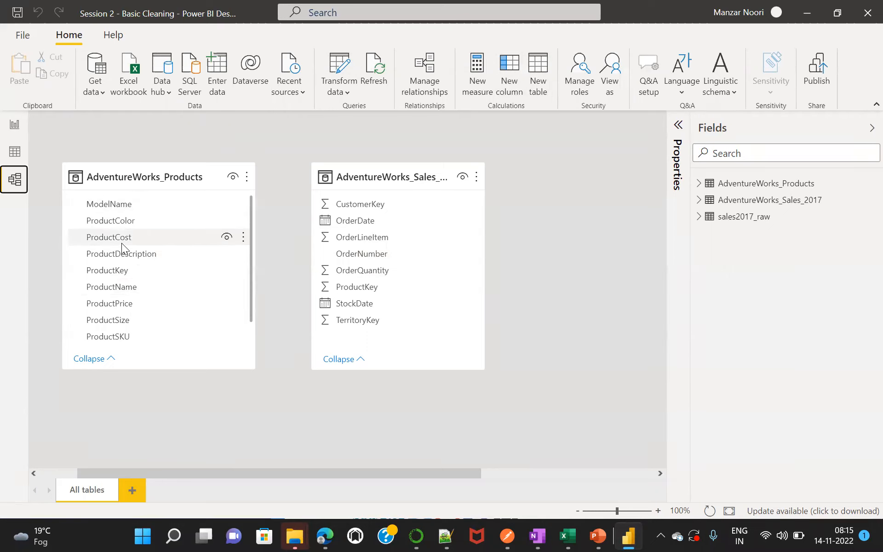
{"action": "mouse_move", "coordinate": [181, 175]}
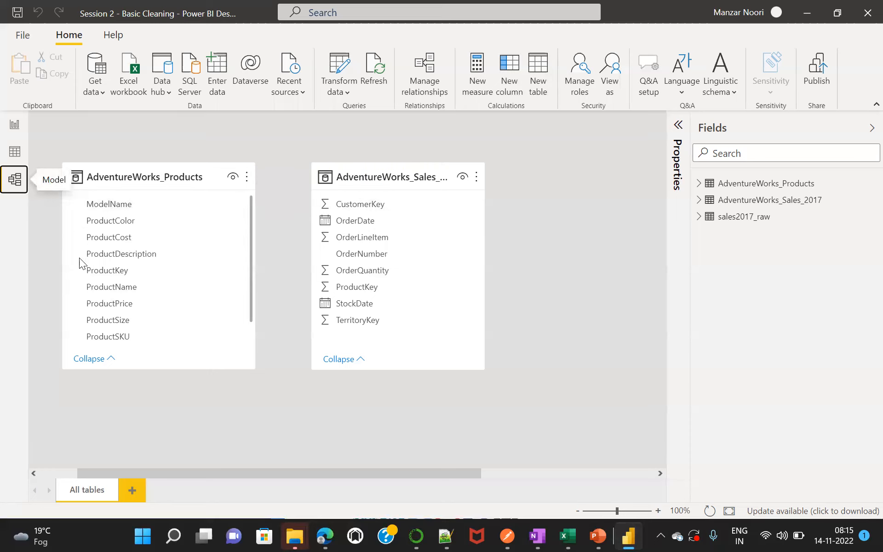
{"action": "mouse_move", "coordinate": [181, 193]}
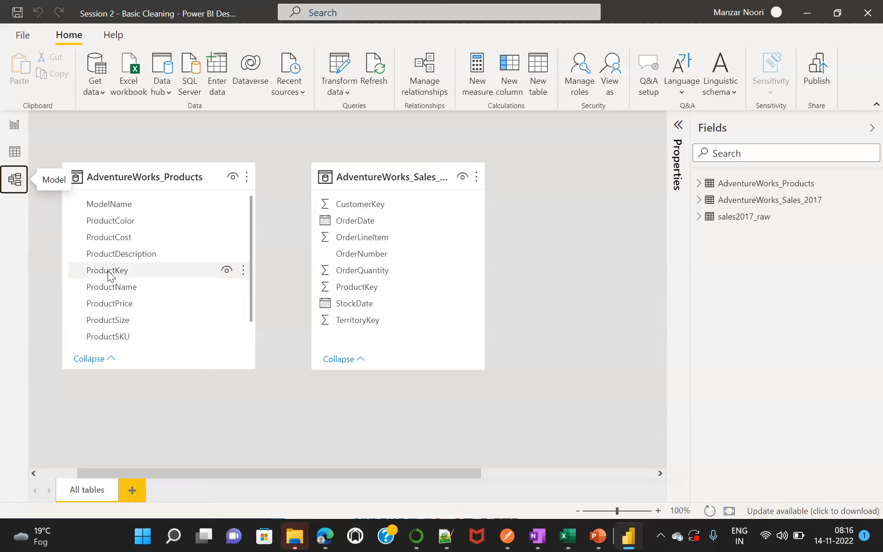
{"action": "left_click_drag", "start_coordinate": [109, 275], "coordinate": [354, 291]}
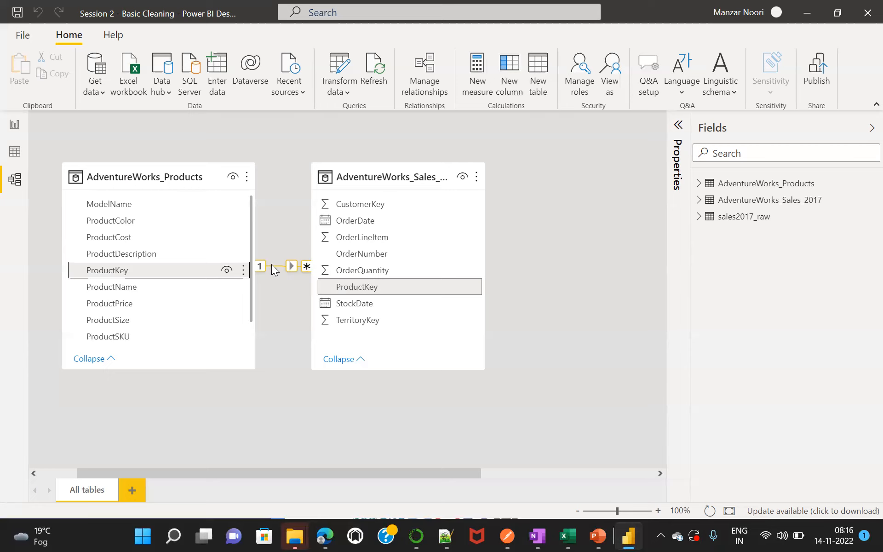
{"action": "left_click", "coordinate": [14, 125]}
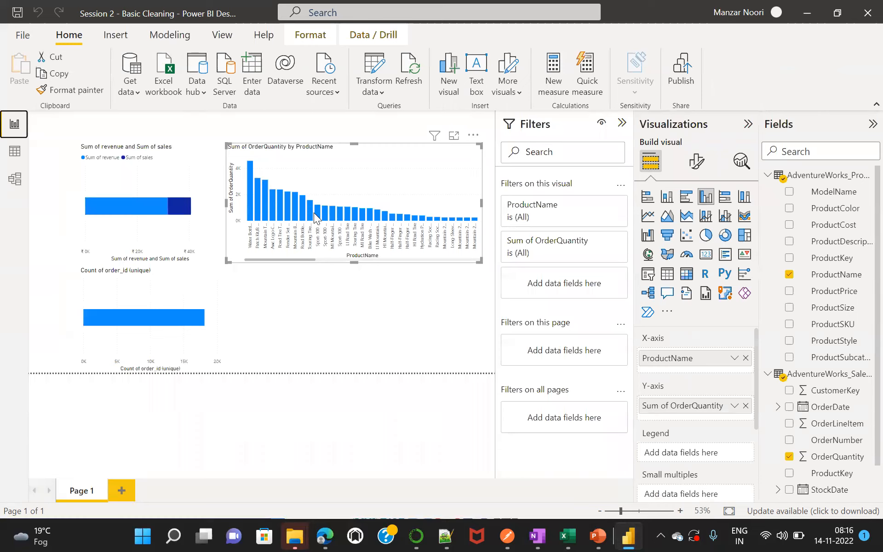
{"action": "mouse_move", "coordinate": [332, 219]}
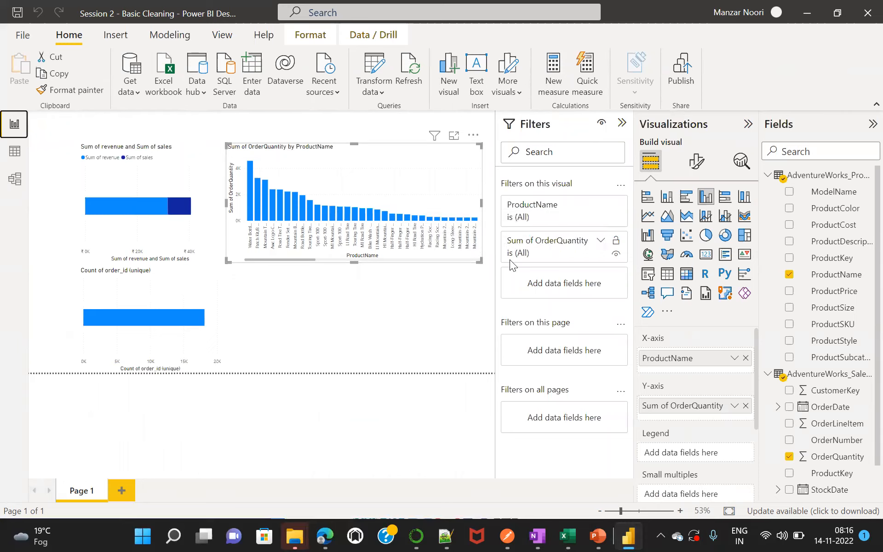
Inspect the related tables, key columns and settings of the ProductKey relationship in the model, and close its dialog.
{"action": "left_click", "coordinate": [15, 179]}
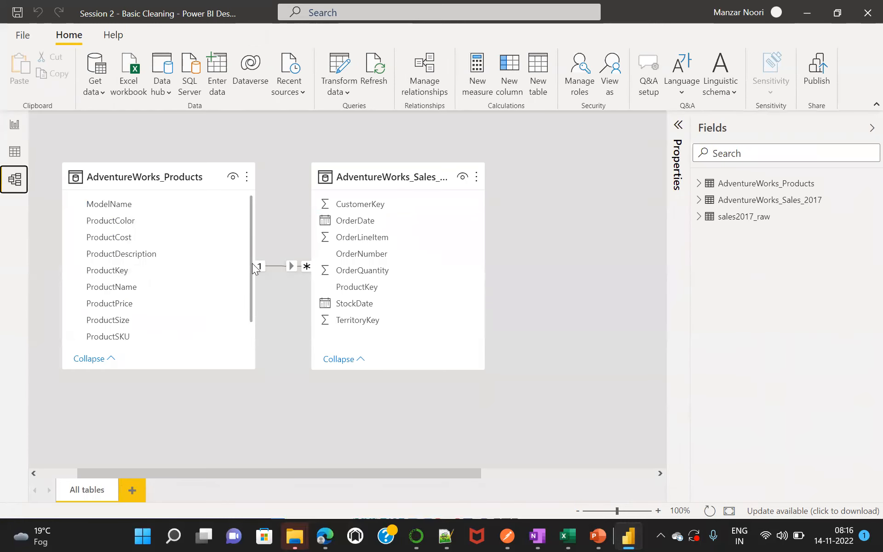
{"action": "double_click", "coordinate": [290, 265]}
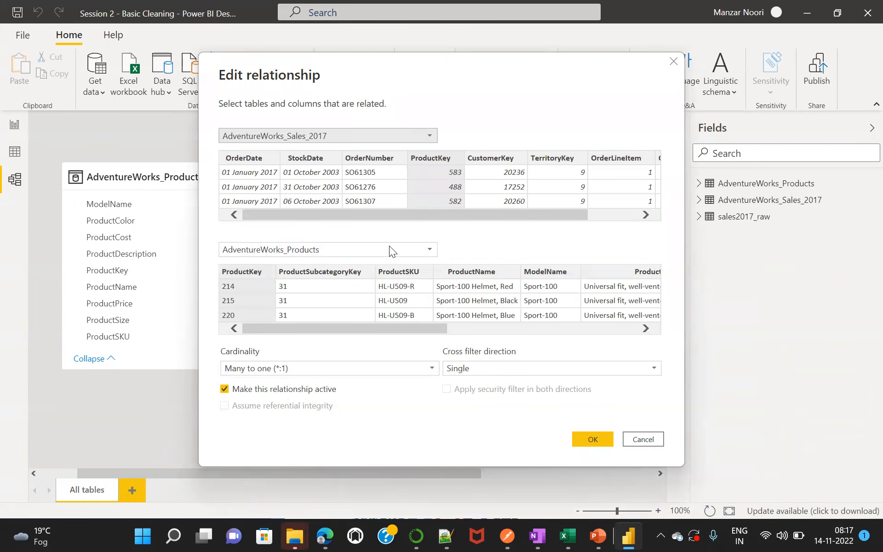
{"action": "left_click", "coordinate": [622, 433]}
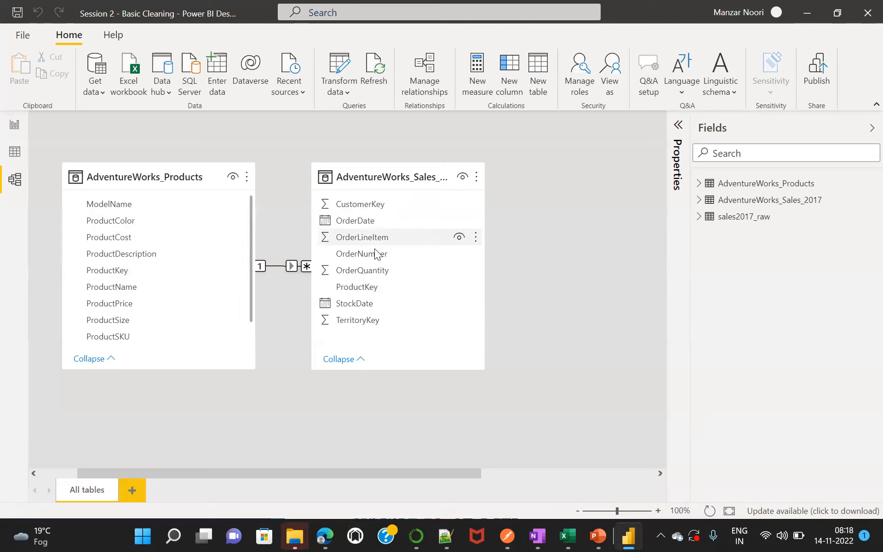
Examine the ProductKey relationship's active setting and its cross filter direction options, and cancel the dialog.
{"action": "double_click", "coordinate": [288, 266]}
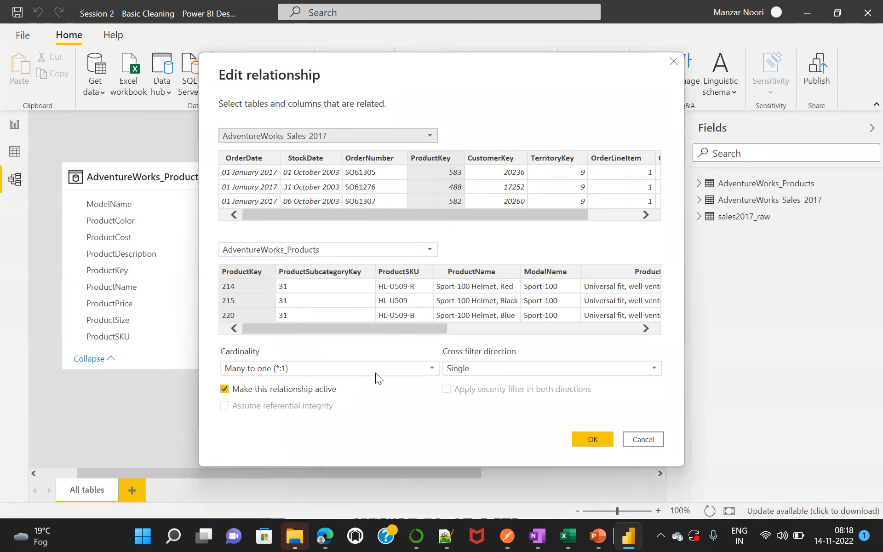
{"action": "left_click", "coordinate": [224, 389]}
{"action": "left_click", "coordinate": [224, 389]}
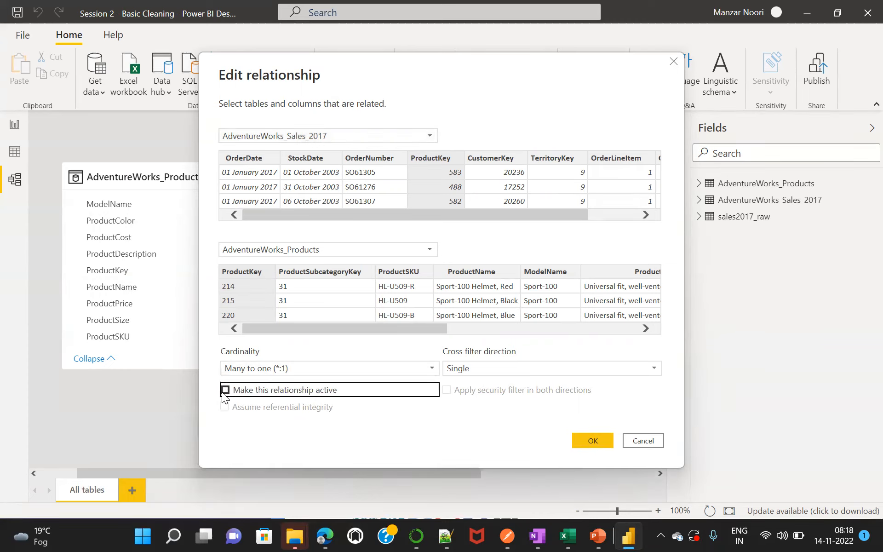
{"action": "left_click", "coordinate": [225, 390]}
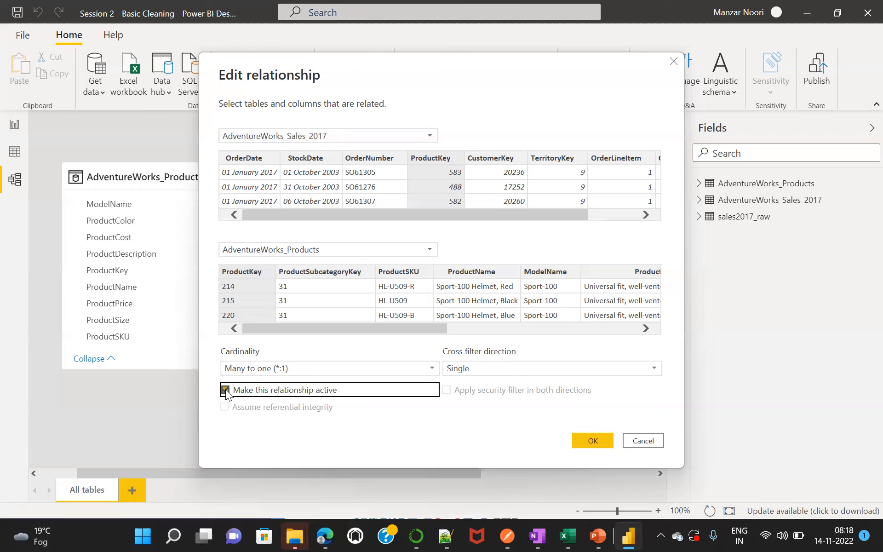
{"action": "left_click", "coordinate": [494, 367]}
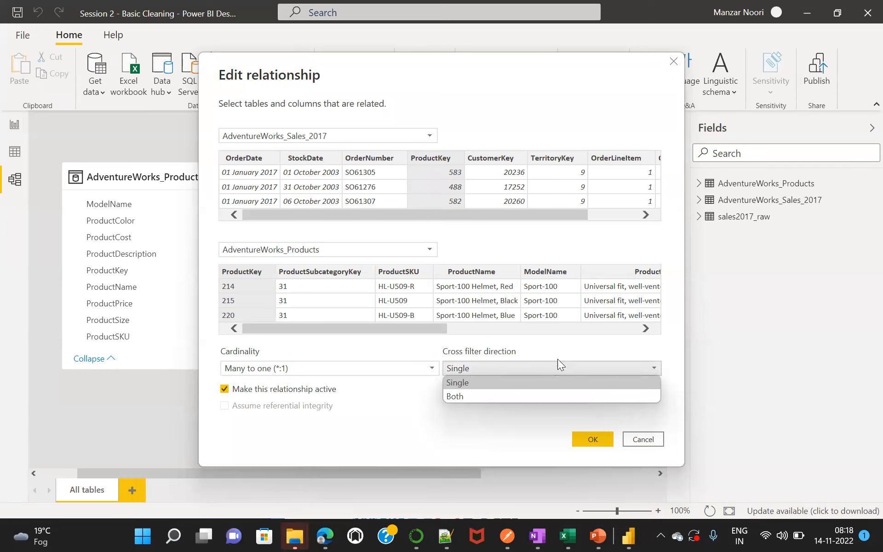
{"action": "left_click", "coordinate": [180, 390]}
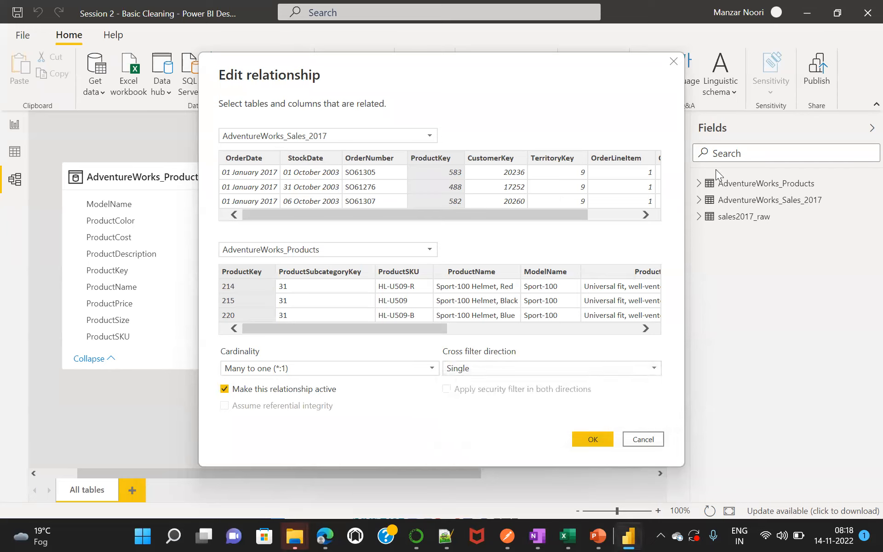
{"action": "left_click", "coordinate": [647, 433]}
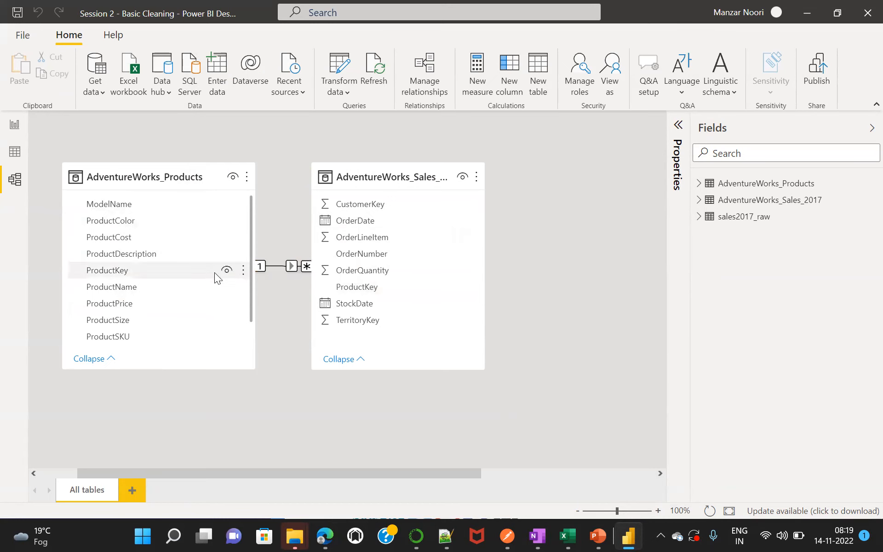
Try One to many (1:*) cardinality on the ProductKey relationship, restore Many to one (*:1), and apply cross filter direction Both.
{"action": "double_click", "coordinate": [313, 267]}
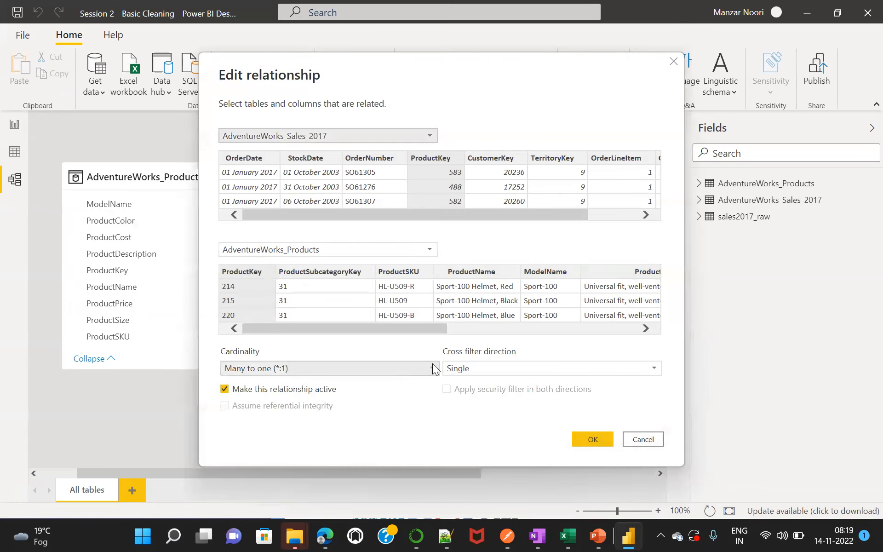
{"action": "left_click", "coordinate": [432, 369]}
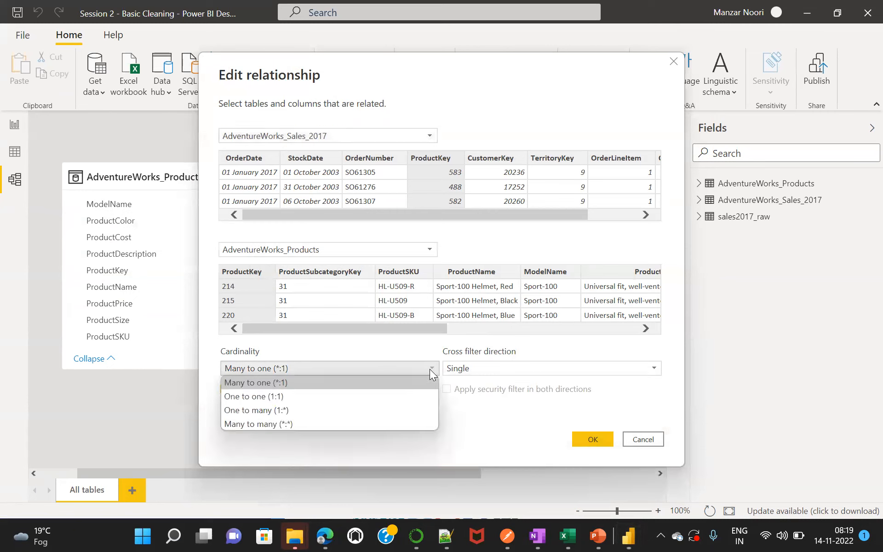
{"action": "left_click", "coordinate": [288, 409]}
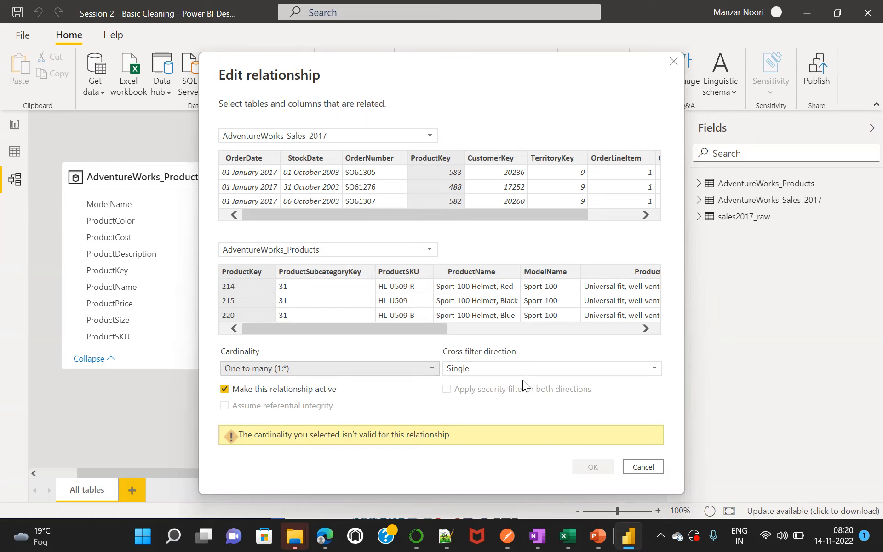
{"action": "left_click", "coordinate": [536, 367]}
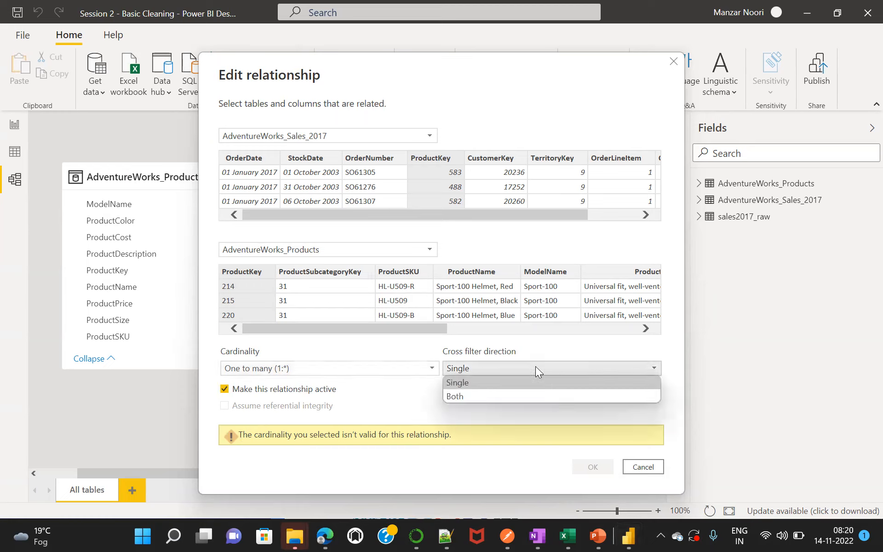
{"action": "left_click", "coordinate": [469, 397]}
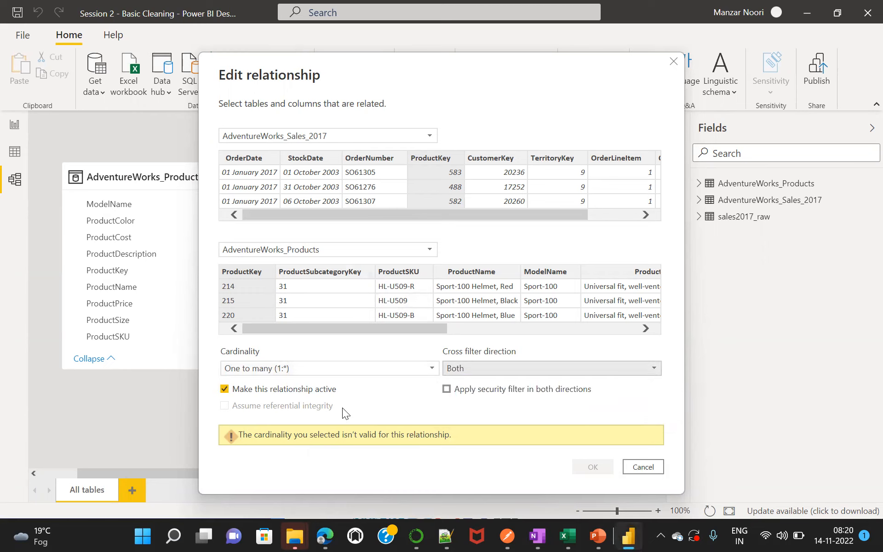
{"action": "left_click", "coordinate": [300, 366]}
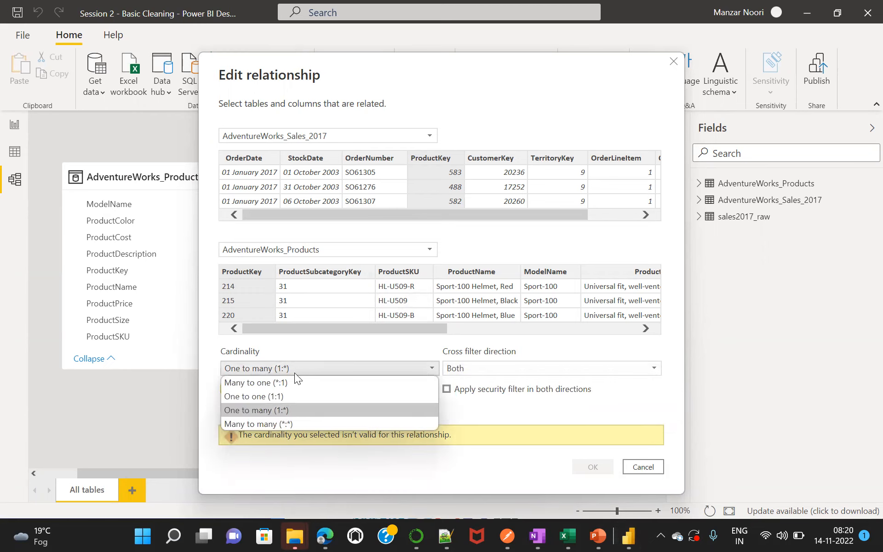
{"action": "left_click", "coordinate": [275, 382]}
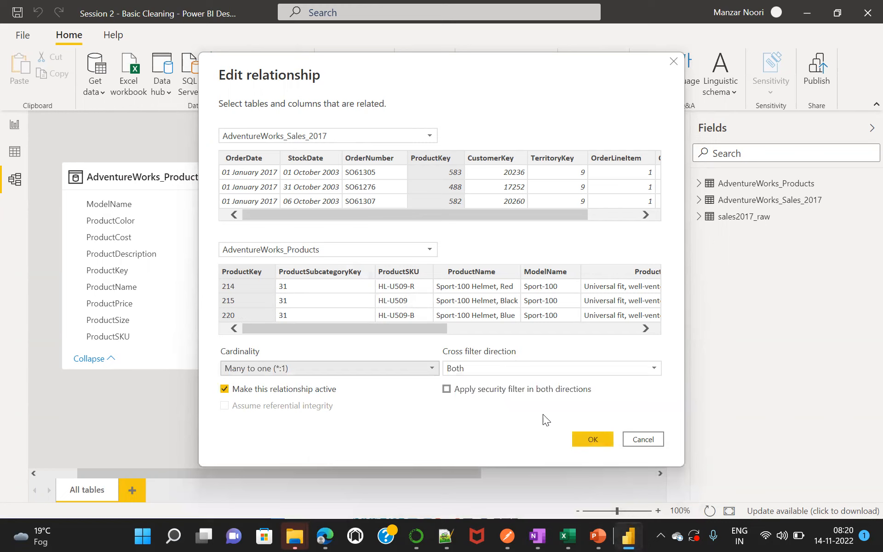
{"action": "left_click", "coordinate": [591, 441]}
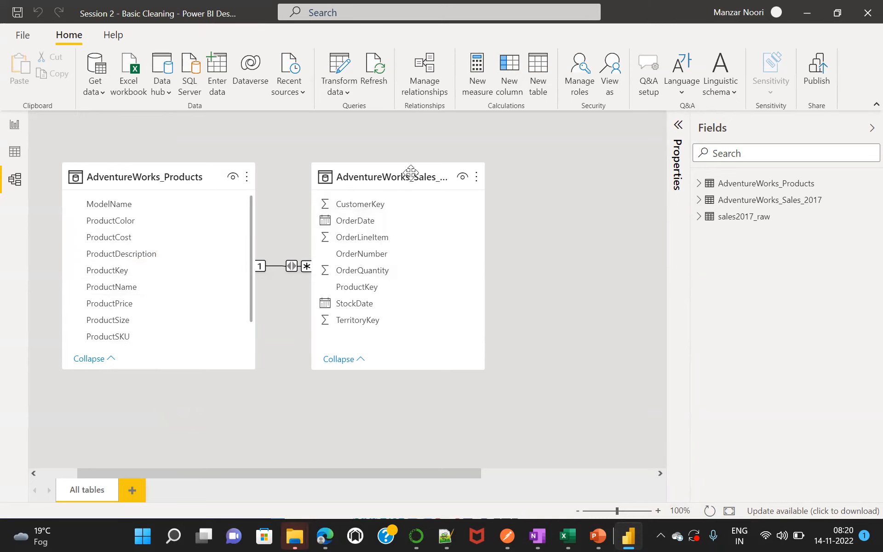
Set the cross filter direction of the ProductKey relationship to Single and apply the change.
{"action": "double_click", "coordinate": [291, 267]}
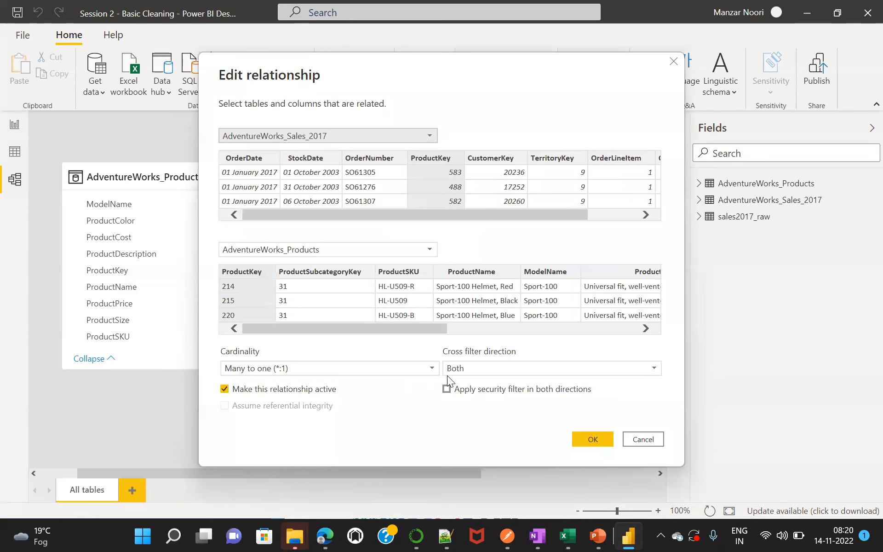
{"action": "left_click", "coordinate": [488, 368]}
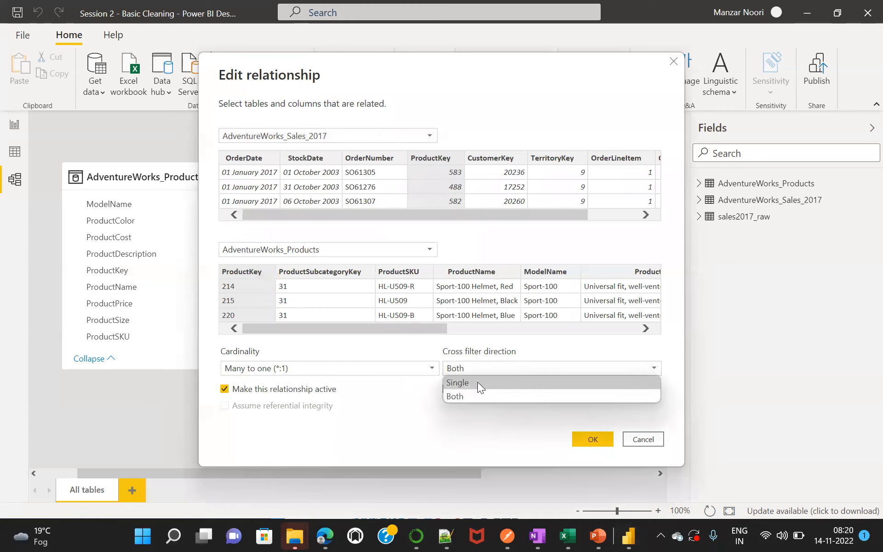
{"action": "left_click", "coordinate": [476, 384]}
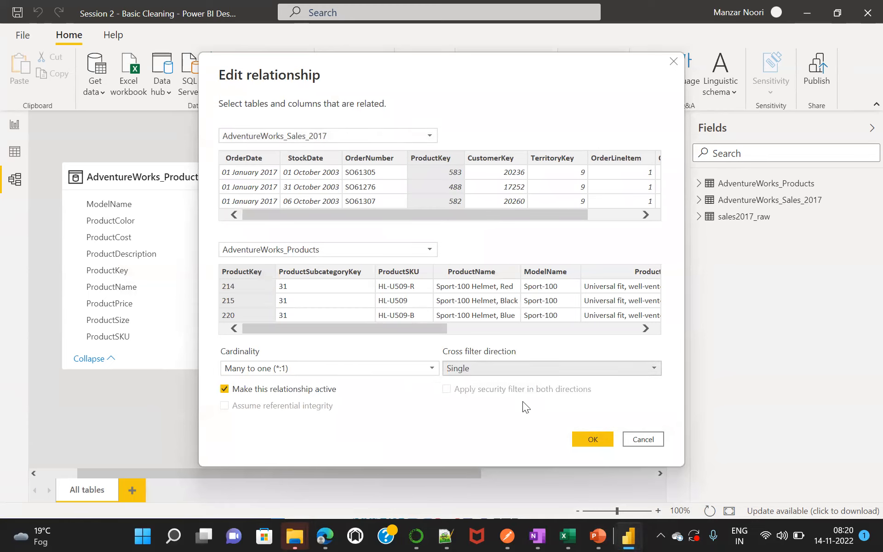
{"action": "left_click", "coordinate": [588, 439]}
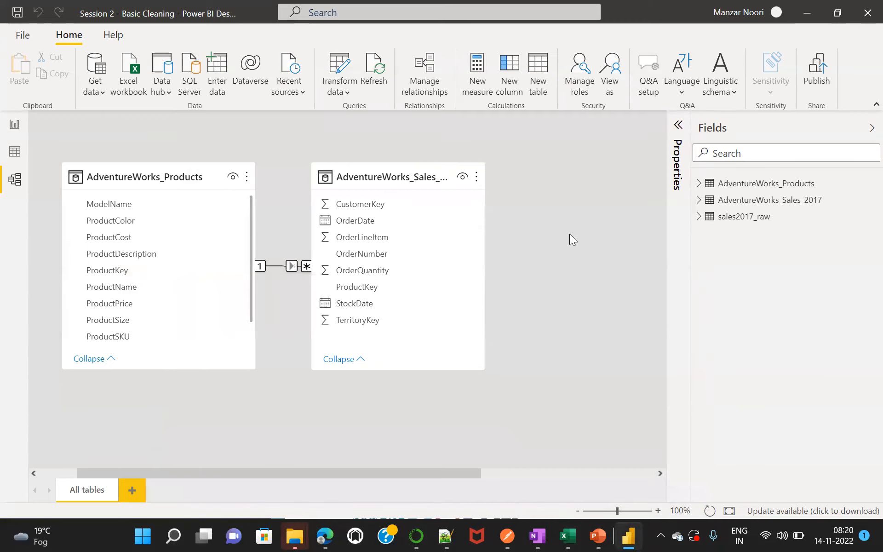
In the report, make the order quantity by ProductName chart taller and narrower, inspect its bars, and deselect it.
{"action": "left_click", "coordinate": [14, 127]}
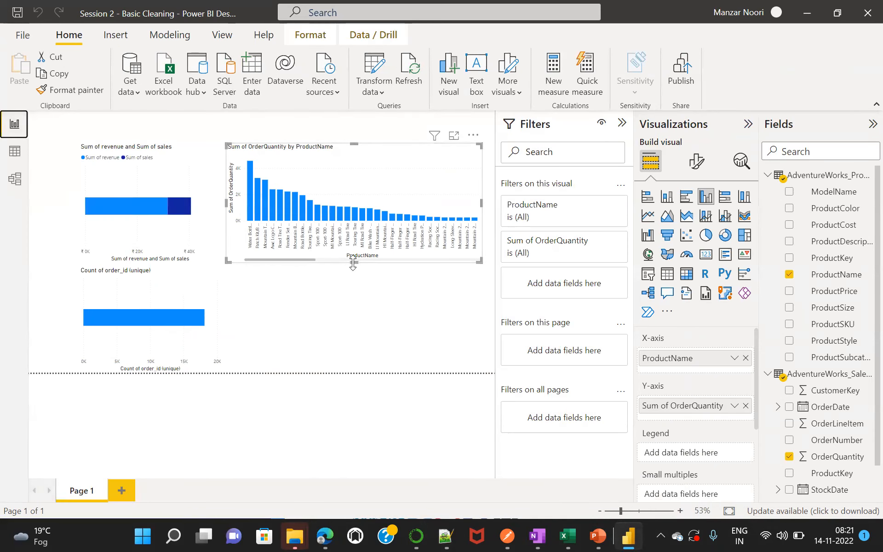
{"action": "left_click_drag", "start_coordinate": [355, 268], "coordinate": [334, 309]}
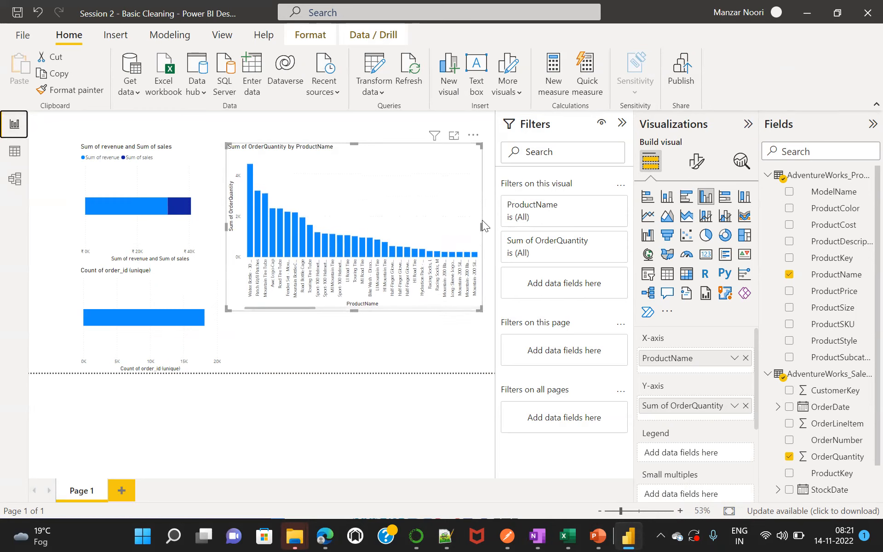
{"action": "left_click_drag", "start_coordinate": [482, 226], "coordinate": [436, 225]}
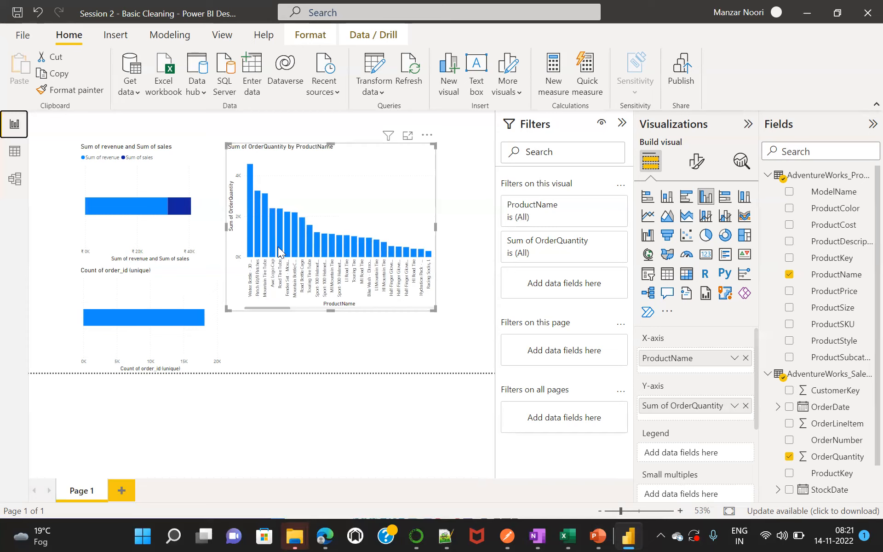
{"action": "mouse_move", "coordinate": [249, 199]}
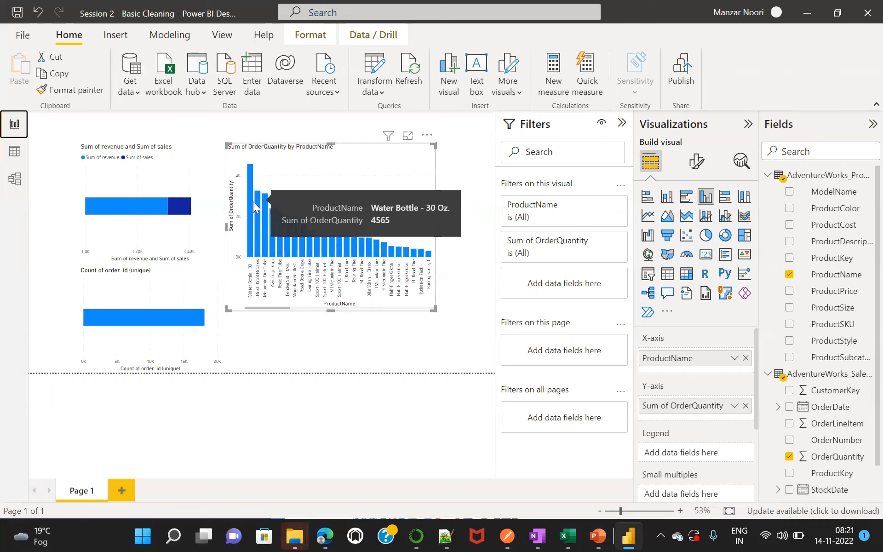
{"action": "mouse_move", "coordinate": [265, 218]}
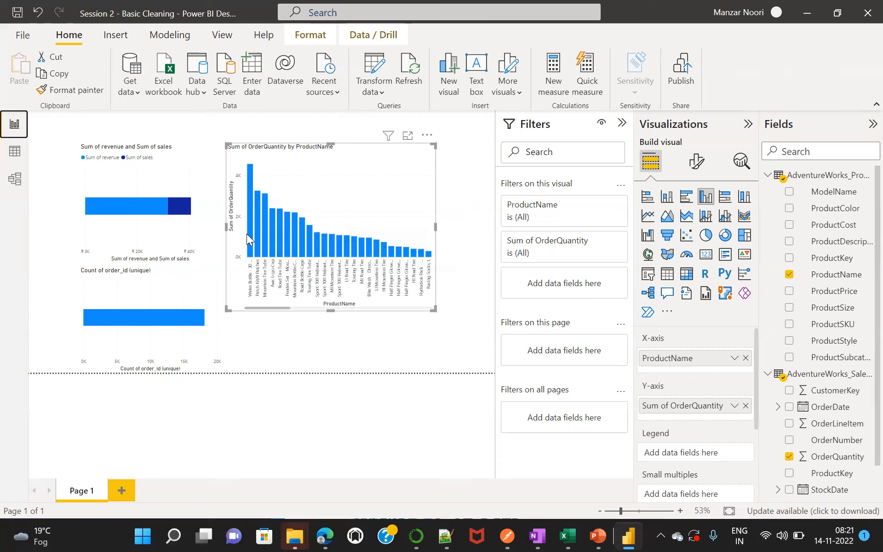
{"action": "mouse_move", "coordinate": [249, 233]}
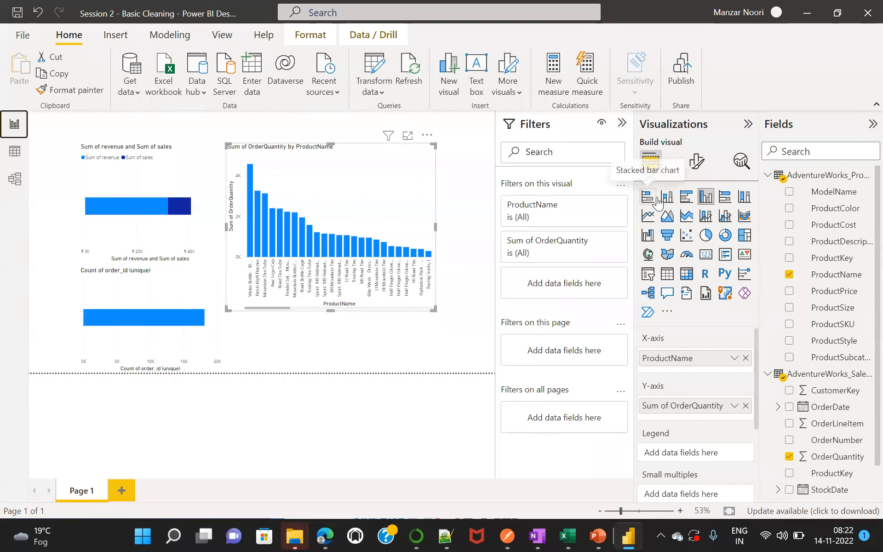
{"action": "left_click", "coordinate": [346, 355]}
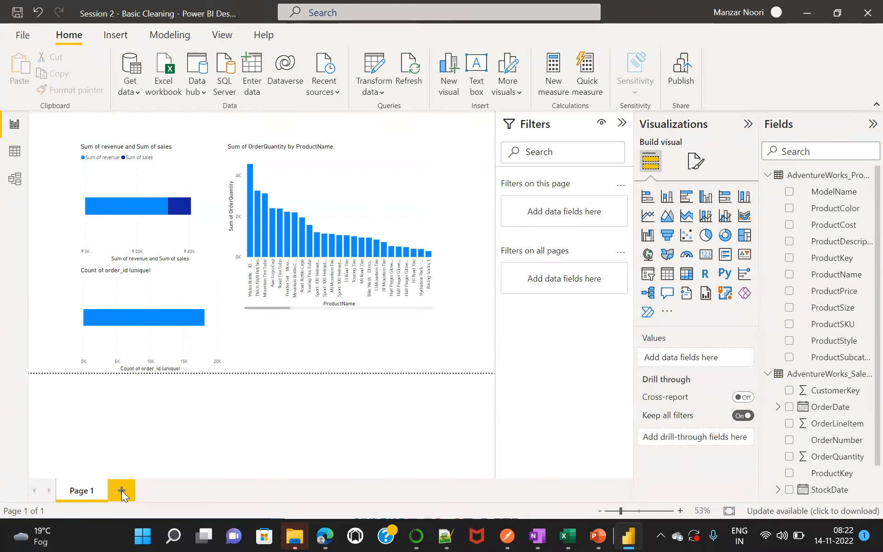
Start a Text/CSV import and look through the CS-4 and CS-3 folders of Power BI -Nov for source files.
{"action": "left_click", "coordinate": [134, 94]}
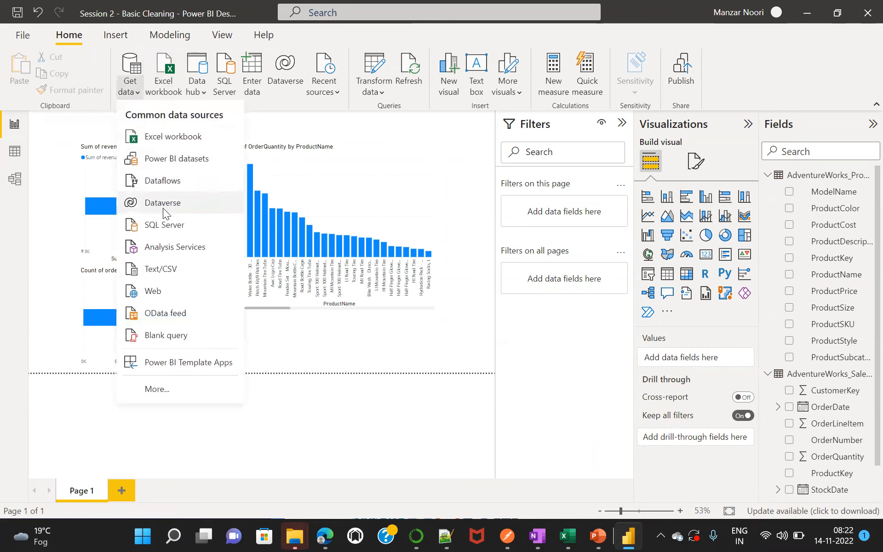
{"action": "left_click", "coordinate": [166, 267]}
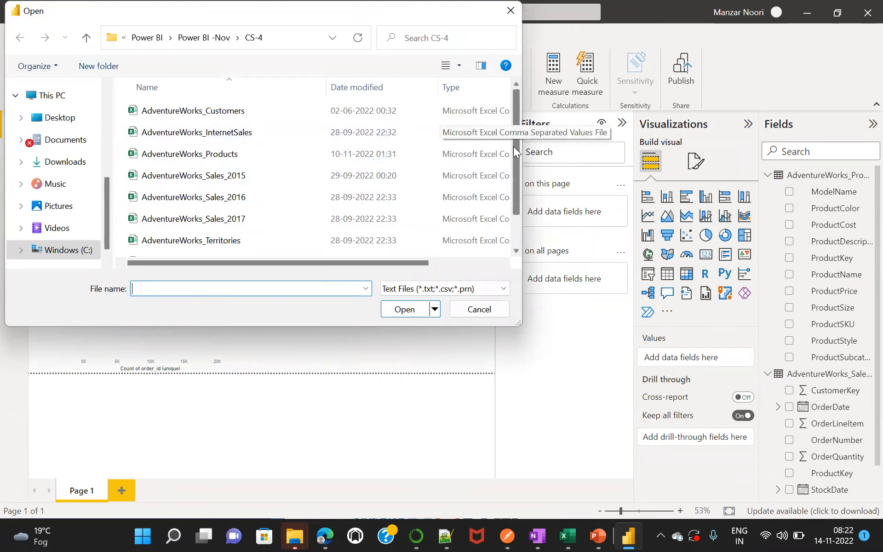
{"action": "left_click_drag", "start_coordinate": [513, 166], "coordinate": [520, 119]}
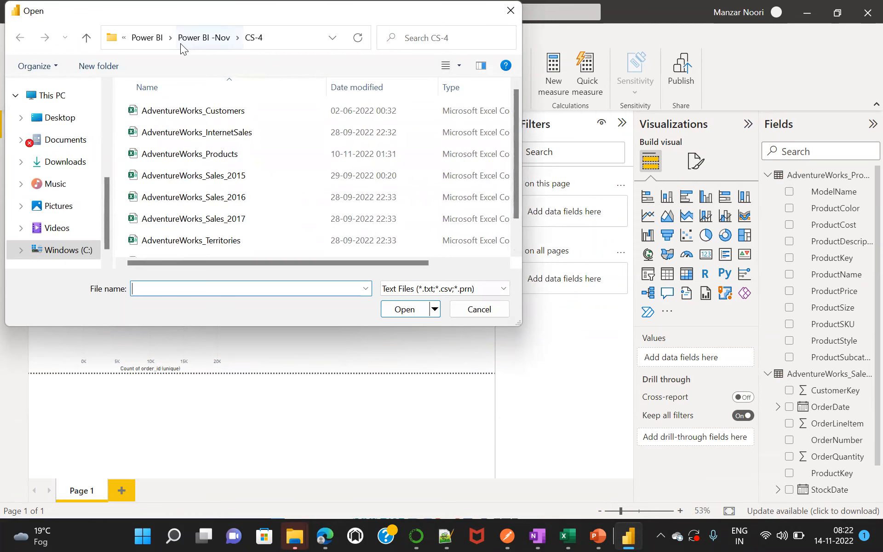
{"action": "left_click", "coordinate": [199, 38]}
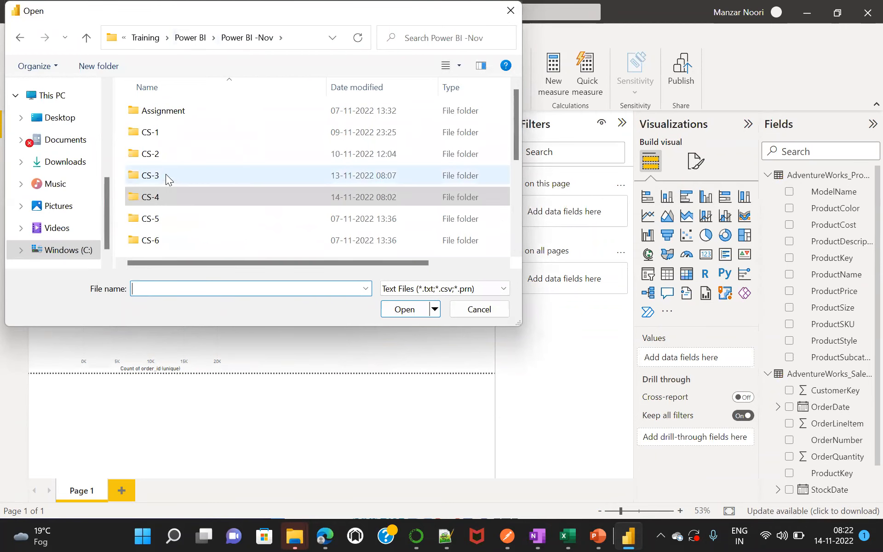
{"action": "left_click", "coordinate": [167, 179]}
{"action": "double_click", "coordinate": [167, 178]}
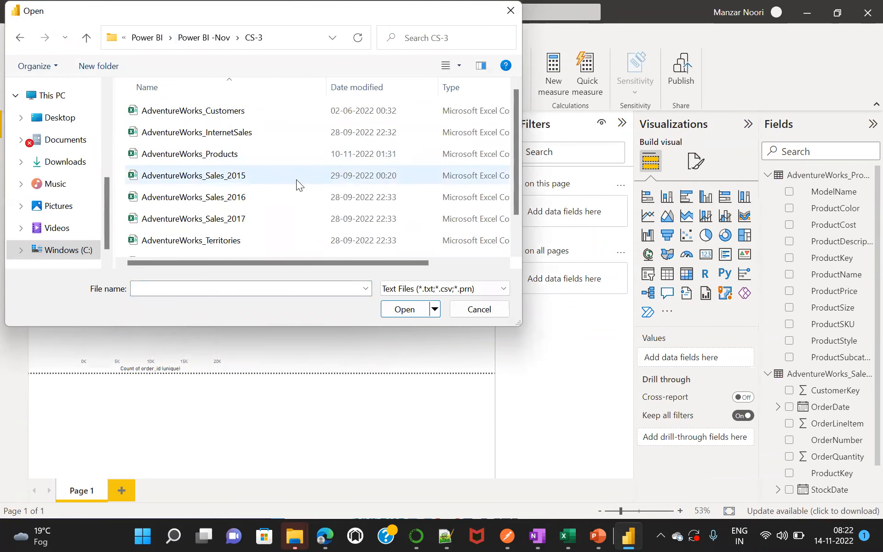
{"action": "left_click", "coordinate": [198, 39]}
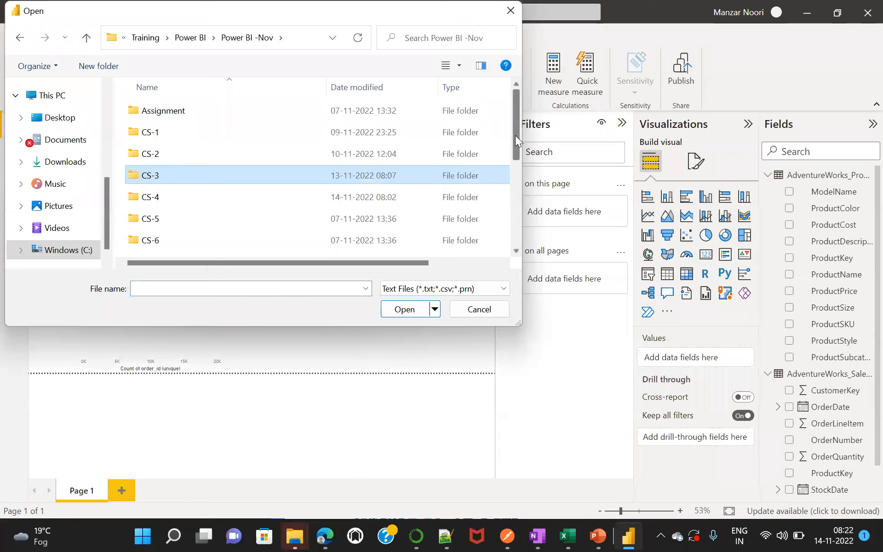
{"action": "left_click_drag", "start_coordinate": [515, 135], "coordinate": [517, 87]}
Check the Power BI -Sep folder and browse the import dialog to Training > Demo > Adventure Works.
{"action": "left_click", "coordinate": [194, 37]}
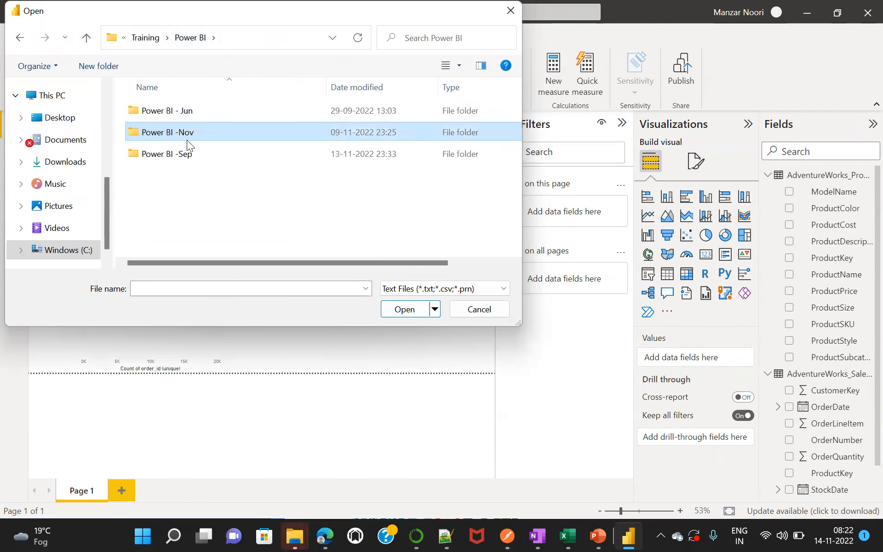
{"action": "double_click", "coordinate": [186, 154]}
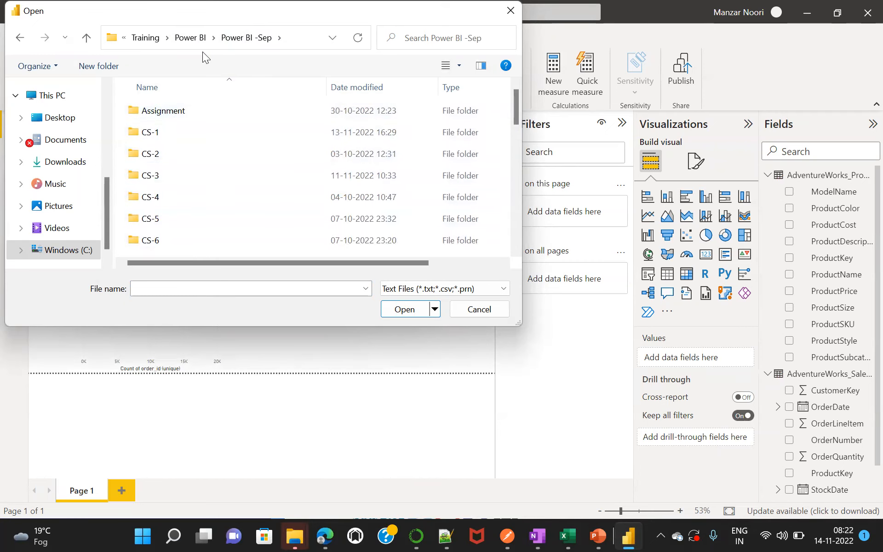
{"action": "left_click", "coordinate": [194, 38]}
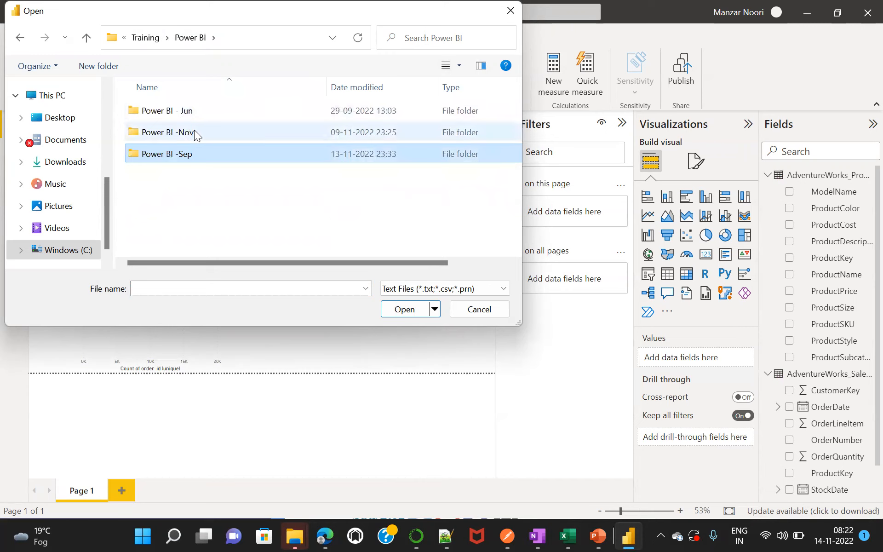
{"action": "left_click", "coordinate": [145, 37]}
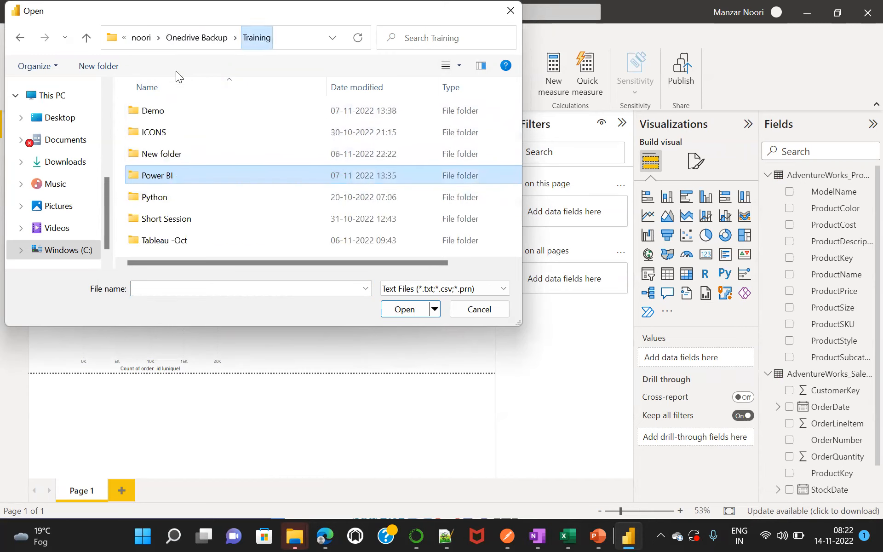
{"action": "double_click", "coordinate": [174, 112]}
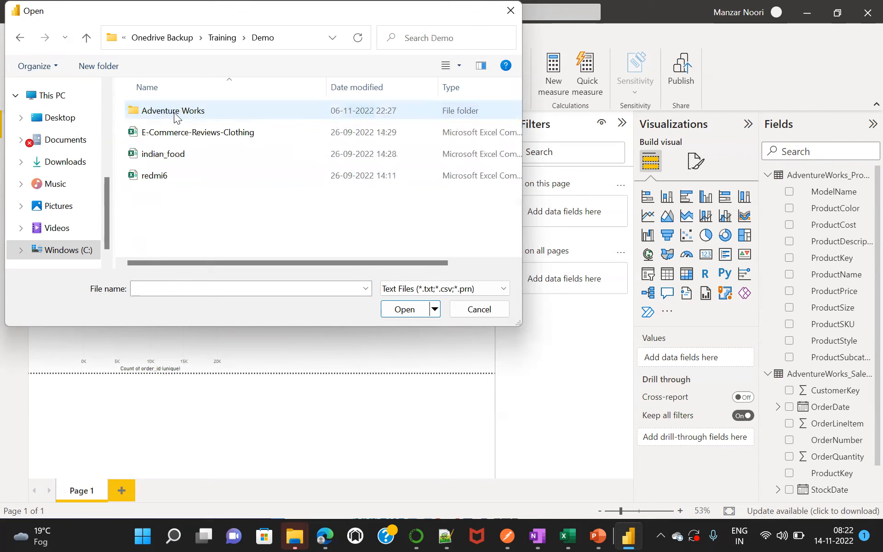
{"action": "double_click", "coordinate": [201, 115]}
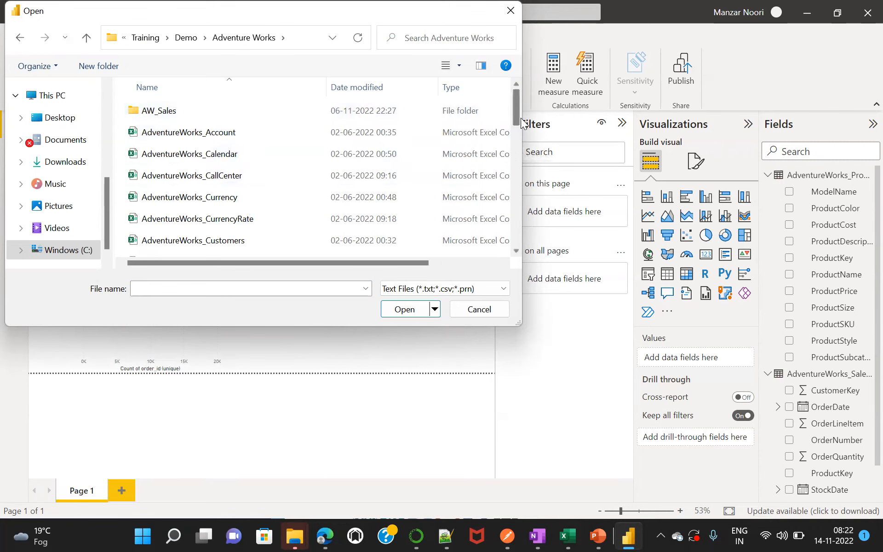
Examine the product-related CSV files in the Adventure Works folder, from AdventureWorks_Product_Categories through AdventureWorks_ProspectiveBuyer.
{"action": "left_click_drag", "start_coordinate": [516, 107], "coordinate": [516, 168]}
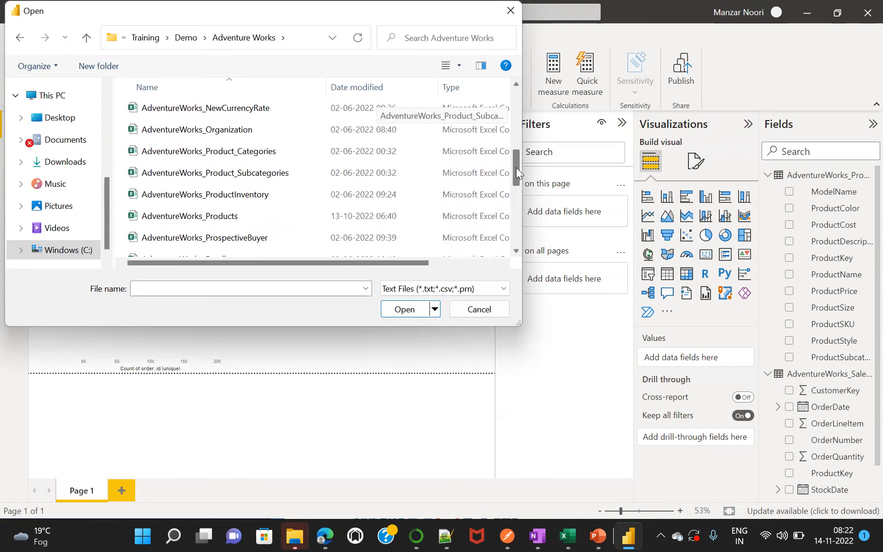
{"action": "left_click", "coordinate": [237, 157]}
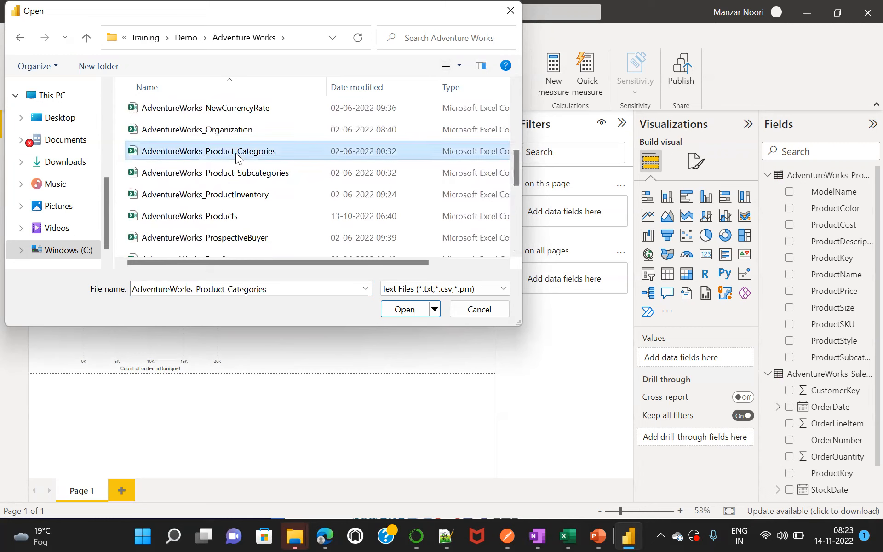
{"action": "left_click", "coordinate": [245, 175]}
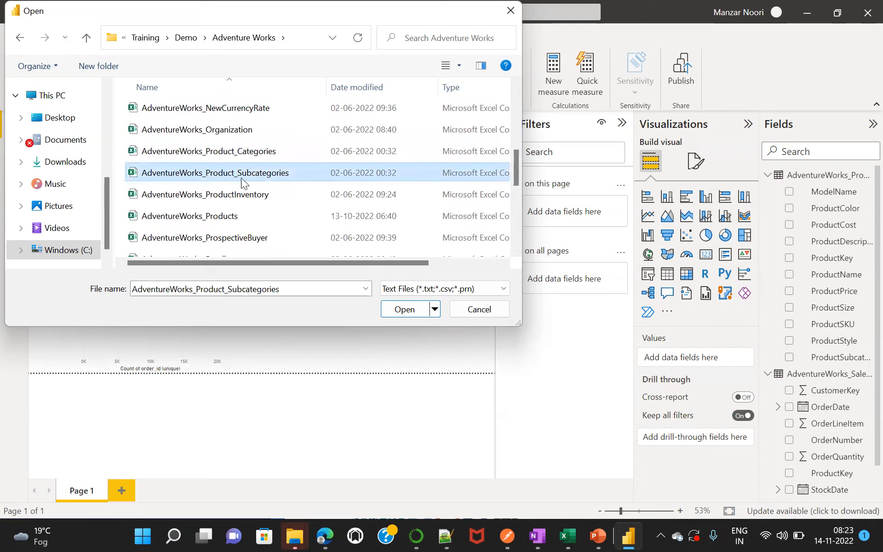
{"action": "left_click", "coordinate": [224, 195]}
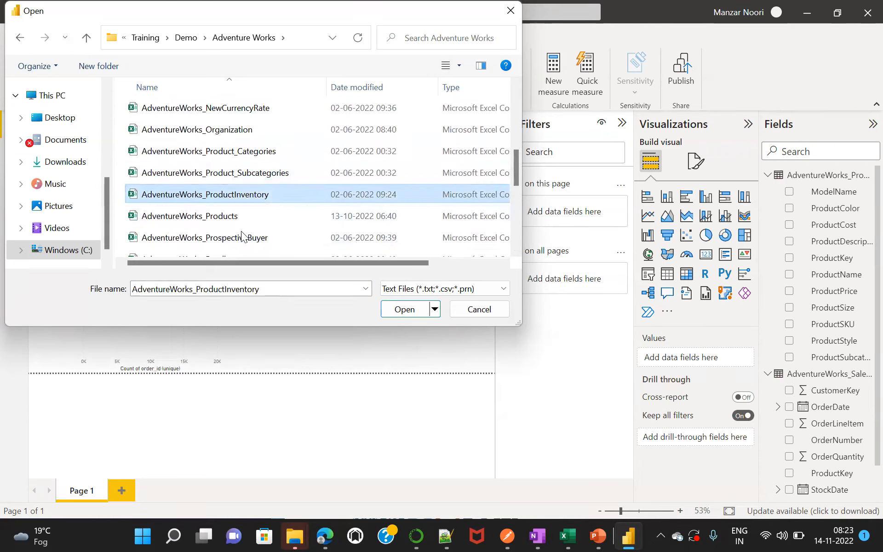
{"action": "left_click", "coordinate": [225, 243]}
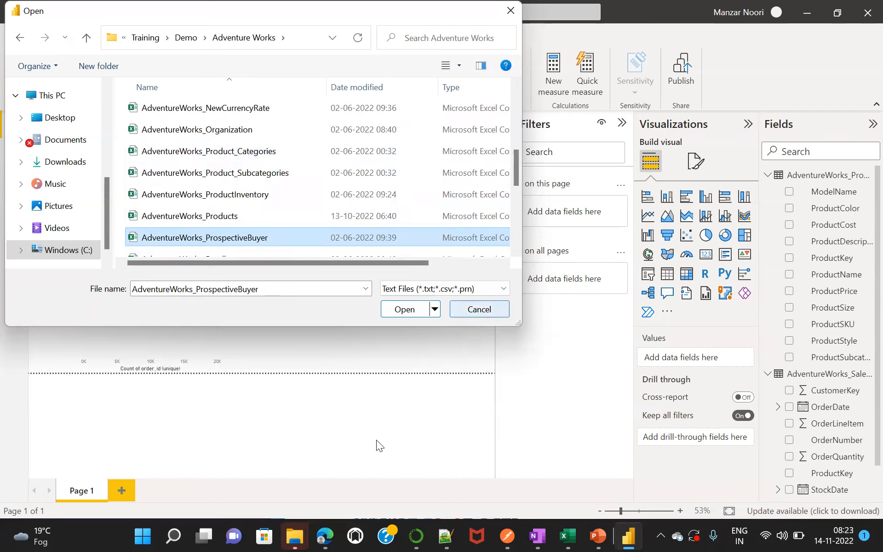
Switch to the CS-4 File Explorer window, open Training > Demo > Adventure Works, and browse to the product category files.
{"action": "left_click", "coordinate": [307, 526]}
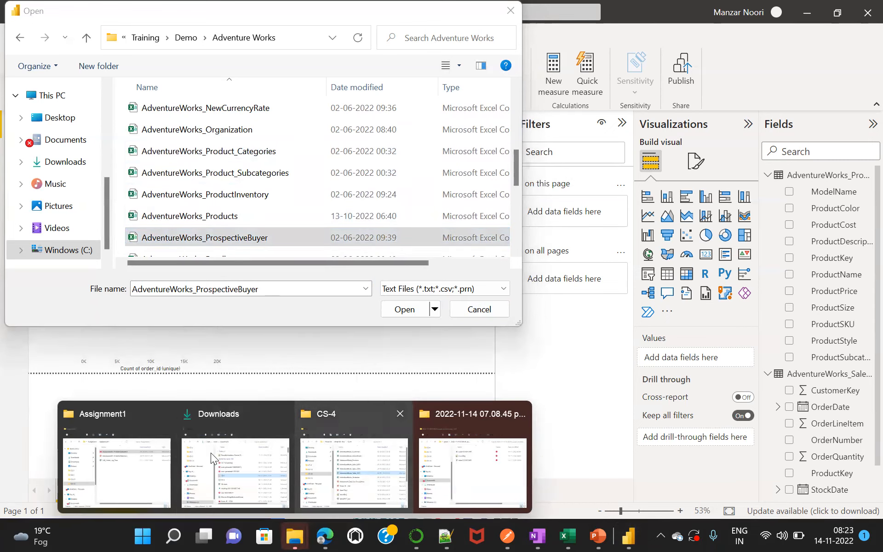
{"action": "left_click", "coordinate": [354, 466]}
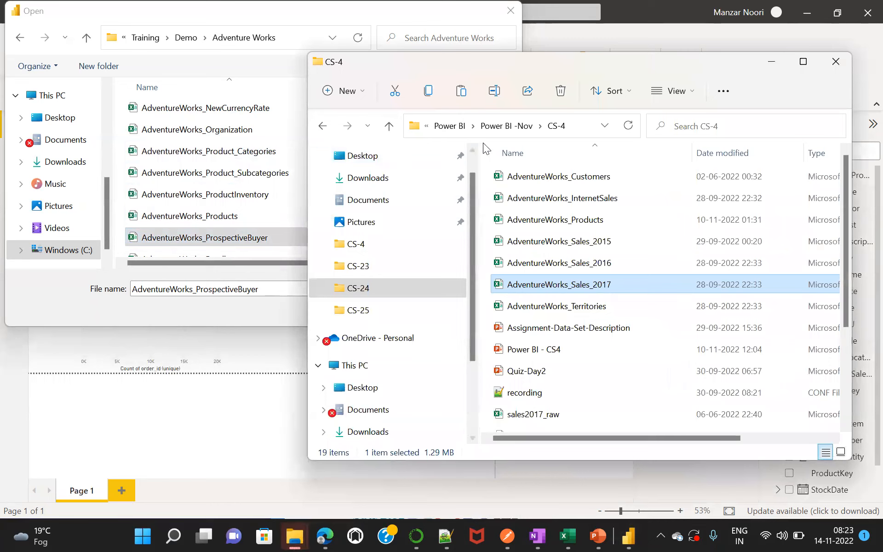
{"action": "left_click", "coordinate": [506, 128]}
{"action": "left_click", "coordinate": [451, 129]}
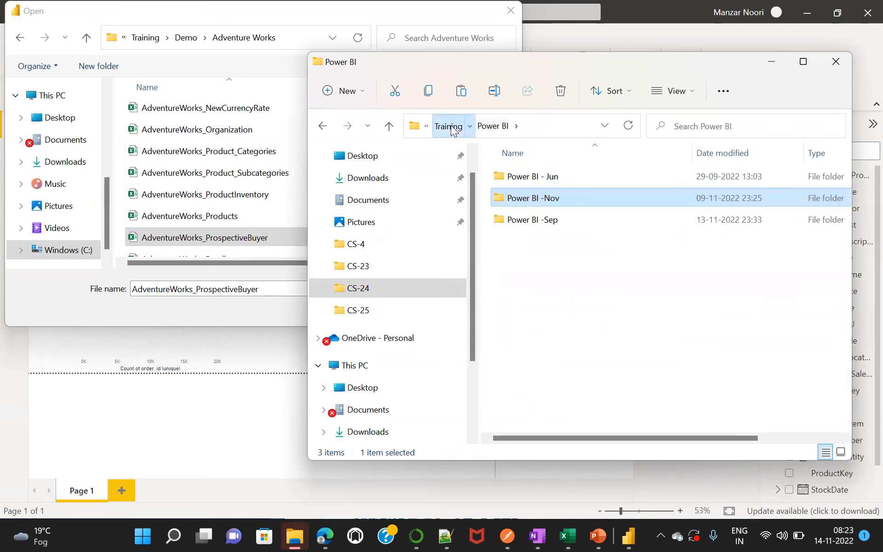
{"action": "left_click", "coordinate": [449, 127]}
{"action": "left_click", "coordinate": [536, 177]}
{"action": "double_click", "coordinate": [535, 177]}
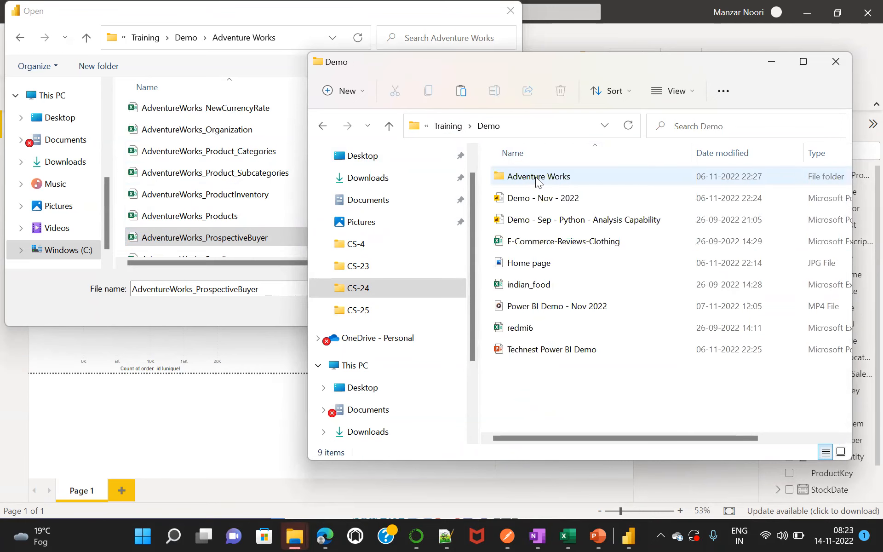
{"action": "double_click", "coordinate": [553, 182]}
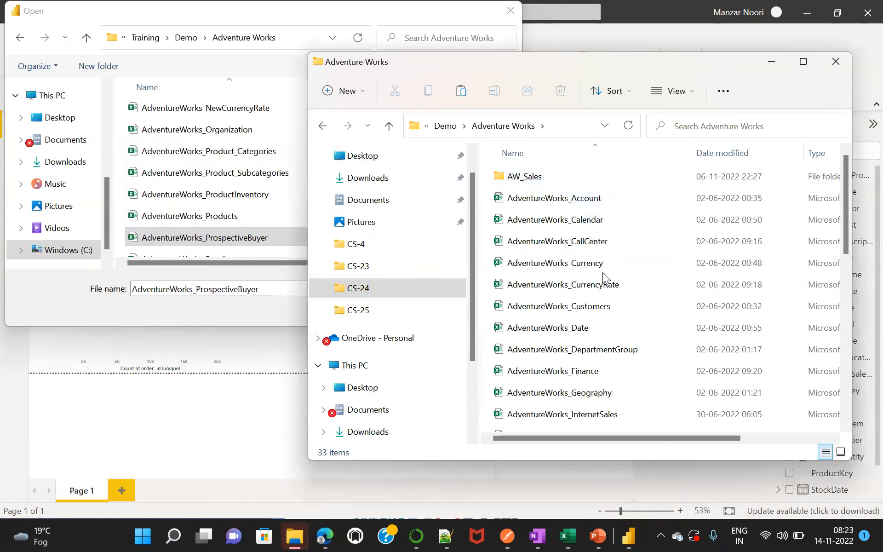
{"action": "left_click", "coordinate": [602, 308]}
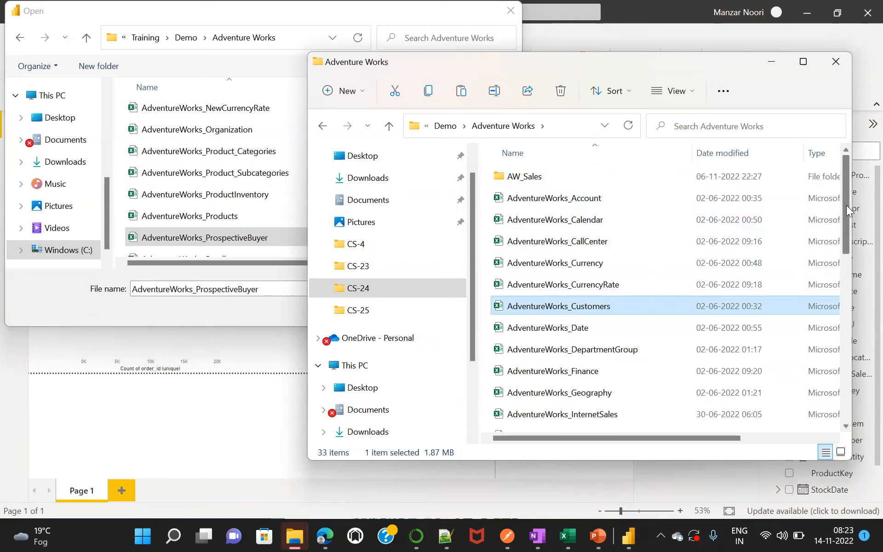
{"action": "left_click_drag", "start_coordinate": [846, 205], "coordinate": [861, 296]}
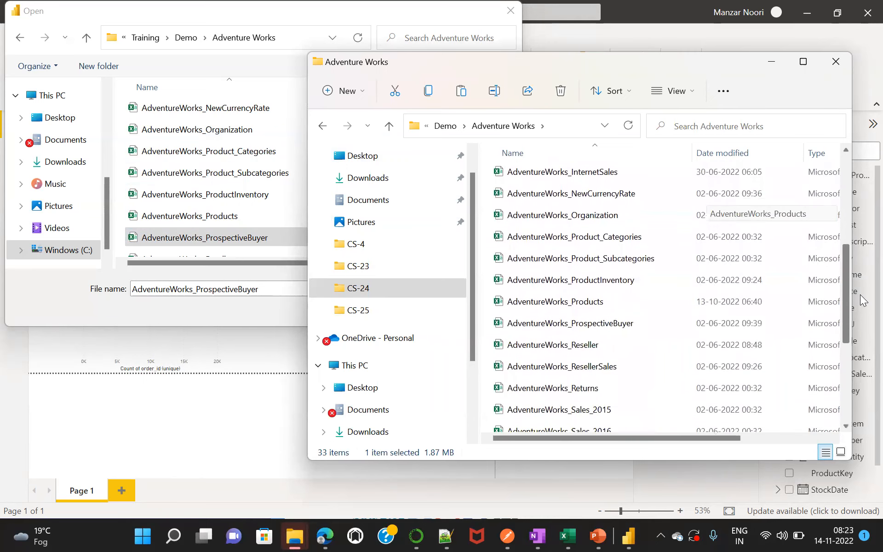
Add AdventureWorks_Product_Categories, Product_Subcategories, ProductInventory and ProspectiveBuyer to the file selection and copy the selected files.
{"action": "left_click", "coordinate": [632, 237], "text": "ctrl"}
{"action": "left_click", "coordinate": [636, 260], "text": "ctrl"}
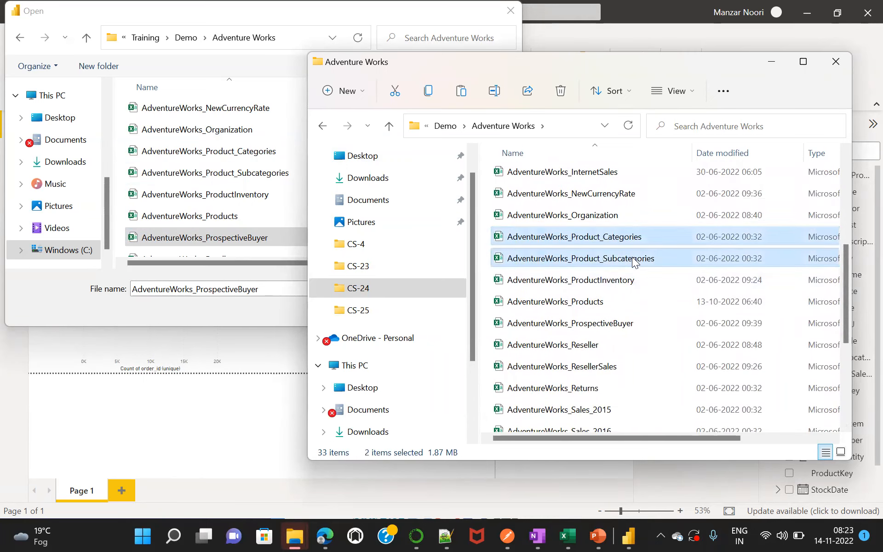
{"action": "left_click", "coordinate": [605, 281], "text": "ctrl"}
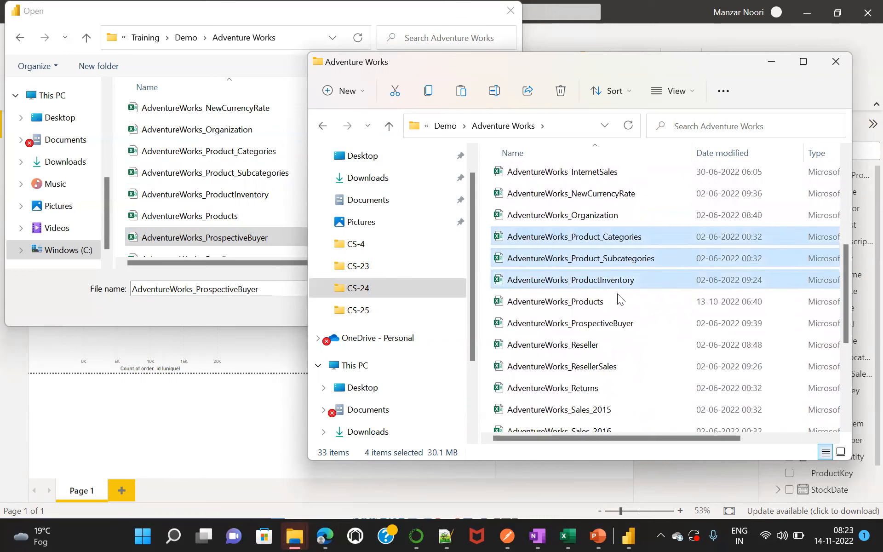
{"action": "left_click", "coordinate": [602, 324], "text": "ctrl"}
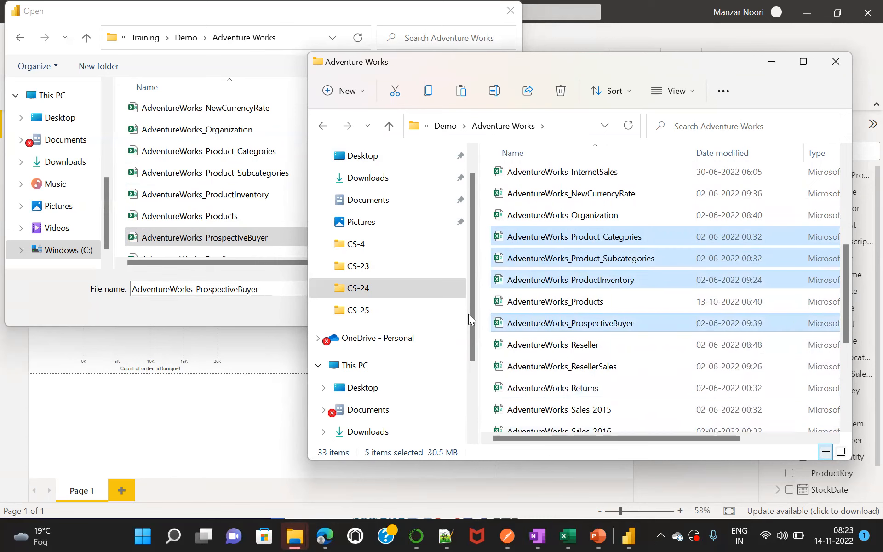
Paste the copied files into Training > Power BI > Power BI -Nov > CS-4, replacing the existing AdventureWorks_Customers.csv.
{"action": "left_click", "coordinate": [446, 128]}
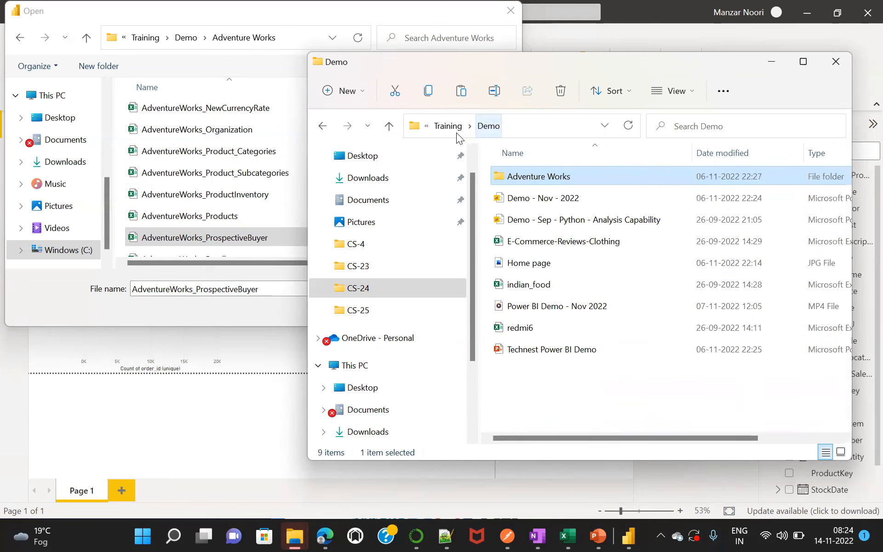
{"action": "left_click", "coordinate": [453, 129]}
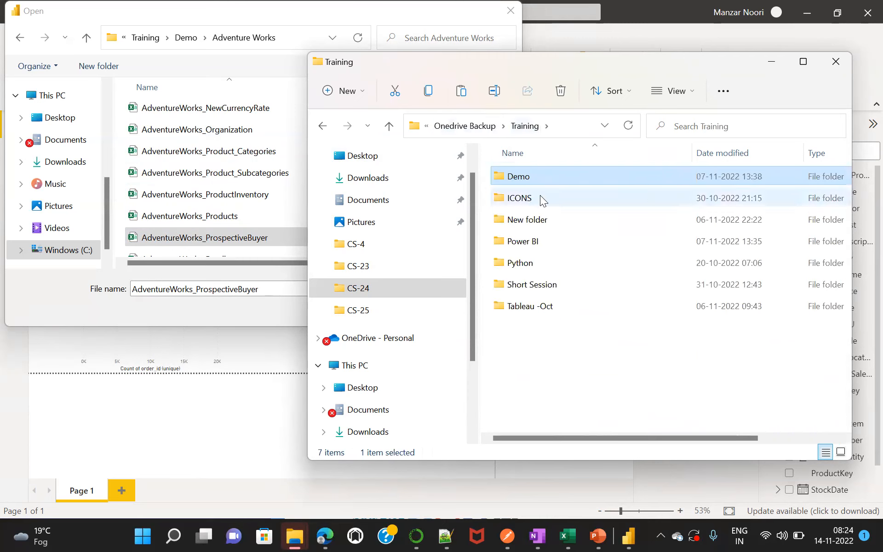
{"action": "double_click", "coordinate": [538, 240]}
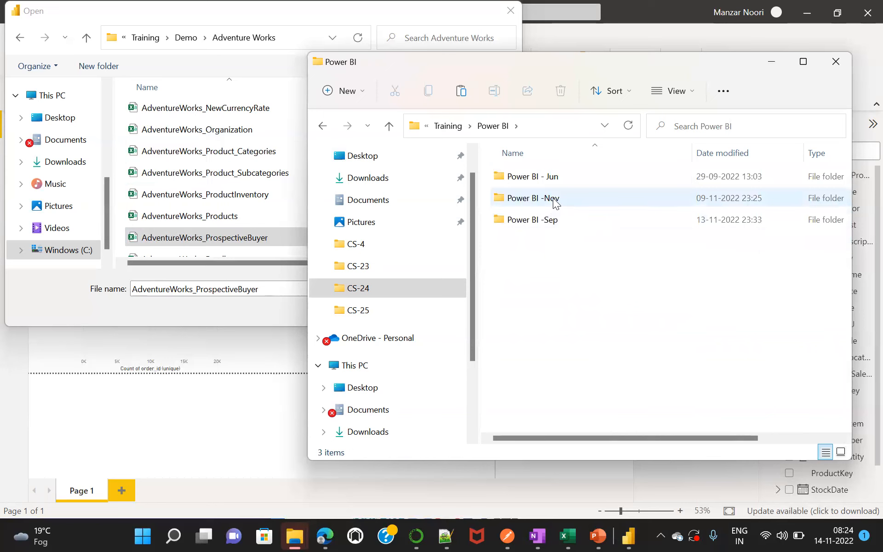
{"action": "double_click", "coordinate": [554, 199]}
{"action": "double_click", "coordinate": [529, 262]}
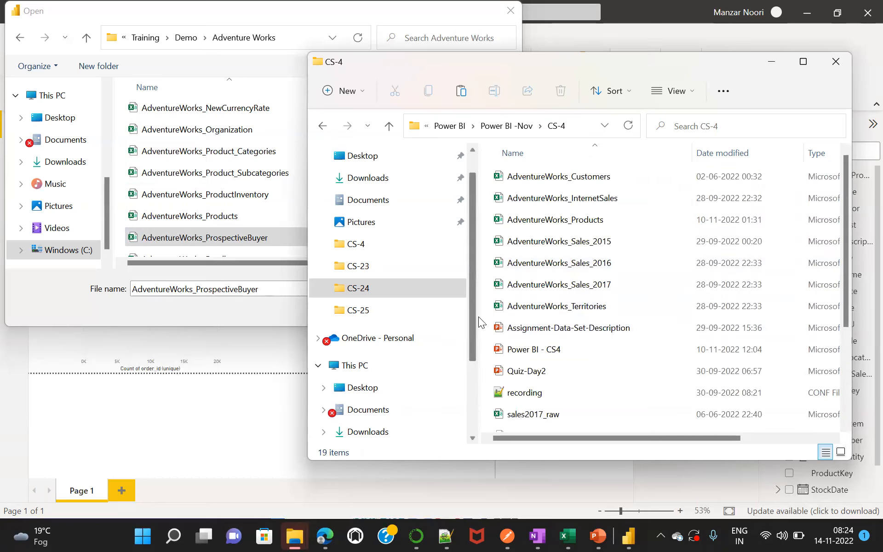
{"action": "key", "text": "ctrl+v"}
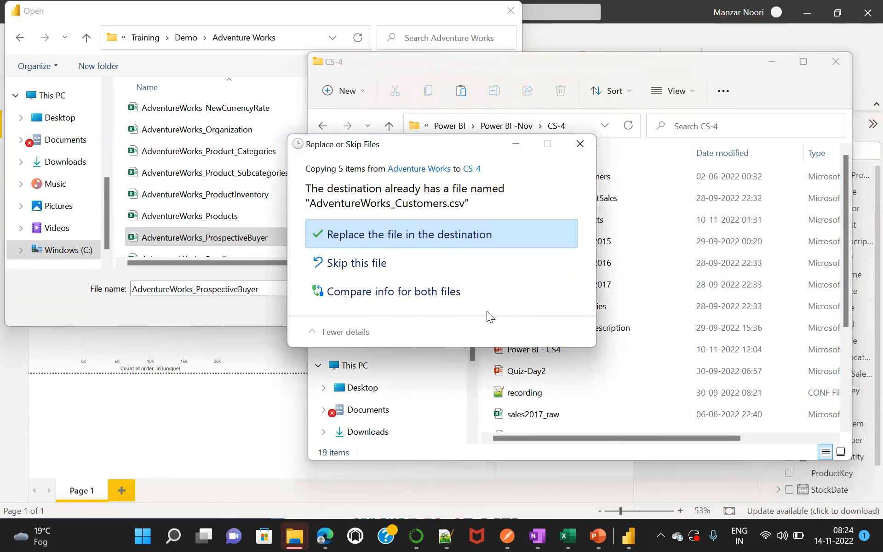
{"action": "left_click", "coordinate": [394, 233]}
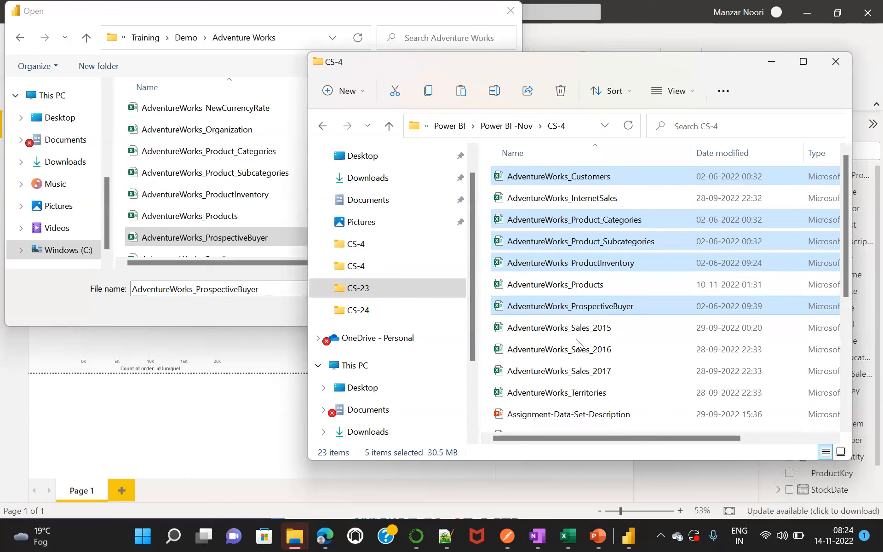
Return to the Power BI import dialog and browse to Training > Power BI > Power BI -Nov > CS-4.
{"action": "left_click", "coordinate": [195, 309]}
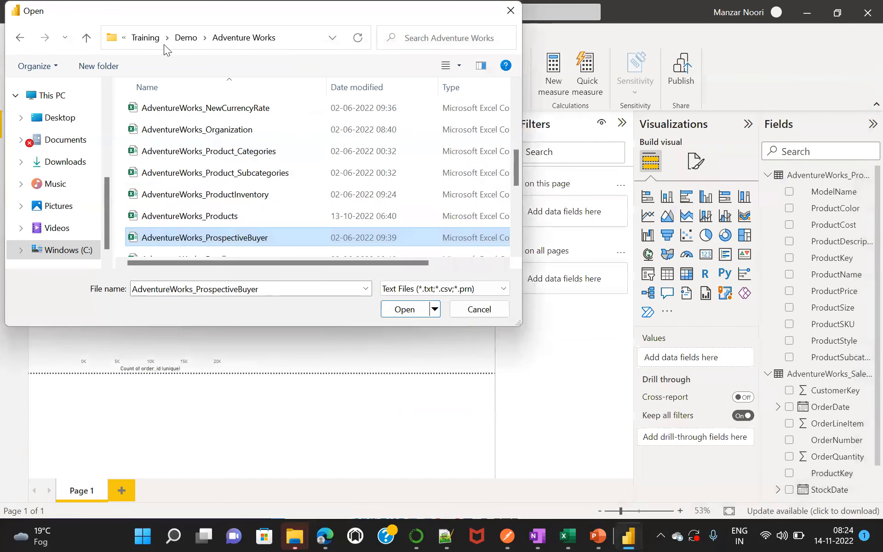
{"action": "left_click", "coordinate": [149, 41]}
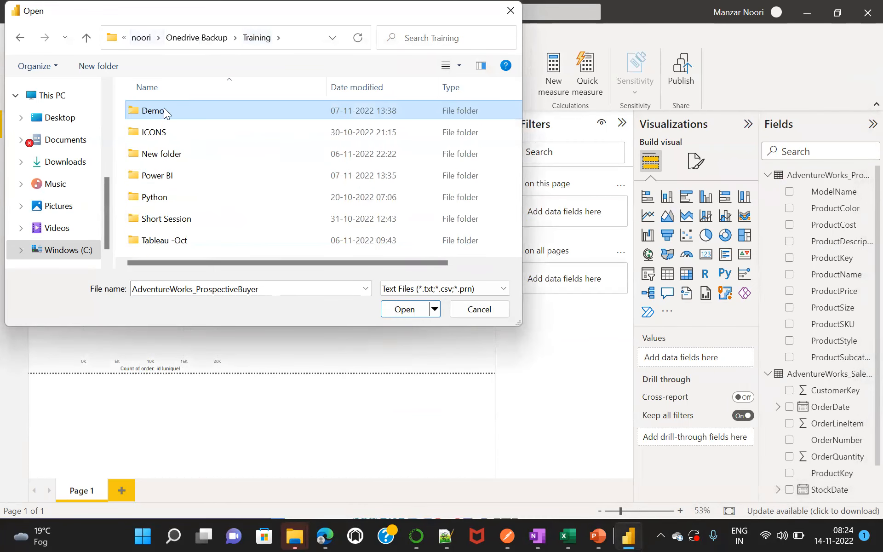
{"action": "left_click", "coordinate": [193, 38]}
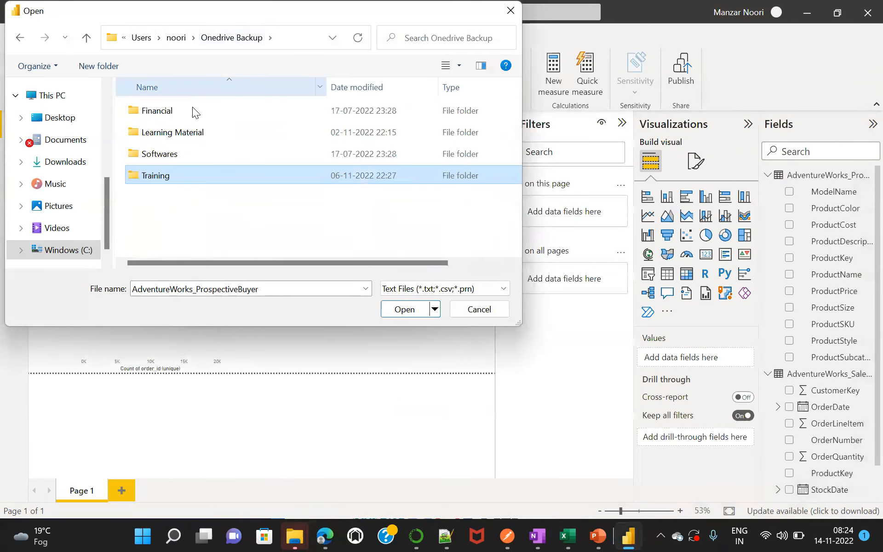
{"action": "double_click", "coordinate": [168, 173]}
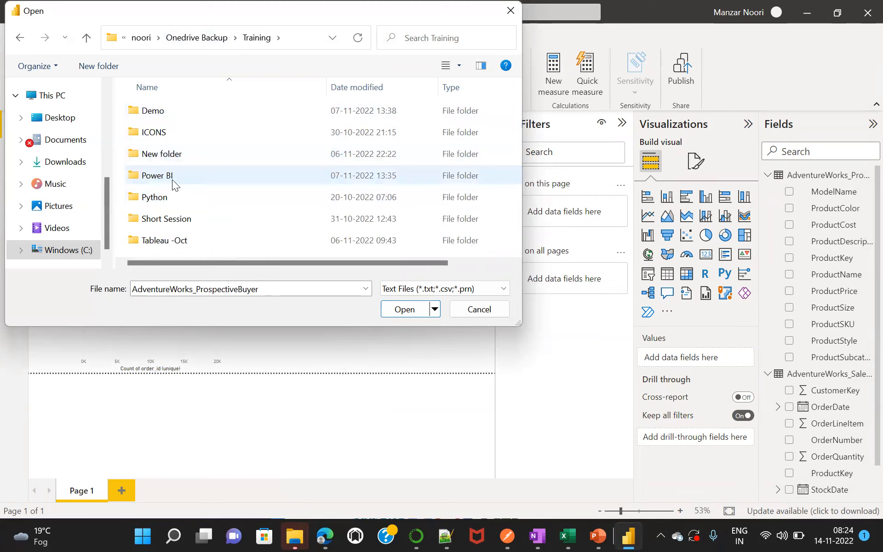
{"action": "double_click", "coordinate": [173, 179]}
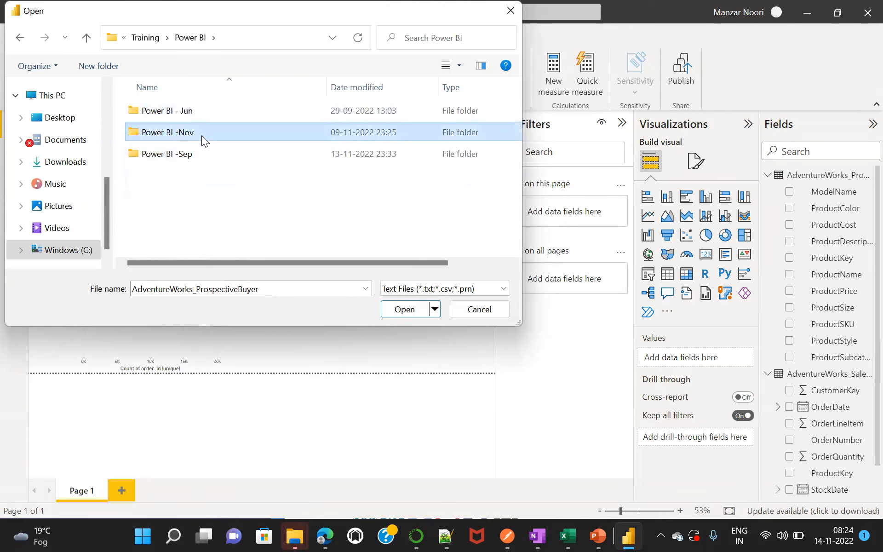
{"action": "double_click", "coordinate": [201, 135]}
{"action": "double_click", "coordinate": [166, 197]}
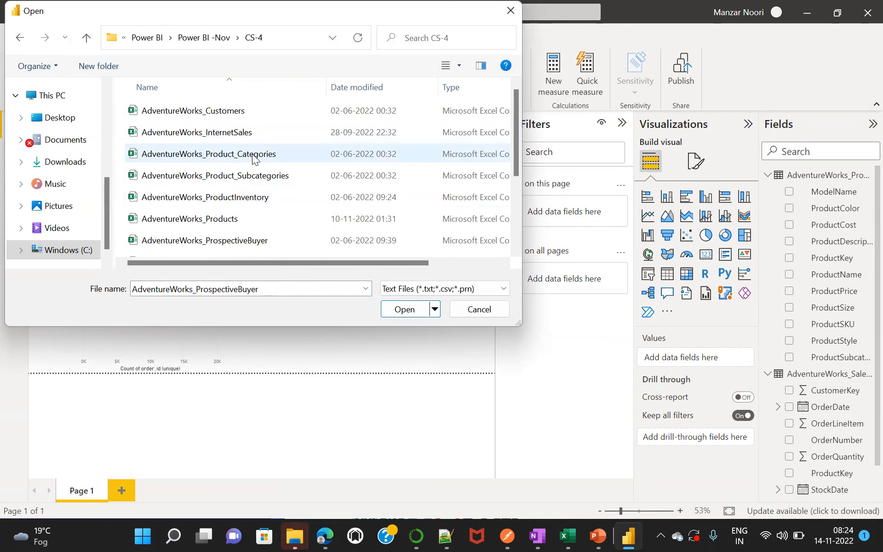
Import AdventureWorks_Product_Categories through Power Query, promote its first row to headers, and apply the changes to the report.
{"action": "double_click", "coordinate": [253, 155]}
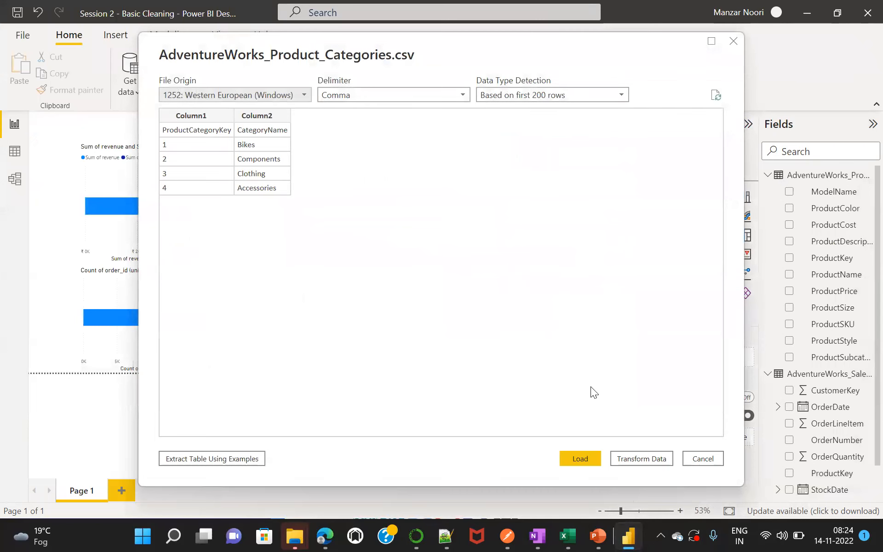
{"action": "left_click", "coordinate": [638, 458]}
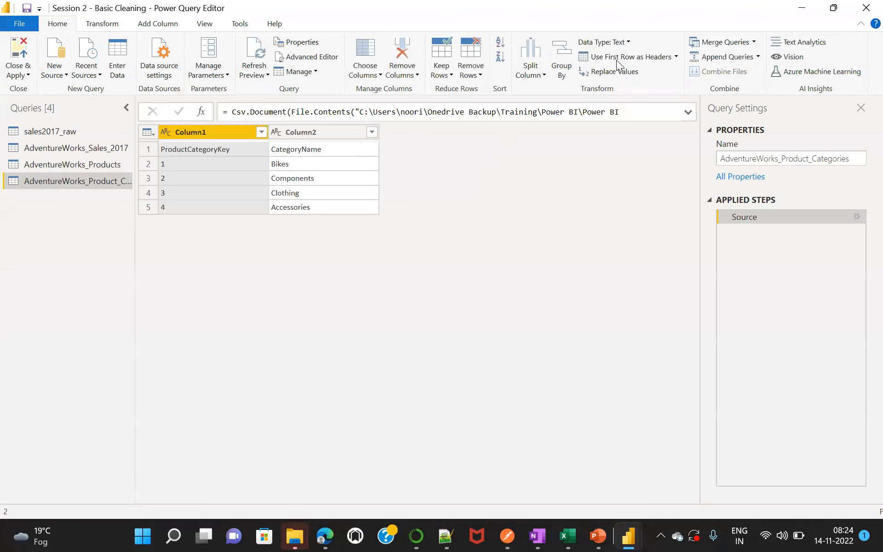
{"action": "left_click", "coordinate": [619, 58]}
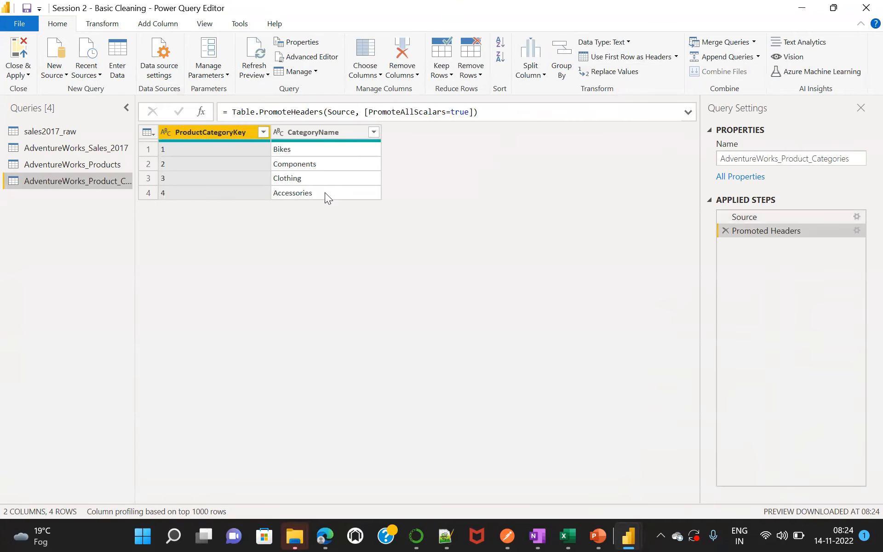
{"action": "left_click", "coordinate": [16, 67]}
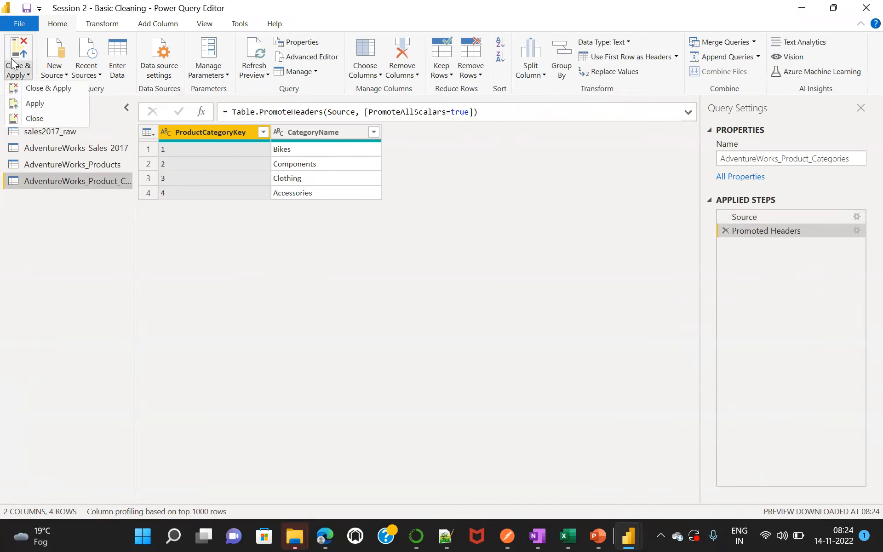
{"action": "left_click", "coordinate": [11, 60]}
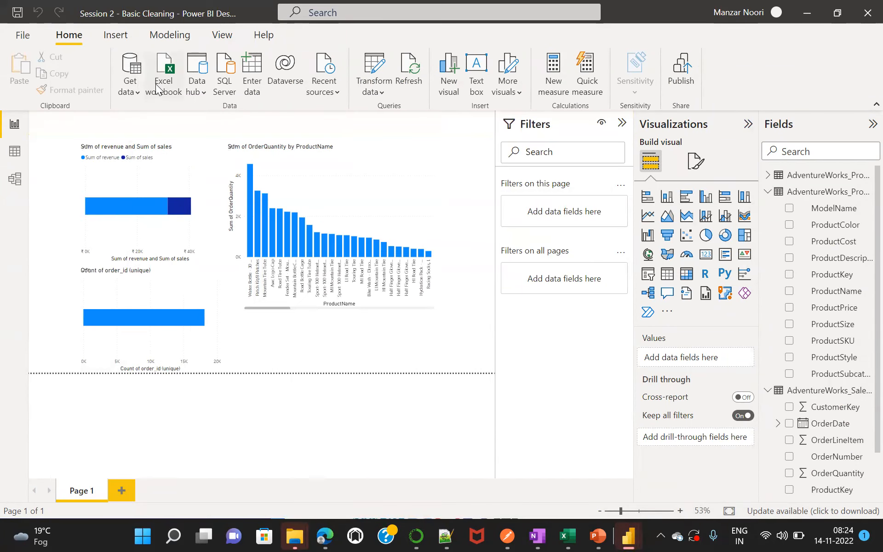
Import the AdventureWorks_Product_Subcategories CSV through Power Query, promote its first row to headers, and apply the changes.
{"action": "left_click", "coordinate": [138, 88]}
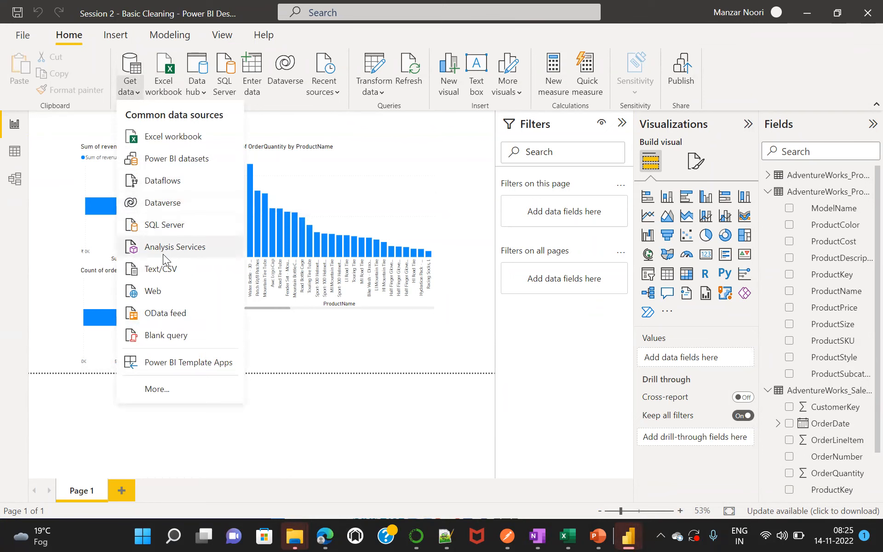
{"action": "left_click", "coordinate": [159, 268]}
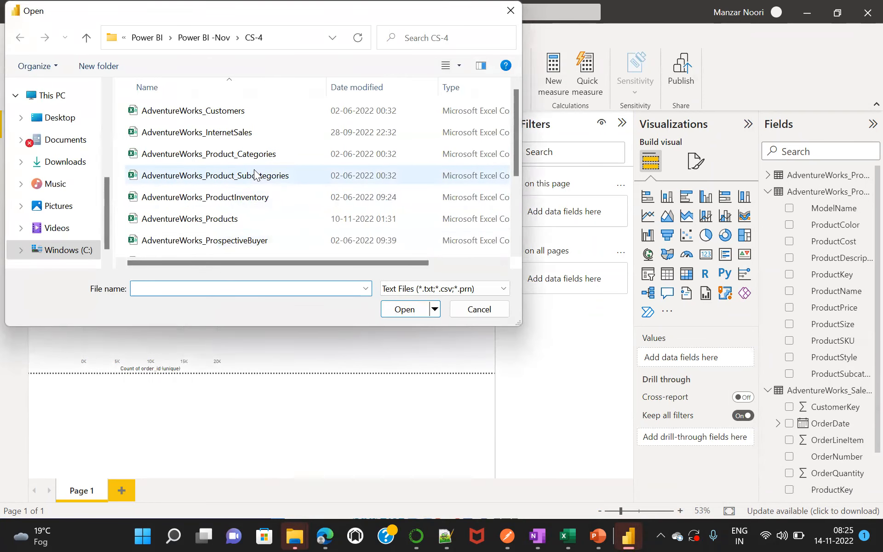
{"action": "double_click", "coordinate": [255, 175]}
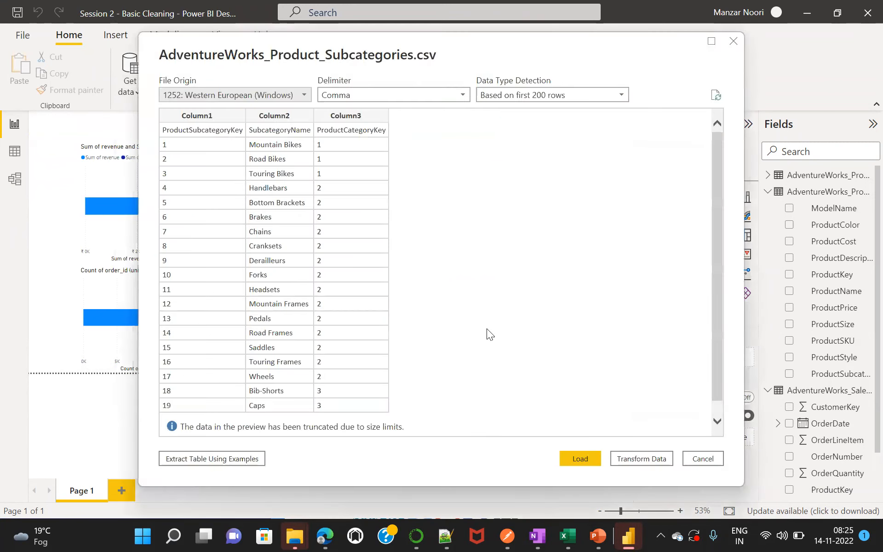
{"action": "left_click", "coordinate": [637, 459]}
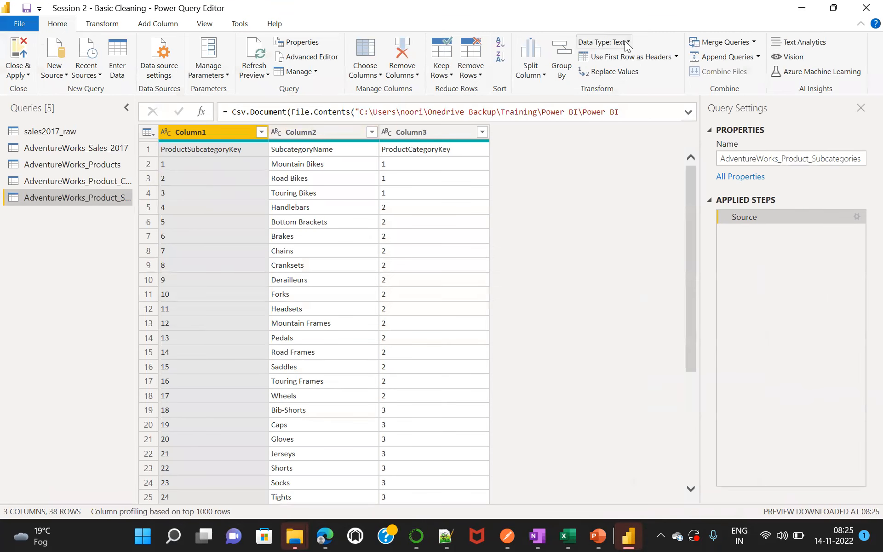
{"action": "left_click", "coordinate": [617, 59]}
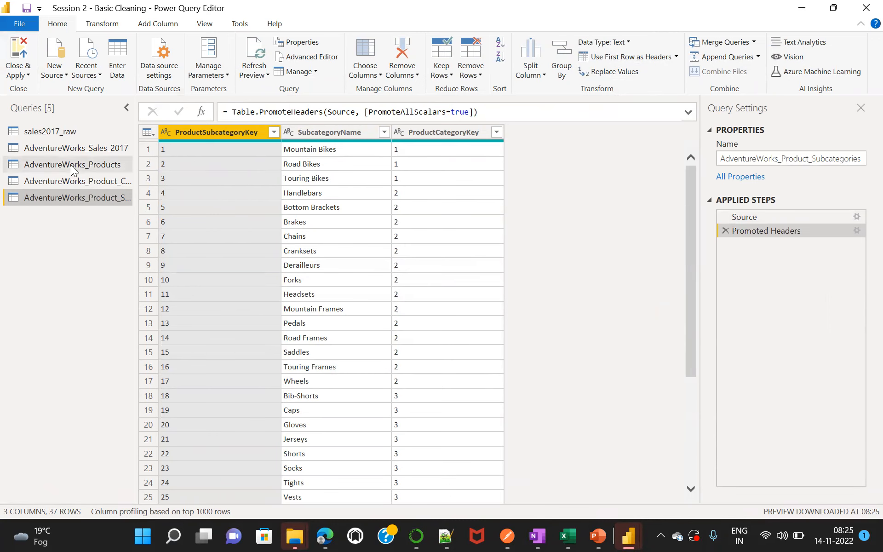
{"action": "left_click", "coordinate": [15, 59]}
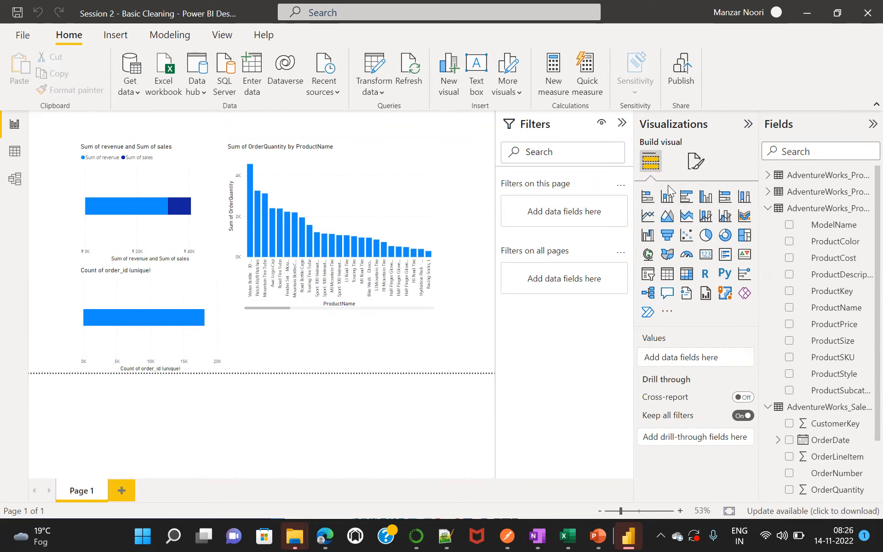
Show the data model and move the product categories and subcategories tables closer to the AdventureWorks sales table.
{"action": "left_click", "coordinate": [15, 180]}
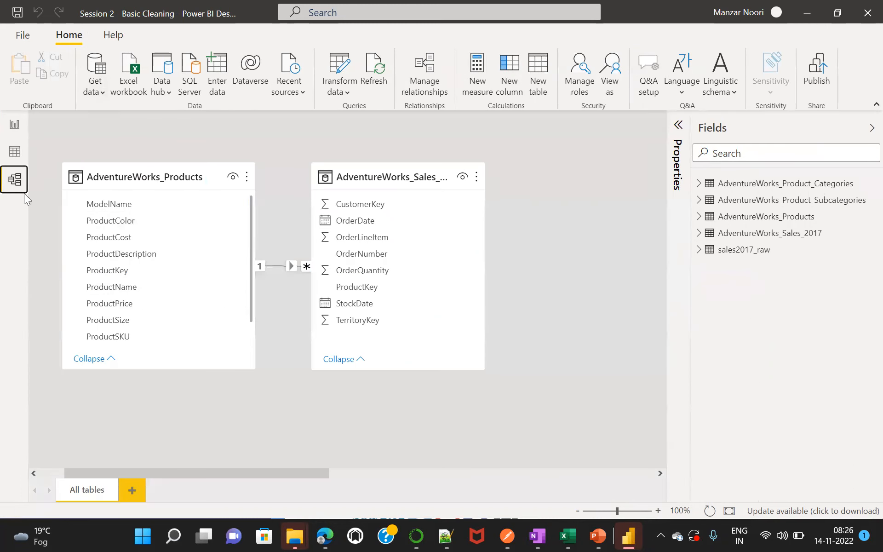
{"action": "left_click_drag", "start_coordinate": [295, 471], "coordinate": [617, 441]}
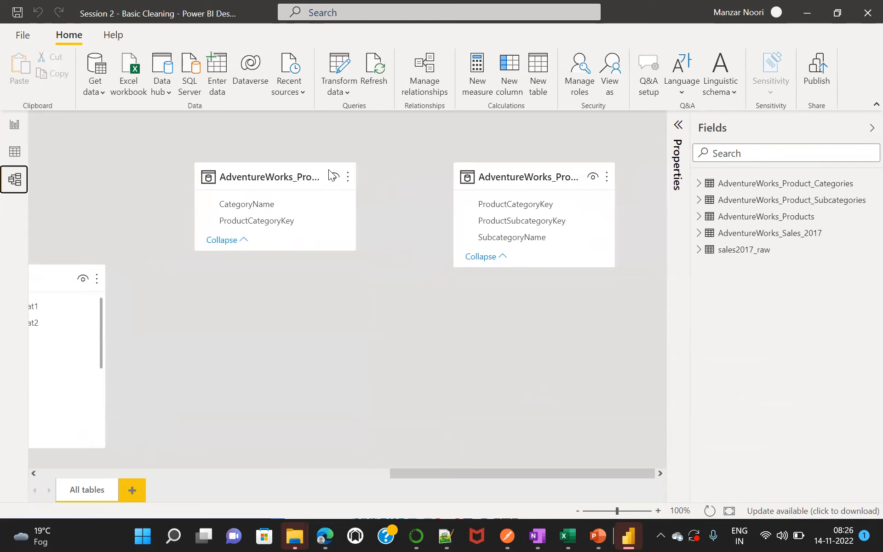
{"action": "left_click_drag", "start_coordinate": [304, 169], "coordinate": [5, 282]}
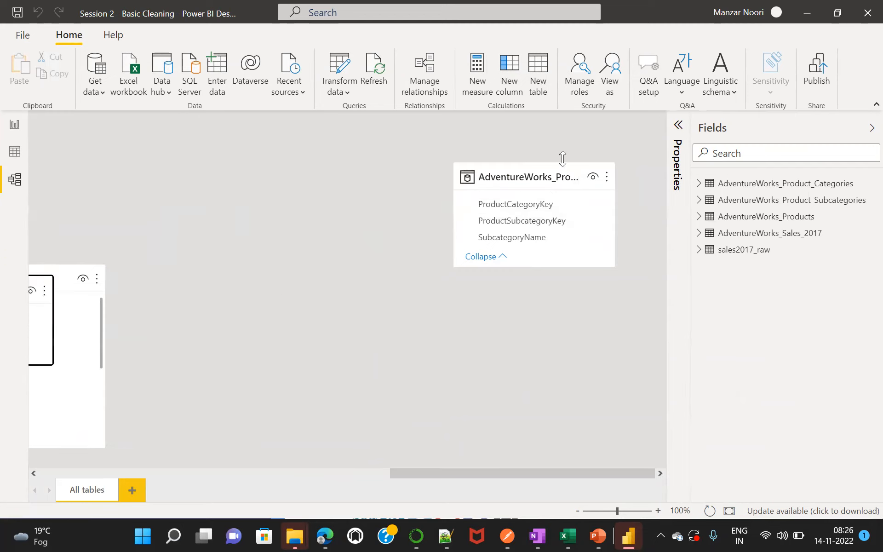
{"action": "left_click_drag", "start_coordinate": [542, 174], "coordinate": [409, 147]}
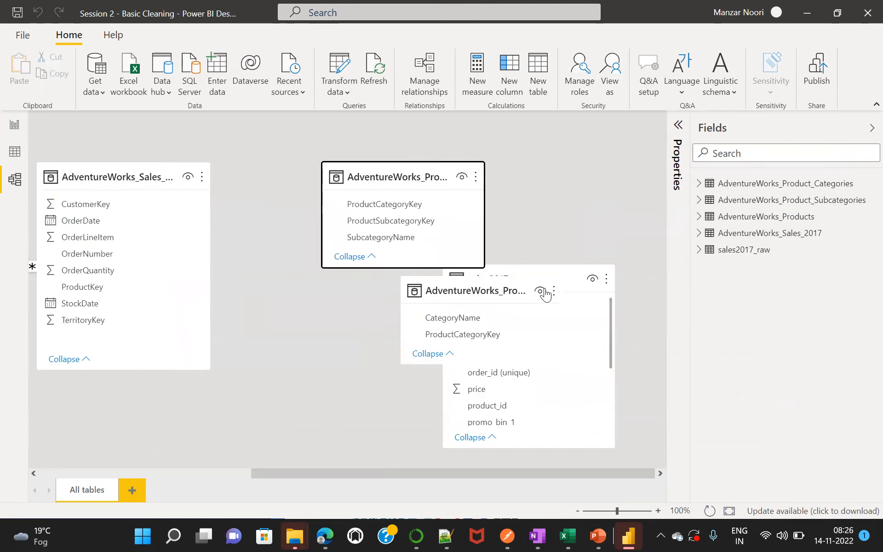
Place the product categories table below AdventureWorks_Products in the model diagram and reveal the ProductSubcategoryKey field in AdventureWorks_Products.
{"action": "left_click_drag", "start_coordinate": [520, 283], "coordinate": [299, 389]}
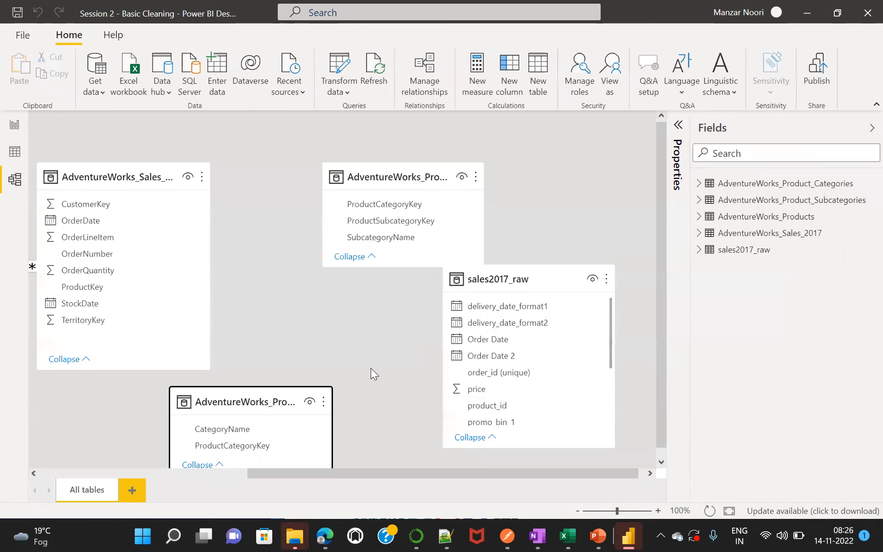
{"action": "left_click_drag", "start_coordinate": [290, 472], "coordinate": [133, 493]}
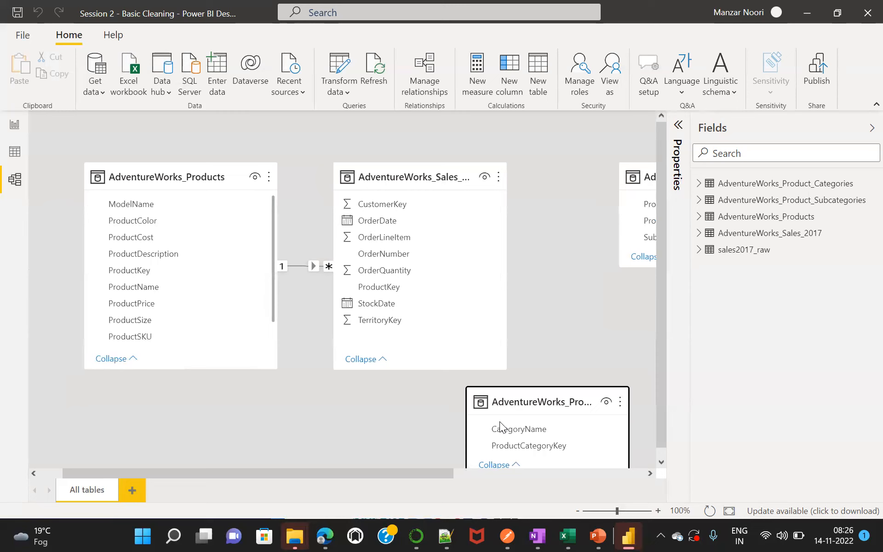
{"action": "left_click_drag", "start_coordinate": [543, 395], "coordinate": [495, 403]}
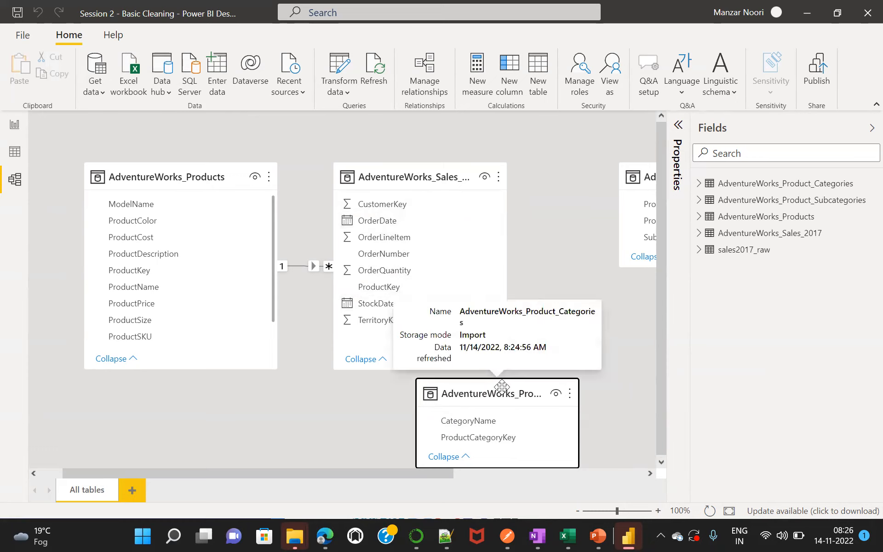
{"action": "left_click_drag", "start_coordinate": [501, 386], "coordinate": [195, 399]}
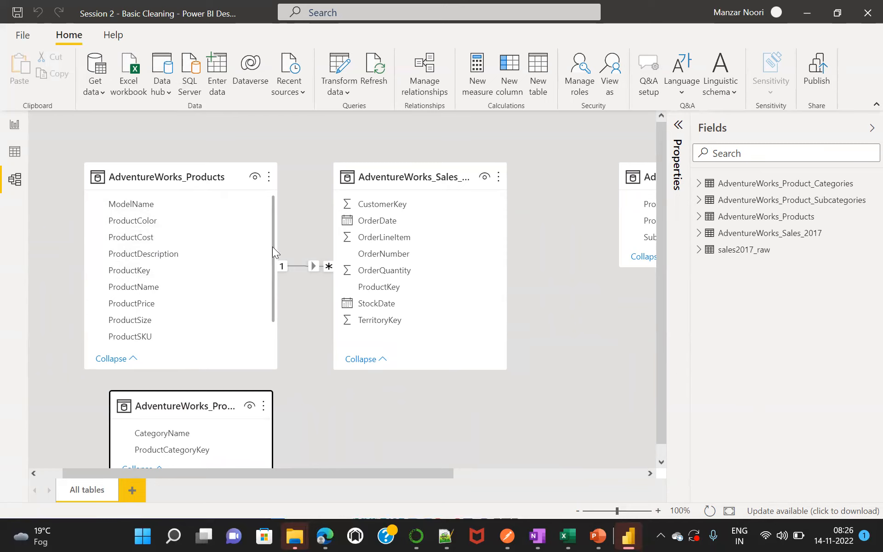
{"action": "left_click_drag", "start_coordinate": [272, 247], "coordinate": [273, 295]}
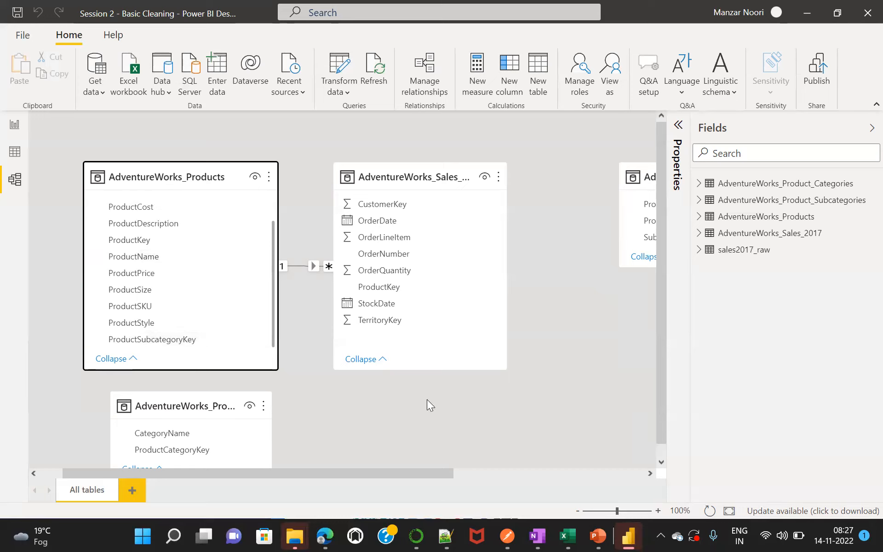
Bring the product subcategories table over to AdventureWorks_Products and relate the two tables on ProductSubcategoryKey.
{"action": "left_click_drag", "start_coordinate": [658, 183], "coordinate": [77, 185]}
{"action": "left_click_drag", "start_coordinate": [144, 169], "coordinate": [24, 176]}
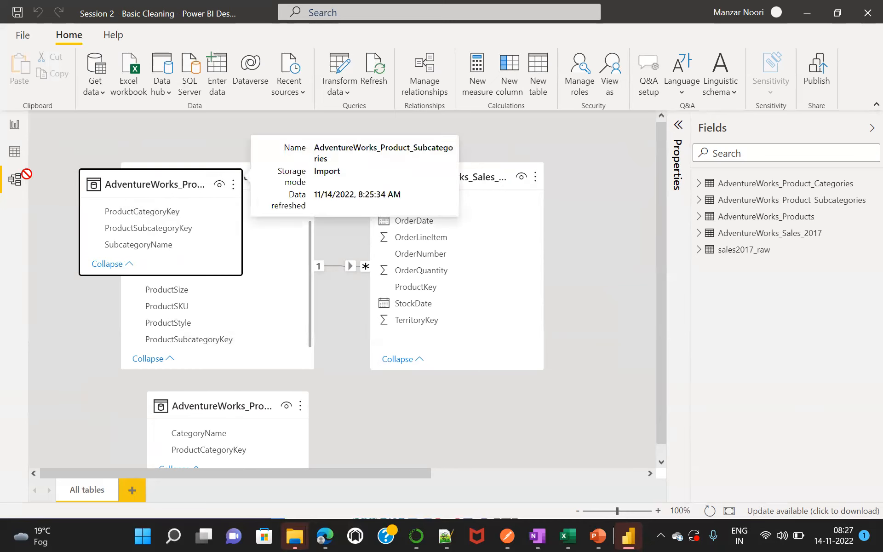
{"action": "left_click", "coordinate": [24, 175]}
{"action": "left_click_drag", "start_coordinate": [147, 176], "coordinate": [102, 175]}
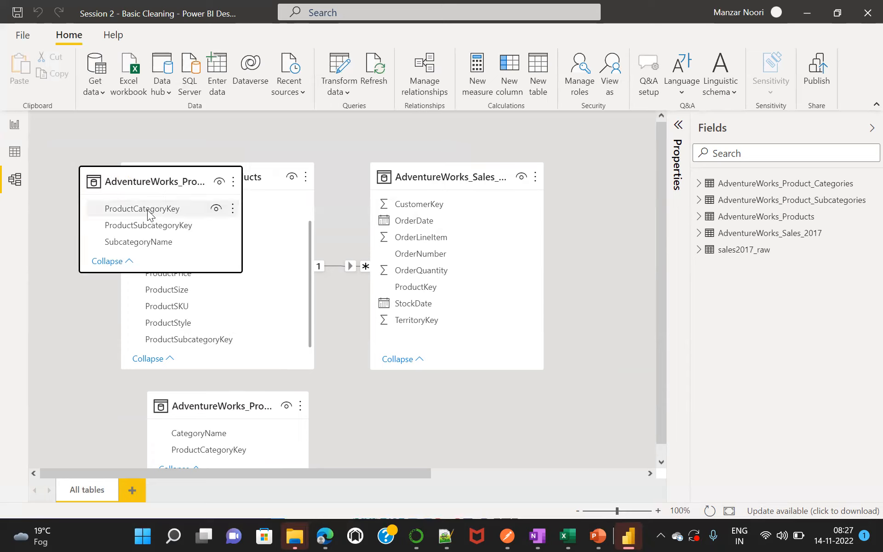
{"action": "left_click_drag", "start_coordinate": [144, 208], "coordinate": [186, 344]}
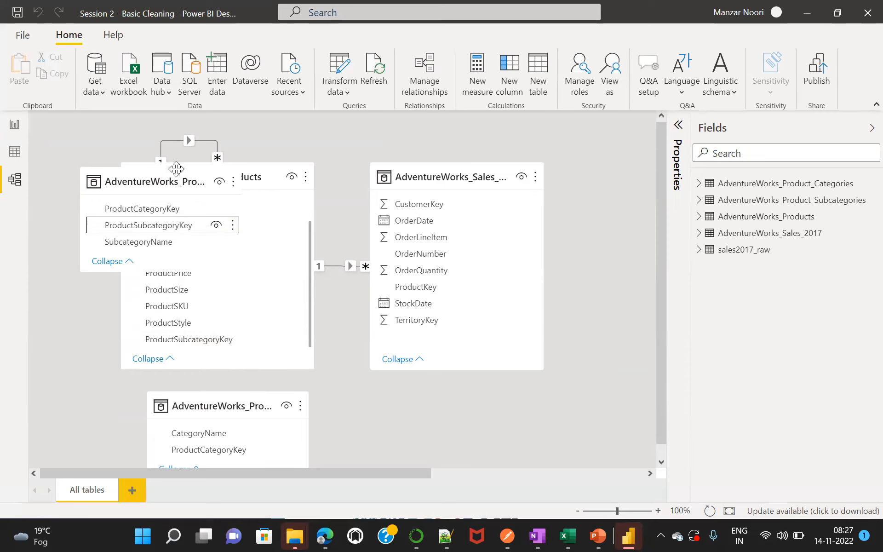
Shorten the product subcategories table, place it below AdventureWorks_Products, and set the product categories table beside it.
{"action": "left_click_drag", "start_coordinate": [212, 167], "coordinate": [150, 233]}
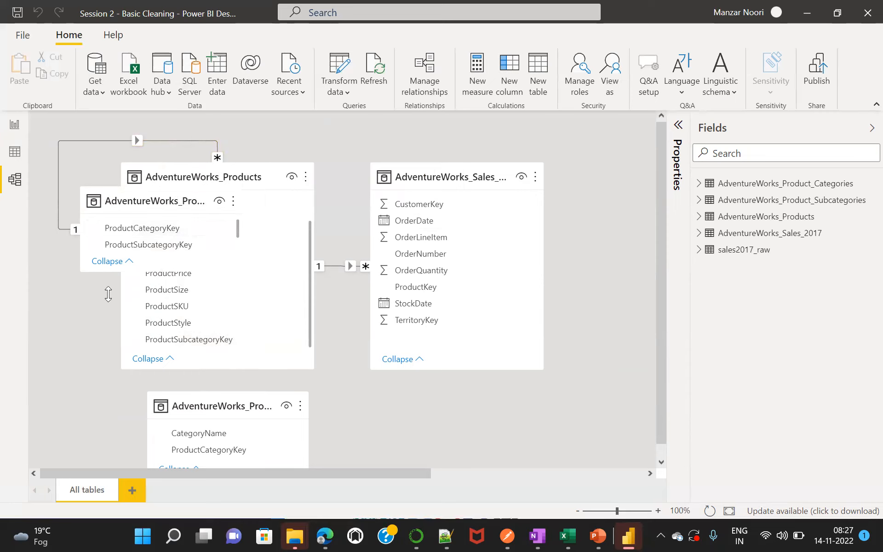
{"action": "left_click_drag", "start_coordinate": [154, 193], "coordinate": [50, 395]}
{"action": "left_click_drag", "start_coordinate": [263, 395], "coordinate": [413, 395]}
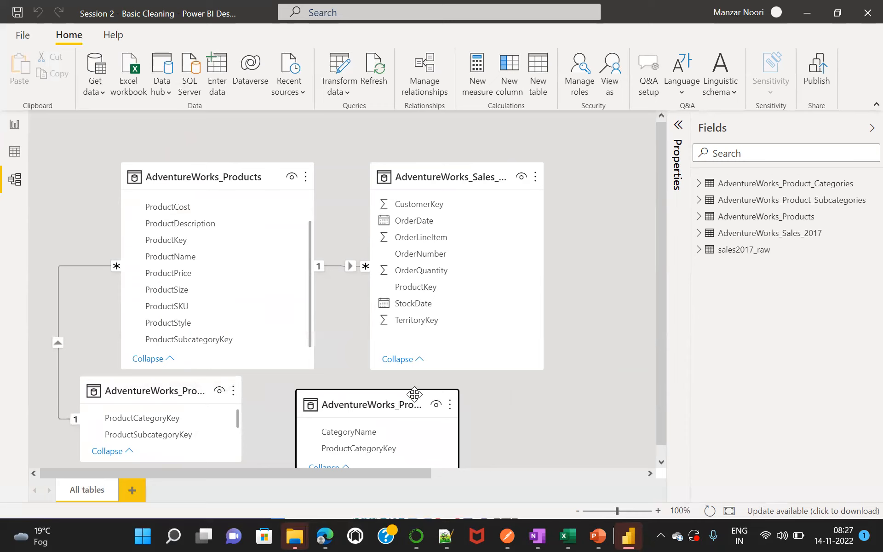
{"action": "left_click", "coordinate": [189, 391]}
{"action": "left_click_drag", "start_coordinate": [188, 391], "coordinate": [188, 400]}
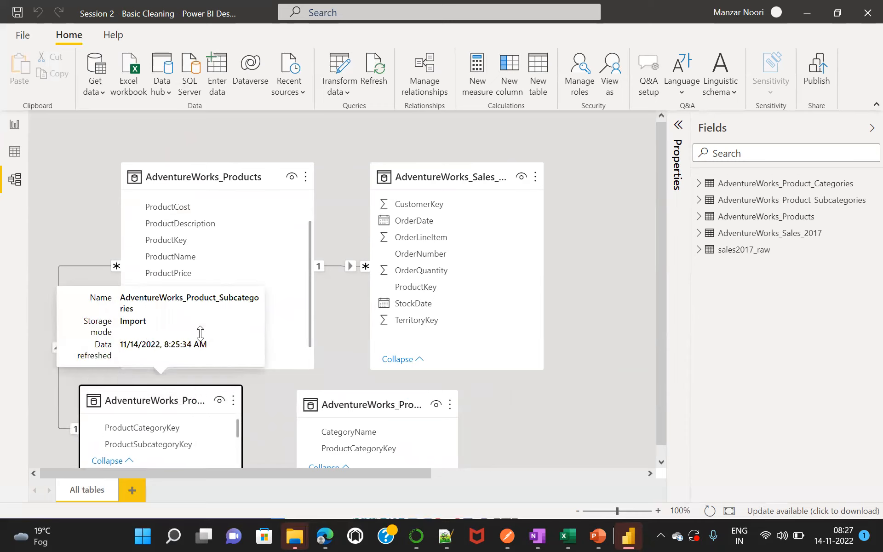
Space AdventureWorks_Products and the AdventureWorks sales table apart and shorten both tables in the model diagram.
{"action": "left_click_drag", "start_coordinate": [290, 170], "coordinate": [308, 169]}
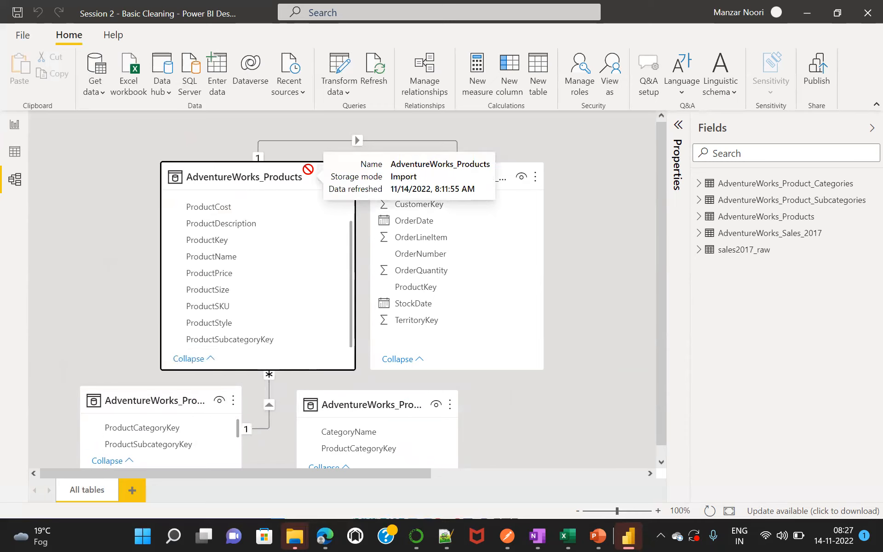
{"action": "left_click_drag", "start_coordinate": [491, 171], "coordinate": [556, 143]}
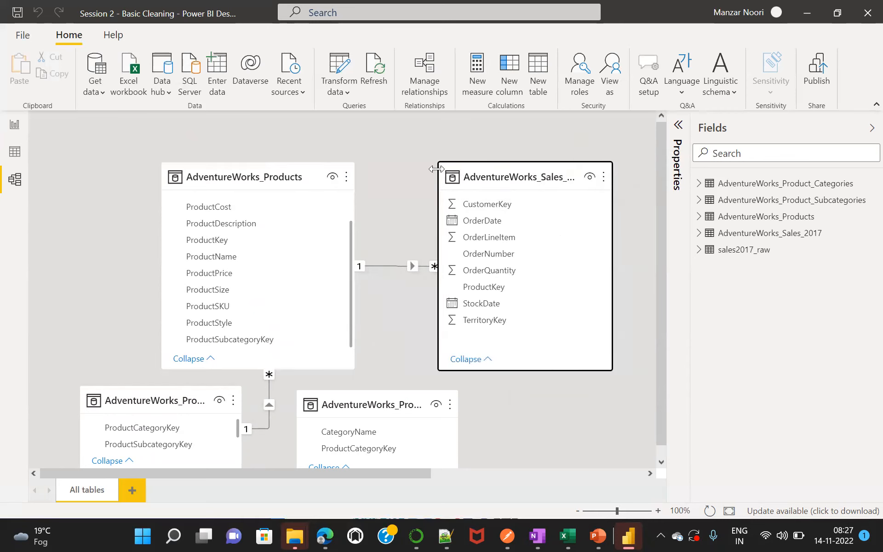
{"action": "left_click_drag", "start_coordinate": [260, 166], "coordinate": [273, 166]}
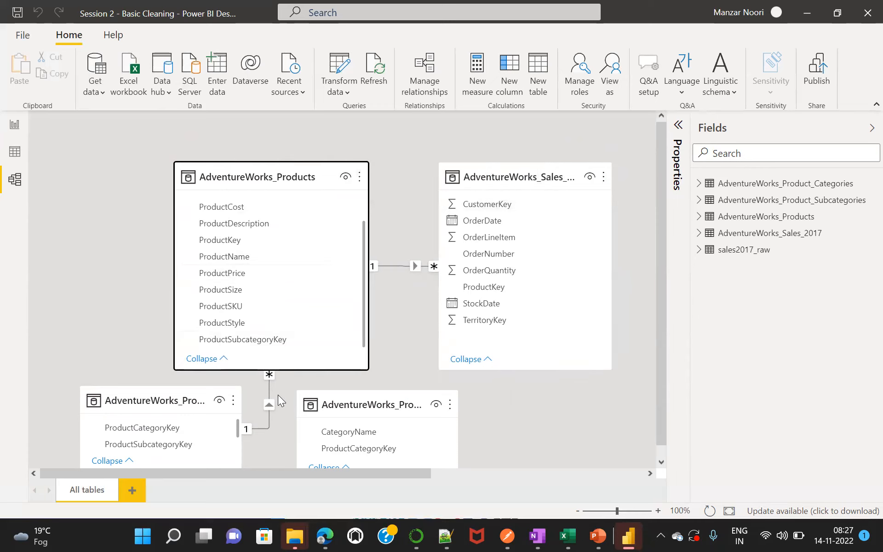
{"action": "left_click_drag", "start_coordinate": [304, 370], "coordinate": [304, 306]}
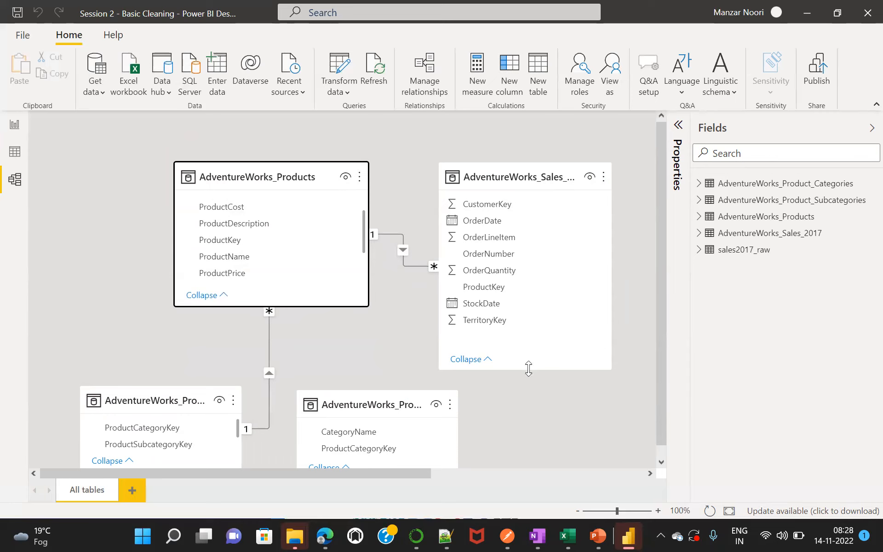
{"action": "left_click_drag", "start_coordinate": [529, 370], "coordinate": [526, 310]}
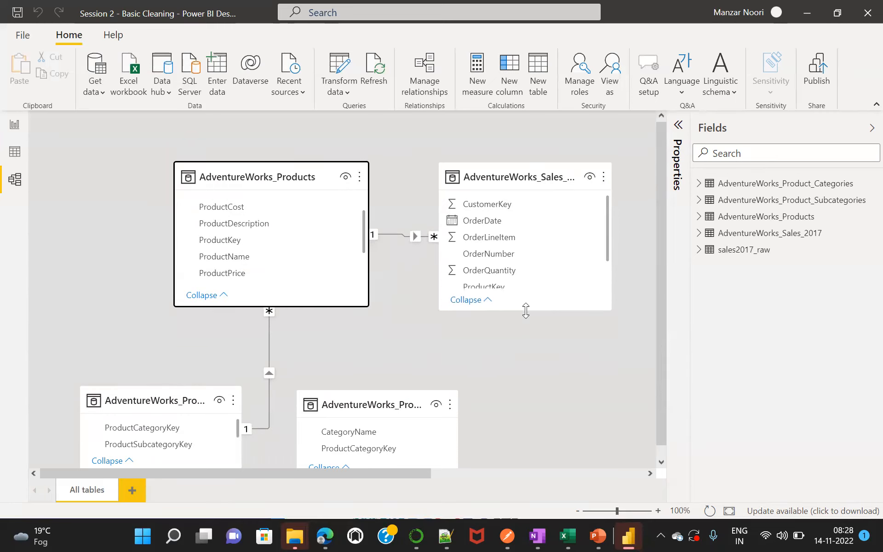
{"action": "left_click_drag", "start_coordinate": [532, 170], "coordinate": [518, 138]}
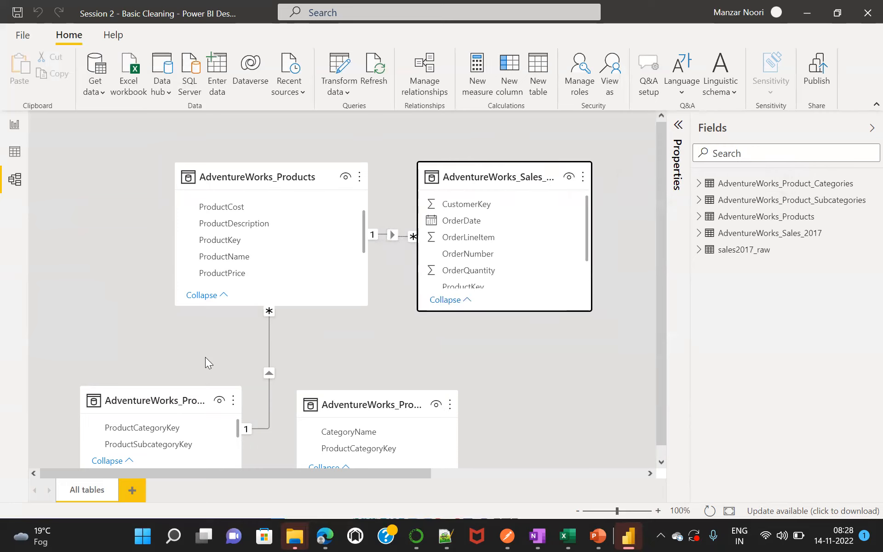
Move the subcategories and categories tables up in the diagram and relate them on ProductCategoryKey.
{"action": "left_click_drag", "start_coordinate": [183, 390], "coordinate": [182, 328]}
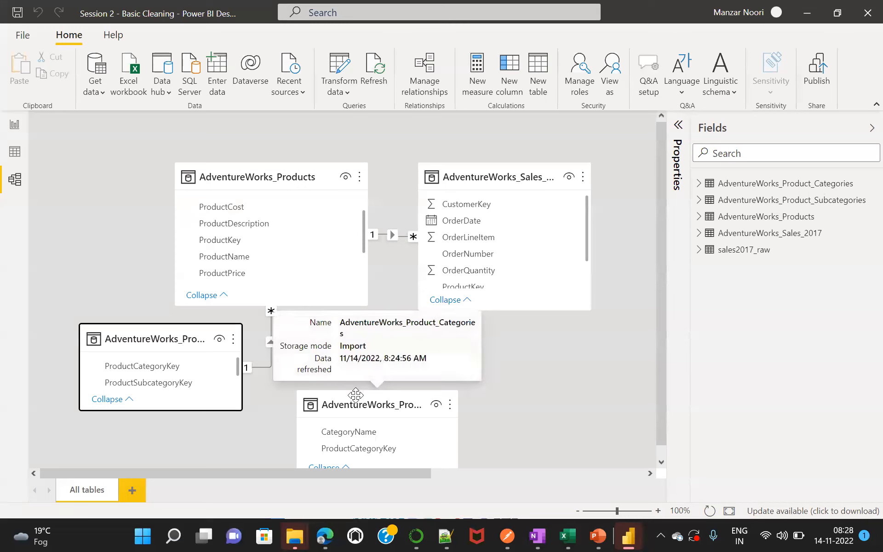
{"action": "left_click_drag", "start_coordinate": [356, 396], "coordinate": [351, 374]}
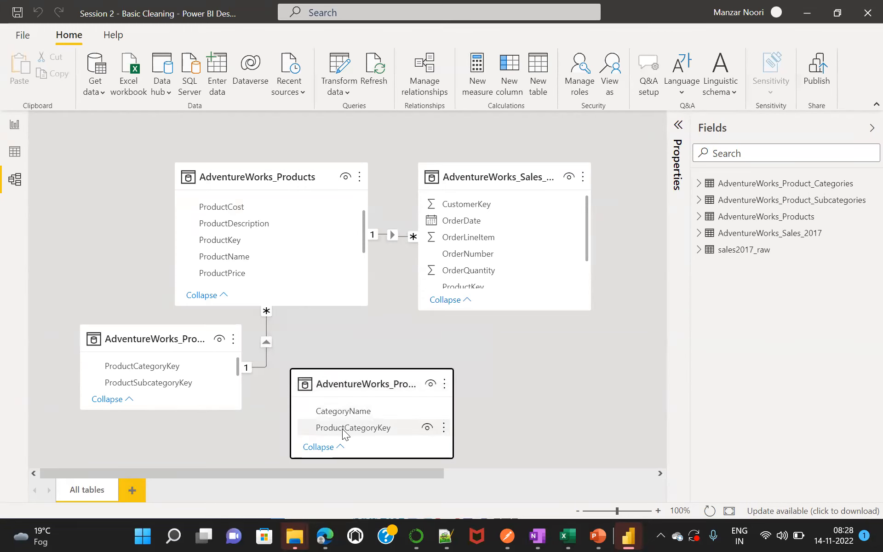
{"action": "left_click_drag", "start_coordinate": [344, 433], "coordinate": [158, 368]}
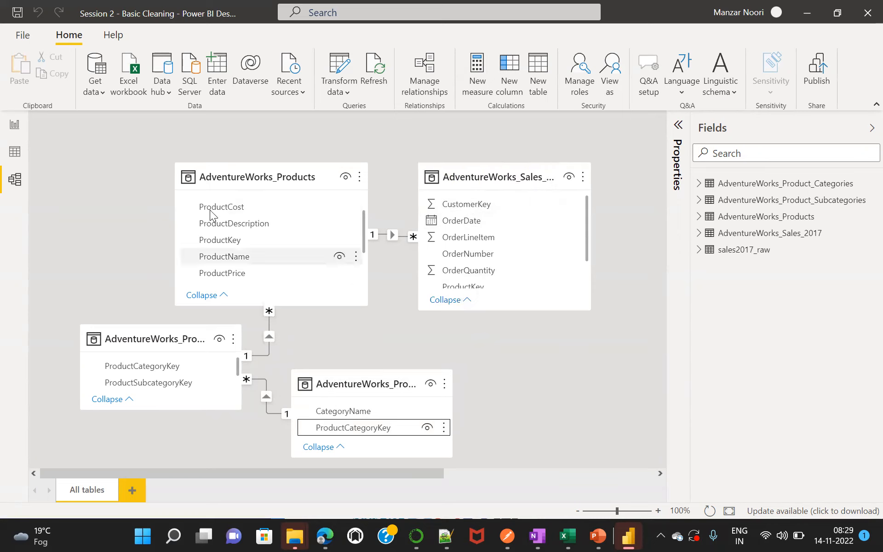
Return to the report, add a new blank page, and collapse the Filters pane.
{"action": "left_click", "coordinate": [14, 126]}
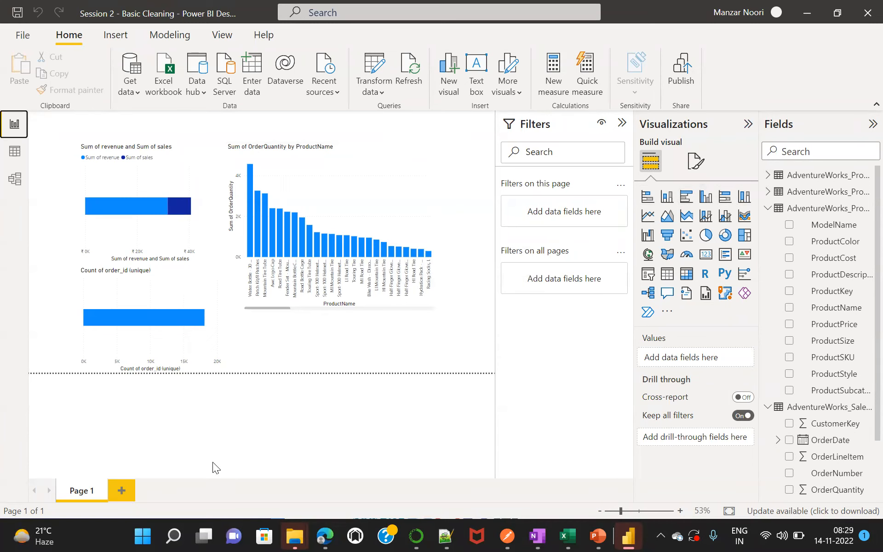
{"action": "left_click", "coordinate": [122, 491]}
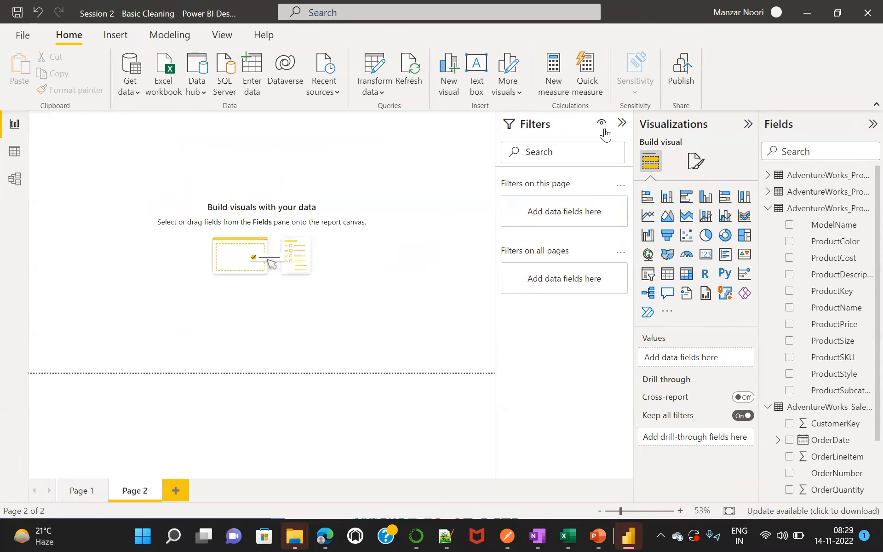
{"action": "left_click", "coordinate": [621, 123]}
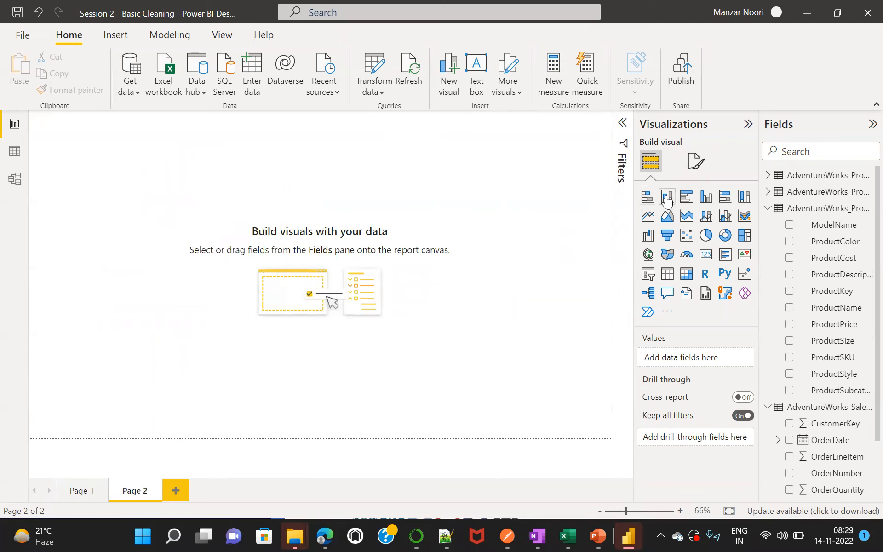
Add a clustered column chart to Page 2, move it toward the middle of the page, and enlarge it.
{"action": "left_click", "coordinate": [705, 198]}
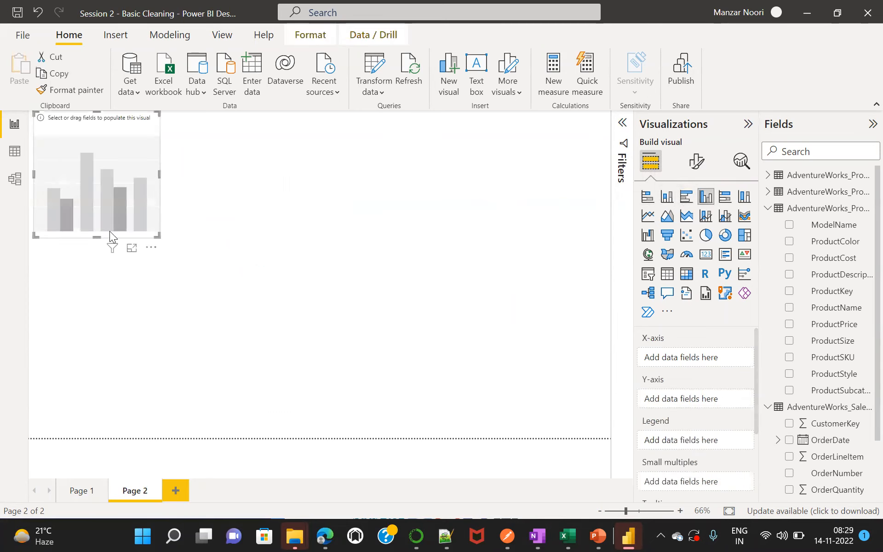
{"action": "left_click_drag", "start_coordinate": [126, 159], "coordinate": [237, 199]}
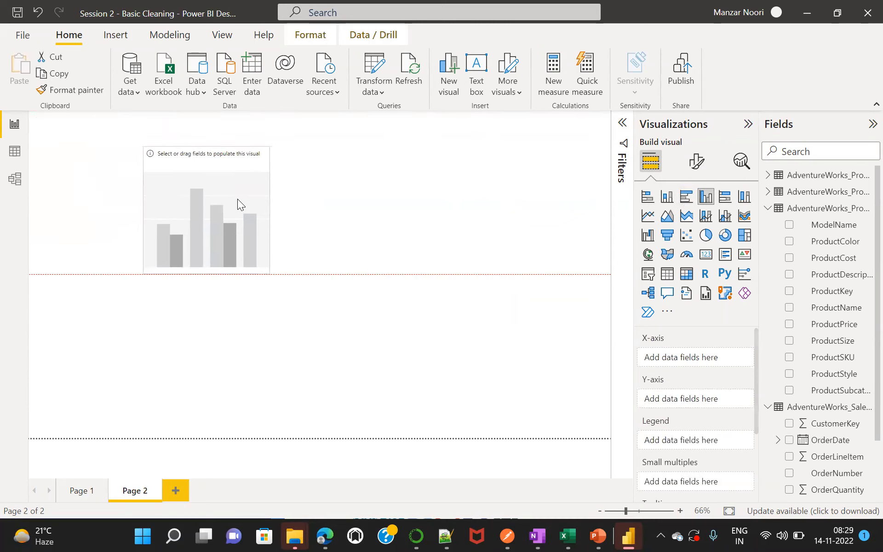
{"action": "left_click_drag", "start_coordinate": [268, 271], "coordinate": [394, 345]}
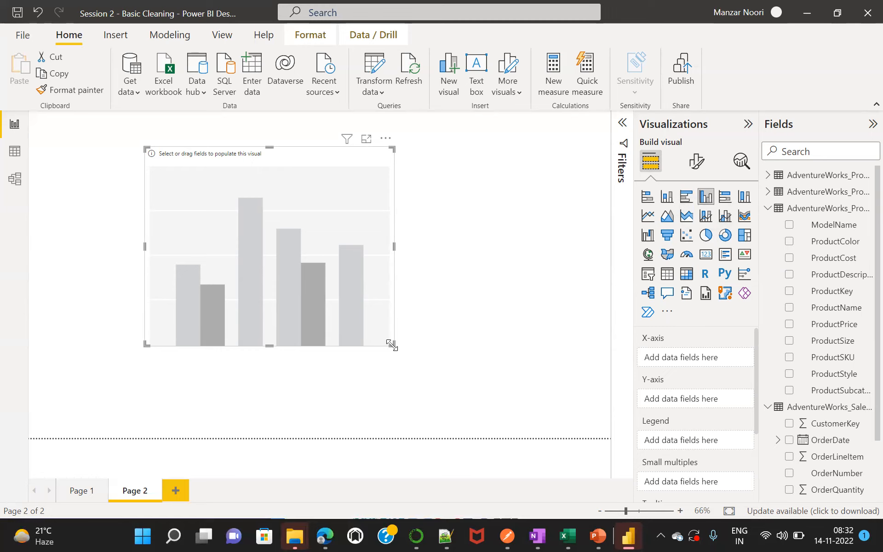
Enlarge the column chart slightly and plot ProductCategoryKey on the X-axis against the sum of OrderQuantity on the Y-axis.
{"action": "left_click_drag", "start_coordinate": [391, 345], "coordinate": [403, 352]}
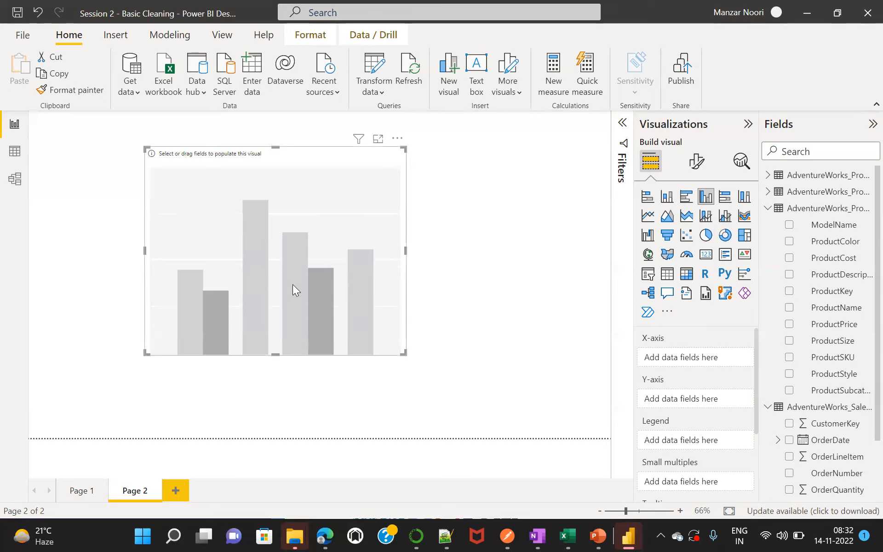
{"action": "left_click", "coordinate": [772, 177]}
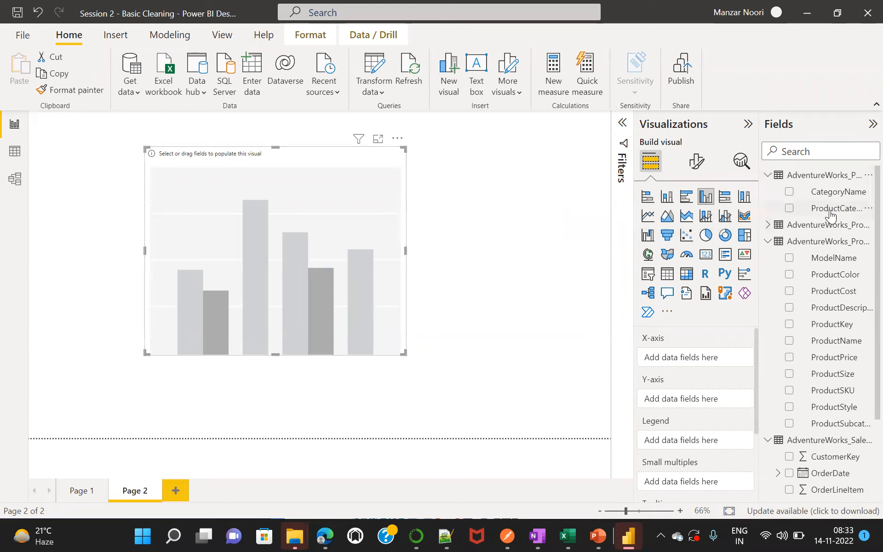
{"action": "left_click_drag", "start_coordinate": [832, 209], "coordinate": [709, 357]}
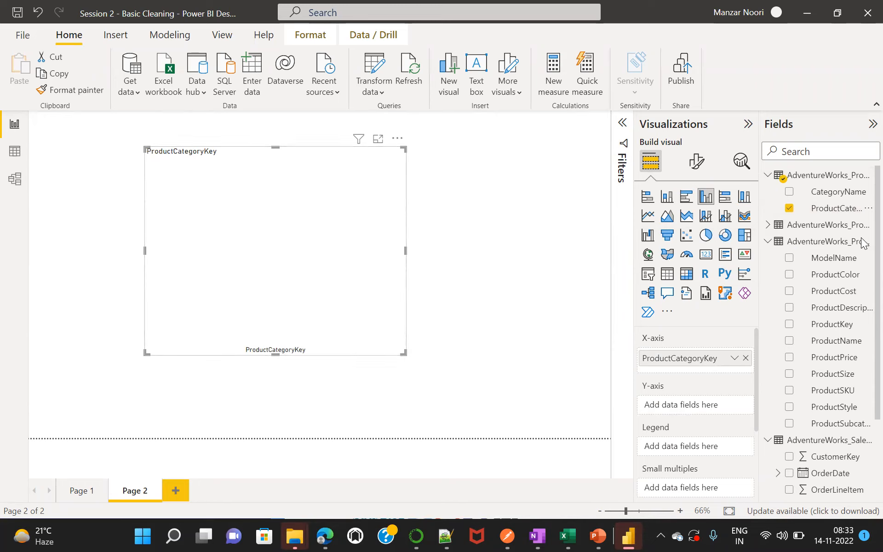
{"action": "scroll", "coordinate": [862, 267], "scroll_direction": "down", "scroll_amount": 3}
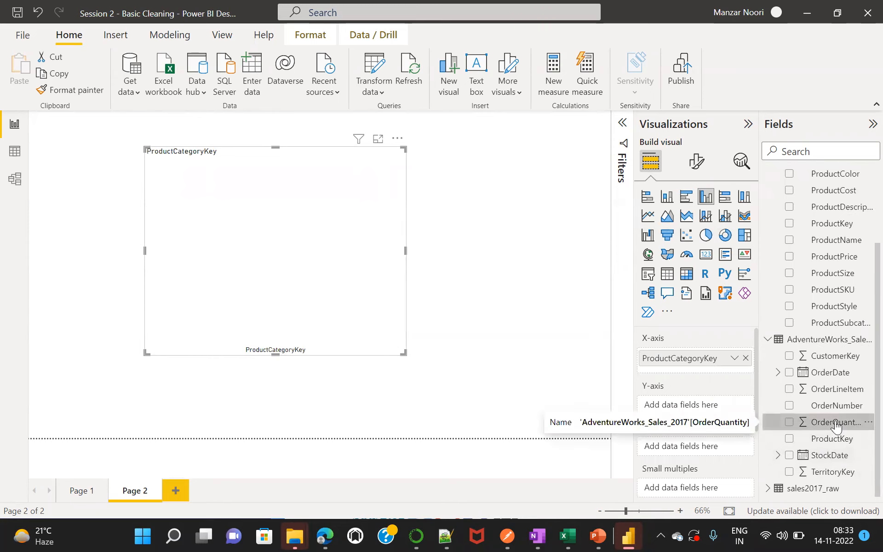
{"action": "left_click_drag", "start_coordinate": [836, 427], "coordinate": [714, 409]}
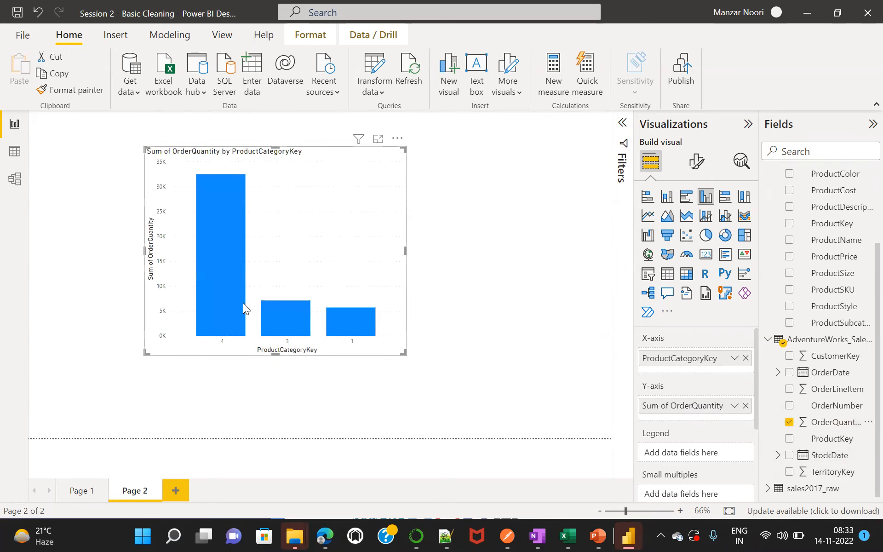
{"action": "mouse_move", "coordinate": [277, 316]}
Replace ProductCategoryKey with CategoryName on the chart's X-axis and enlarge the chart a little more.
{"action": "left_click", "coordinate": [831, 423]}
{"action": "left_click", "coordinate": [745, 359]}
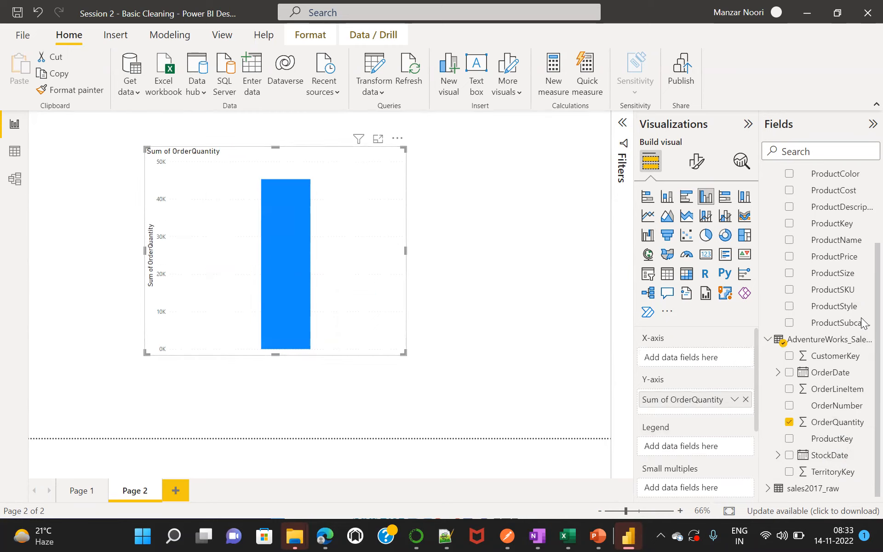
{"action": "scroll", "coordinate": [860, 314], "scroll_direction": "up", "scroll_amount": 3}
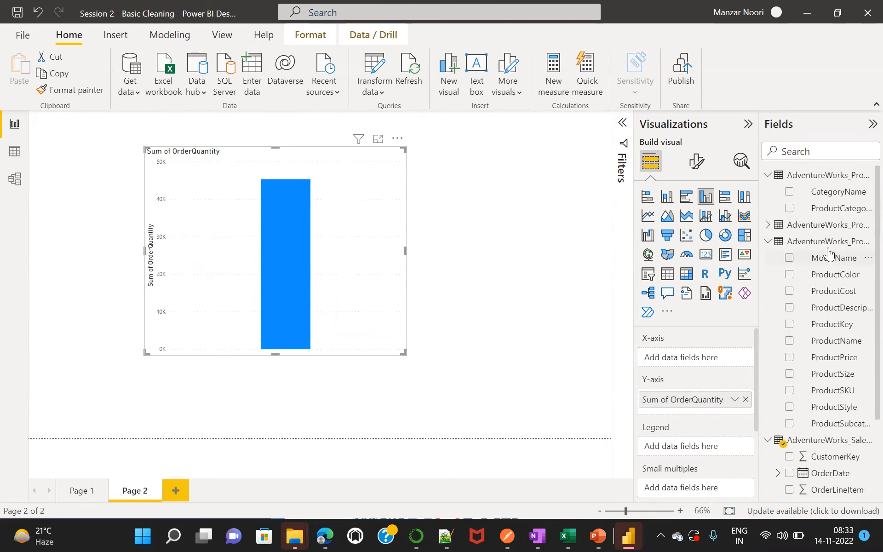
{"action": "left_click_drag", "start_coordinate": [836, 197], "coordinate": [707, 357]}
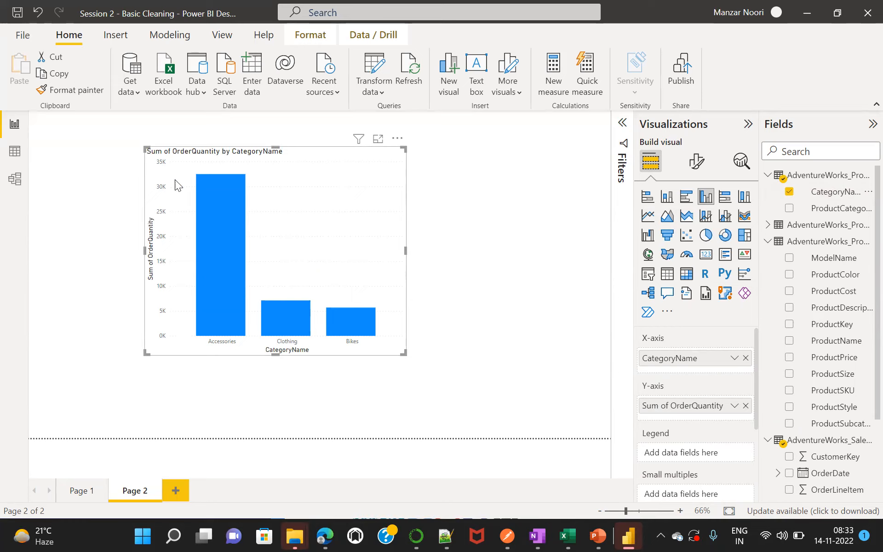
{"action": "mouse_move", "coordinate": [214, 200]}
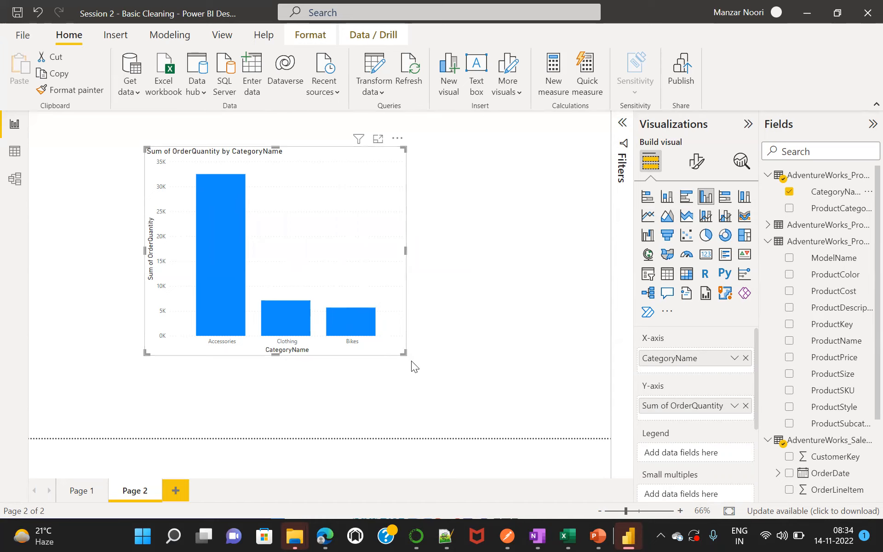
{"action": "left_click_drag", "start_coordinate": [412, 361], "coordinate": [425, 379]}
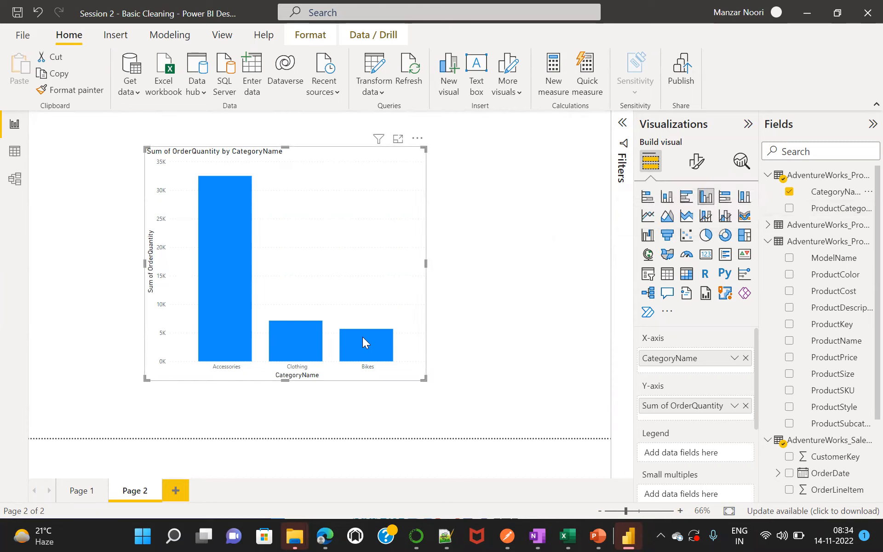
Compare the chart's columns with the category names in the product categories table's data, returning to the report.
{"action": "mouse_move", "coordinate": [370, 340]}
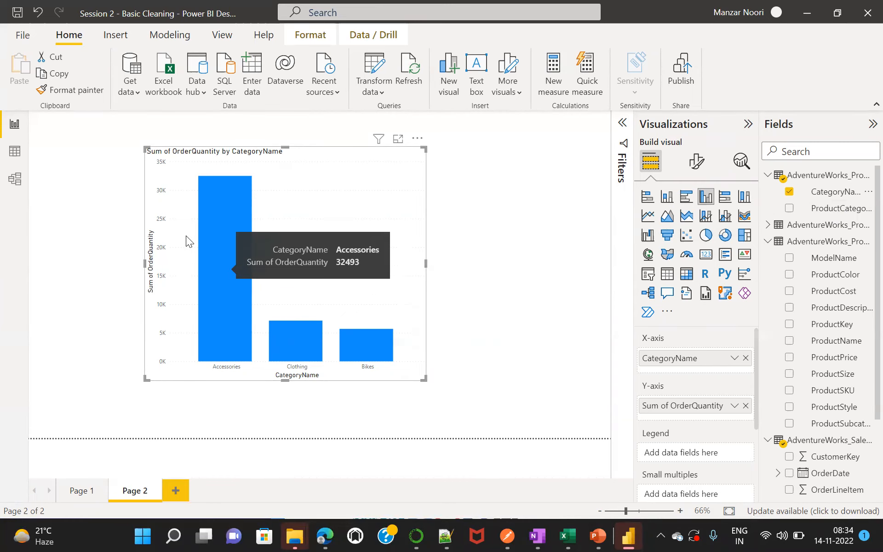
{"action": "left_click", "coordinate": [14, 155]}
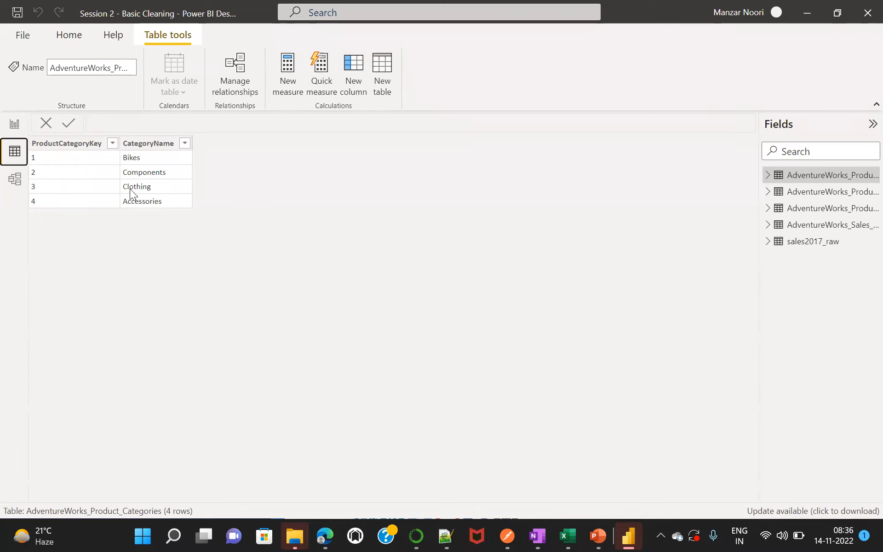
{"action": "left_click", "coordinate": [15, 124]}
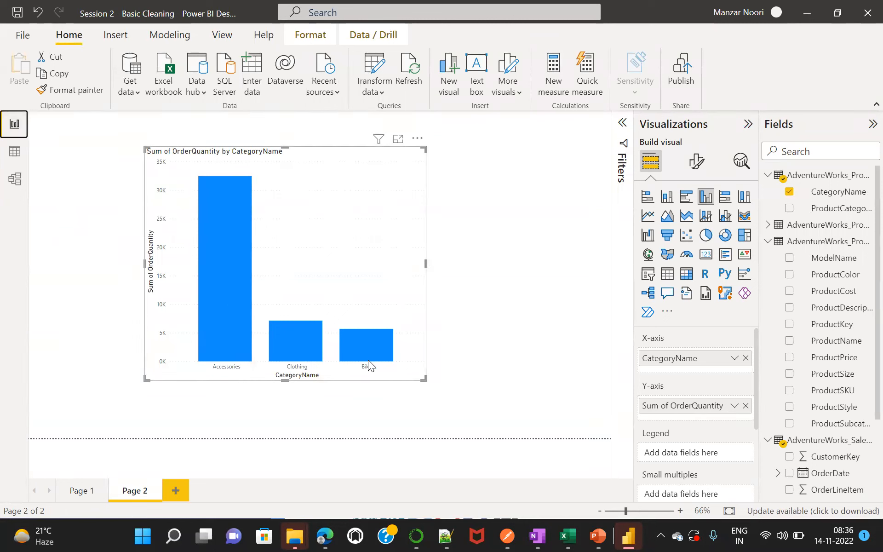
{"action": "mouse_move", "coordinate": [223, 305]}
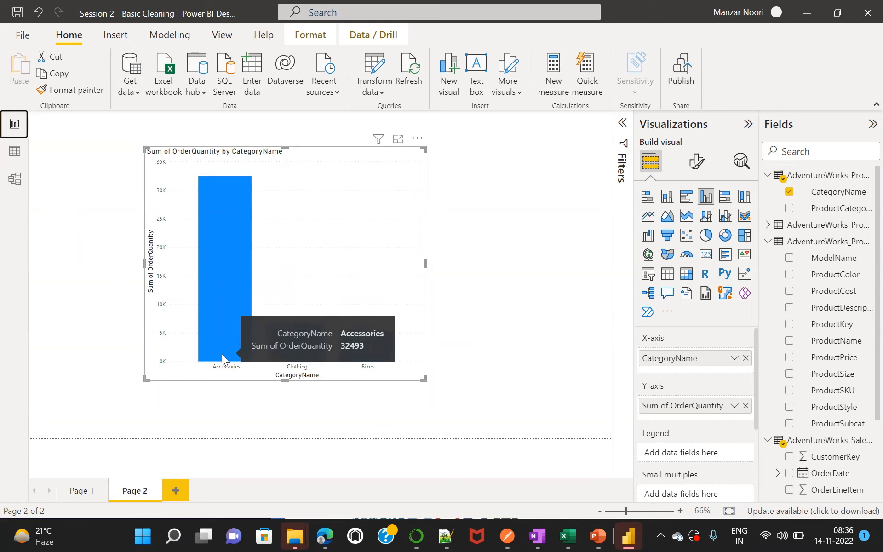
{"action": "mouse_move", "coordinate": [292, 357]}
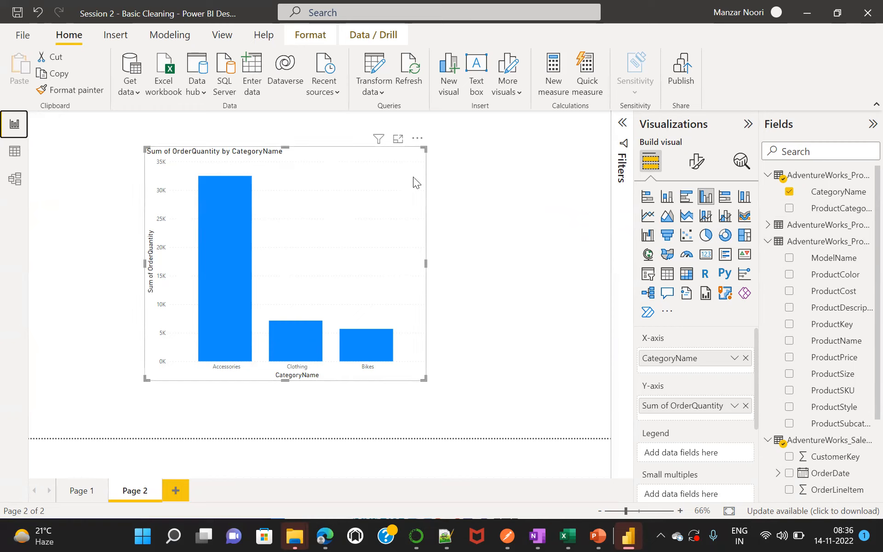
{"action": "mouse_move", "coordinate": [209, 210]}
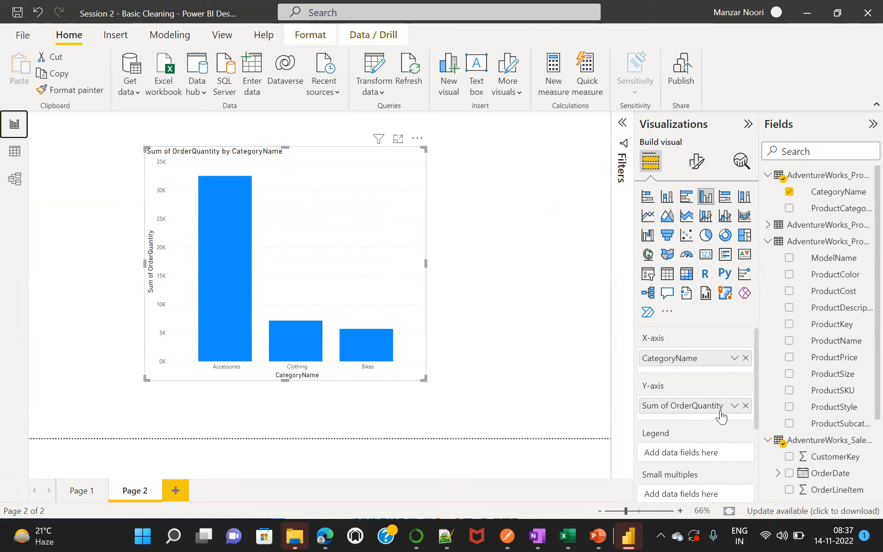
Review the aggregation options for OrderQuantity on the Y-axis and leave them without choosing another one.
{"action": "left_click", "coordinate": [734, 406]}
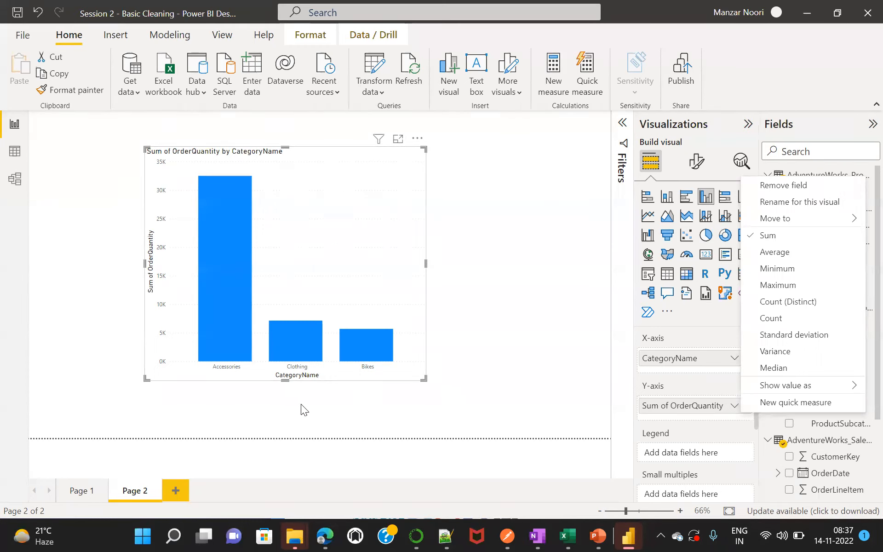
{"action": "left_click", "coordinate": [326, 403]}
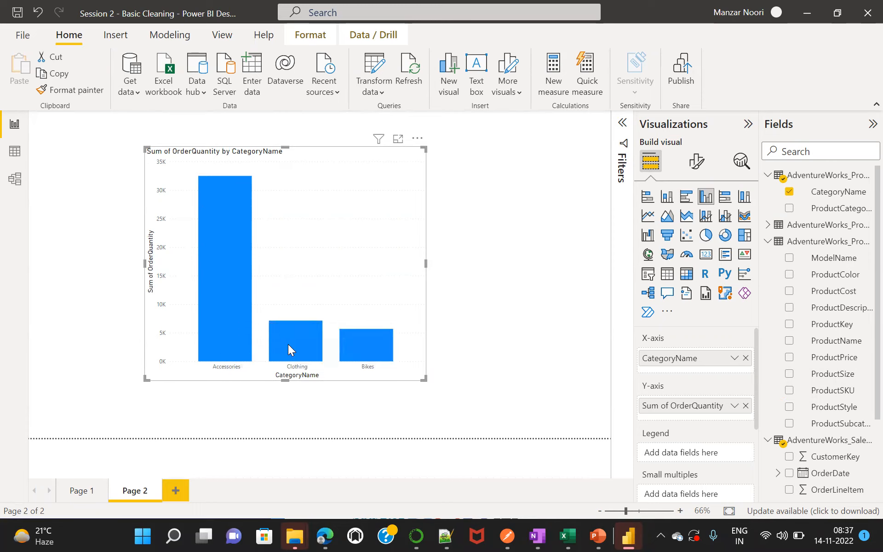
{"action": "mouse_move", "coordinate": [237, 298]}
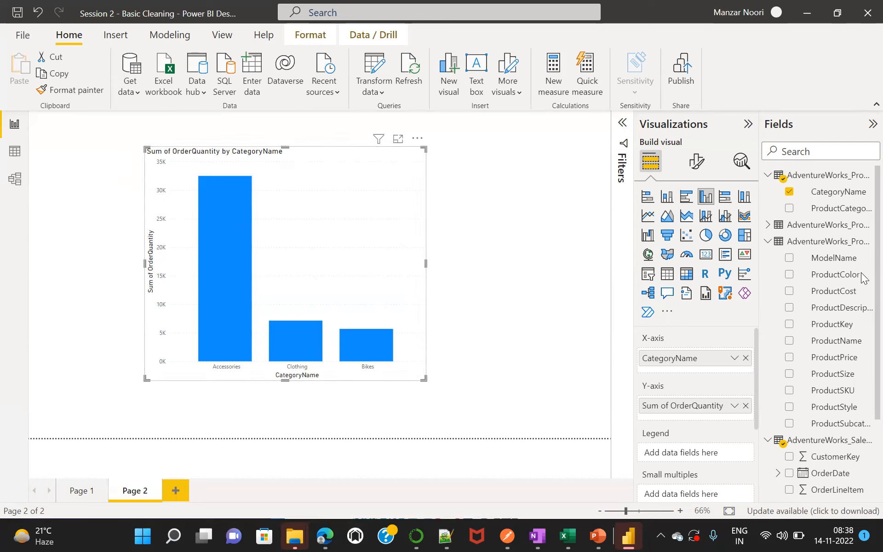
Expand the product subcategories table in the field list and inspect the order quantities of the category columns.
{"action": "scroll", "coordinate": [863, 278], "scroll_direction": "down", "scroll_amount": 3}
{"action": "scroll", "coordinate": [863, 272], "scroll_direction": "up", "scroll_amount": 3}
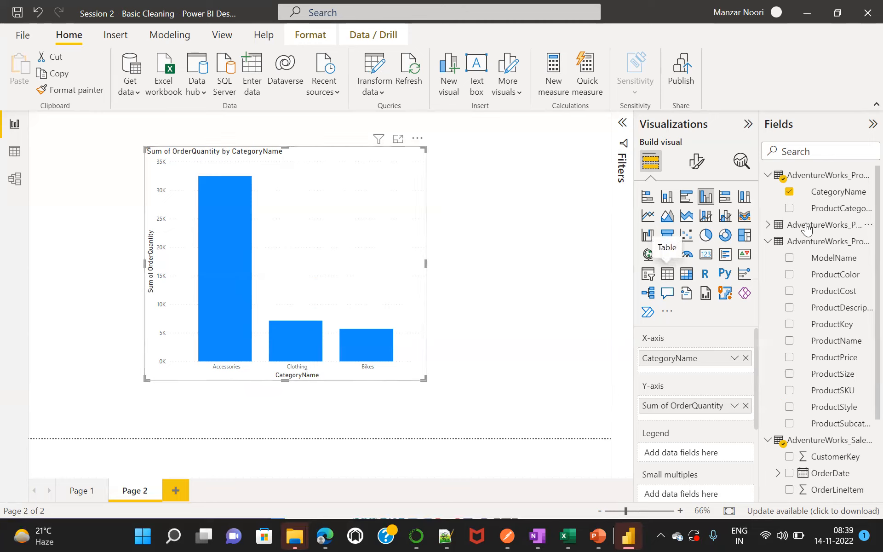
{"action": "left_click", "coordinate": [769, 225]}
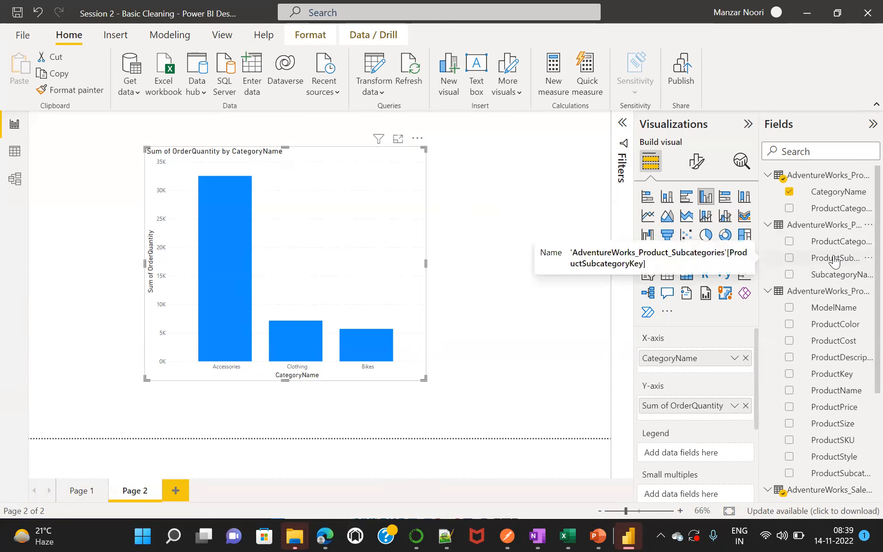
{"action": "mouse_move", "coordinate": [834, 275]}
{"action": "left_mouse_down"}
{"action": "mouse_move", "coordinate": [800, 280]}
{"action": "mouse_move", "coordinate": [837, 271]}
{"action": "left_mouse_up"}
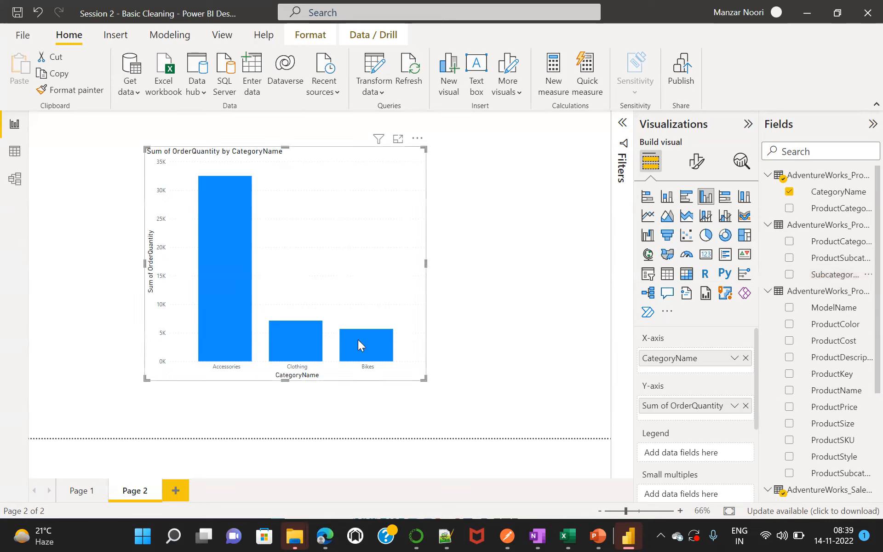
{"action": "mouse_move", "coordinate": [217, 274]}
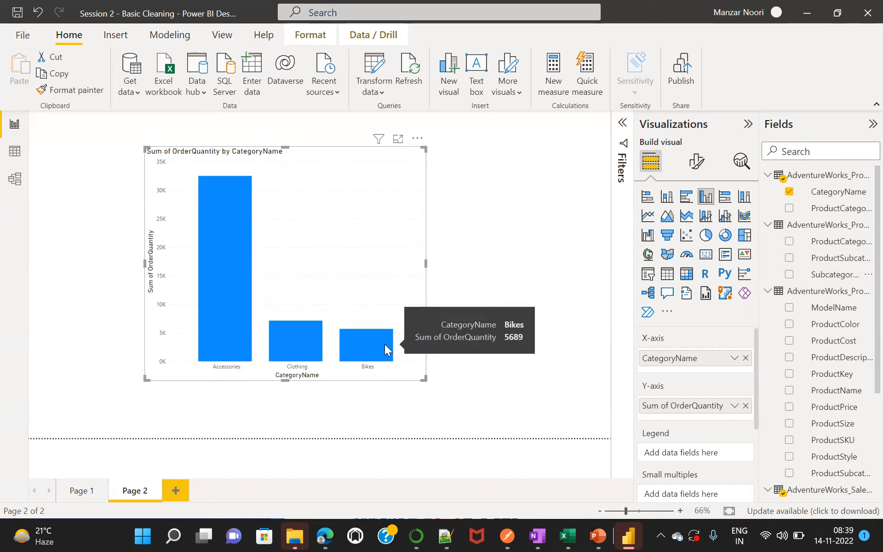
{"action": "mouse_move", "coordinate": [300, 345]}
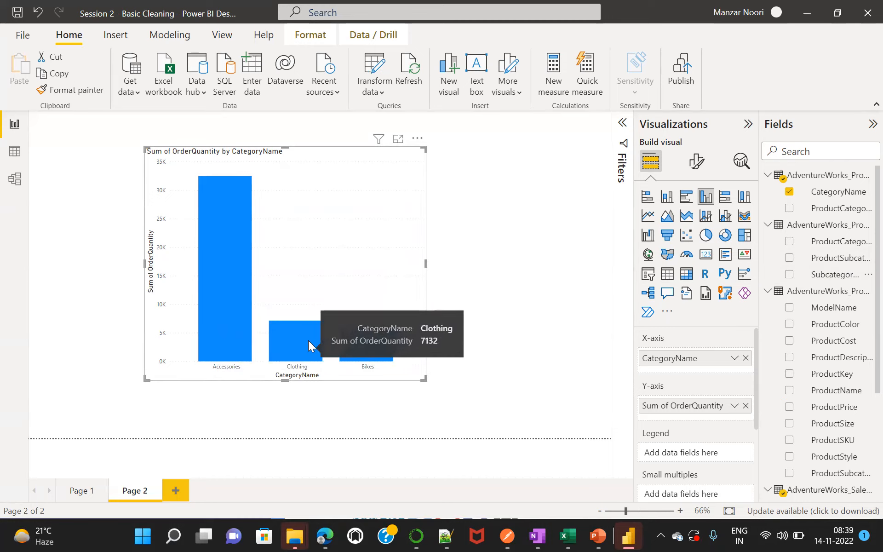
{"action": "mouse_move", "coordinate": [395, 341]}
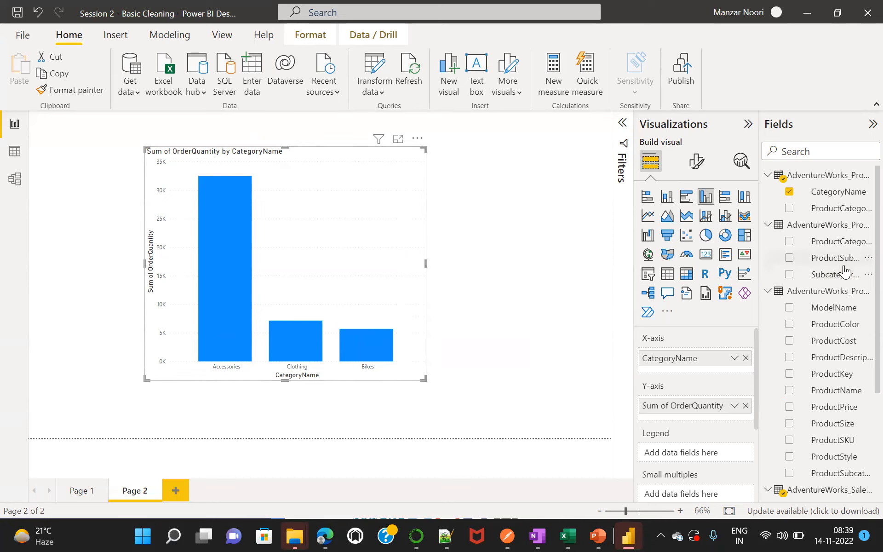
Try splitting the clustered columns by SubcategoryName as the legend, and remove that field from the legend again.
{"action": "left_click_drag", "start_coordinate": [838, 278], "coordinate": [711, 458]}
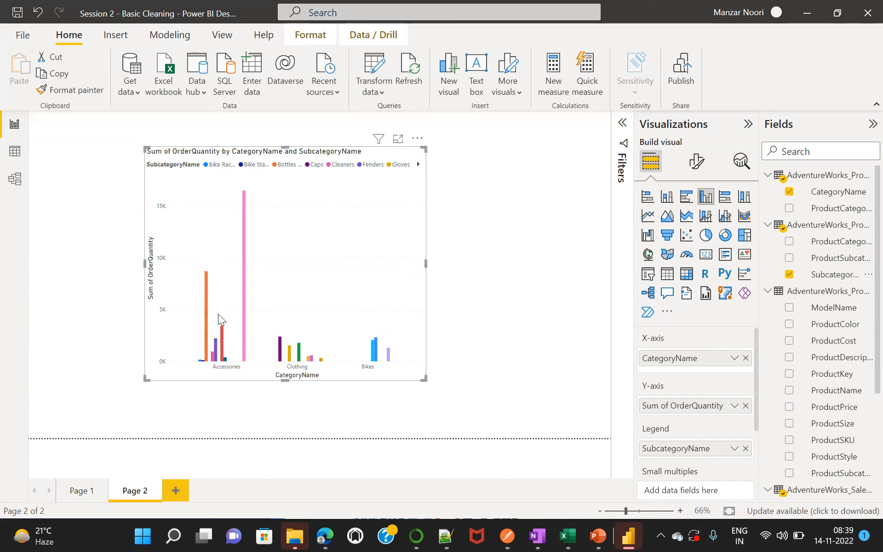
{"action": "mouse_move", "coordinate": [222, 351]}
{"action": "left_click", "coordinate": [745, 449]}
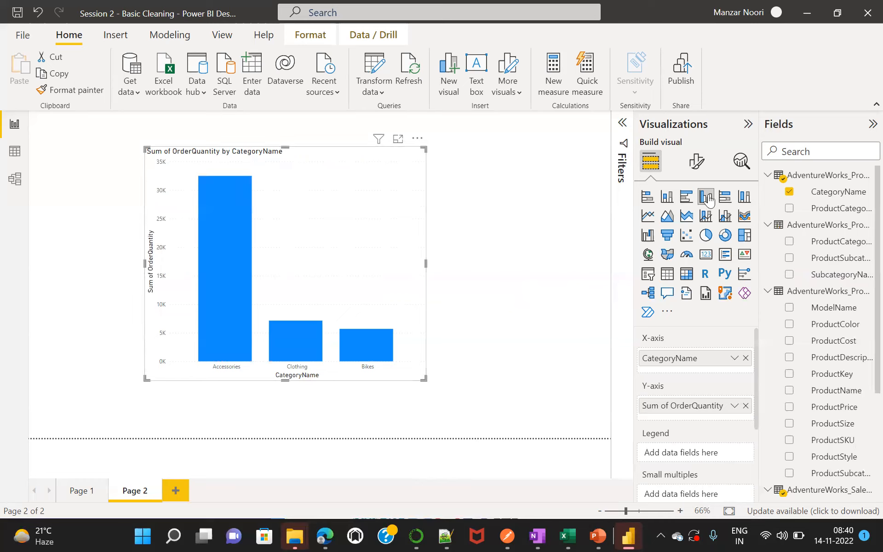
Change the visual to a stacked column chart and use SubcategoryName as its legend.
{"action": "left_click", "coordinate": [667, 197]}
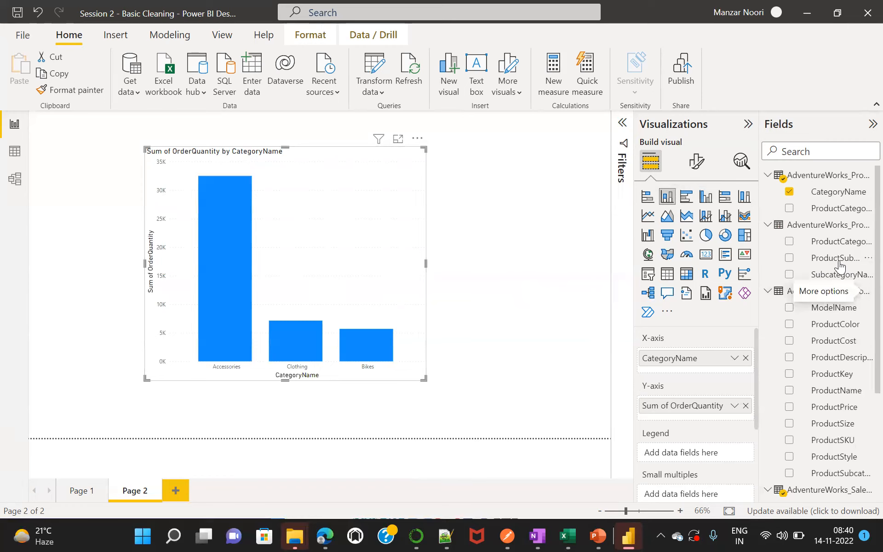
{"action": "left_click_drag", "start_coordinate": [839, 277], "coordinate": [715, 457]}
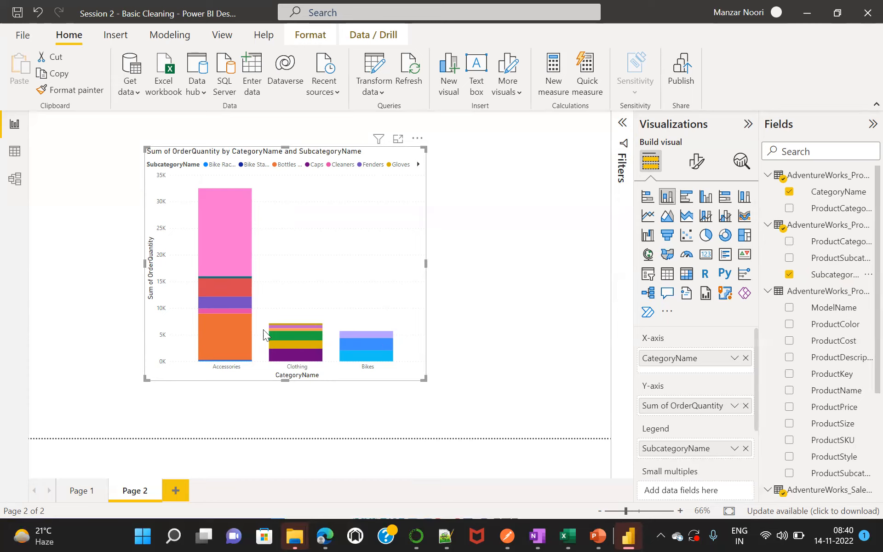
{"action": "mouse_move", "coordinate": [227, 267]}
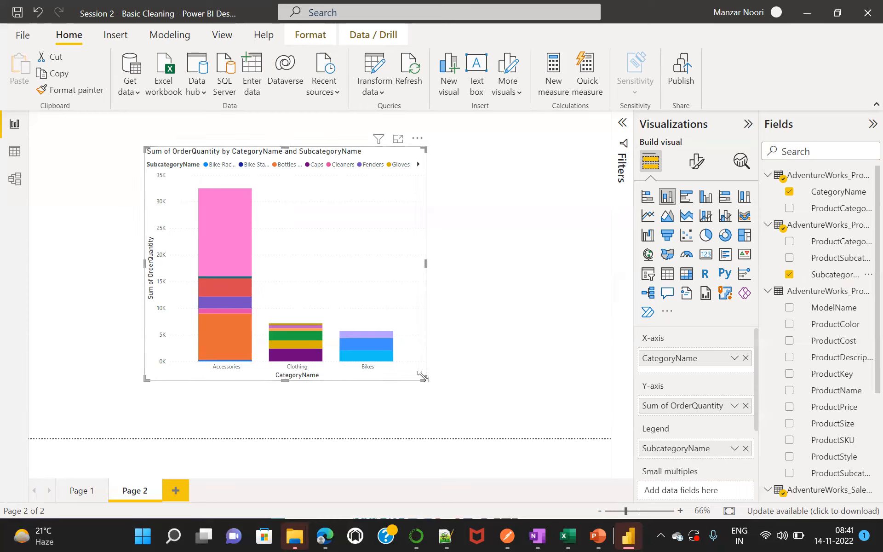
Enlarge the stacked column chart at opposite corners and widen it, and inspect its subcategory segments.
{"action": "left_click_drag", "start_coordinate": [424, 379], "coordinate": [452, 418]}
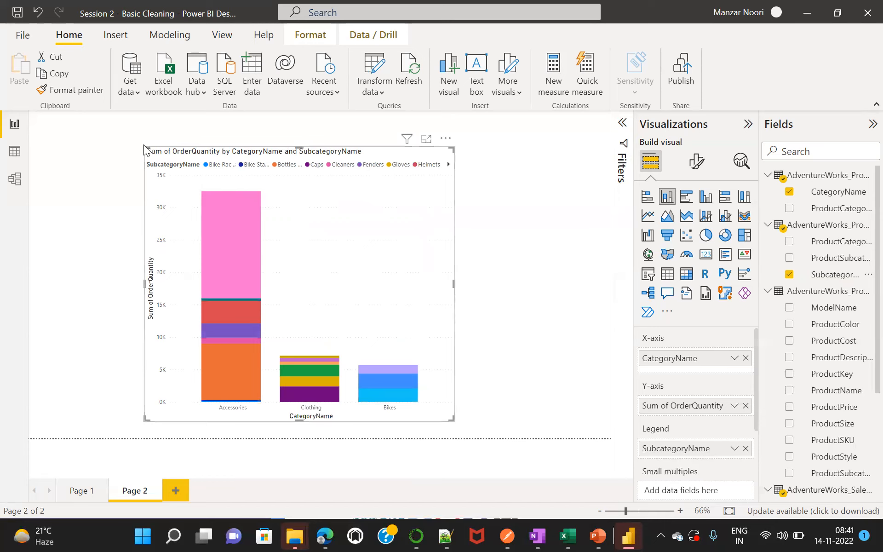
{"action": "left_click_drag", "start_coordinate": [144, 147], "coordinate": [87, 122]}
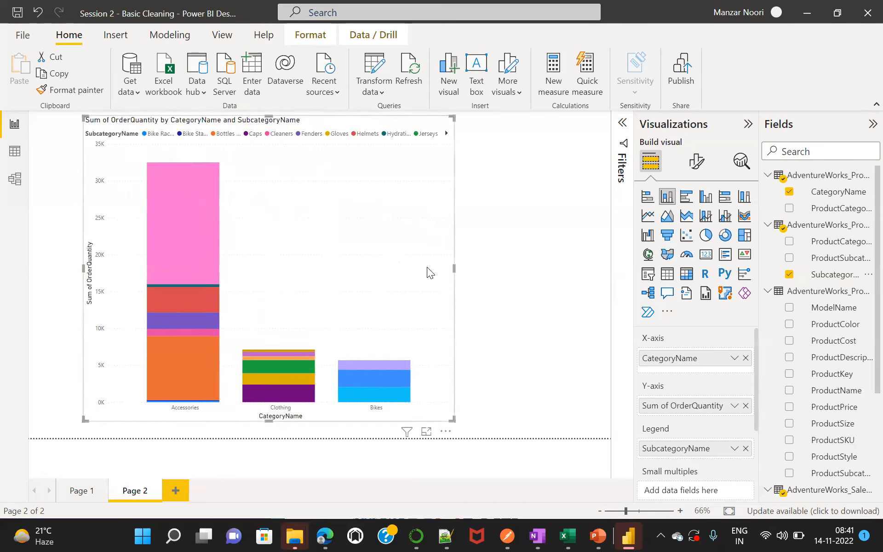
{"action": "left_click_drag", "start_coordinate": [472, 271], "coordinate": [493, 274]}
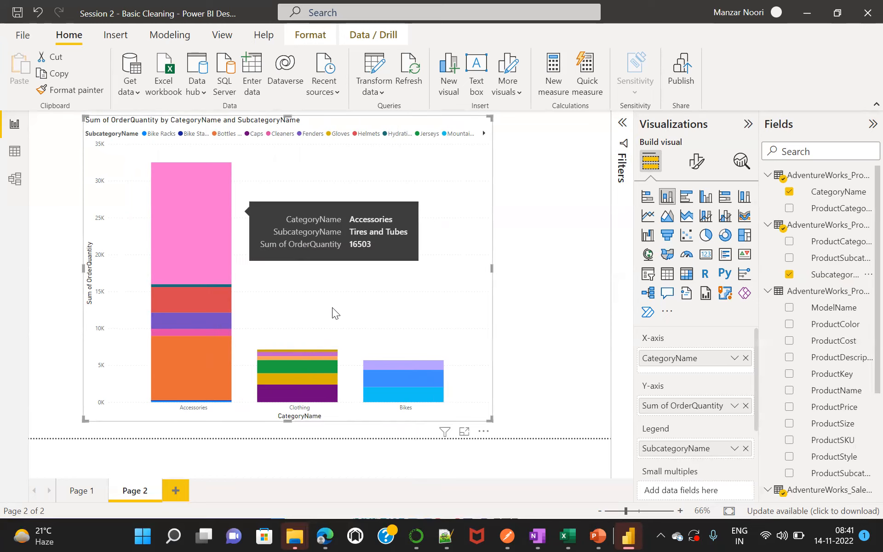
{"action": "mouse_move", "coordinate": [414, 378]}
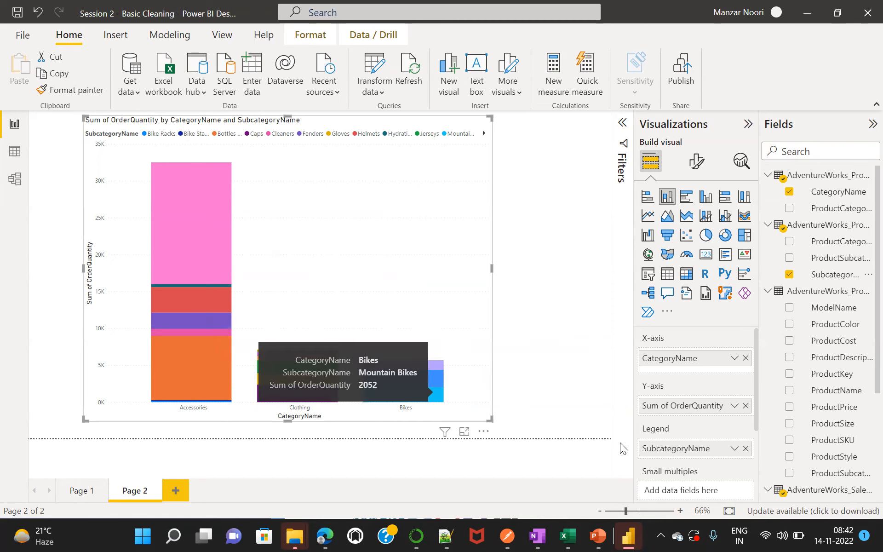
Replace SubcategoryName with OrderDate from the sales table as the legend of the stacked column chart.
{"action": "left_click", "coordinate": [745, 449]}
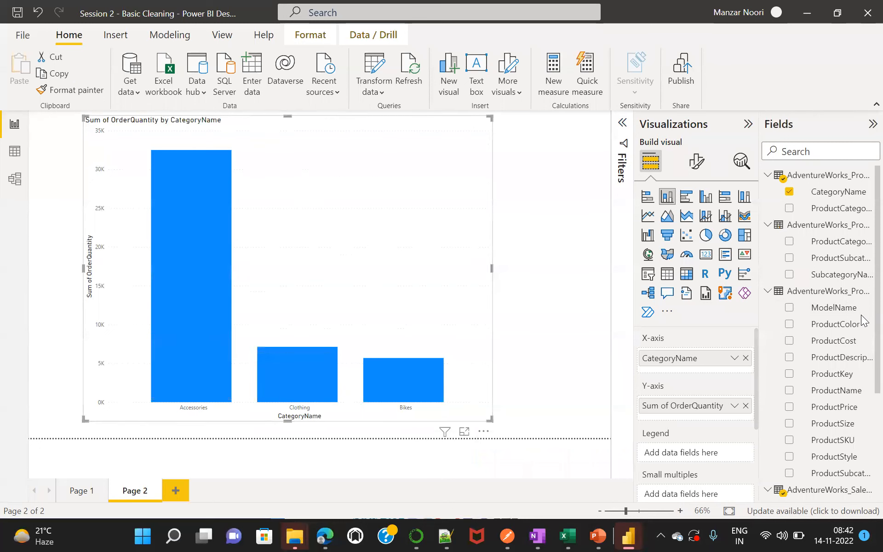
{"action": "scroll", "coordinate": [862, 350], "scroll_direction": "down", "scroll_amount": 5}
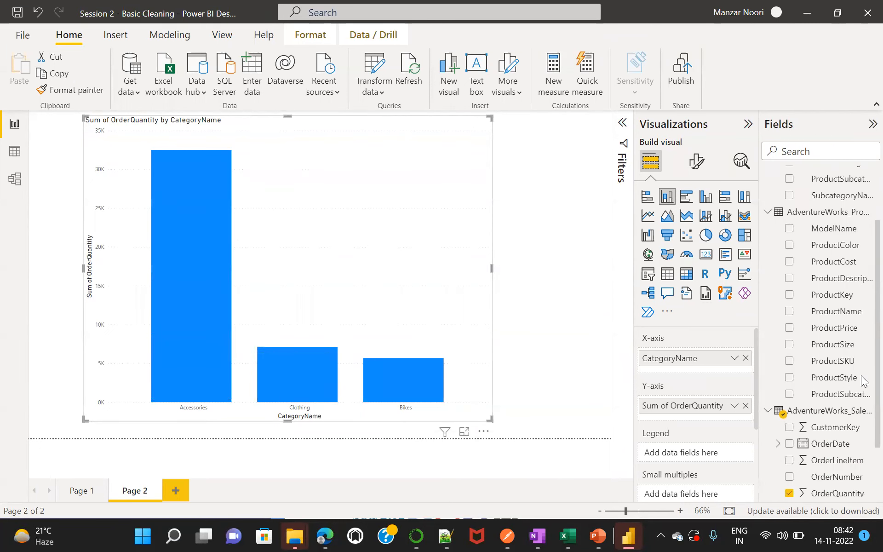
{"action": "scroll", "coordinate": [863, 394], "scroll_direction": "up", "scroll_amount": 2}
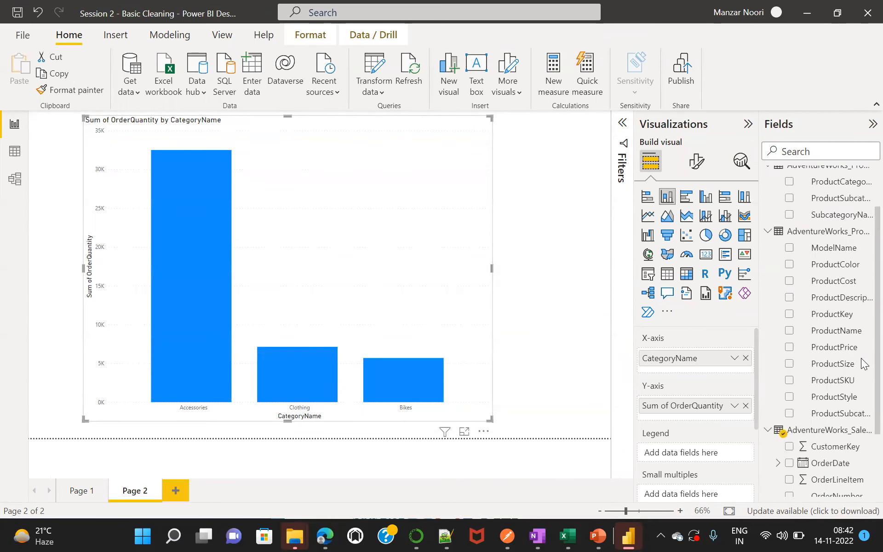
{"action": "scroll", "coordinate": [862, 367], "scroll_direction": "down", "scroll_amount": 3}
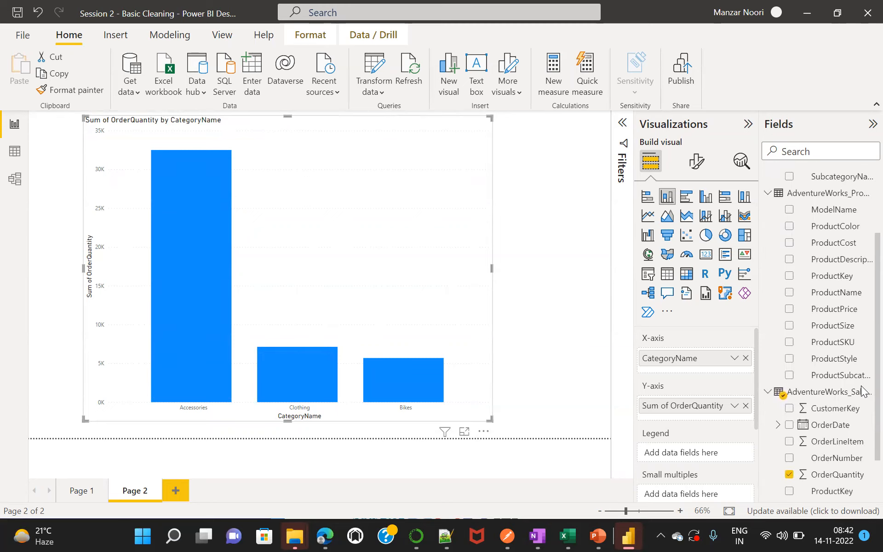
{"action": "scroll", "coordinate": [862, 405], "scroll_direction": "down", "scroll_amount": 2}
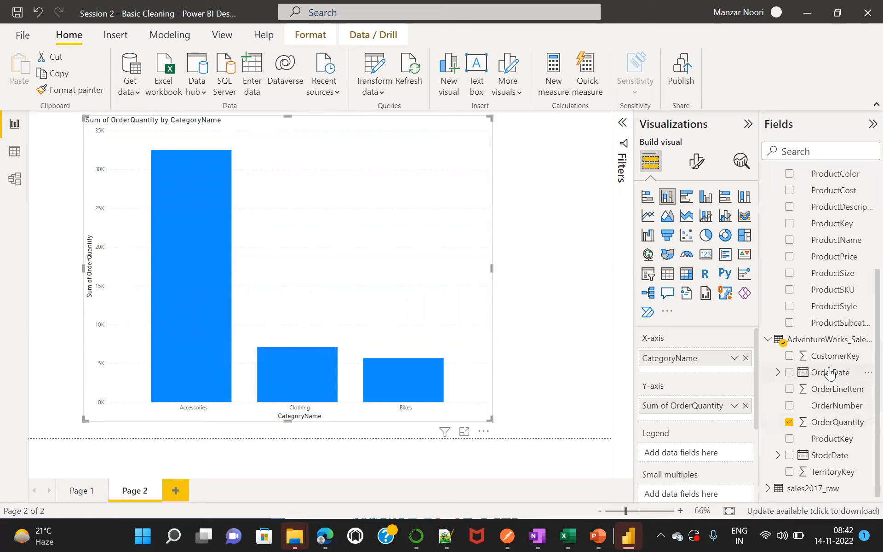
{"action": "left_click_drag", "start_coordinate": [830, 373], "coordinate": [706, 448]}
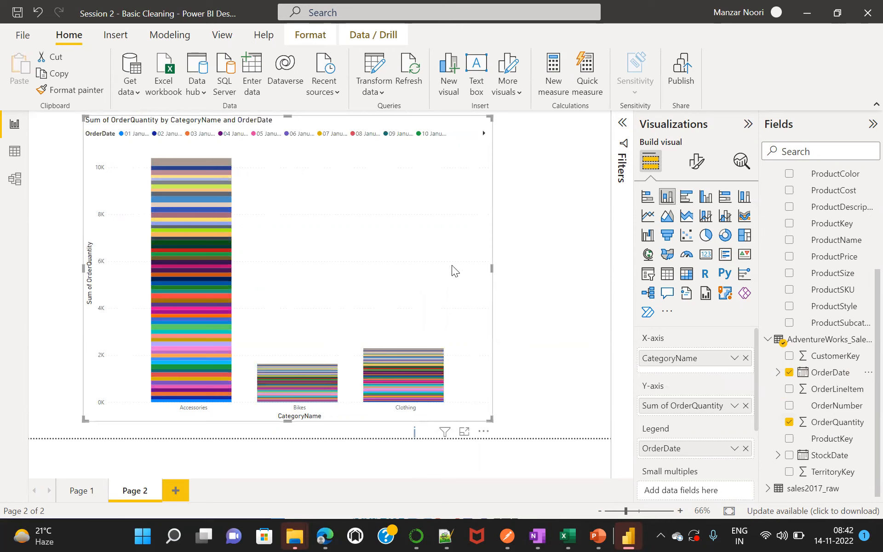
Switch the legend's OrderDate field to its date hierarchy.
{"action": "left_click", "coordinate": [734, 449]}
{"action": "left_click", "coordinate": [768, 429]}
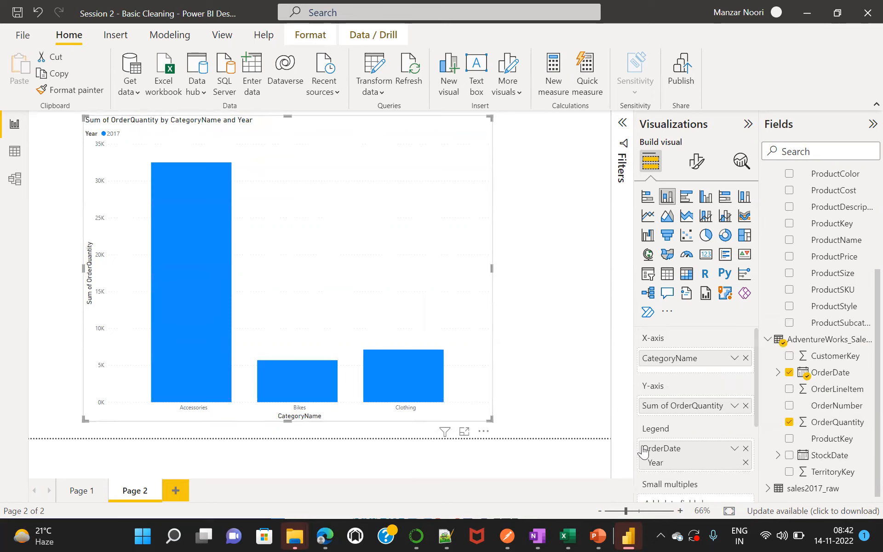
{"action": "left_click_drag", "start_coordinate": [757, 408], "coordinate": [757, 437]}
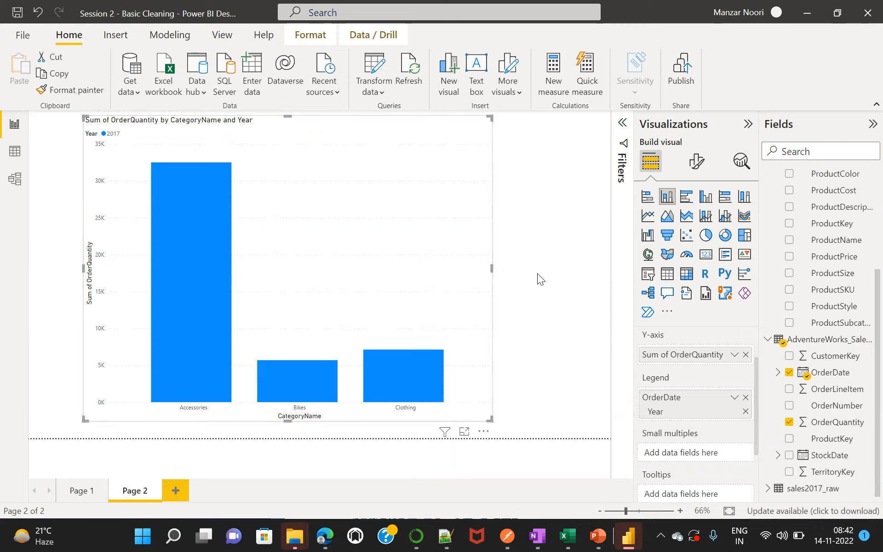
Shorten the chart from its upper corner and switch the legend from the date hierarchy back to plain OrderDate.
{"action": "left_click_drag", "start_coordinate": [490, 117], "coordinate": [483, 174]}
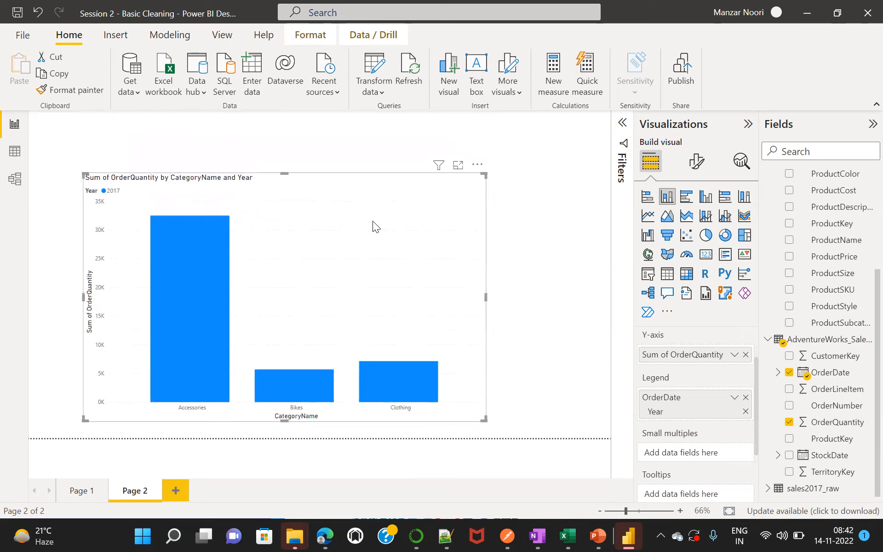
{"action": "left_click", "coordinate": [734, 398]}
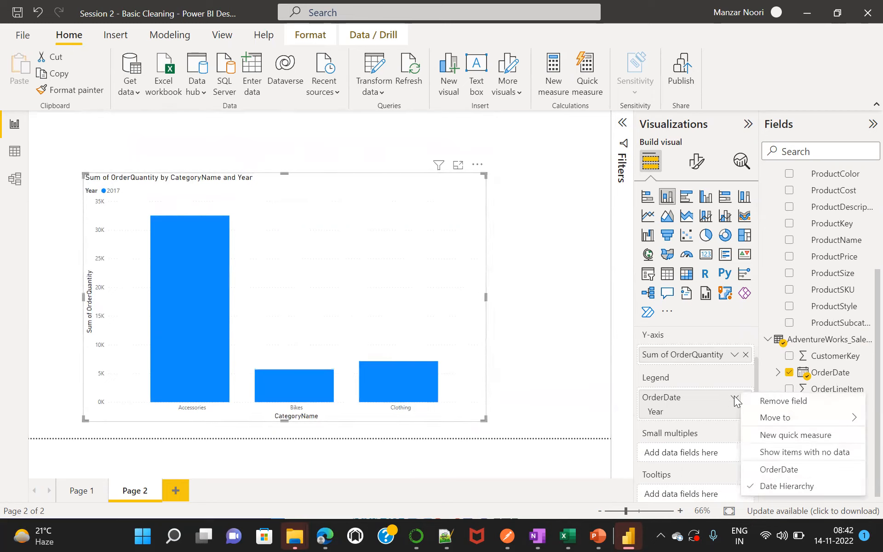
{"action": "left_click", "coordinate": [804, 476]}
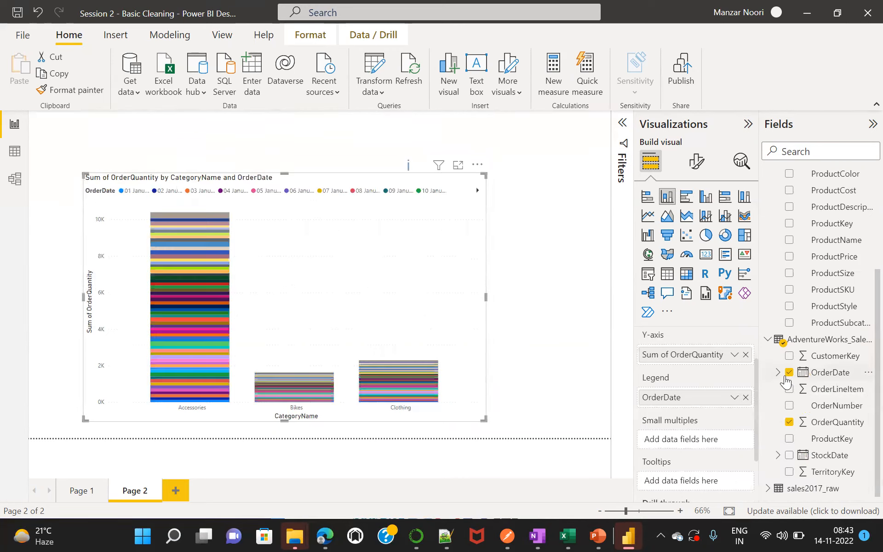
Expand OrderDate's date hierarchy in the field list and replace OrderDate in the legend with its Quarter level.
{"action": "left_click", "coordinate": [778, 374]}
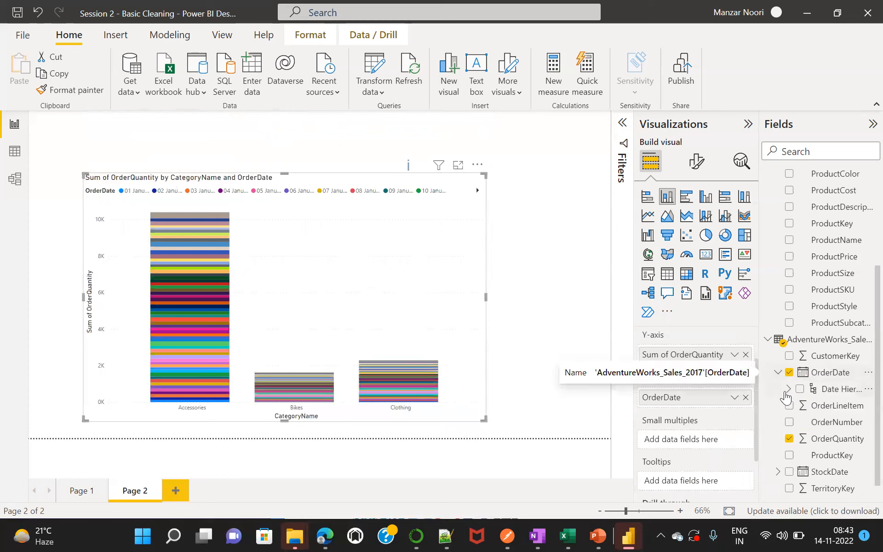
{"action": "left_click", "coordinate": [788, 390]}
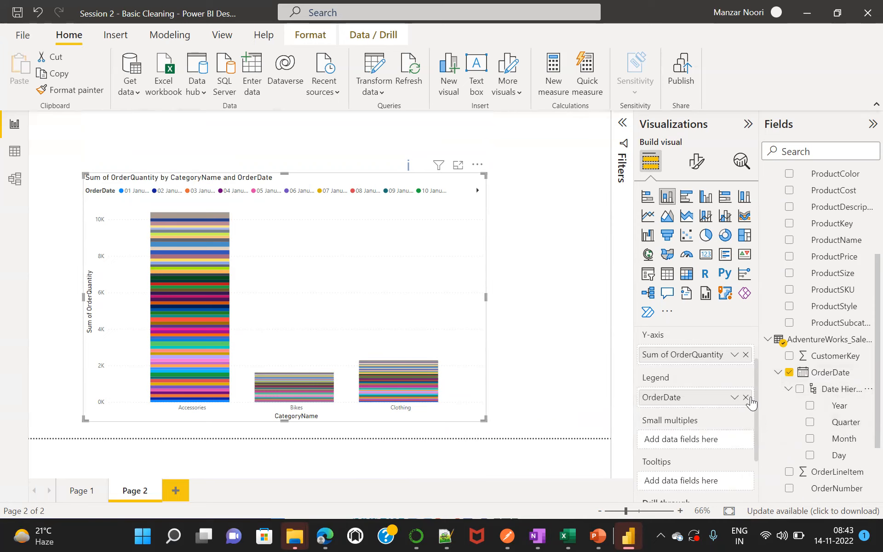
{"action": "left_click", "coordinate": [746, 398]}
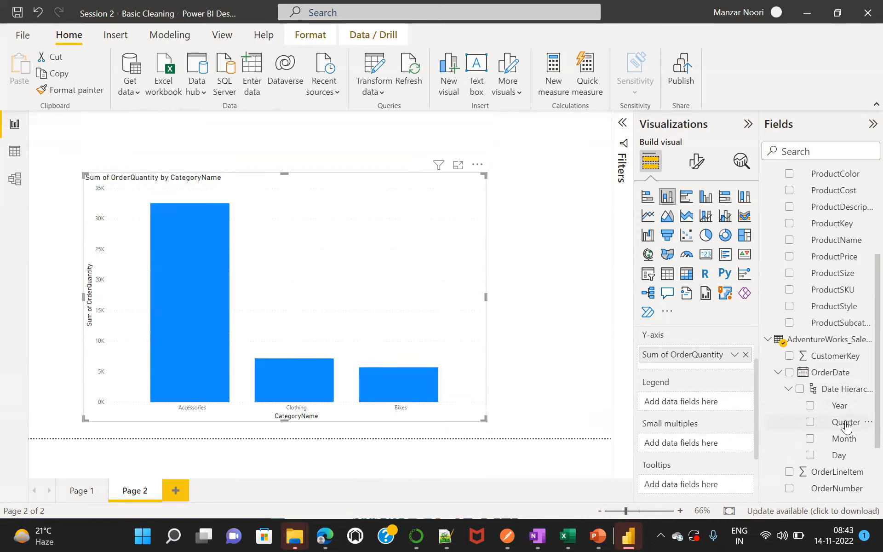
{"action": "left_click_drag", "start_coordinate": [846, 425], "coordinate": [714, 405]}
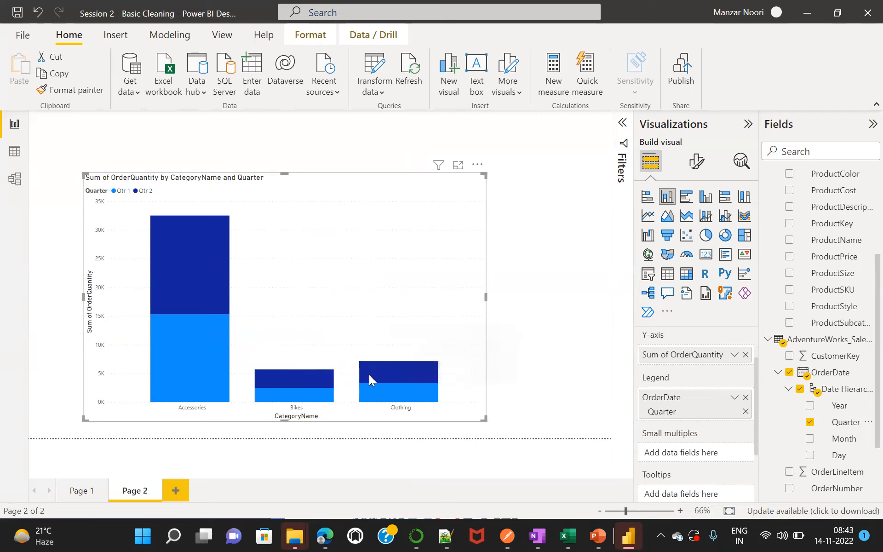
Move the chart slightly higher on the page and inspect the quarter segments of the category columns.
{"action": "mouse_move", "coordinate": [382, 372]}
{"action": "left_click_drag", "start_coordinate": [267, 267], "coordinate": [276, 234]}
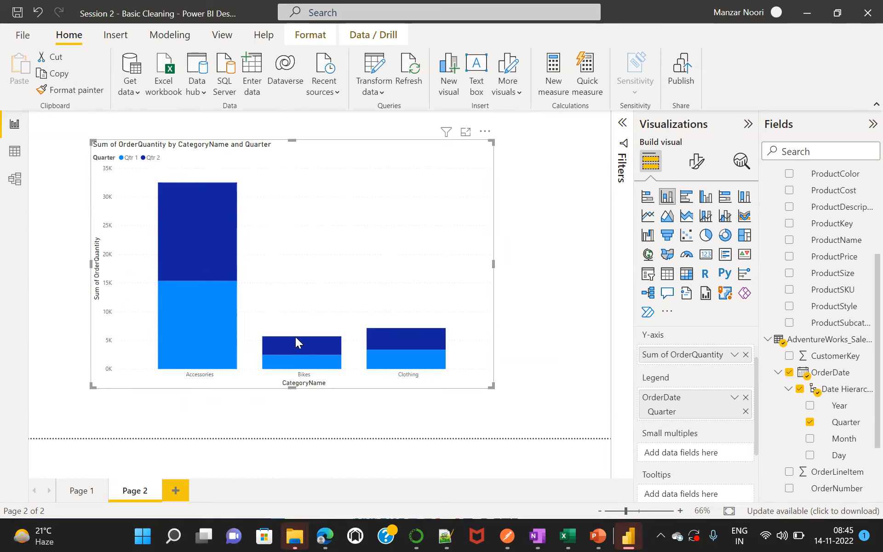
{"action": "mouse_move", "coordinate": [317, 351]}
{"action": "mouse_move", "coordinate": [394, 337]}
Open the chart's formatting options and set the font size of the X-axis values to 15.
{"action": "left_click", "coordinate": [696, 162]}
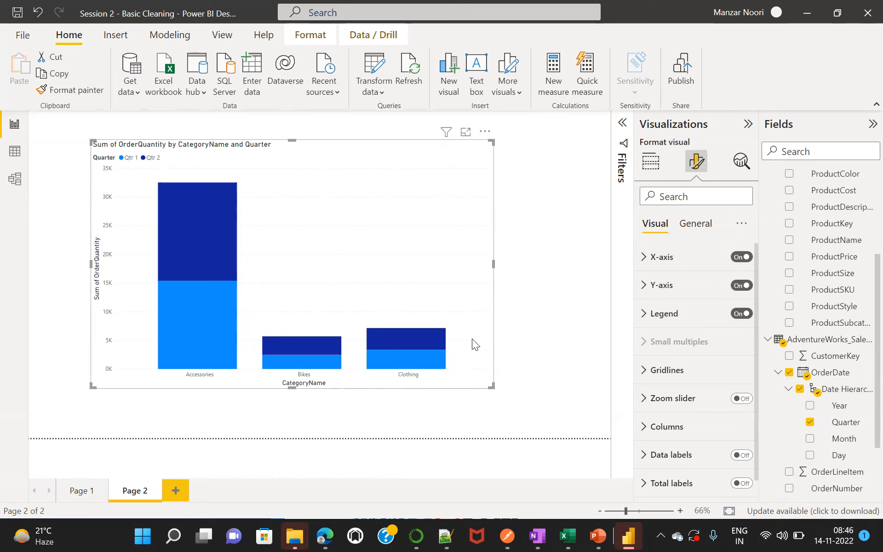
{"action": "left_click", "coordinate": [642, 259]}
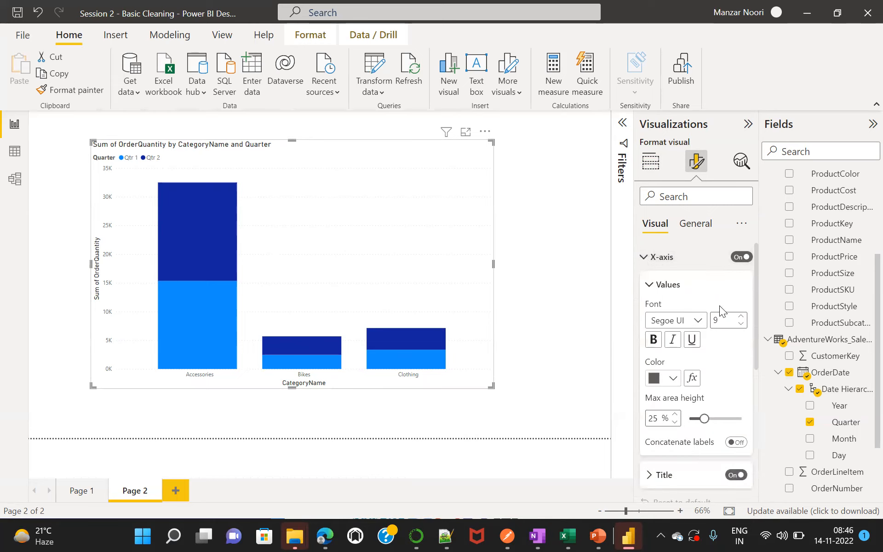
{"action": "left_click", "coordinate": [721, 321]}
{"action": "key", "text": "BackSpace"}
{"action": "type", "text": "10"}
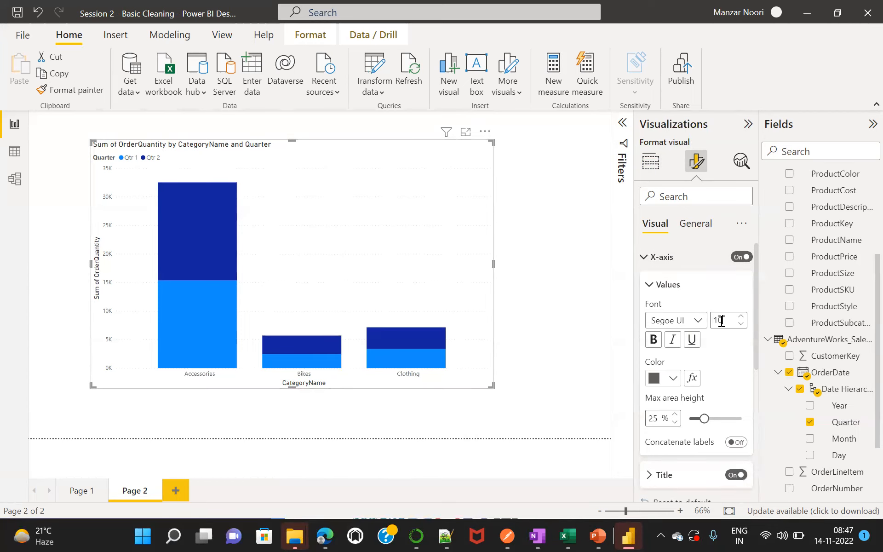
{"action": "key", "text": "BackSpace"}
{"action": "key", "text": "BackSpace"}
{"action": "type", "text": "15"}
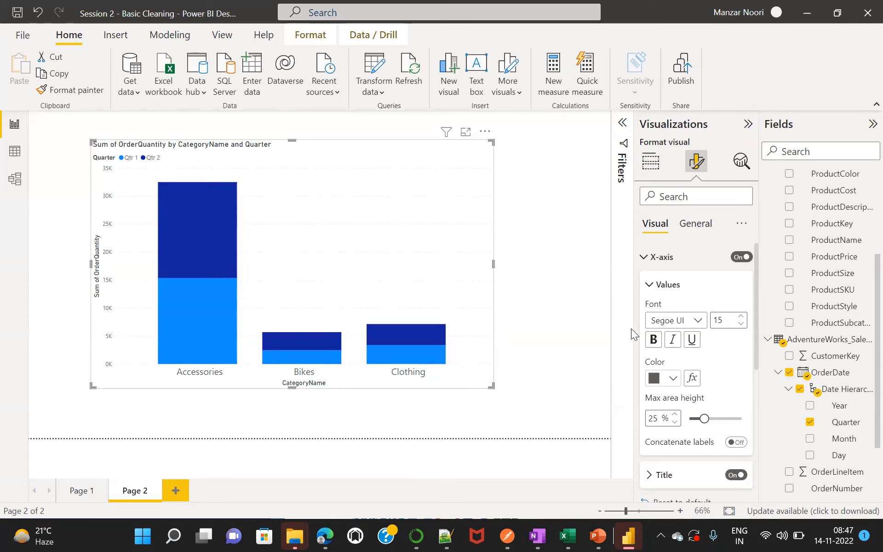
Make the X-axis values bold and colour them dark blue.
{"action": "left_click", "coordinate": [653, 340]}
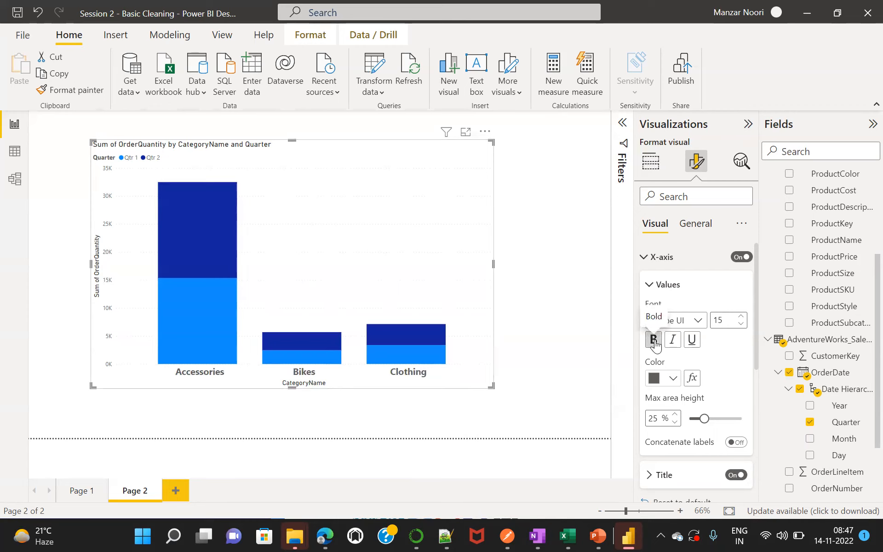
{"action": "left_click", "coordinate": [673, 378]}
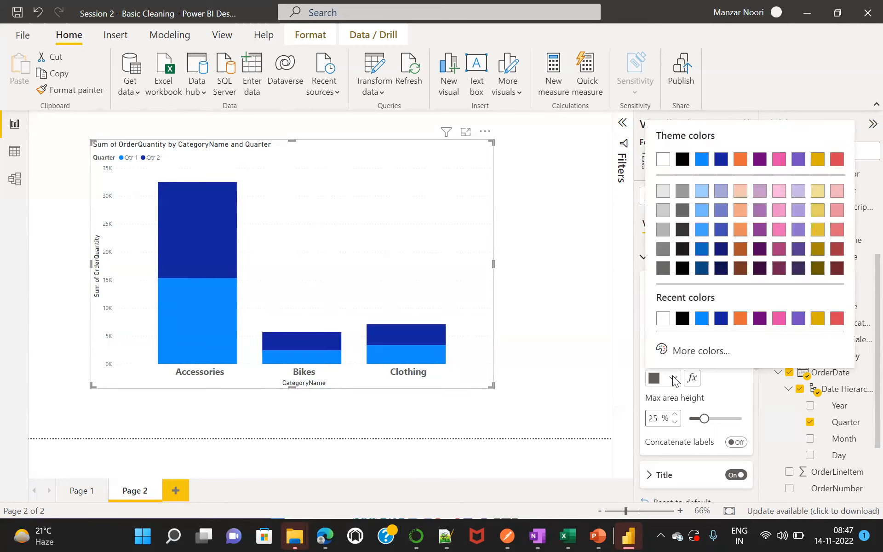
{"action": "left_click", "coordinate": [720, 319]}
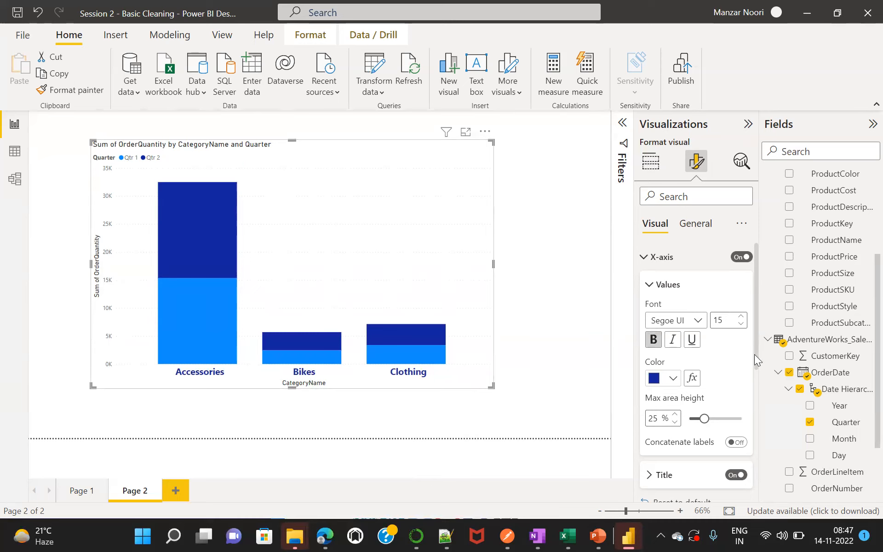
Turn off the X-axis title of the chart.
{"action": "scroll", "coordinate": [757, 361], "scroll_direction": "down", "scroll_amount": 3}
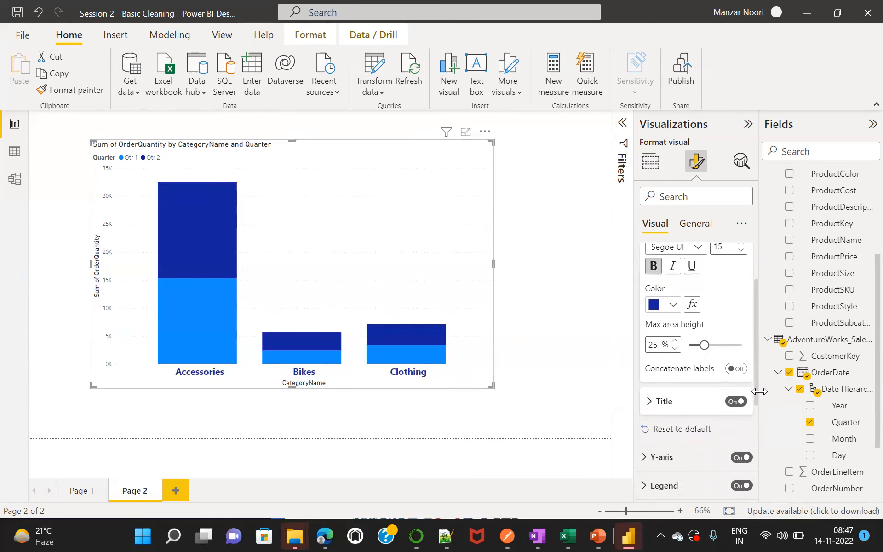
{"action": "scroll", "coordinate": [759, 391], "scroll_direction": "down", "scroll_amount": 1}
{"action": "scroll", "coordinate": [760, 402], "scroll_direction": "down", "scroll_amount": 1}
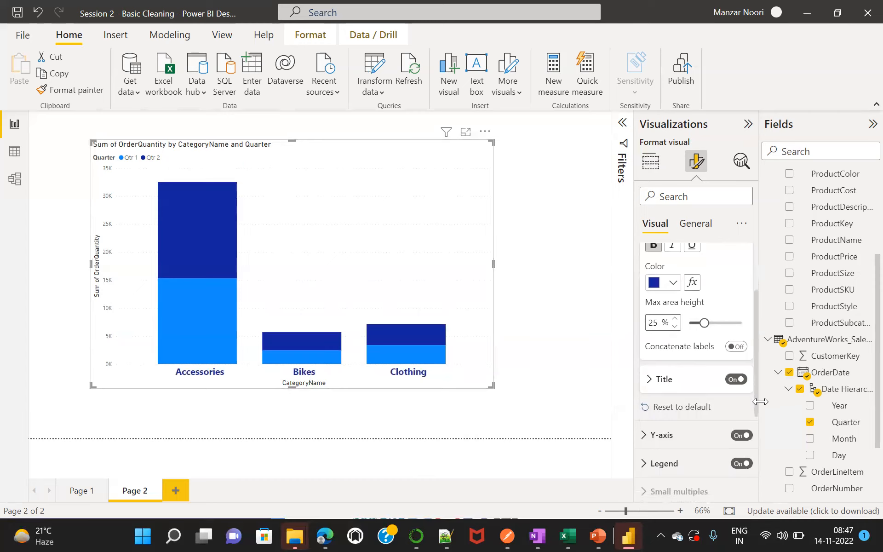
{"action": "left_click", "coordinate": [732, 377]}
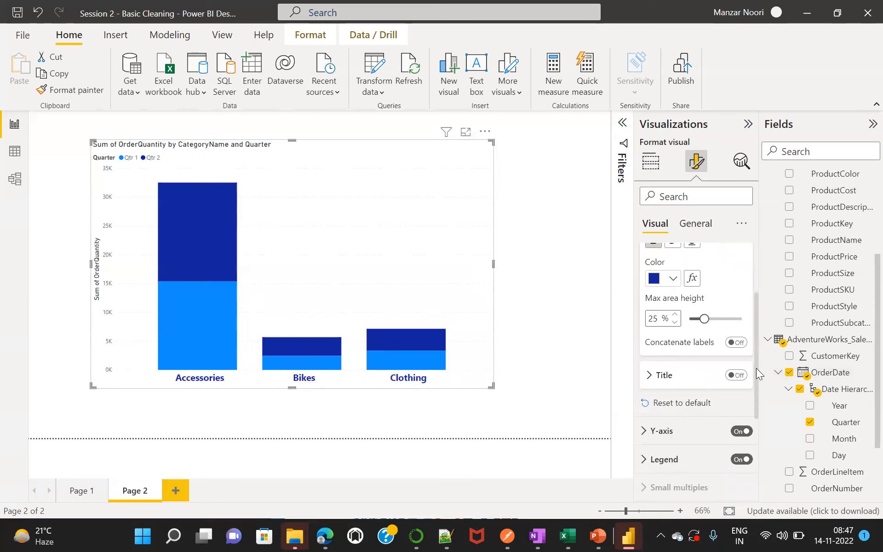
Turn the X-axis title on and switch it off again to compare the chart with and without it.
{"action": "scroll", "coordinate": [756, 368], "scroll_direction": "up", "scroll_amount": 3}
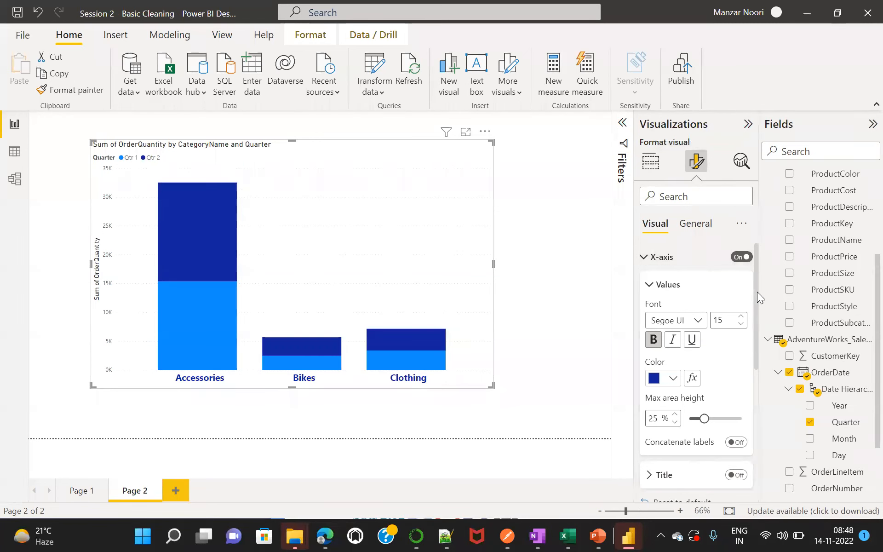
{"action": "left_click_drag", "start_coordinate": [757, 292], "coordinate": [756, 292]}
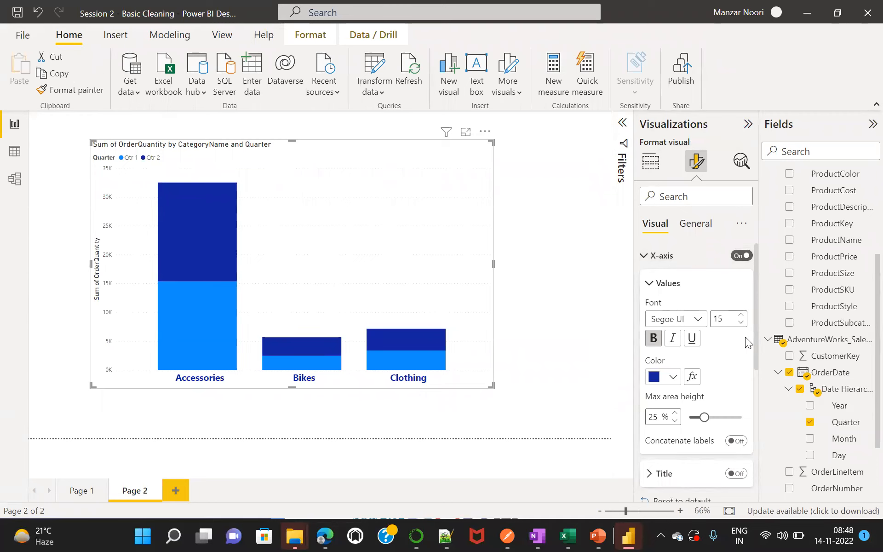
{"action": "left_click_drag", "start_coordinate": [755, 326], "coordinate": [755, 387]}
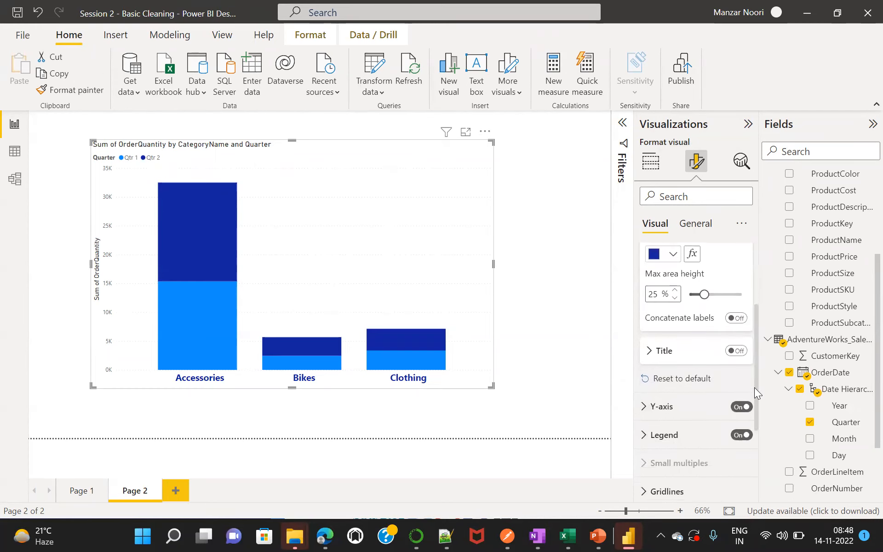
{"action": "left_click", "coordinate": [742, 349]}
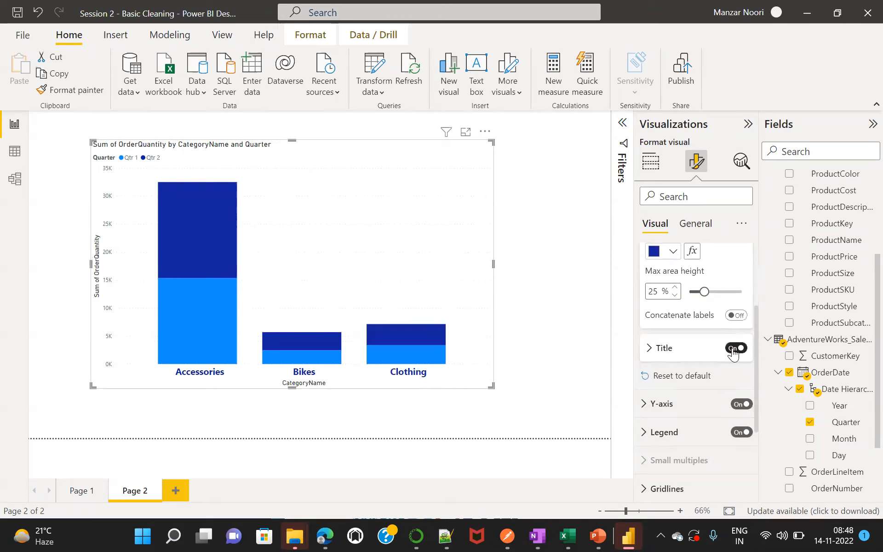
{"action": "left_click", "coordinate": [733, 349]}
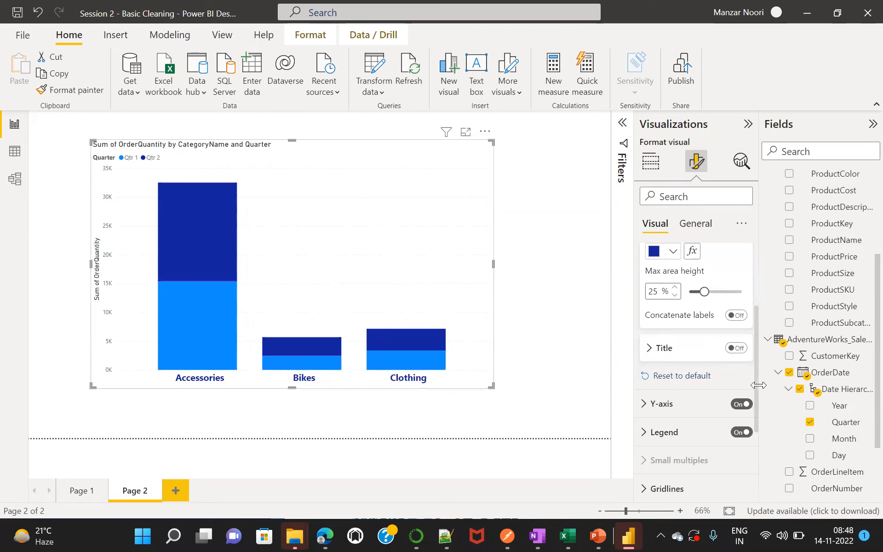
Expand the Y-axis range settings and set the minimum to 10.
{"action": "left_click_drag", "start_coordinate": [757, 391], "coordinate": [763, 440]}
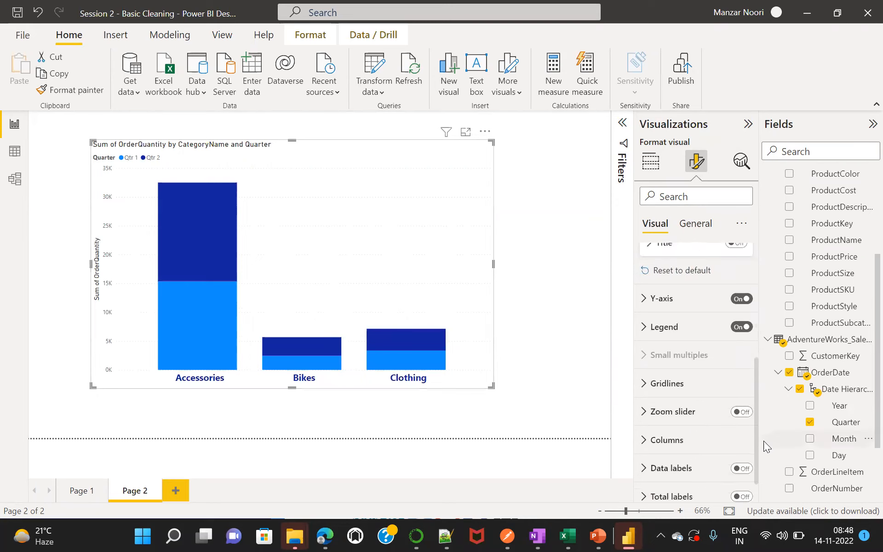
{"action": "left_click", "coordinate": [646, 302]}
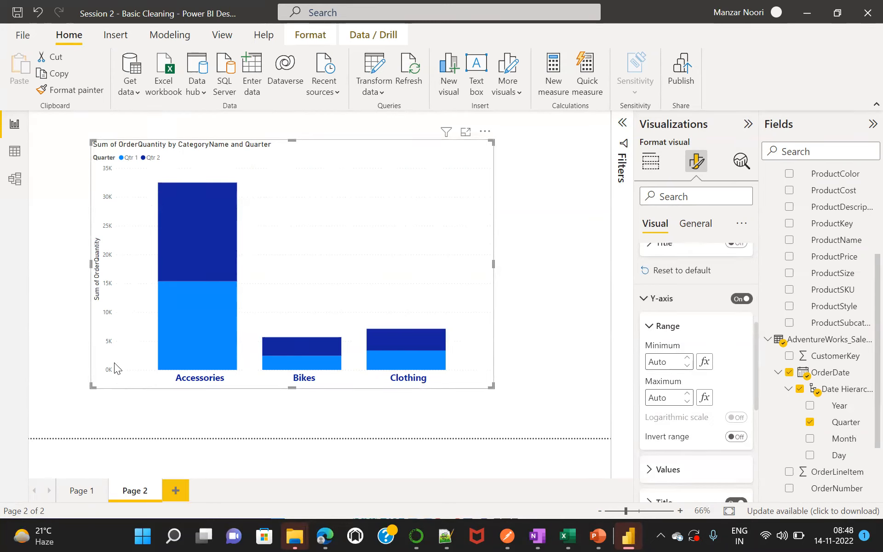
{"action": "left_click", "coordinate": [662, 362]}
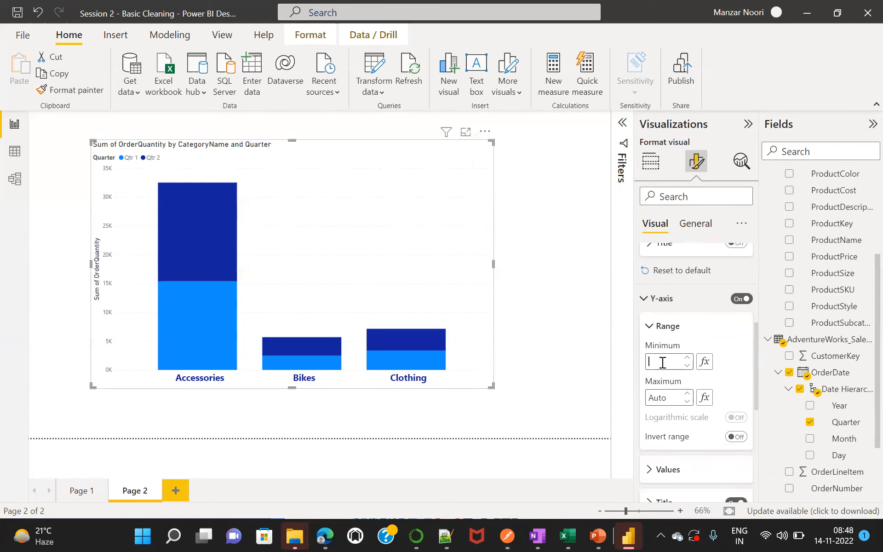
{"action": "type", "text": "10"}
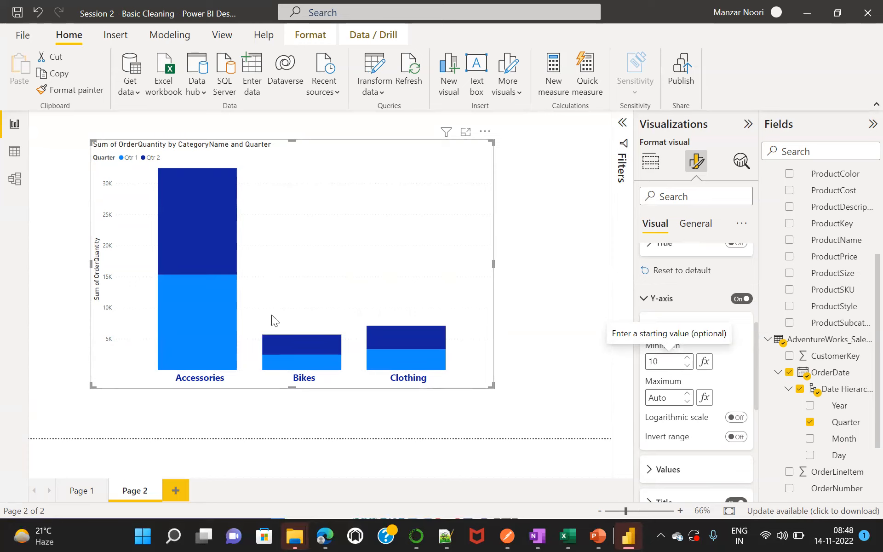
Set the minimum of the chart's Y-axis range to 0.
{"action": "key", "text": "BackSpace"}
{"action": "key", "text": "BackSpace"}
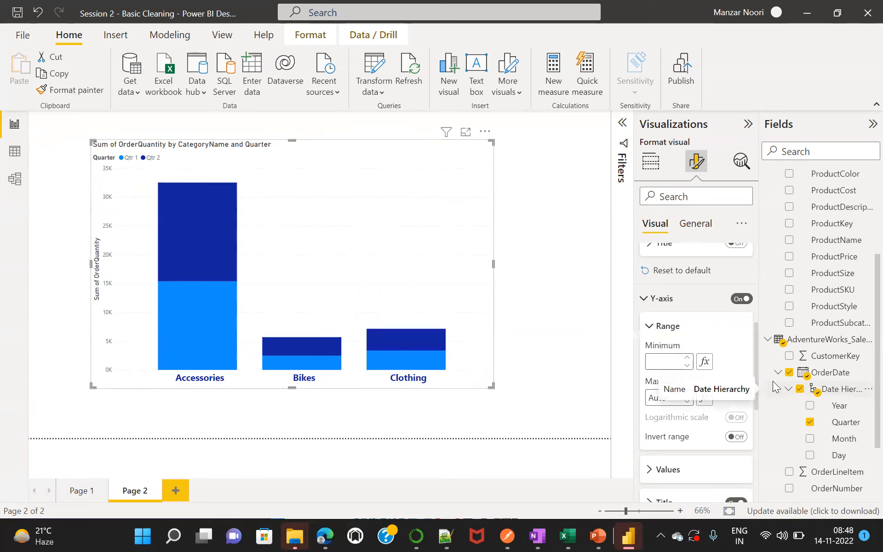
{"action": "type", "text": "0"}
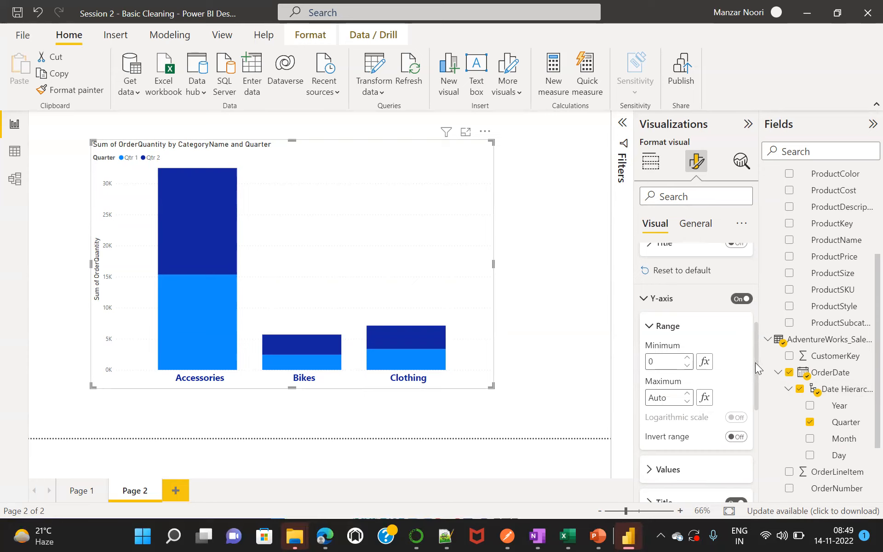
Format the Y-axis values with font size 15, bold, in dark blue.
{"action": "left_click_drag", "start_coordinate": [758, 368], "coordinate": [756, 414]}
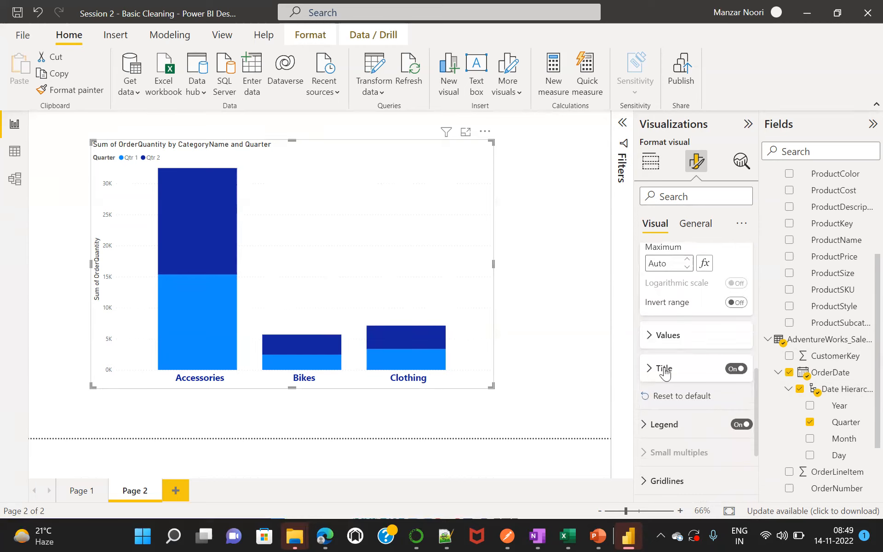
{"action": "left_click", "coordinate": [650, 340]}
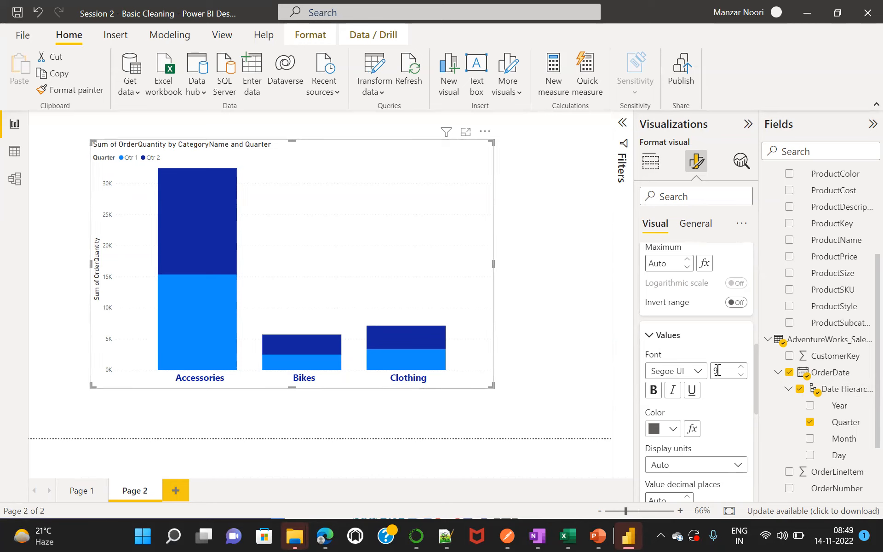
{"action": "type", "text": "5"}
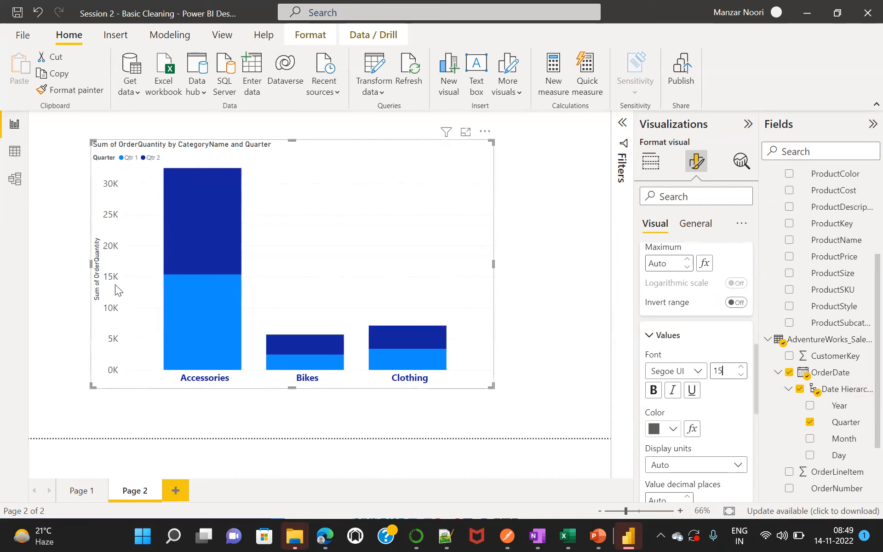
{"action": "left_click", "coordinate": [653, 392]}
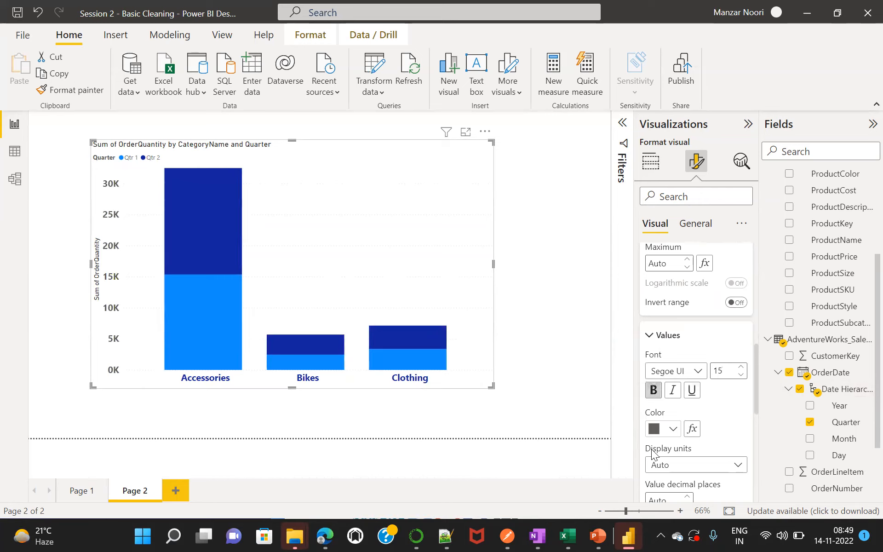
{"action": "left_click", "coordinate": [673, 430]}
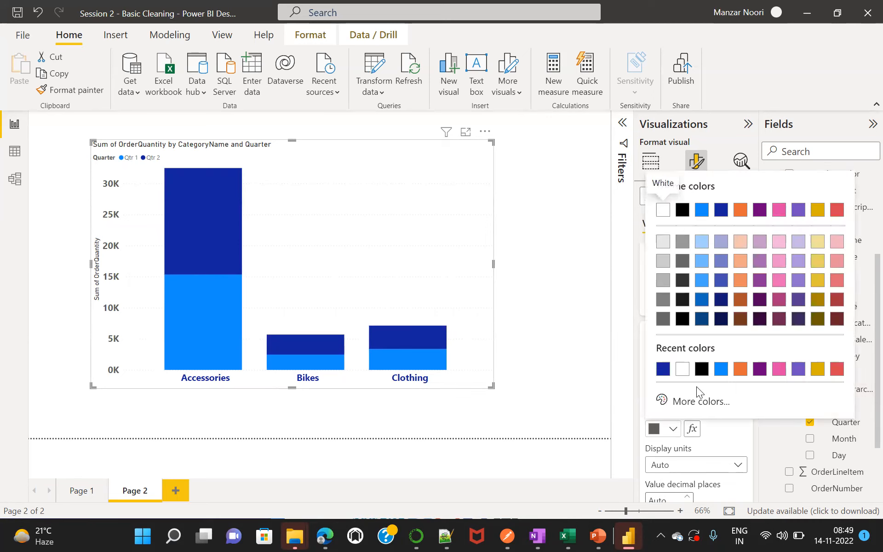
{"action": "left_click", "coordinate": [662, 368]}
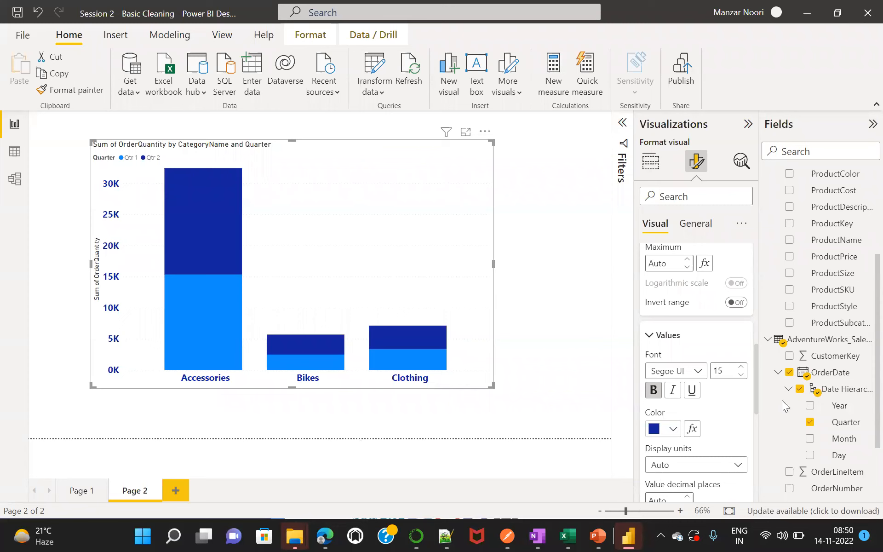
Try None as the display units of the Y-axis values, and set them to Thousands.
{"action": "left_click", "coordinate": [689, 464]}
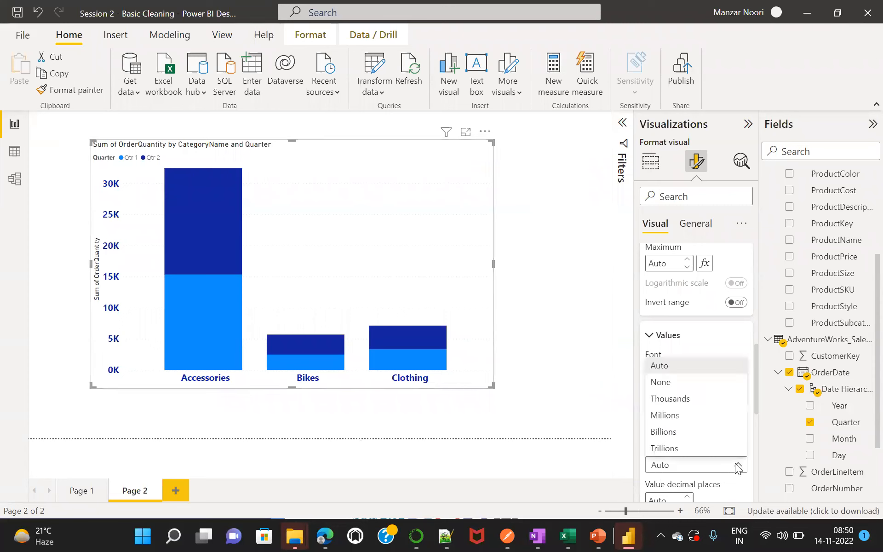
{"action": "left_click", "coordinate": [667, 385]}
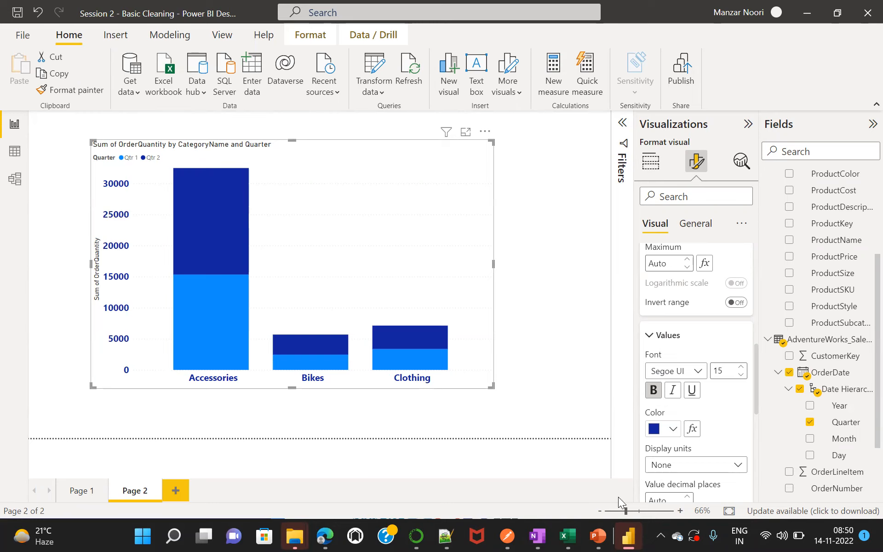
{"action": "left_click", "coordinate": [671, 465]}
{"action": "left_click", "coordinate": [671, 397]}
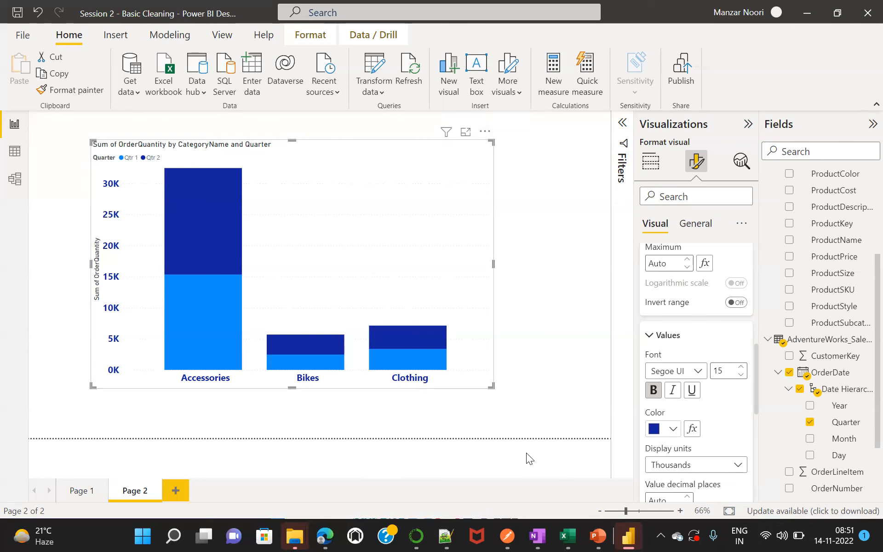
Deselect the chart to view it without its frame, and reselect it with its formatting options shown.
{"action": "left_click", "coordinate": [562, 220]}
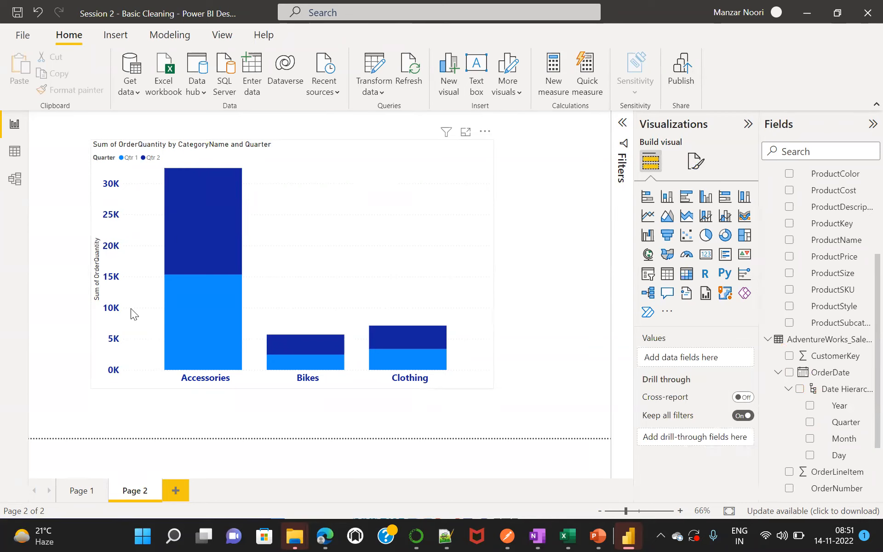
{"action": "left_click", "coordinate": [695, 161]}
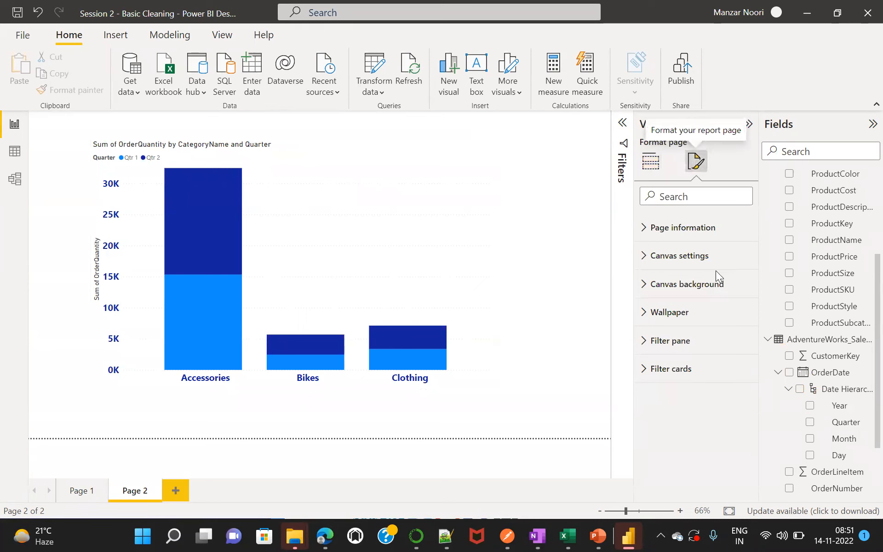
{"action": "left_click", "coordinate": [315, 280]}
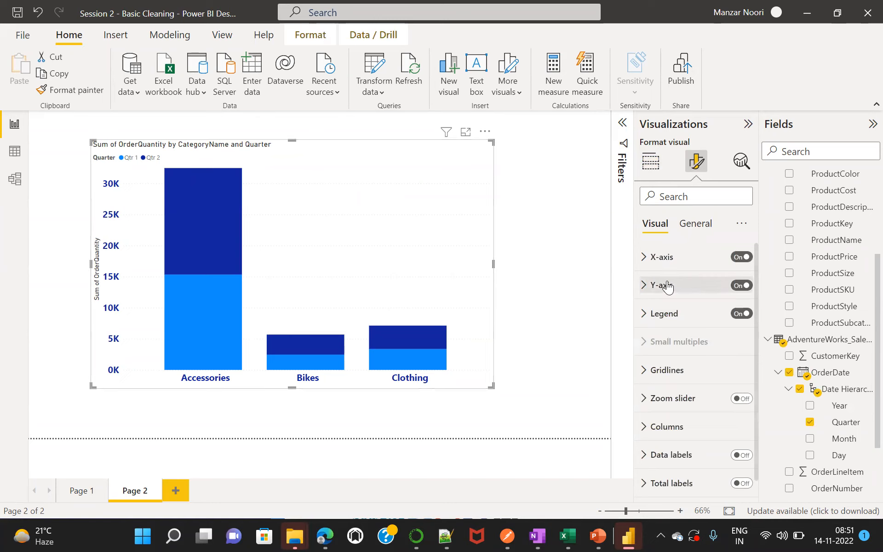
Reopen the Y-axis value settings and switch the Y-axis title off and on again to compare the chart.
{"action": "left_click", "coordinate": [644, 286]}
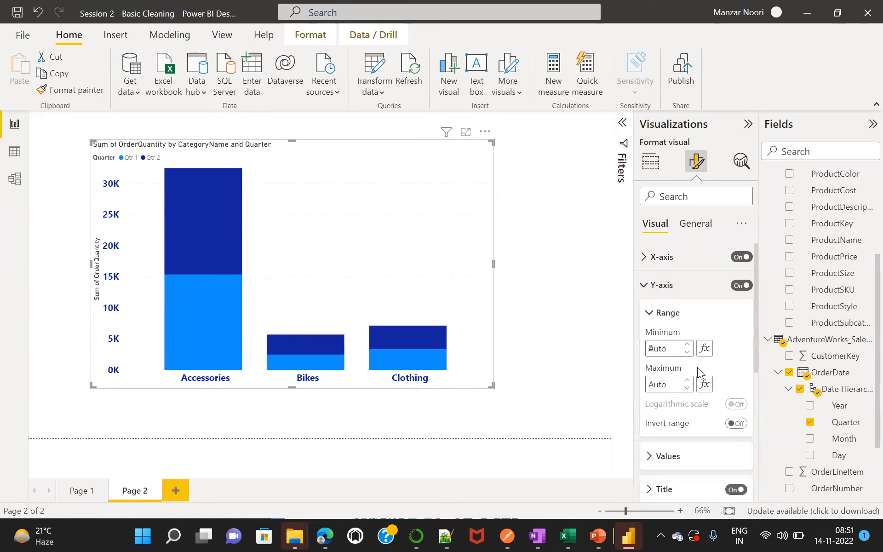
{"action": "left_click_drag", "start_coordinate": [755, 340], "coordinate": [756, 396]}
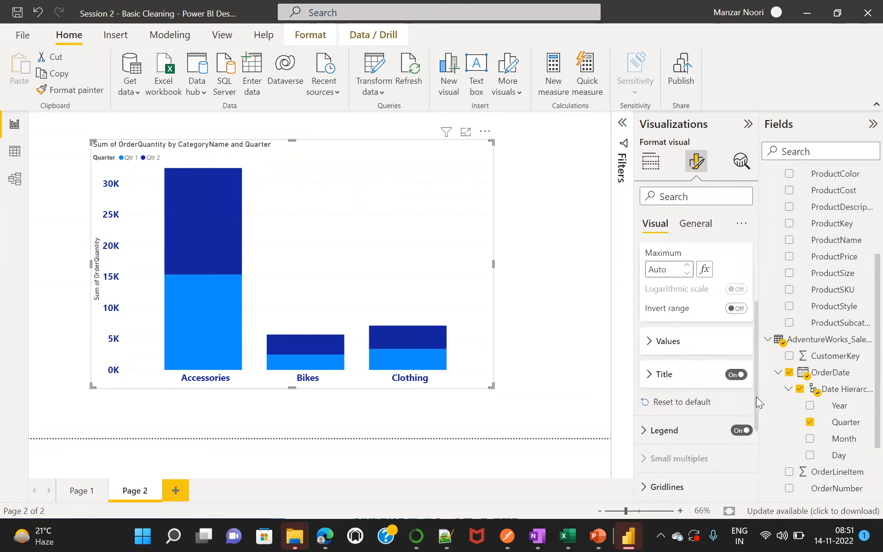
{"action": "left_click", "coordinate": [647, 332]}
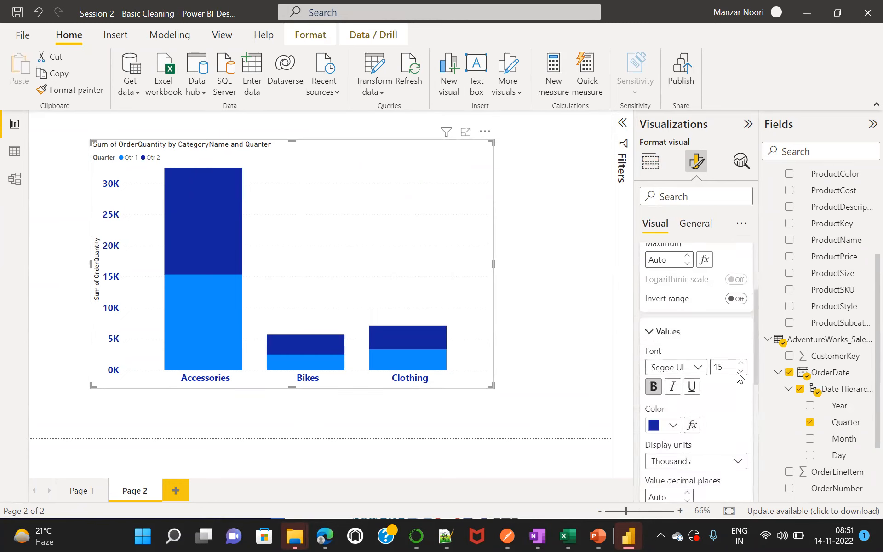
{"action": "left_click_drag", "start_coordinate": [757, 324], "coordinate": [750, 383]}
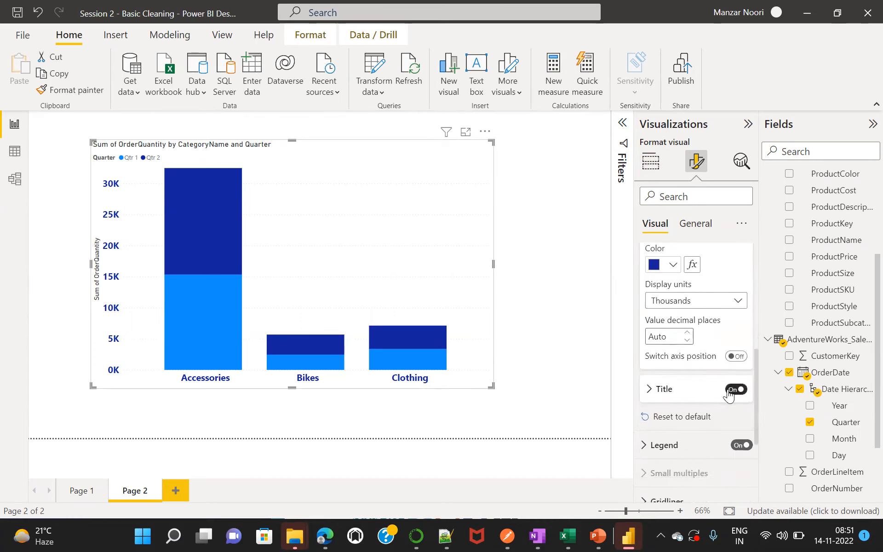
{"action": "left_click", "coordinate": [735, 389]}
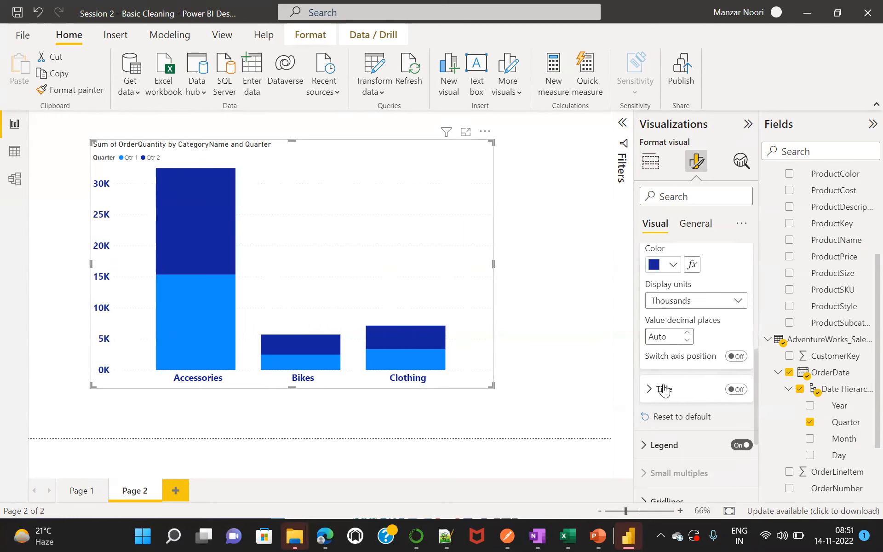
{"action": "left_click", "coordinate": [737, 390]}
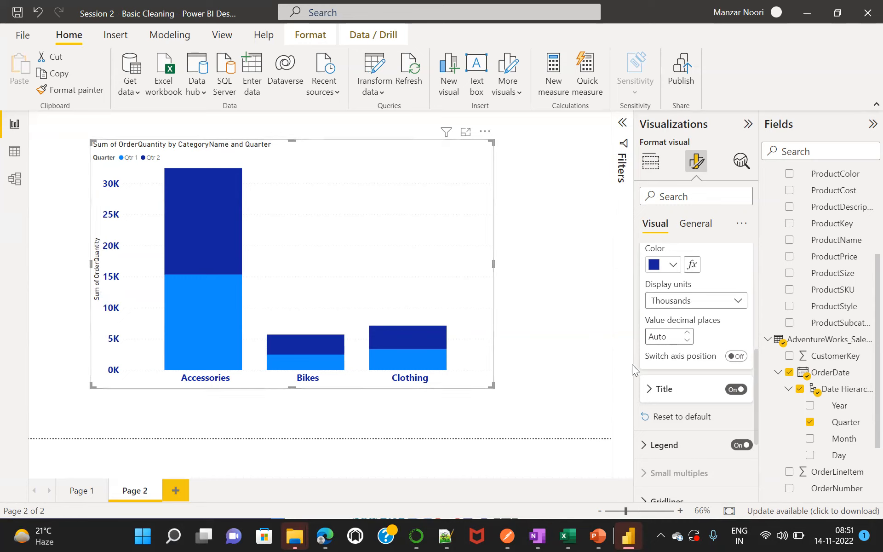
Try the Show unit only style for the Y-axis title, and return it to Show title only.
{"action": "left_click", "coordinate": [648, 389]}
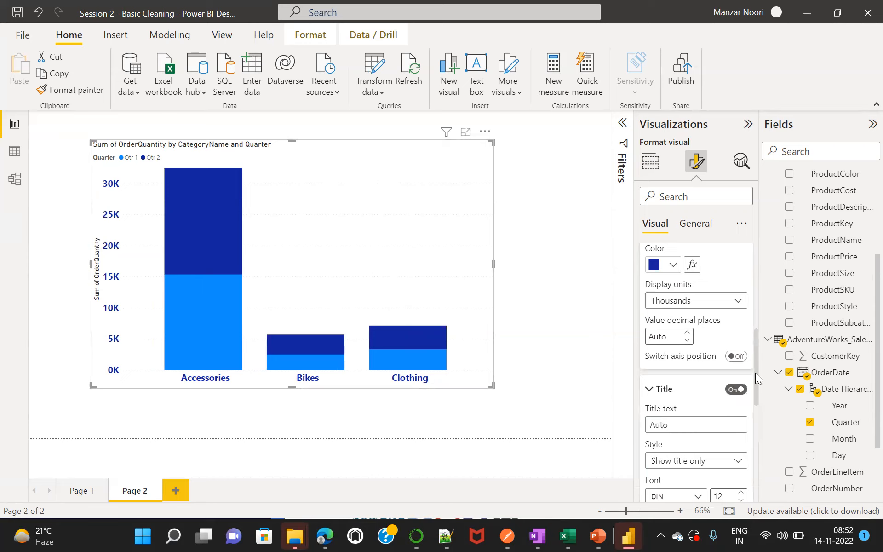
{"action": "scroll", "coordinate": [755, 375], "scroll_direction": "down", "scroll_amount": 3}
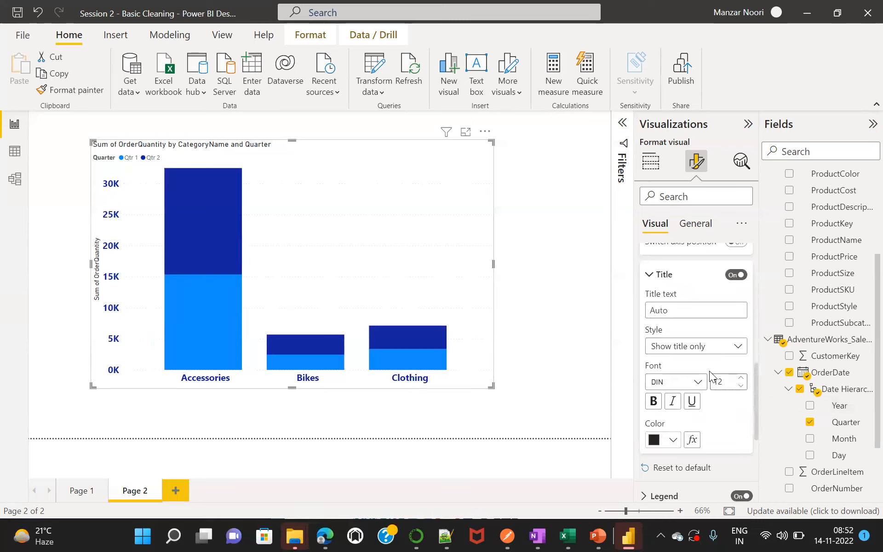
{"action": "left_click", "coordinate": [737, 349]}
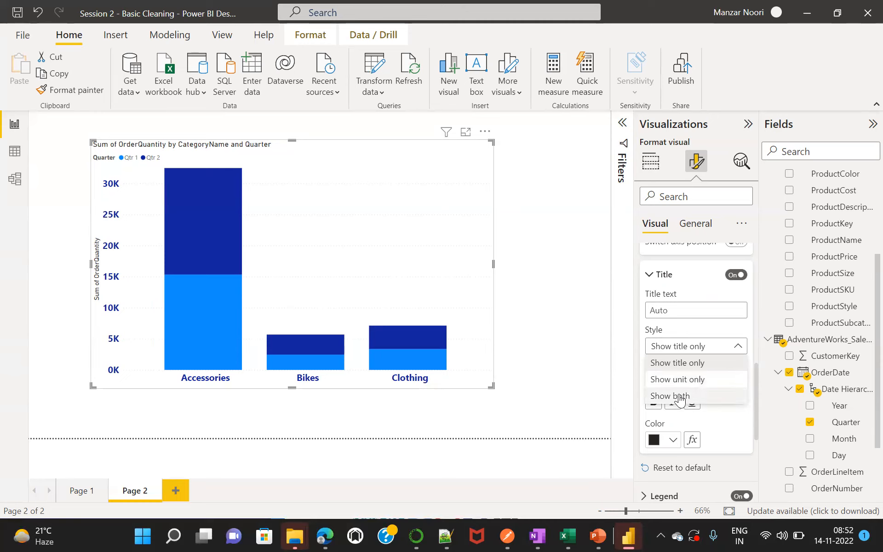
{"action": "left_click", "coordinate": [681, 380]}
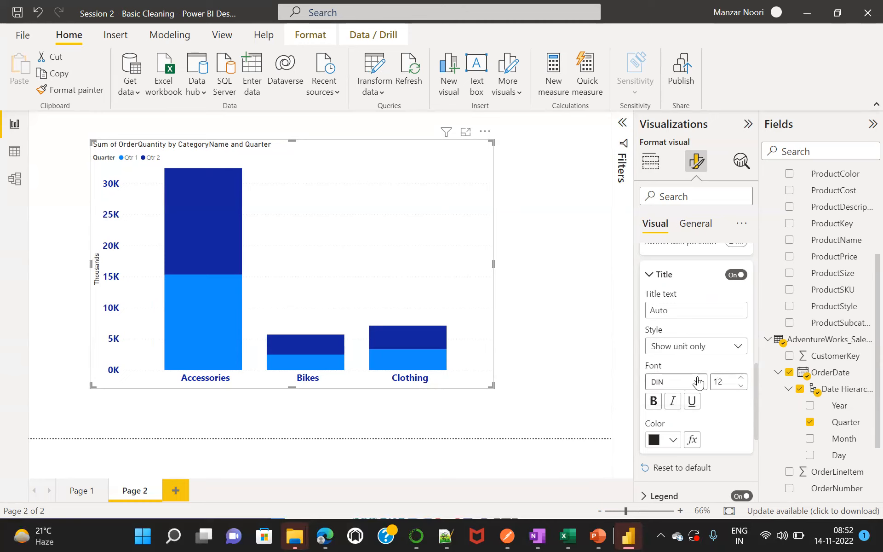
{"action": "left_click", "coordinate": [738, 348]}
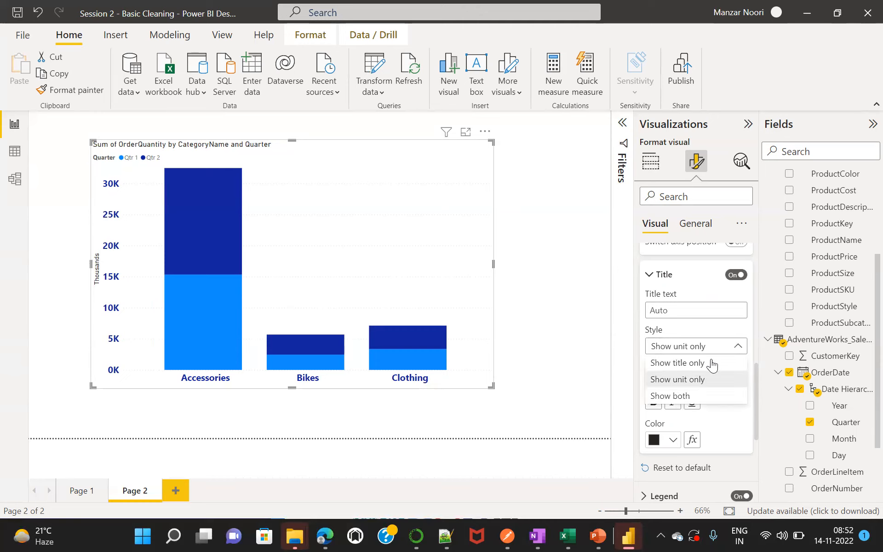
{"action": "left_click", "coordinate": [687, 363]}
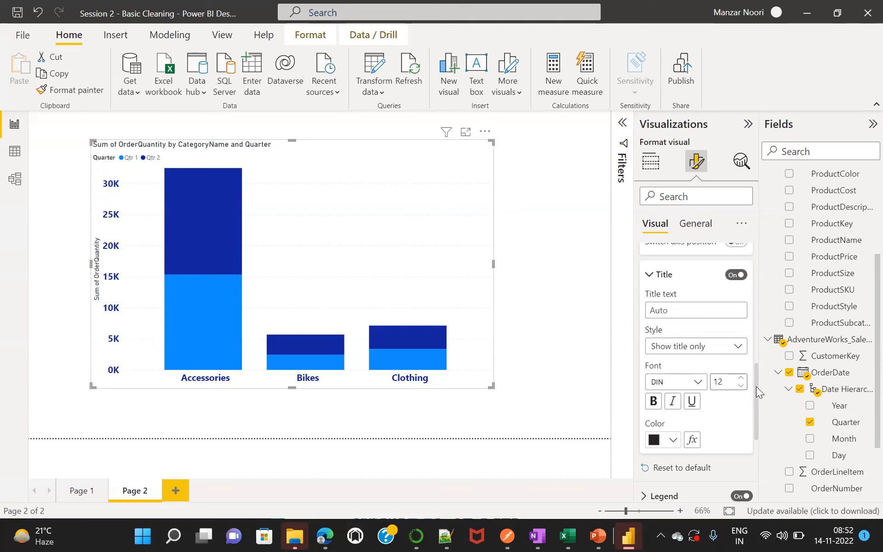
Format the Y-axis title with font size 11, bold, in orange.
{"action": "mouse_move", "coordinate": [756, 386]}
{"action": "left_mouse_down"}
{"action": "mouse_move", "coordinate": [755, 404]}
{"action": "mouse_move", "coordinate": [754, 387]}
{"action": "left_mouse_up"}
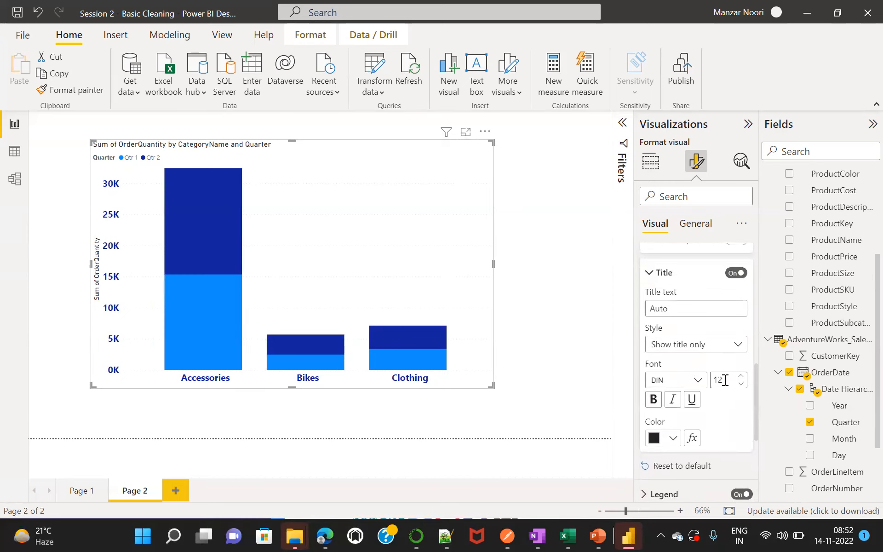
{"action": "key", "text": "BackSpace"}
{"action": "type", "text": "1"}
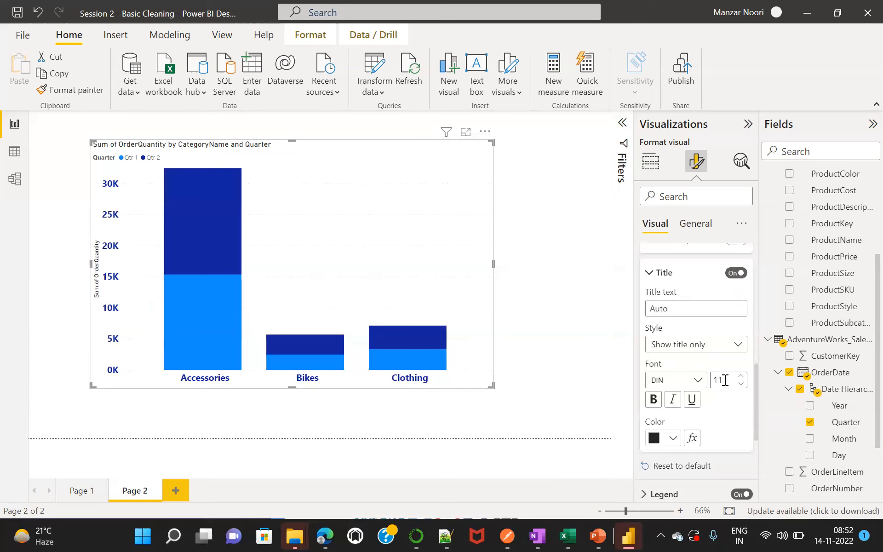
{"action": "left_click", "coordinate": [697, 381]}
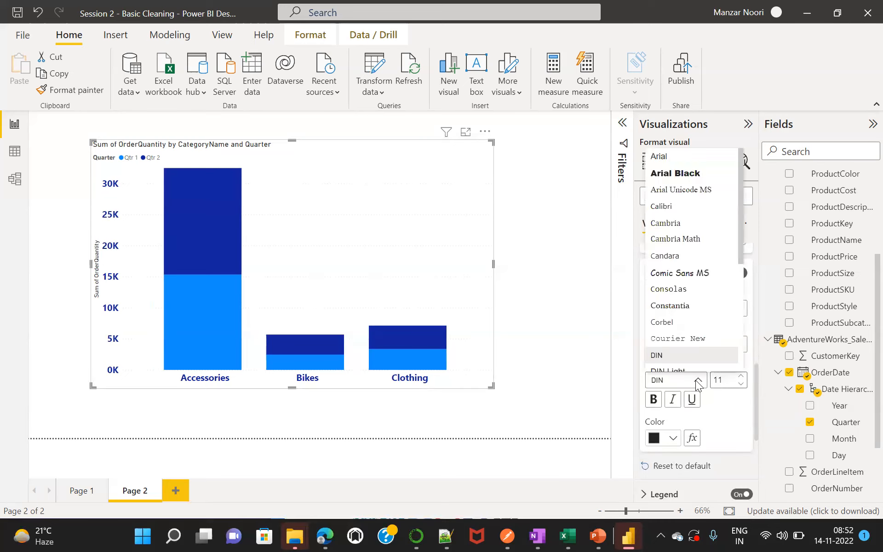
{"action": "left_click", "coordinate": [674, 442]}
{"action": "left_click", "coordinate": [654, 401]}
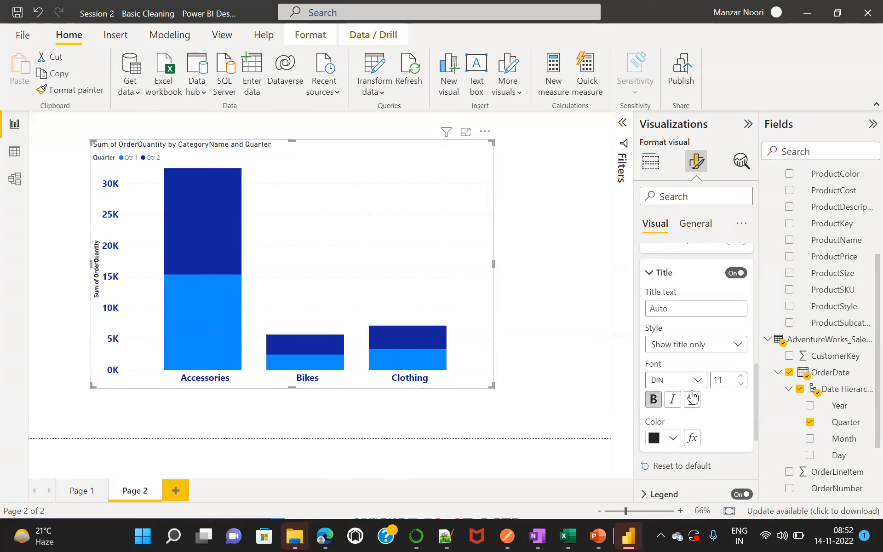
{"action": "left_click", "coordinate": [672, 441]}
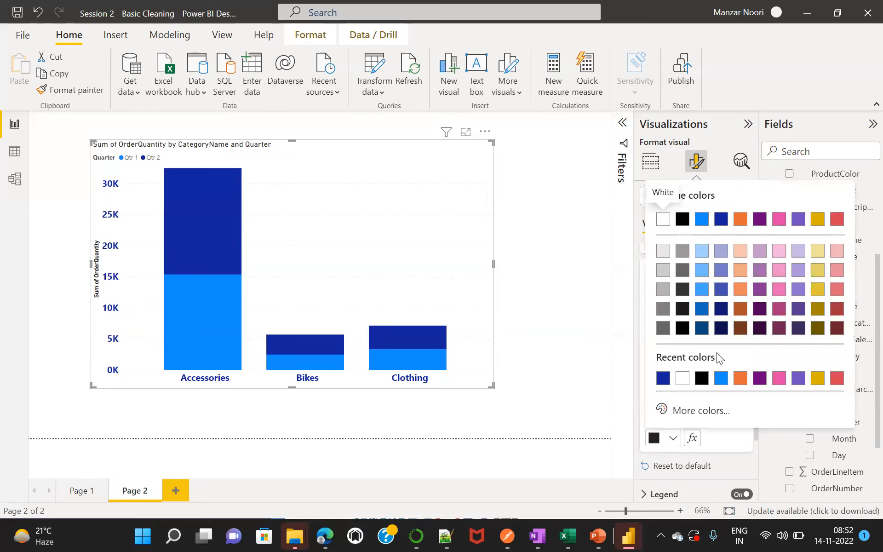
{"action": "left_click", "coordinate": [740, 378]}
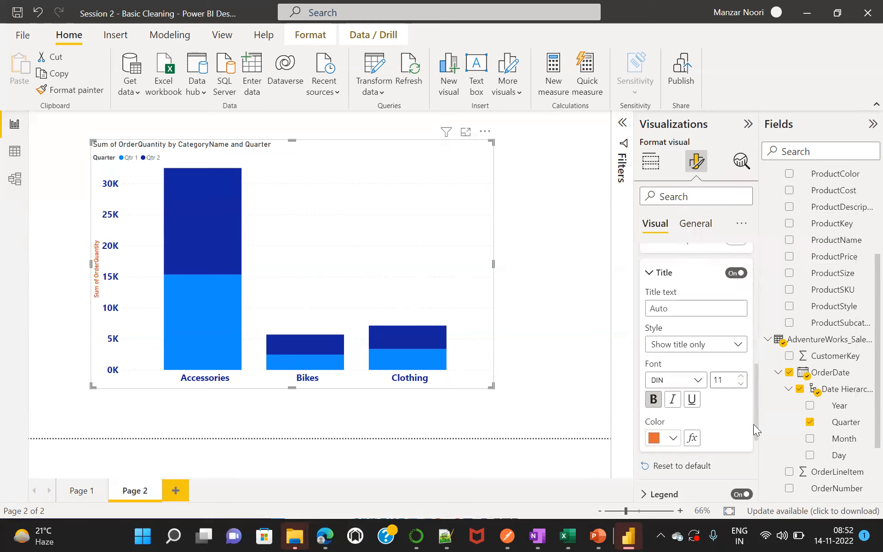
Try the chart legend at Bottom right and Center right, and set its position to Top center.
{"action": "left_click_drag", "start_coordinate": [756, 406], "coordinate": [753, 441]}
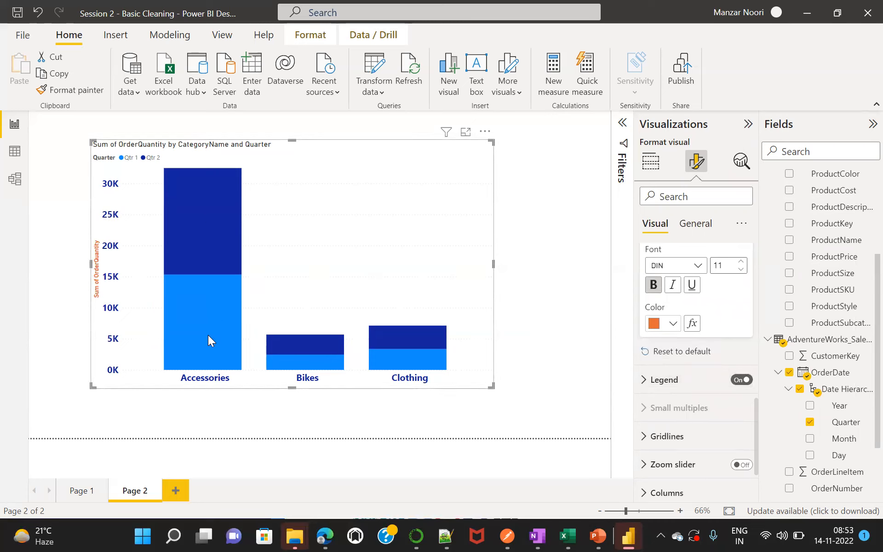
{"action": "mouse_move", "coordinate": [193, 233]}
{"action": "left_click", "coordinate": [644, 386]}
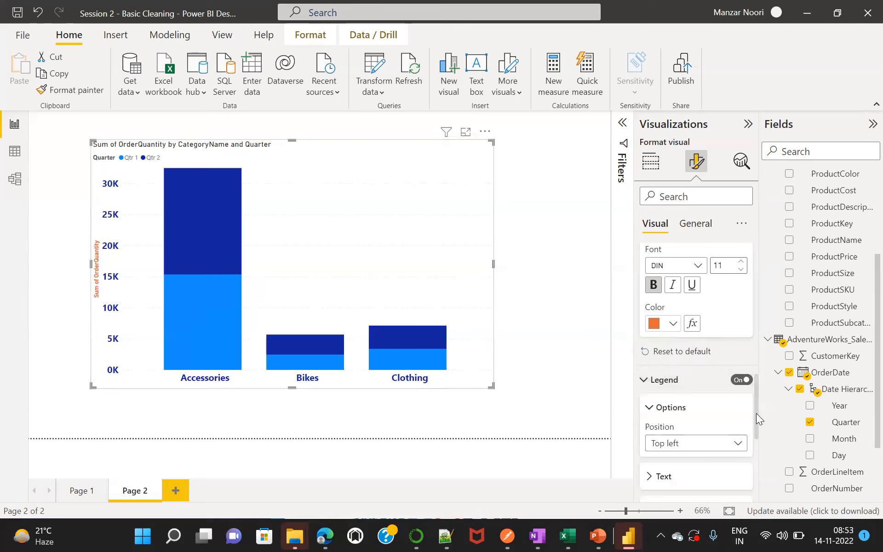
{"action": "left_click_drag", "start_coordinate": [756, 413], "coordinate": [760, 429]}
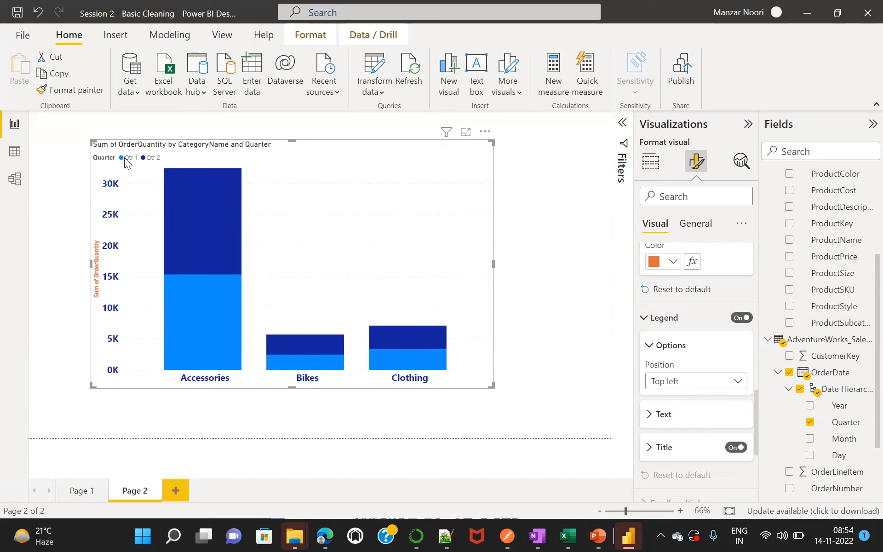
{"action": "mouse_move", "coordinate": [197, 213]}
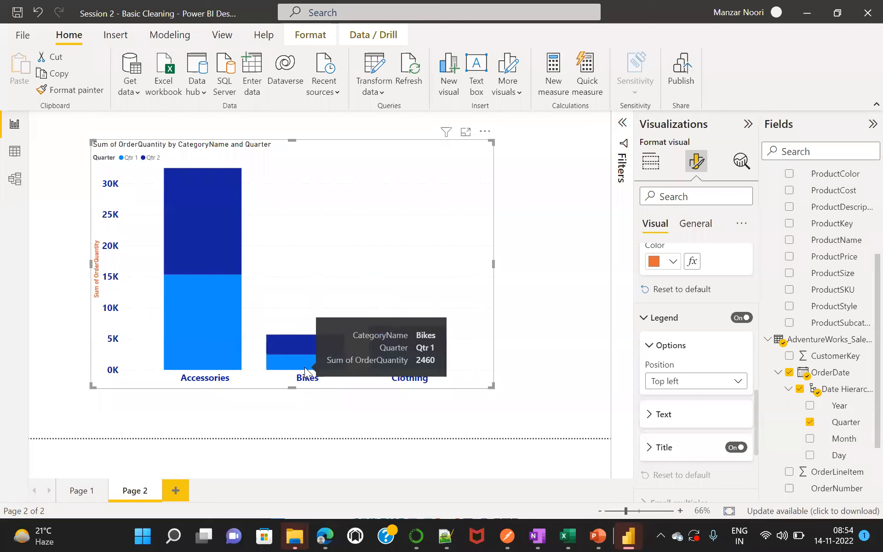
{"action": "mouse_move", "coordinate": [309, 344]}
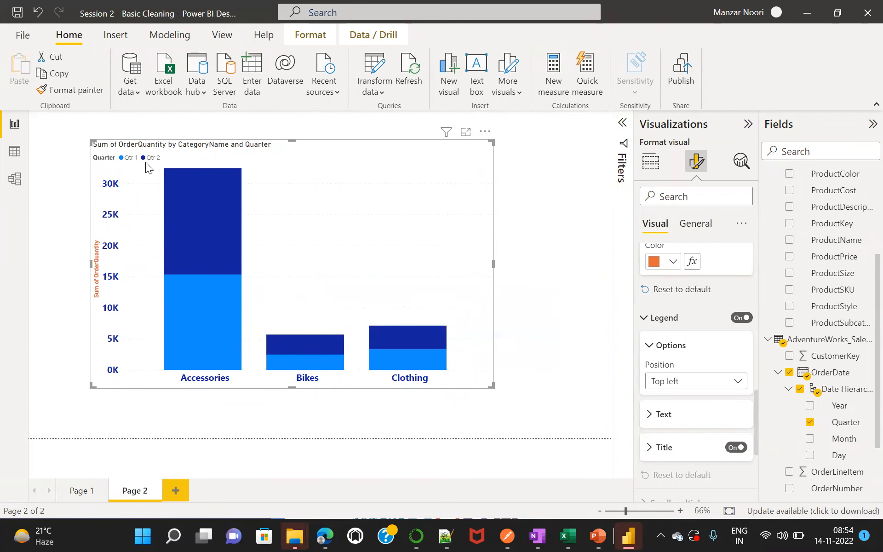
{"action": "left_click", "coordinate": [733, 382]}
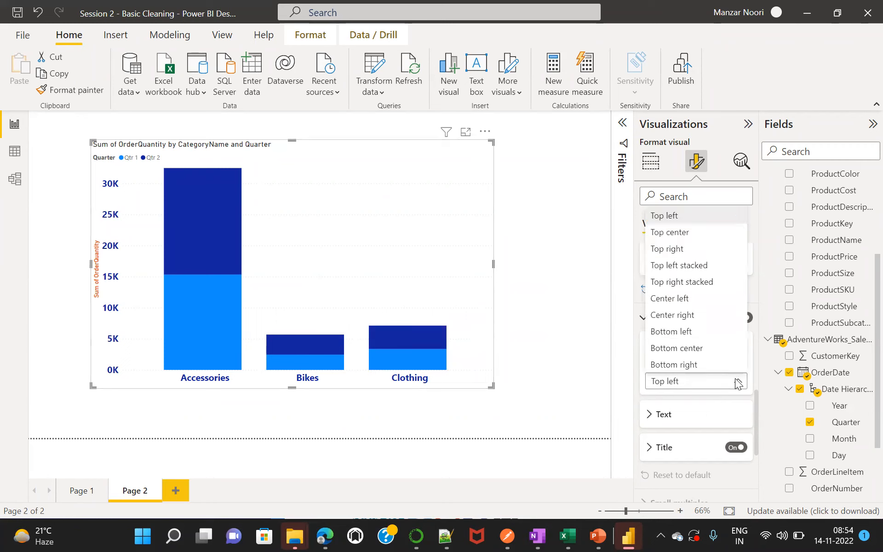
{"action": "left_click", "coordinate": [692, 365]}
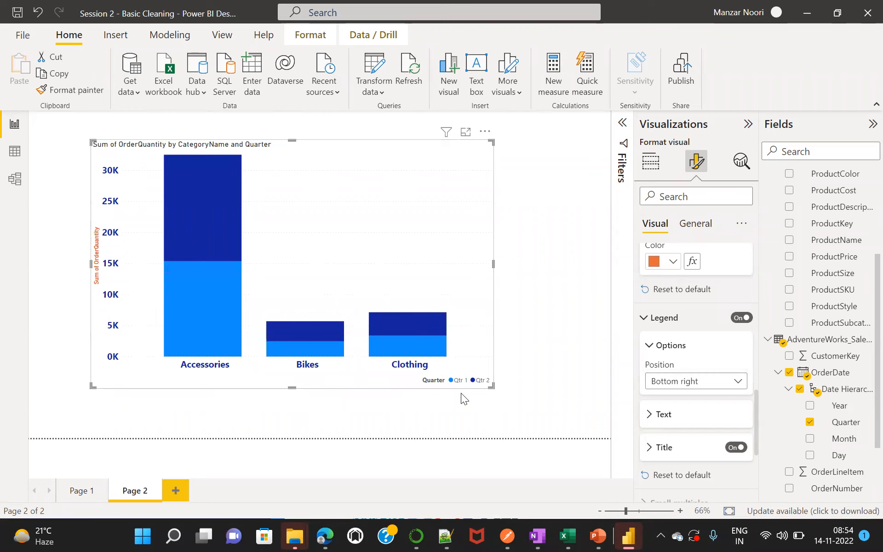
{"action": "left_click", "coordinate": [731, 384]}
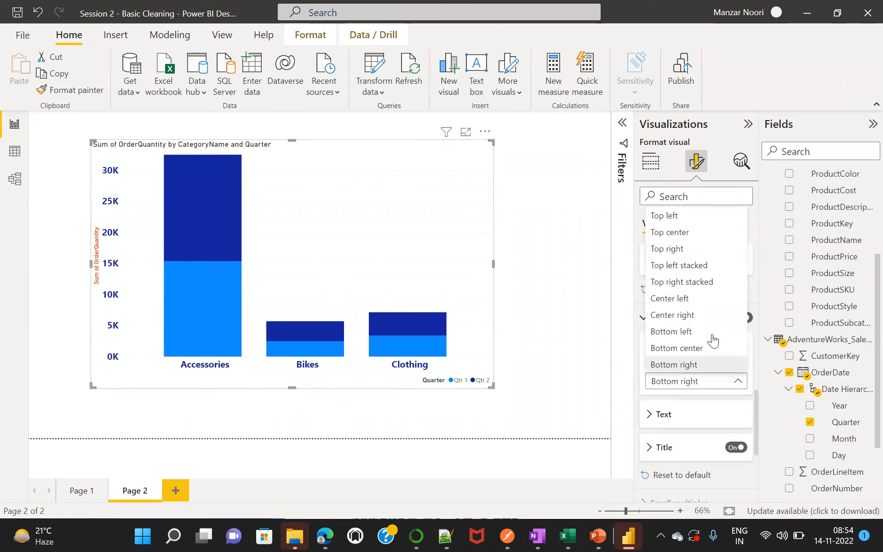
{"action": "left_click", "coordinate": [684, 316]}
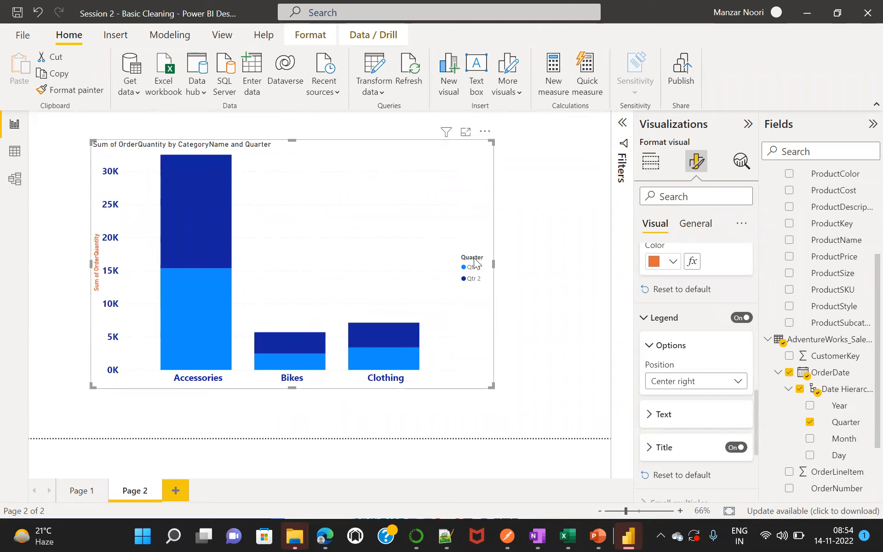
{"action": "left_click", "coordinate": [739, 384]}
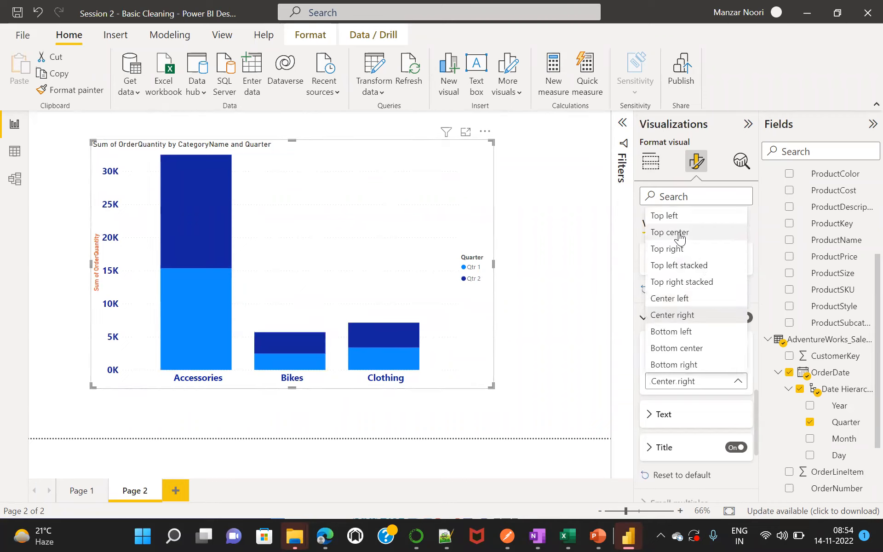
{"action": "key", "text": "Escape"}
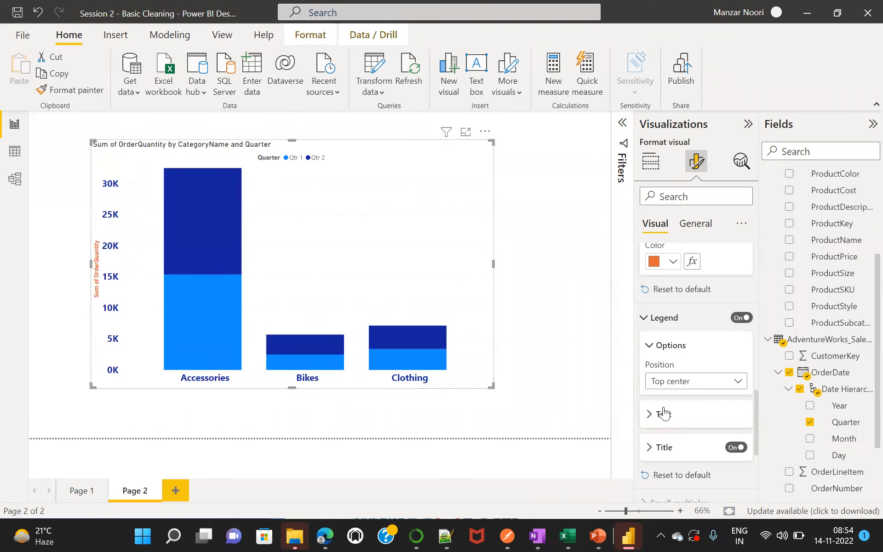
Set the legend text's font size to 15.
{"action": "left_click", "coordinate": [650, 415]}
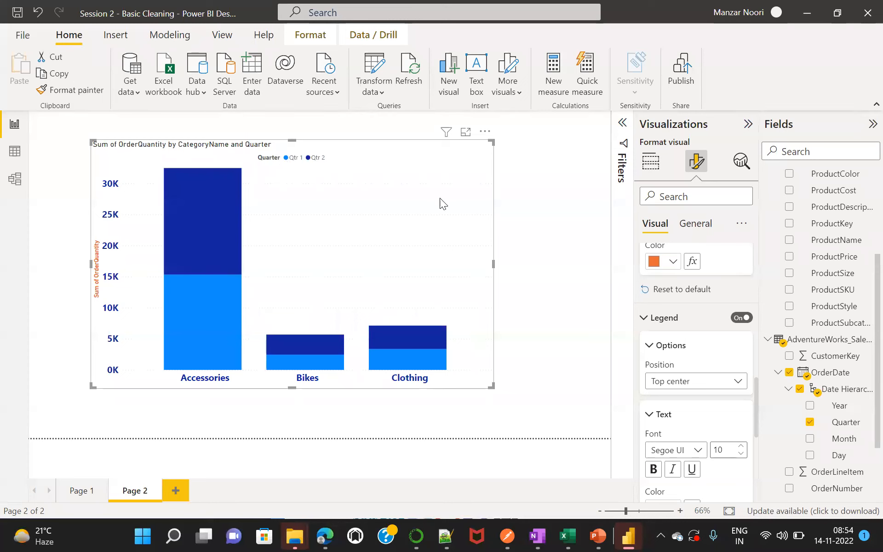
{"action": "left_click", "coordinate": [725, 451]}
{"action": "key", "text": "BackSpace"}
{"action": "type", "text": "5"}
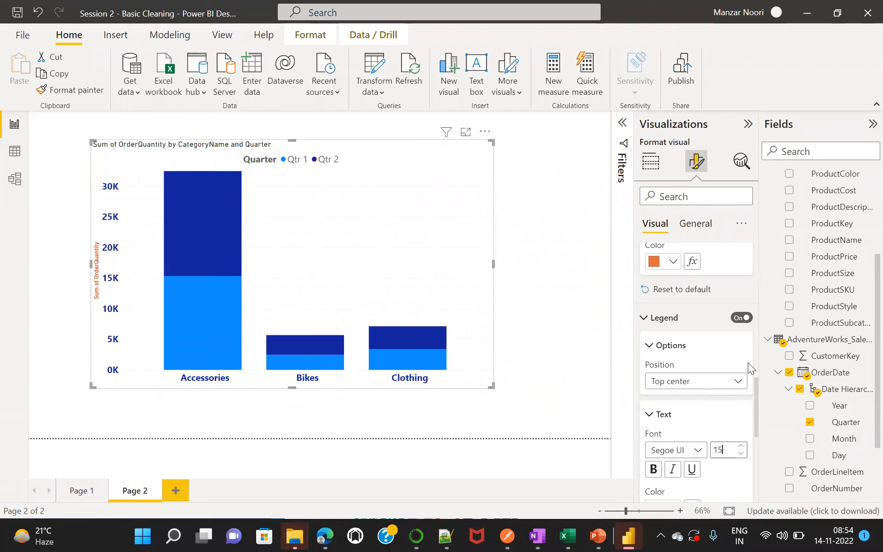
Switch the legend title off and on again to compare the chart.
{"action": "left_click_drag", "start_coordinate": [756, 403], "coordinate": [754, 445]}
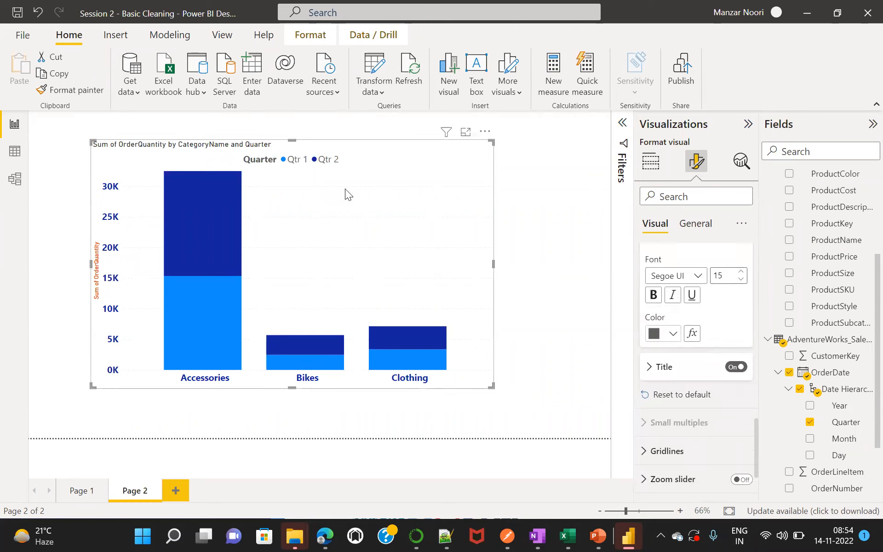
{"action": "left_click", "coordinate": [735, 367]}
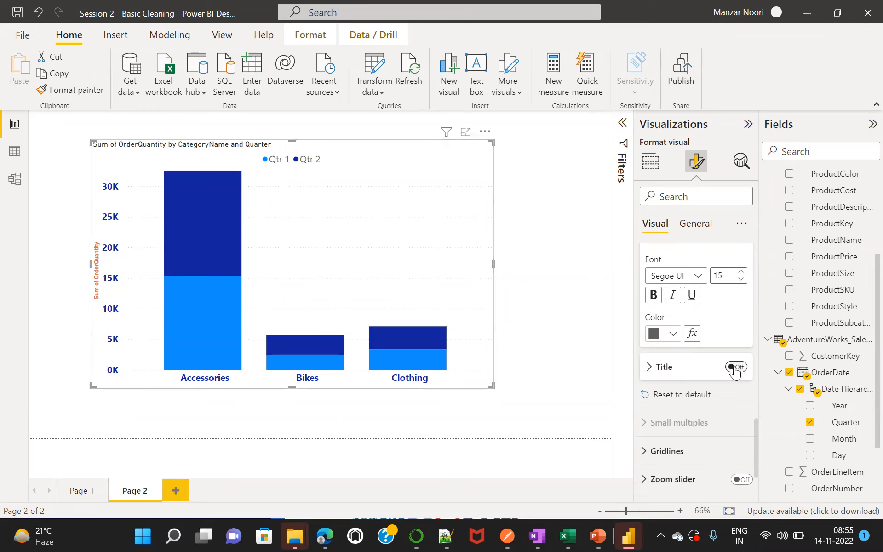
{"action": "left_click", "coordinate": [744, 368]}
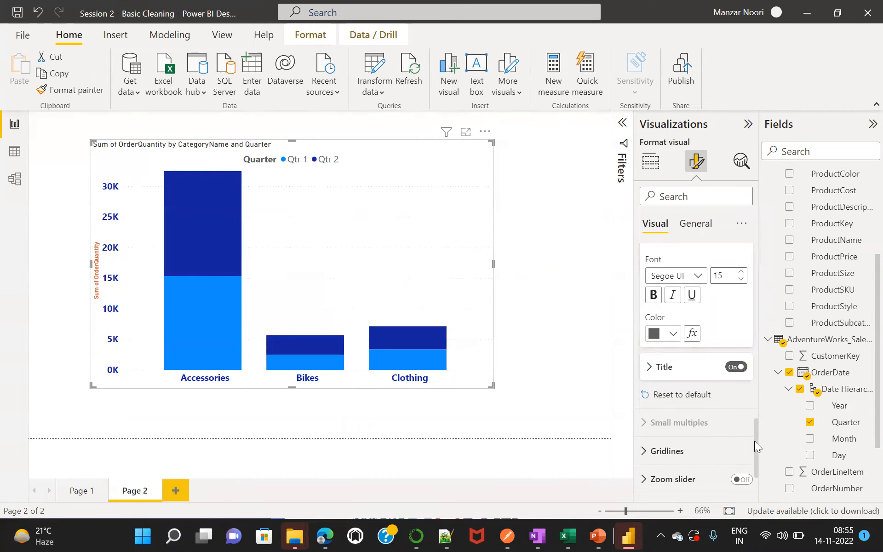
Try the legend at Top right and Top left stacked, and return it to Top center.
{"action": "left_click_drag", "start_coordinate": [754, 440], "coordinate": [754, 406]}
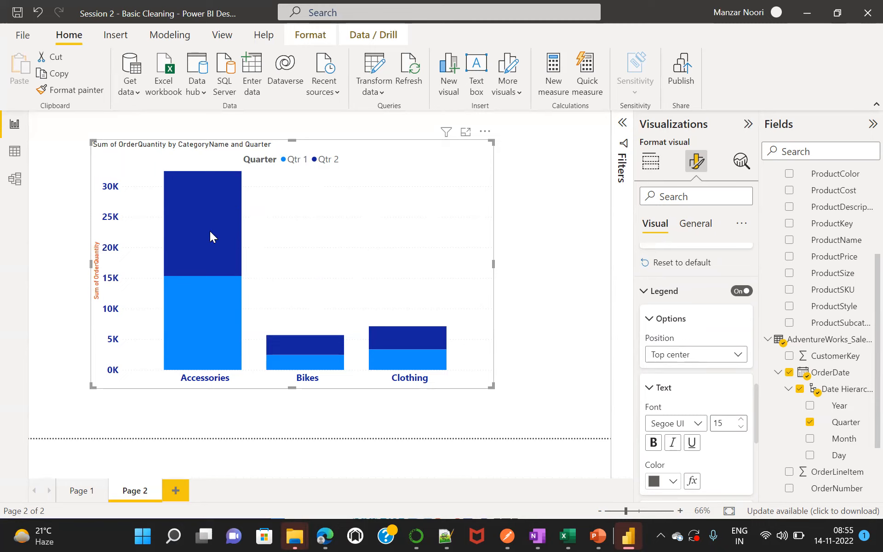
{"action": "mouse_move", "coordinate": [219, 324]}
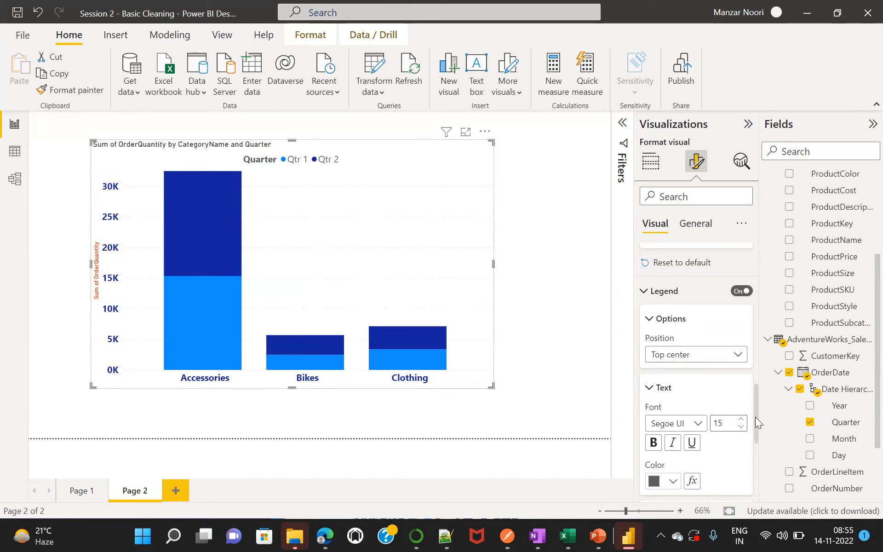
{"action": "scroll", "coordinate": [756, 413], "scroll_direction": "down", "scroll_amount": 3}
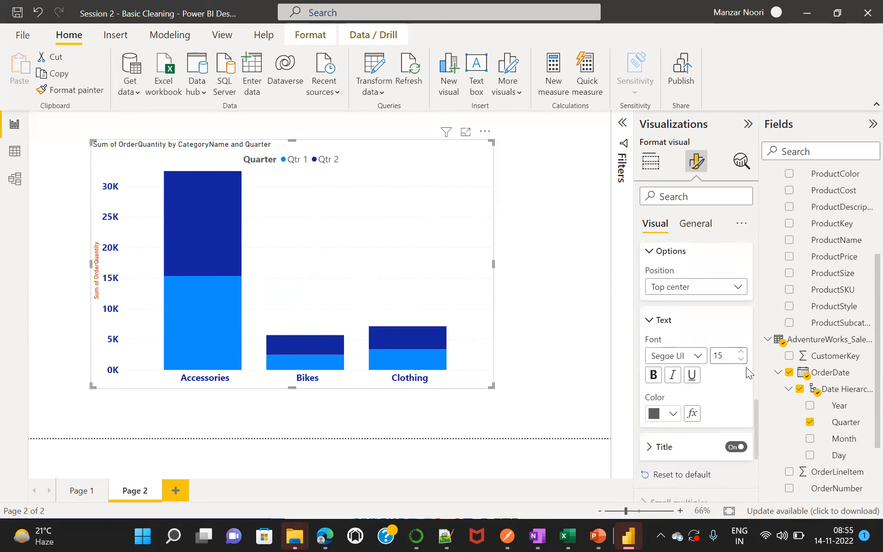
{"action": "left_click", "coordinate": [738, 286]}
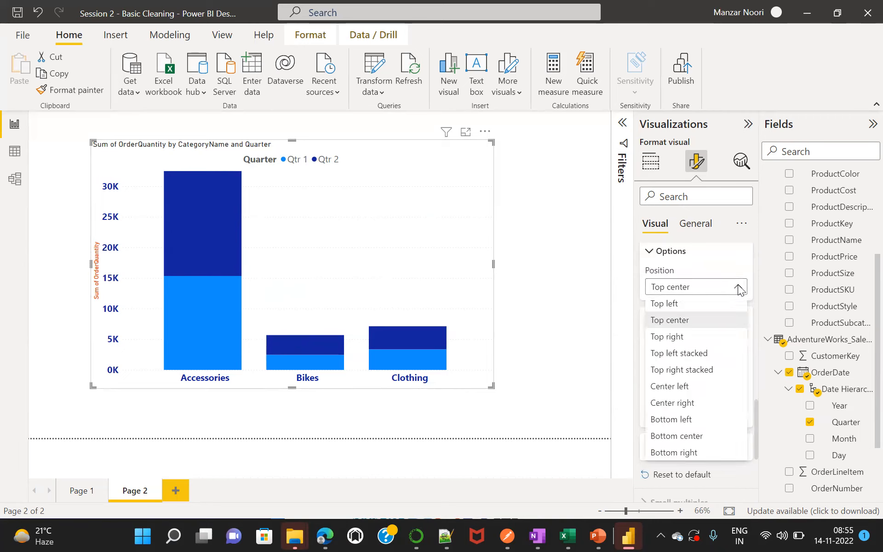
{"action": "left_click", "coordinate": [683, 336]}
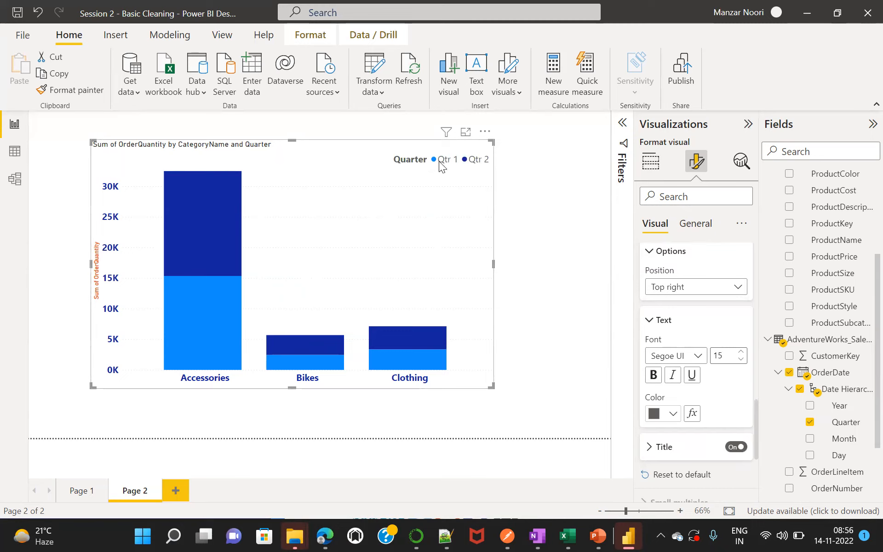
{"action": "left_click", "coordinate": [736, 290]}
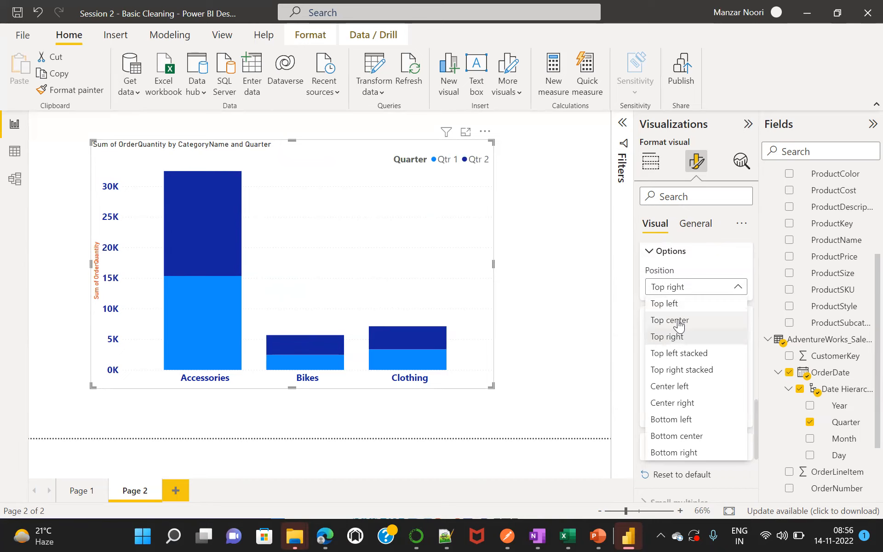
{"action": "left_click", "coordinate": [689, 353]}
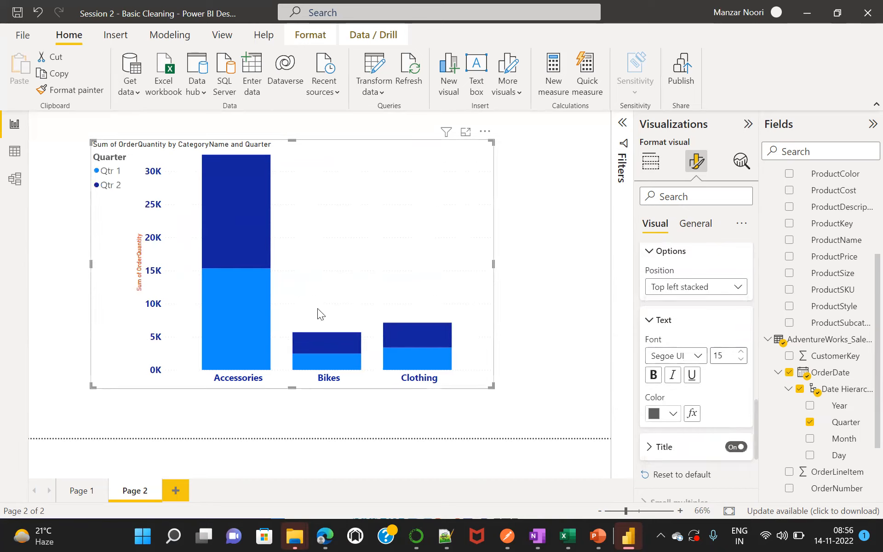
{"action": "left_click", "coordinate": [739, 288]}
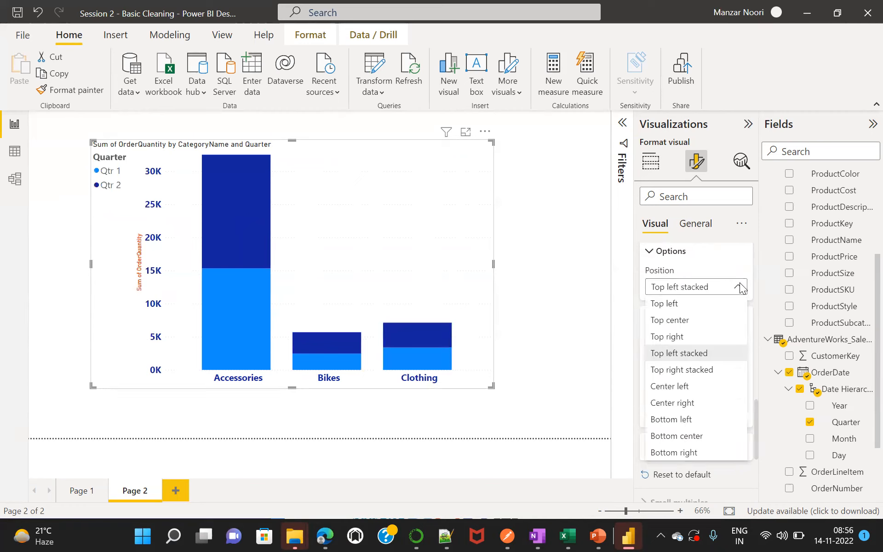
{"action": "left_click", "coordinate": [683, 321]}
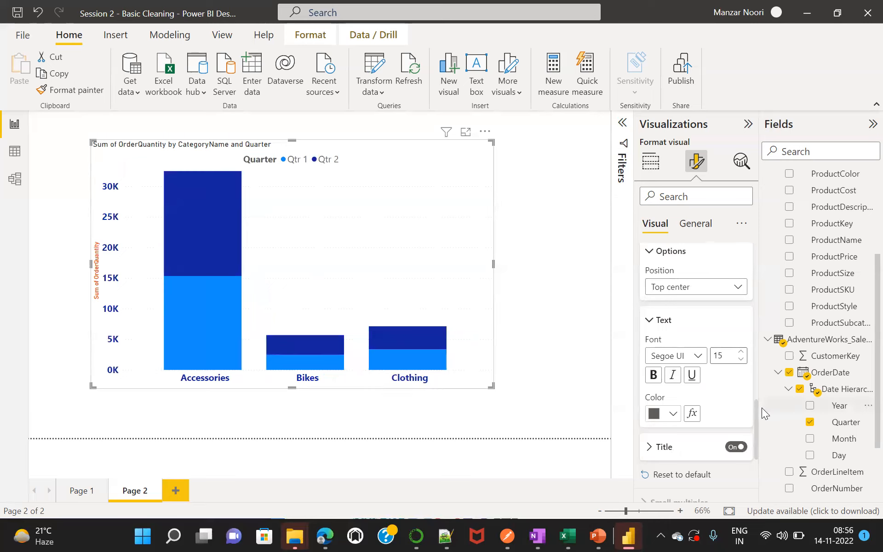
Collapse the legend's text options and the whole Legend section.
{"action": "left_click", "coordinate": [649, 322]}
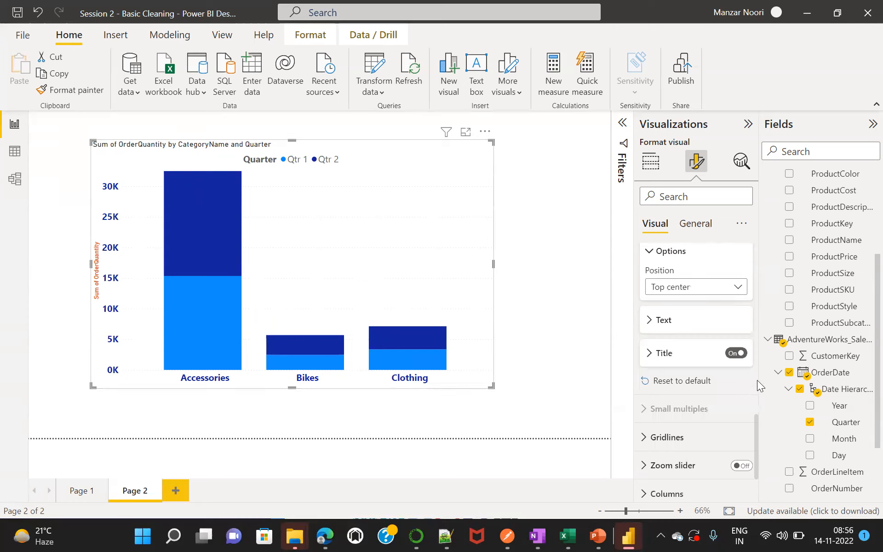
{"action": "left_click_drag", "start_coordinate": [754, 430], "coordinate": [753, 384]}
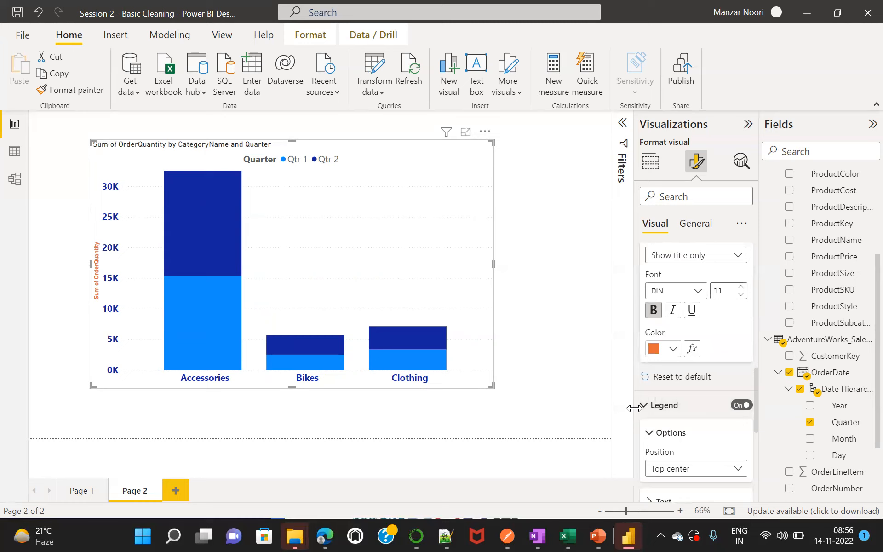
{"action": "left_click", "coordinate": [661, 405]}
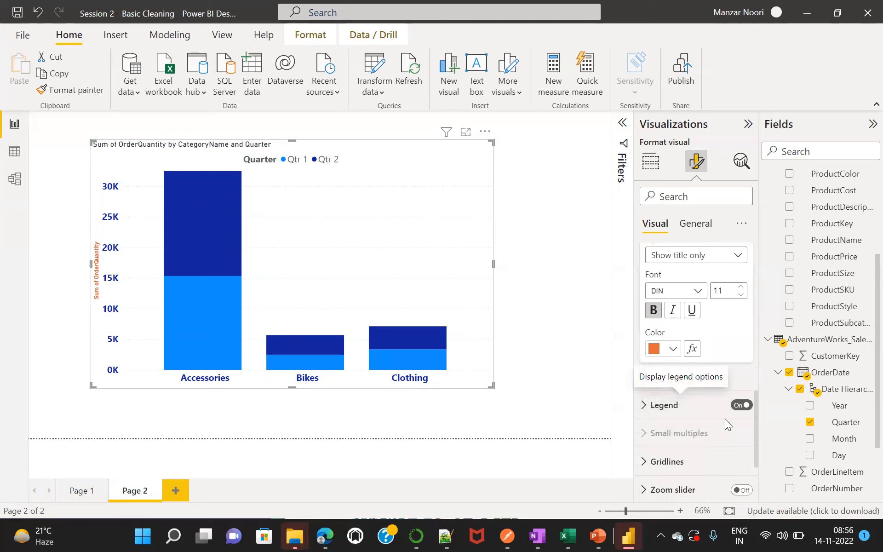
{"action": "left_click_drag", "start_coordinate": [756, 420], "coordinate": [757, 461]}
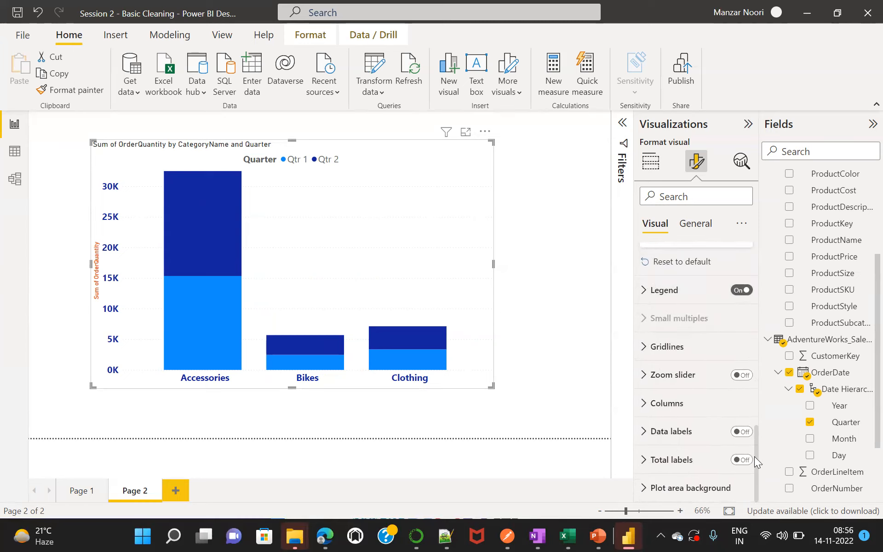
Open the gridline settings and color the horizontal gridlines black.
{"action": "left_click", "coordinate": [642, 351]}
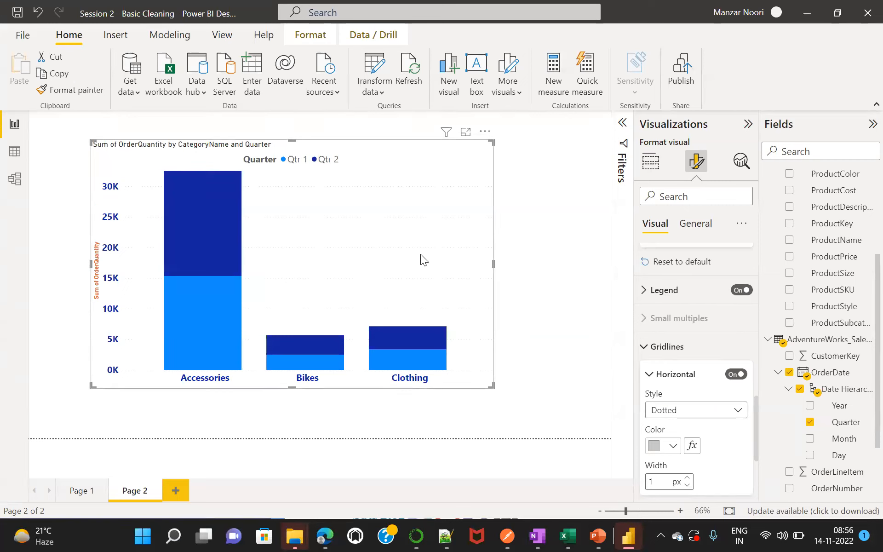
{"action": "left_click", "coordinate": [673, 447]}
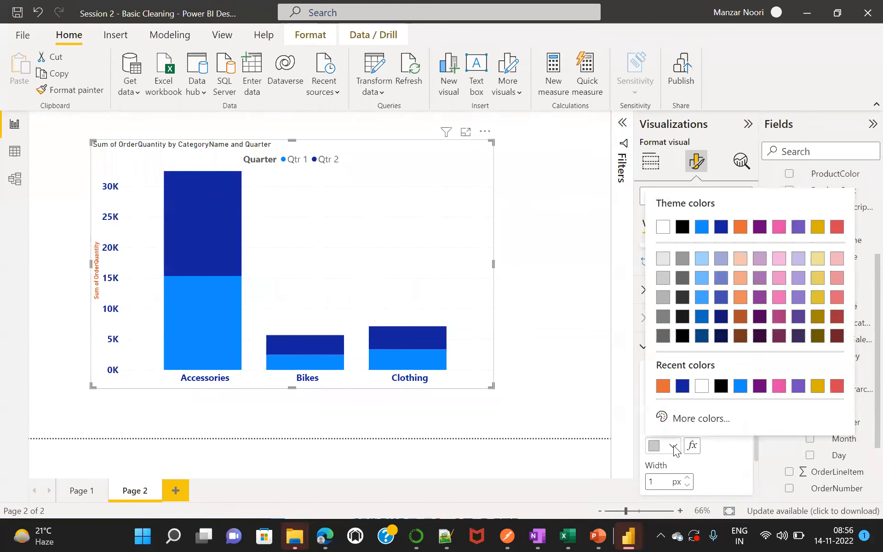
{"action": "left_click", "coordinate": [681, 336]}
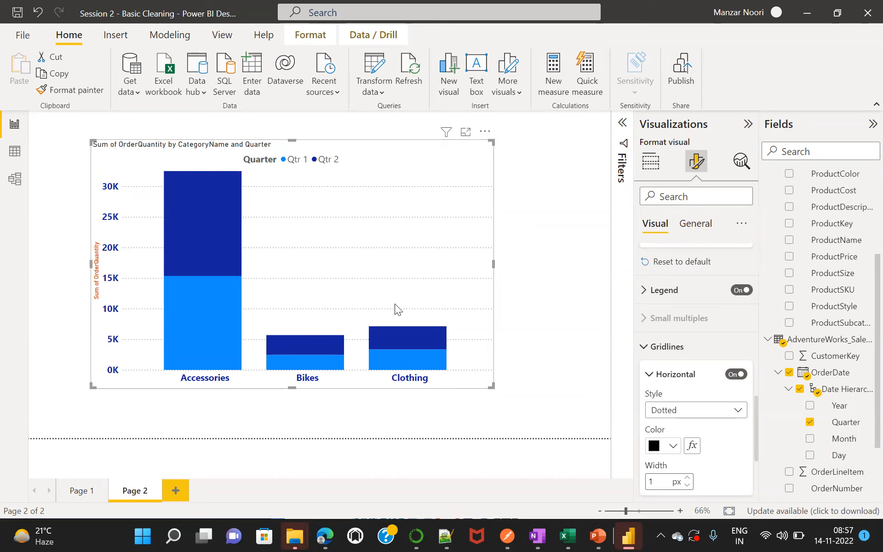
Change the horizontal gridlines' color to white and turn the horizontal gridlines off.
{"action": "left_click", "coordinate": [673, 448]}
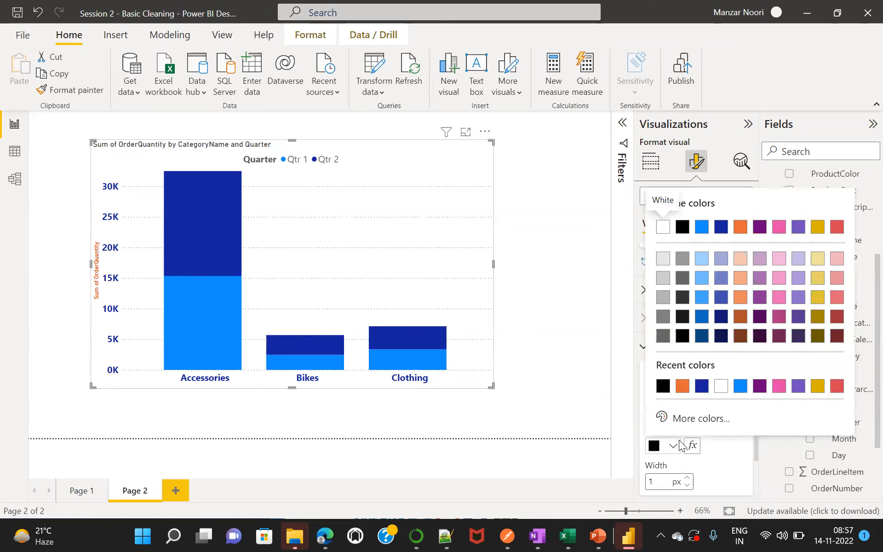
{"action": "left_click", "coordinate": [721, 387]}
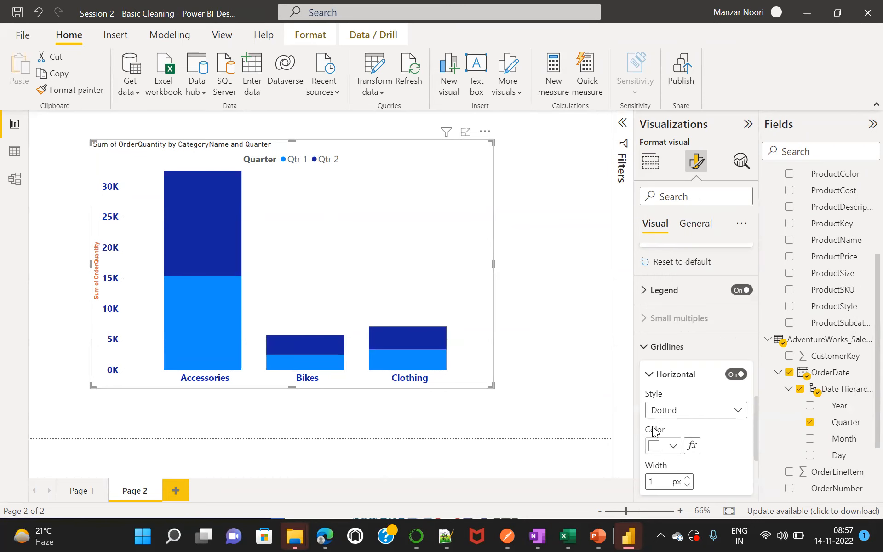
{"action": "left_click", "coordinate": [731, 376]}
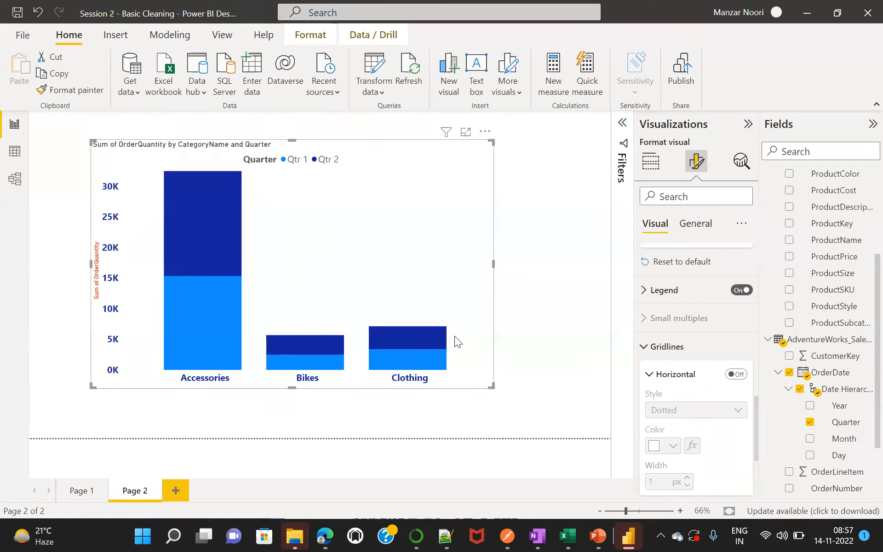
Collapse the horizontal gridline settings and open the column color settings for Qtr 1 and Qtr 2.
{"action": "left_click", "coordinate": [651, 376]}
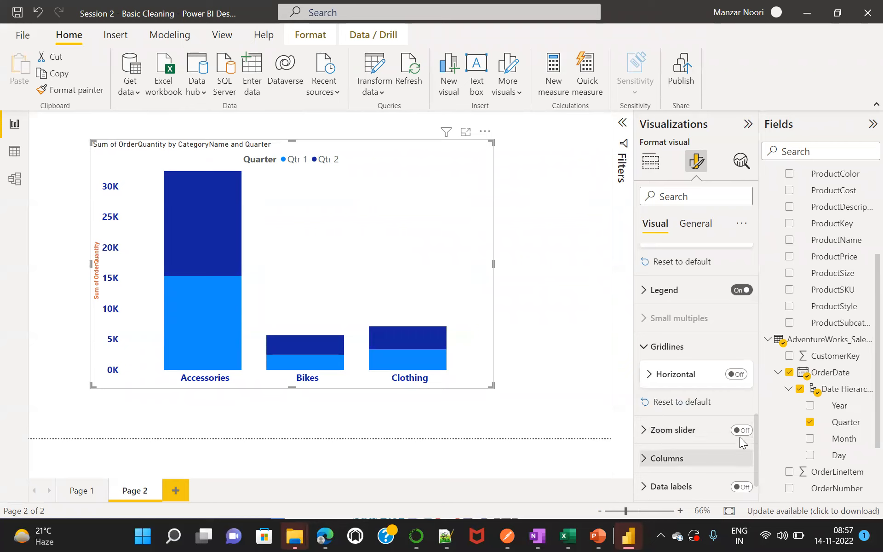
{"action": "left_click_drag", "start_coordinate": [755, 444], "coordinate": [753, 464]}
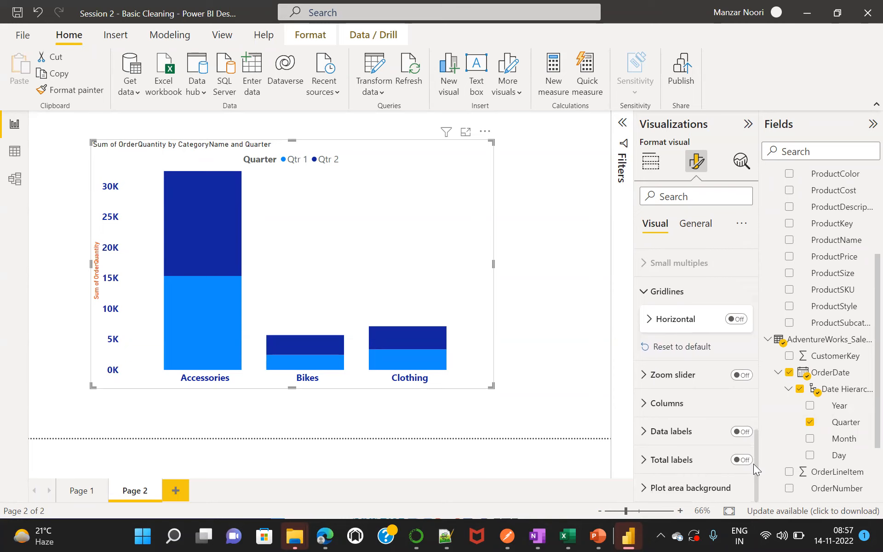
{"action": "left_click", "coordinate": [643, 404]}
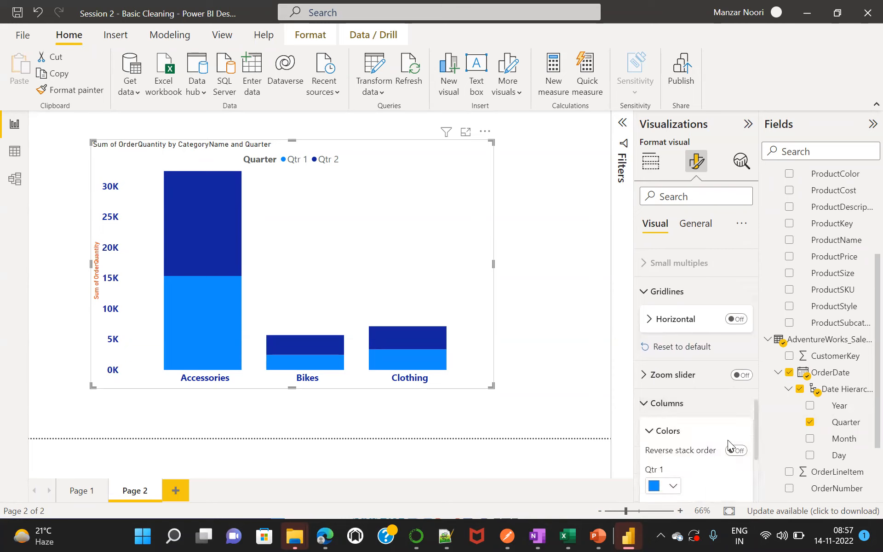
{"action": "left_click_drag", "start_coordinate": [755, 428], "coordinate": [758, 461]}
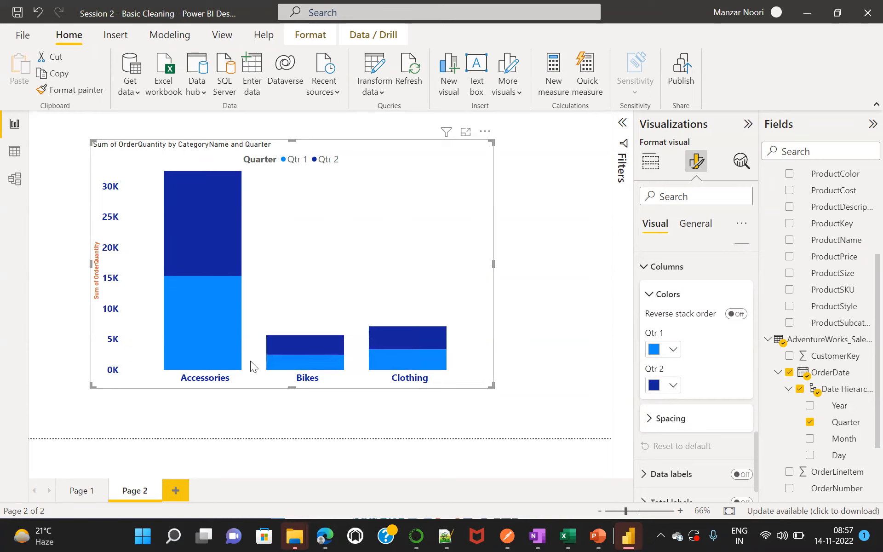
Try an inner padding of 2 px between the columns, return it to 20 px, and collapse the column settings.
{"action": "left_click", "coordinate": [652, 423]}
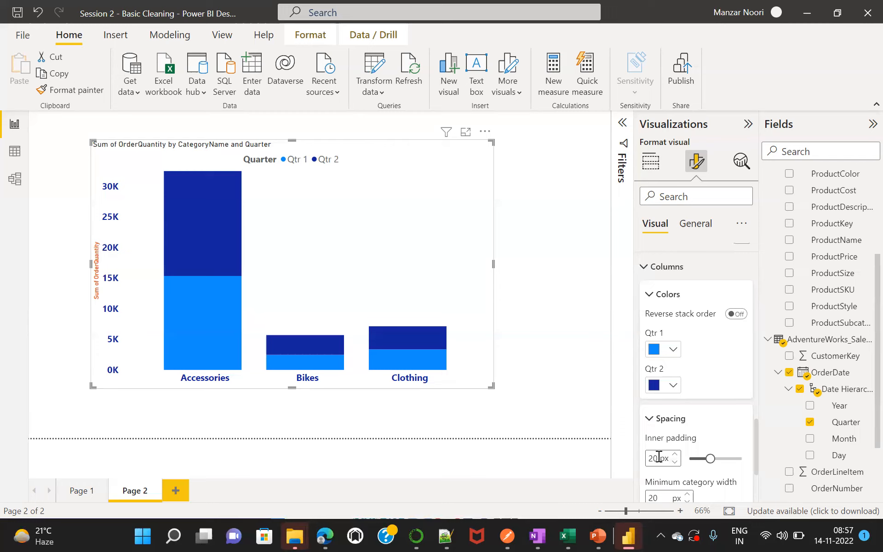
{"action": "key", "text": "BackSpace"}
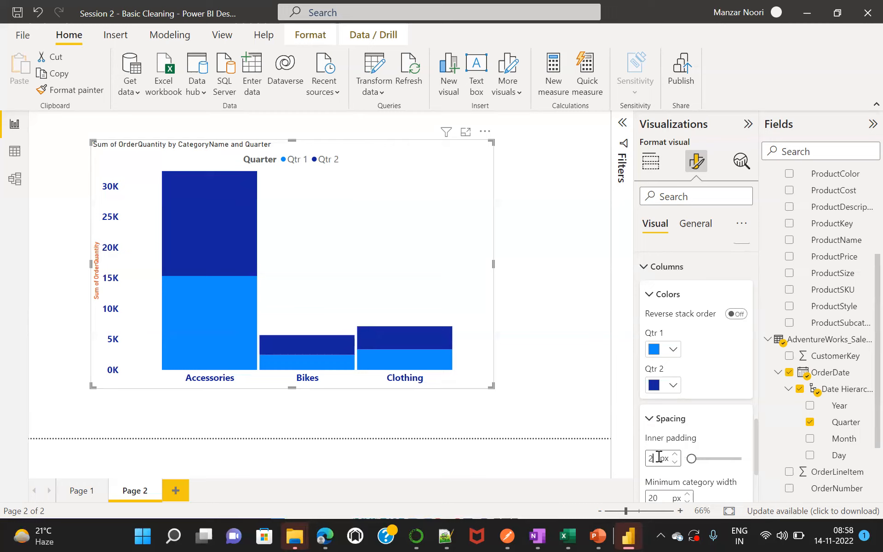
{"action": "type", "text": "0"}
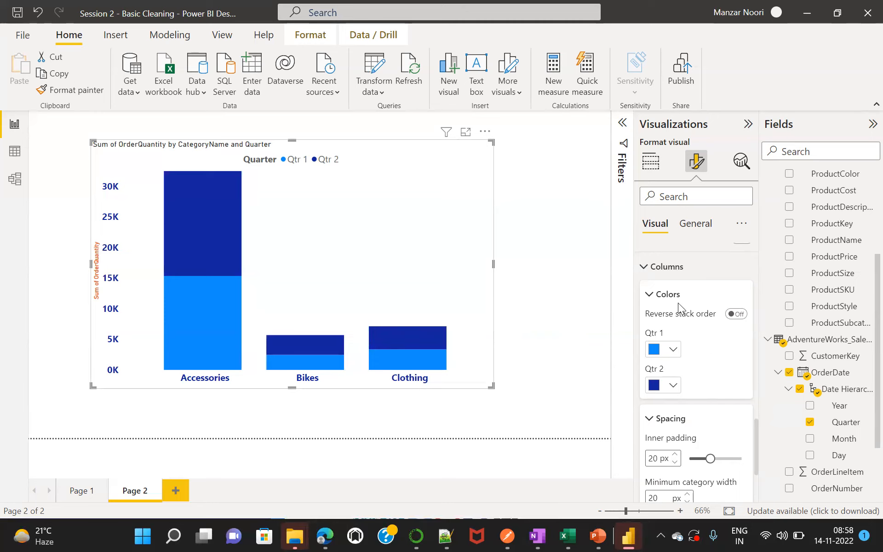
{"action": "left_click", "coordinate": [643, 266]}
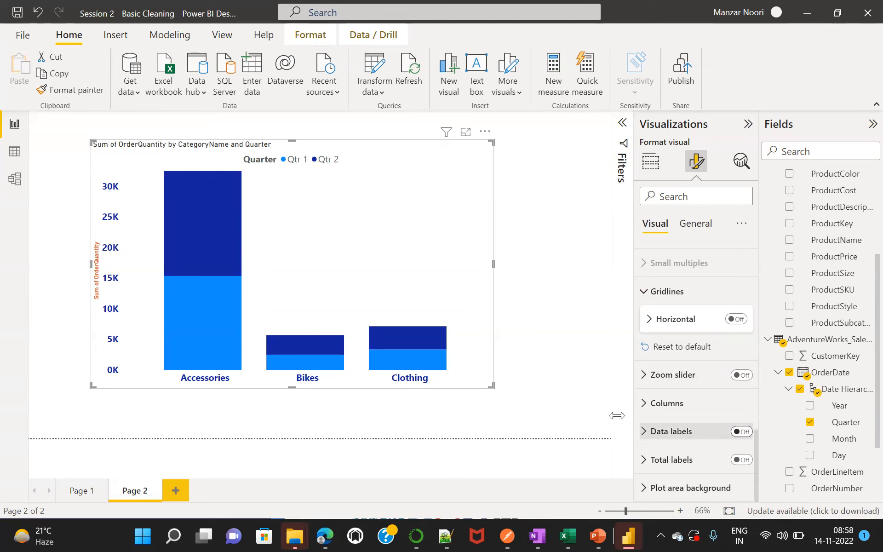
Turn on the chart's data labels and total labels, and switch the data labels back off.
{"action": "mouse_move", "coordinate": [214, 297]}
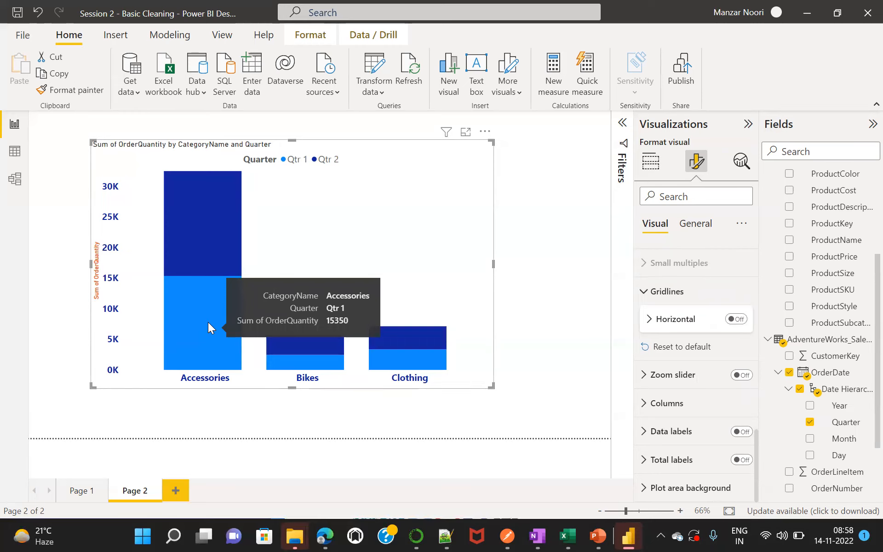
{"action": "mouse_move", "coordinate": [196, 194]}
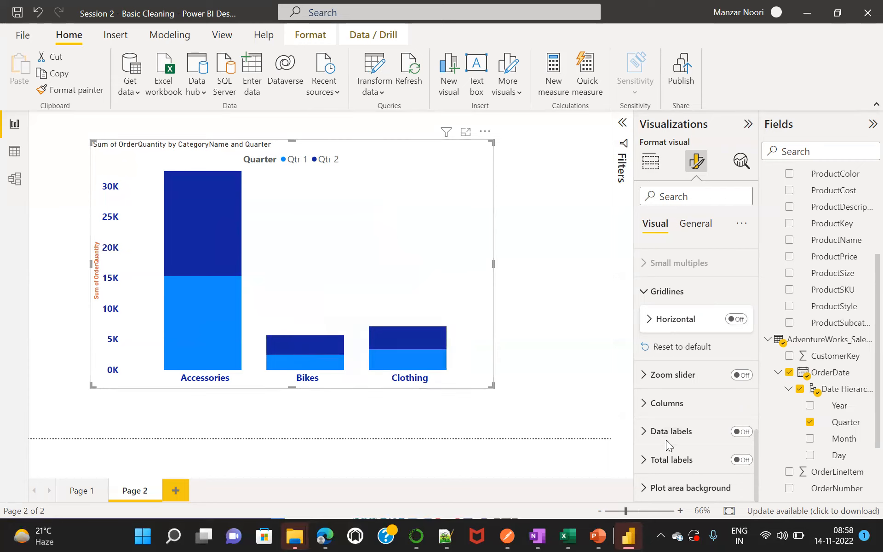
{"action": "left_click", "coordinate": [744, 433]}
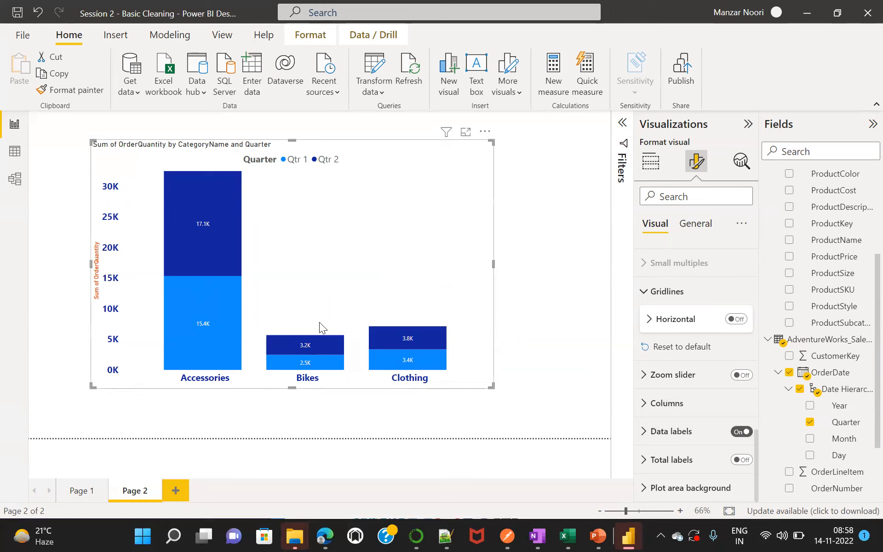
{"action": "left_click", "coordinate": [747, 461]}
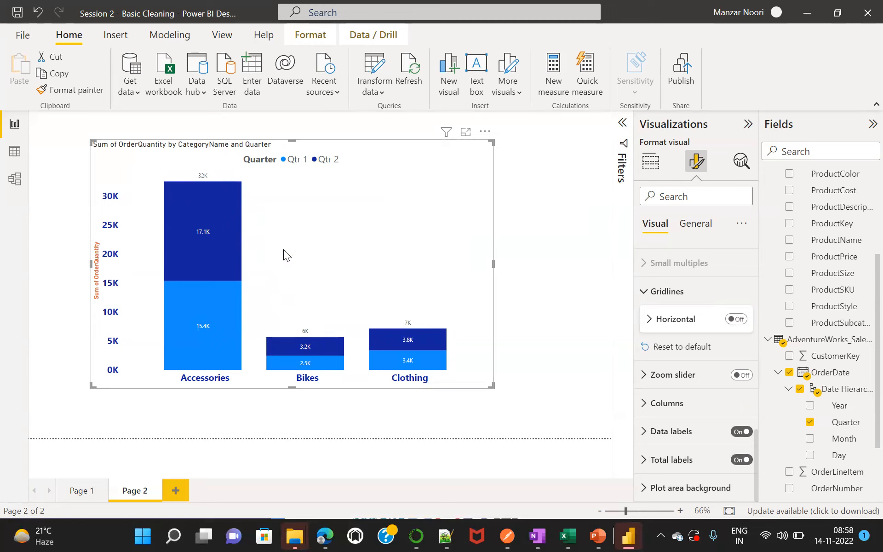
{"action": "left_click", "coordinate": [739, 432]}
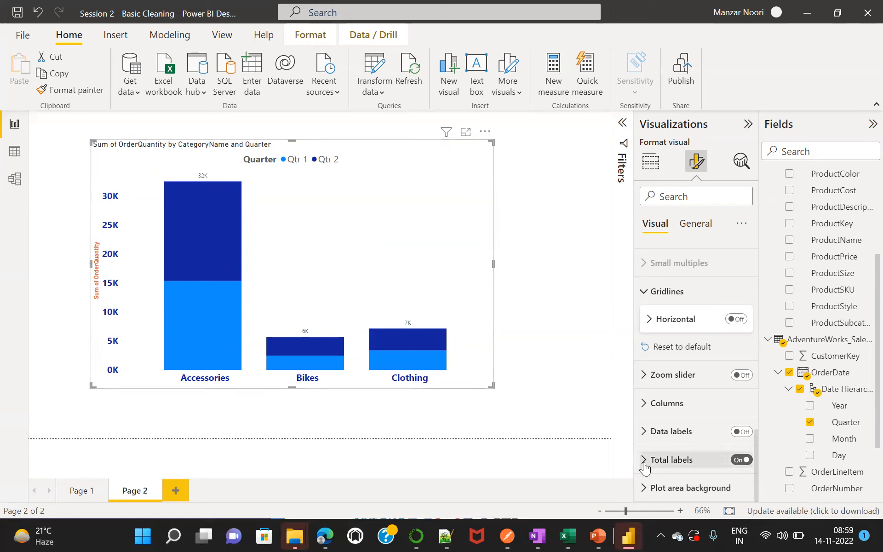
Format the total label values as size 12, bold and dark blue.
{"action": "left_click", "coordinate": [725, 460]}
{"action": "left_click_drag", "start_coordinate": [757, 416], "coordinate": [761, 448]}
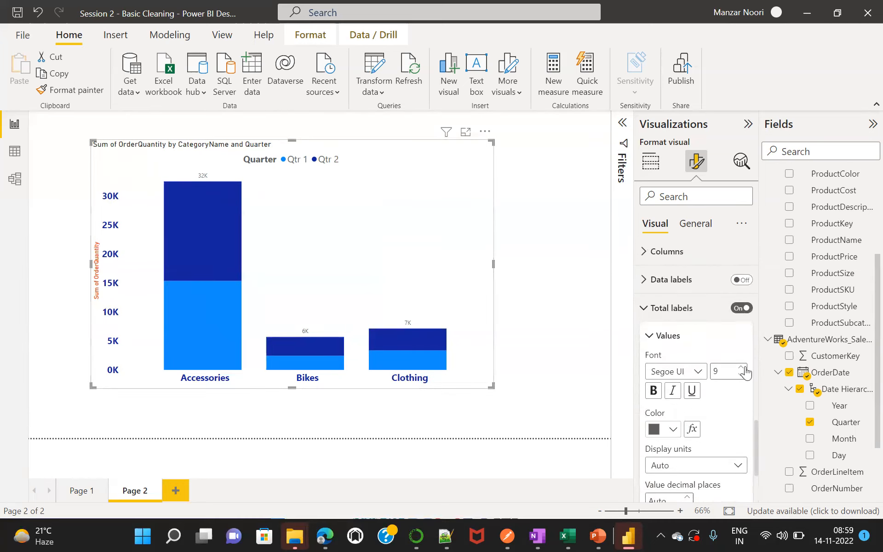
{"action": "key", "text": "BackSpace"}
{"action": "type", "text": "12"}
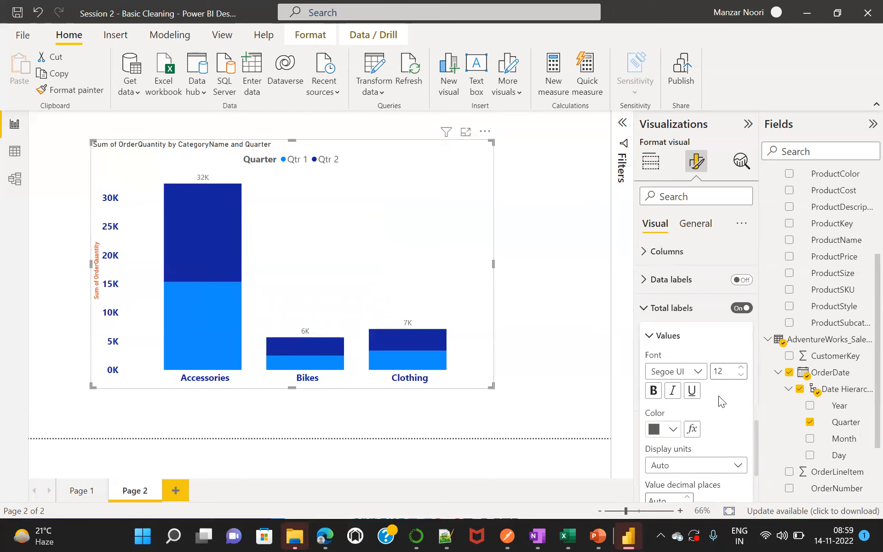
{"action": "left_click", "coordinate": [655, 391]}
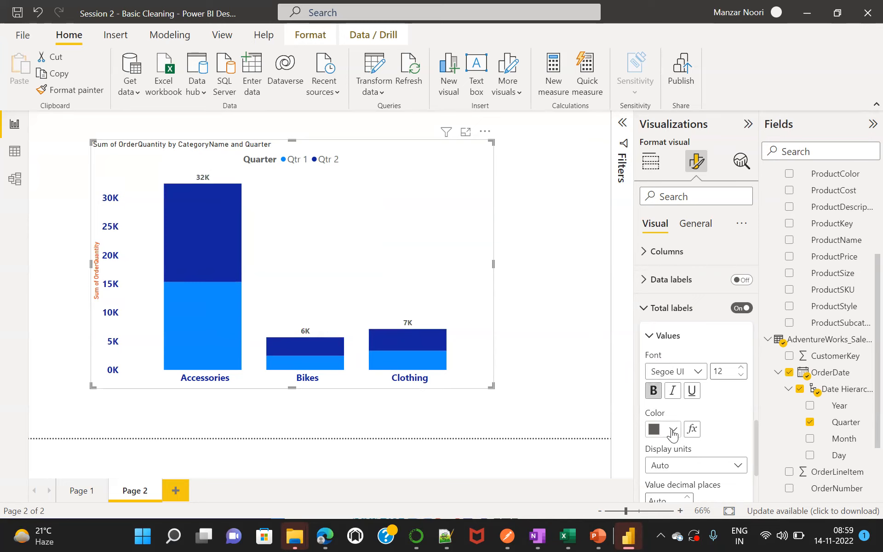
{"action": "left_click", "coordinate": [673, 431]}
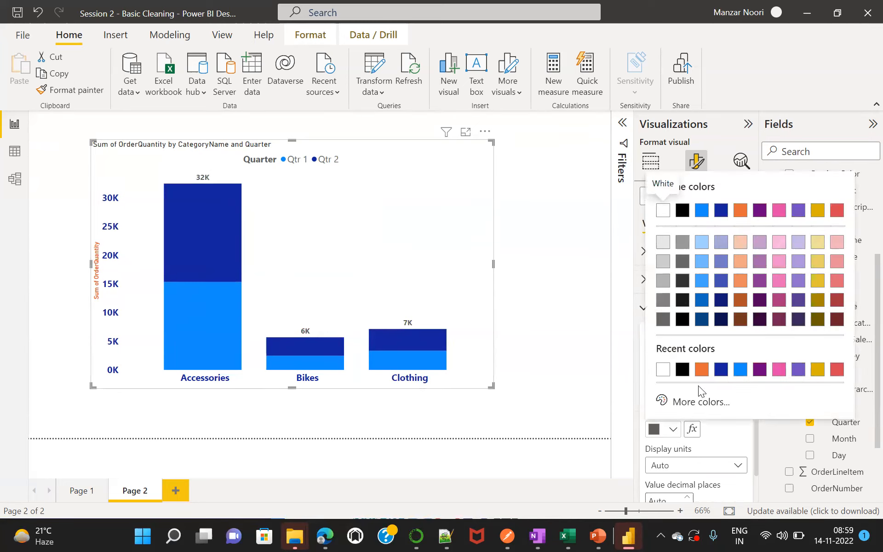
{"action": "left_click", "coordinate": [721, 370]}
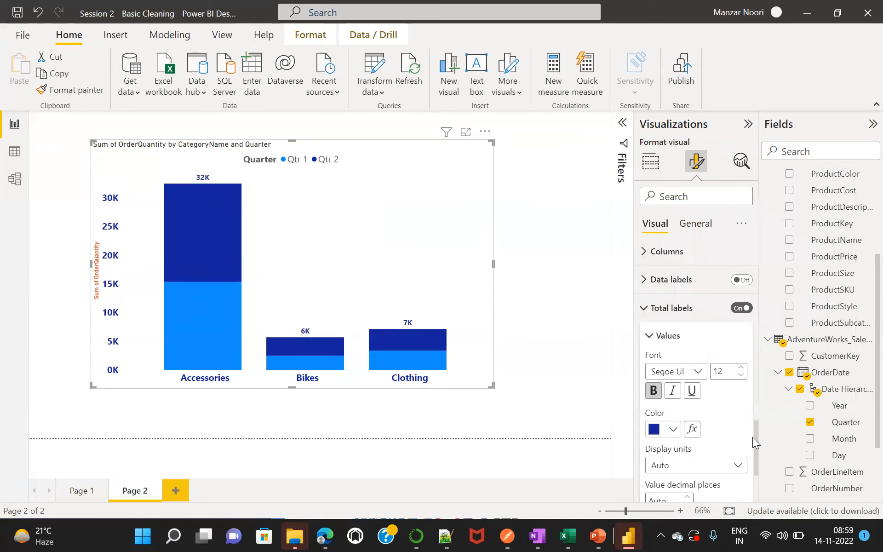
Turn on the total labels' background, color it gold and set its transparency to about 51%.
{"action": "left_click_drag", "start_coordinate": [755, 441], "coordinate": [759, 465]}
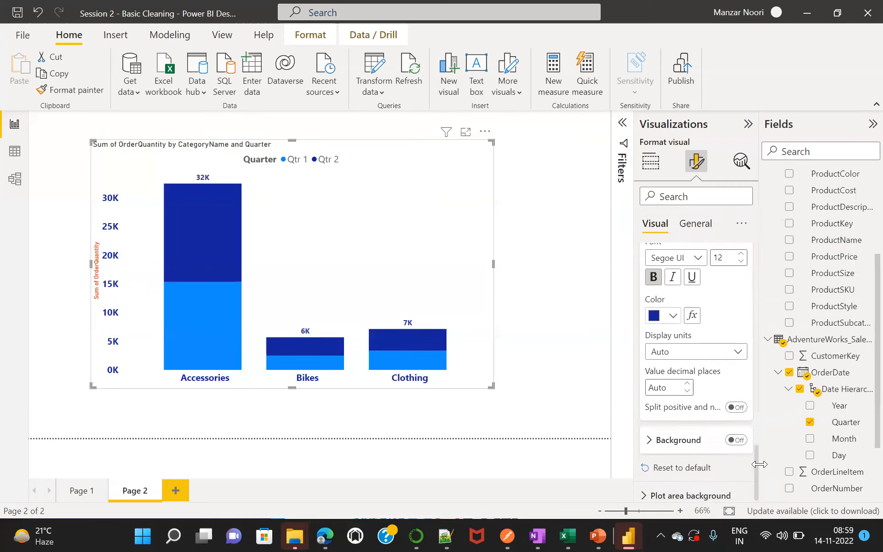
{"action": "left_click", "coordinate": [738, 440]}
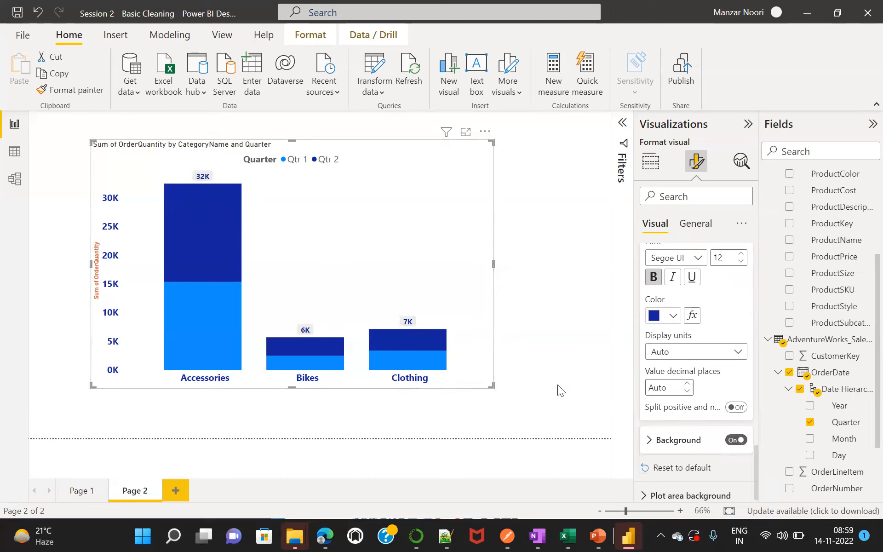
{"action": "left_click", "coordinate": [648, 442]}
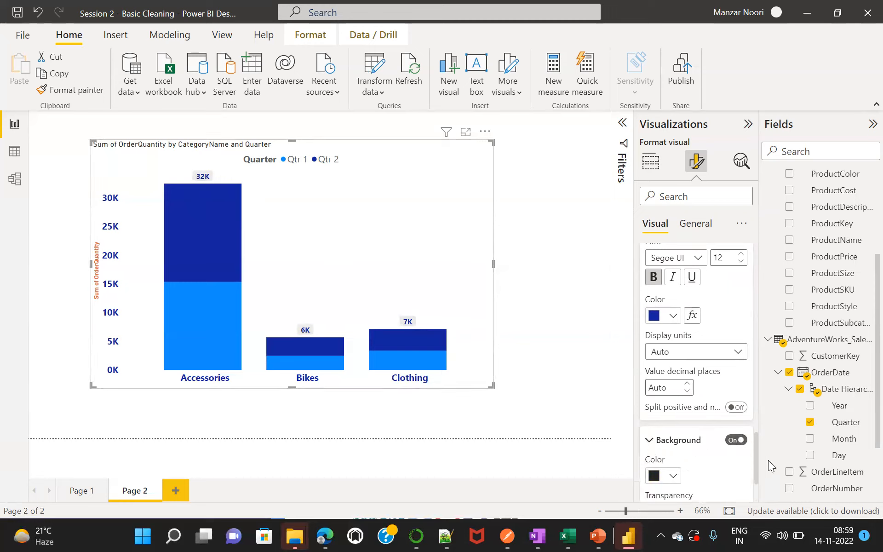
{"action": "scroll", "coordinate": [756, 459], "scroll_direction": "down", "scroll_amount": 3}
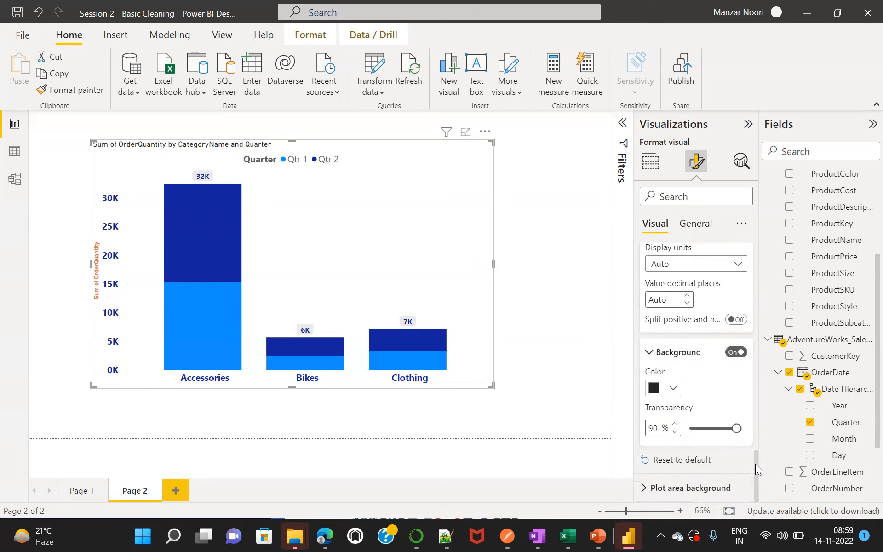
{"action": "left_click", "coordinate": [676, 390]}
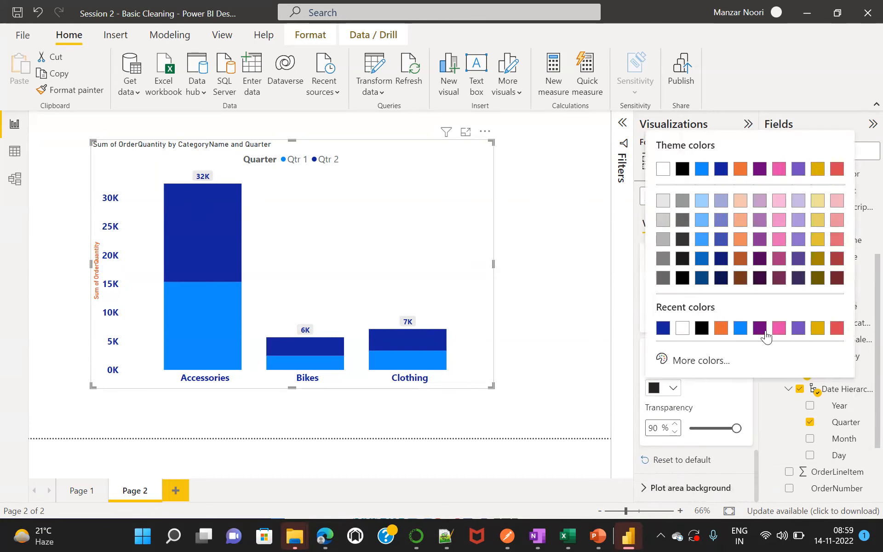
{"action": "left_click", "coordinate": [818, 328]}
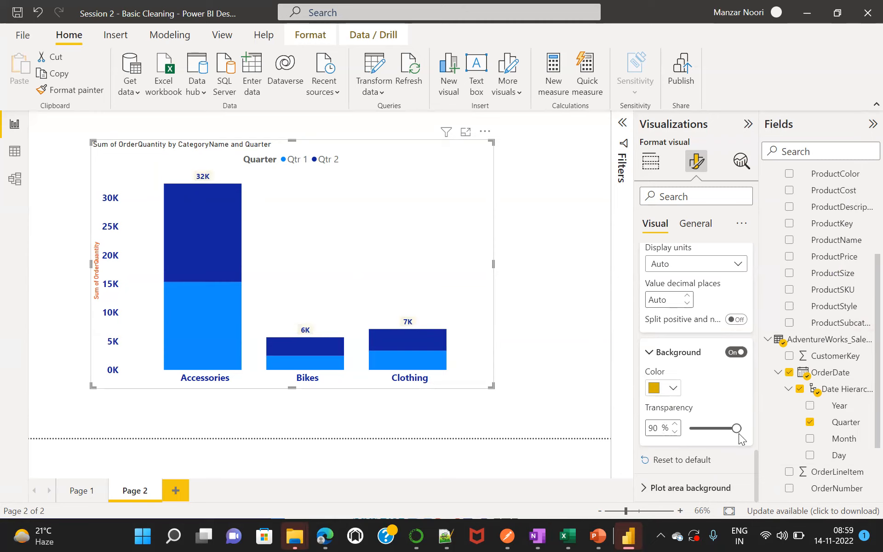
{"action": "left_click_drag", "start_coordinate": [737, 429], "coordinate": [715, 430]}
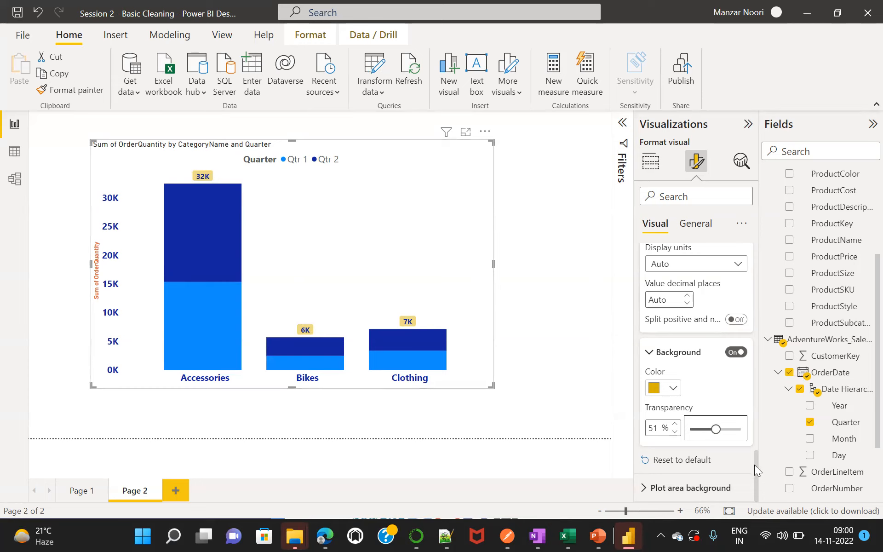
Return to the chart's field assignments and rename the X-axis field for this visual to "Category Name".
{"action": "left_click_drag", "start_coordinate": [755, 496], "coordinate": [752, 255]}
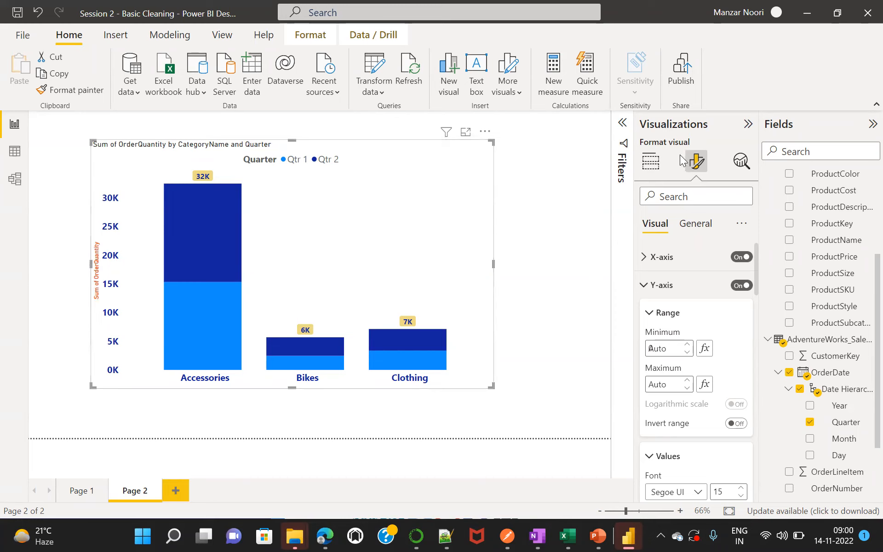
{"action": "left_click", "coordinate": [651, 163]}
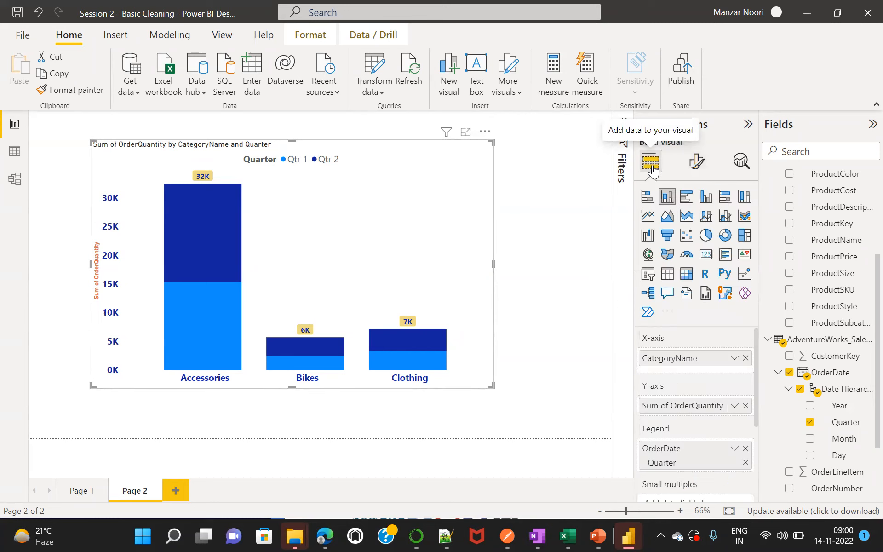
{"action": "double_click", "coordinate": [676, 359]}
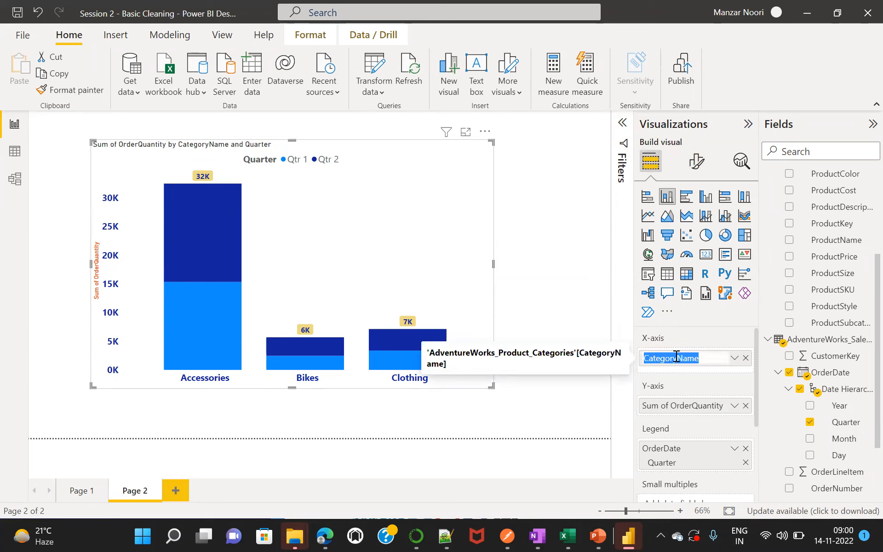
{"action": "left_click", "coordinate": [676, 357]}
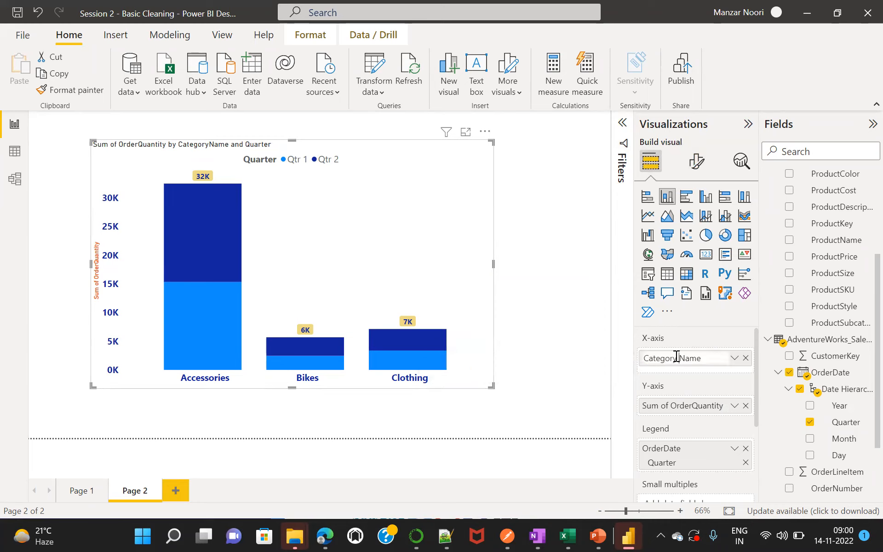
{"action": "left_click", "coordinate": [628, 383]}
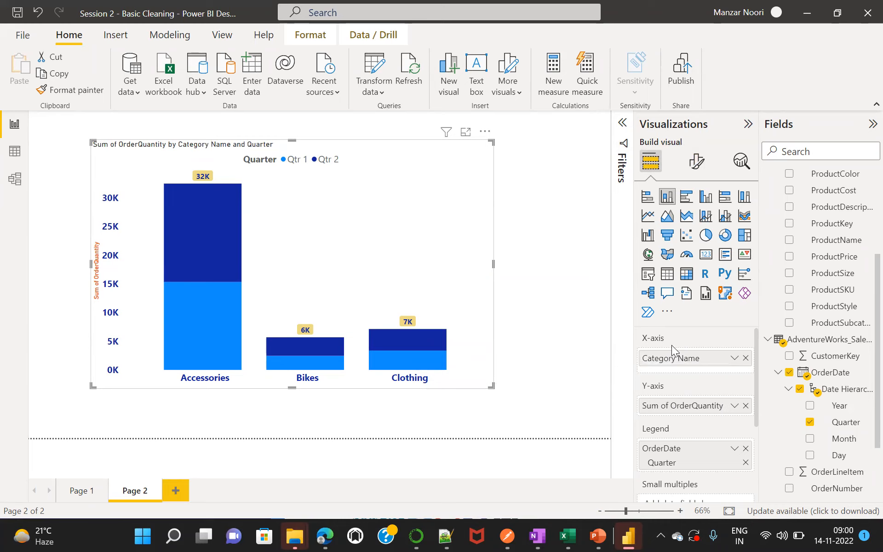
Rename the Y-axis field for this visual to "Order Quantity".
{"action": "double_click", "coordinate": [671, 406]}
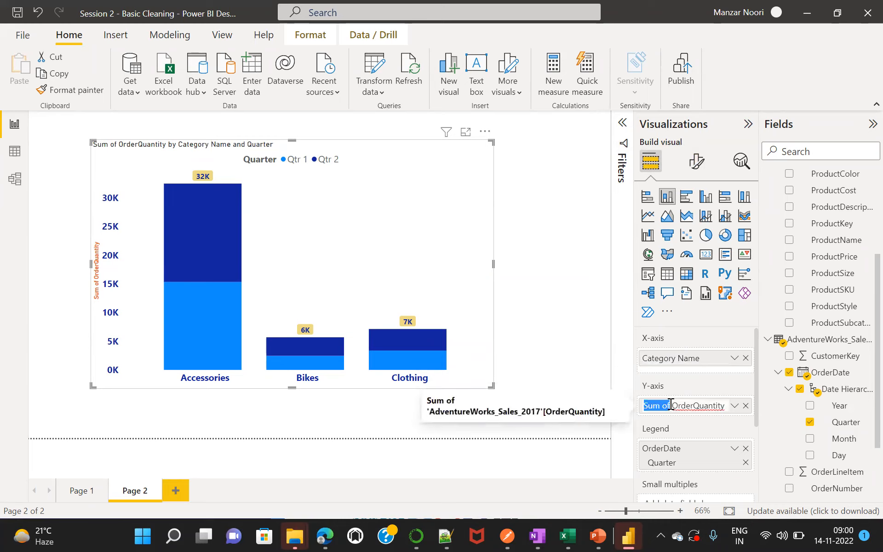
{"action": "left_click", "coordinate": [672, 405]}
{"action": "key", "text": "BackSpace"}
{"action": "key", "text": "BackSpace"}
{"action": "key", "text": "BackSpace"}
{"action": "key", "text": "BackSpace"}
{"action": "key", "text": "BackSpace"}
{"action": "key", "text": "BackSpace"}
{"action": "key", "text": "BackSpace"}
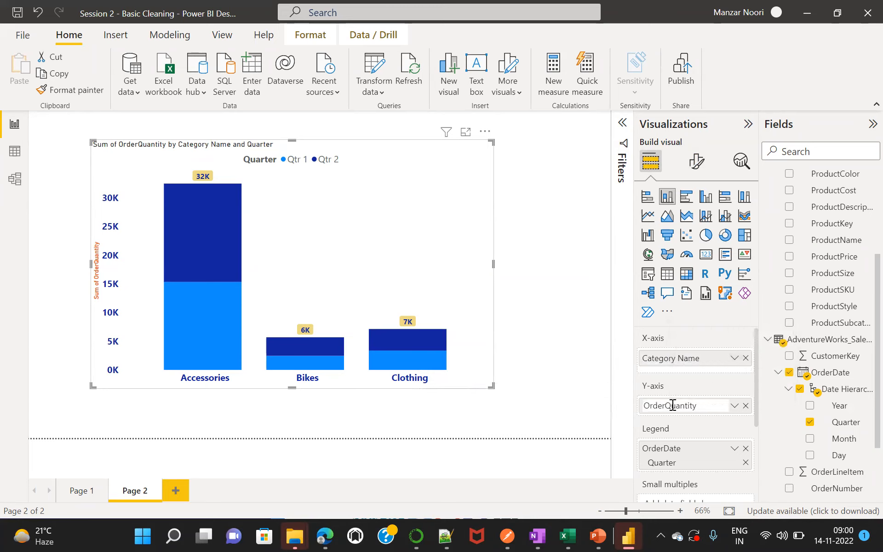
{"action": "right_click", "coordinate": [666, 405]}
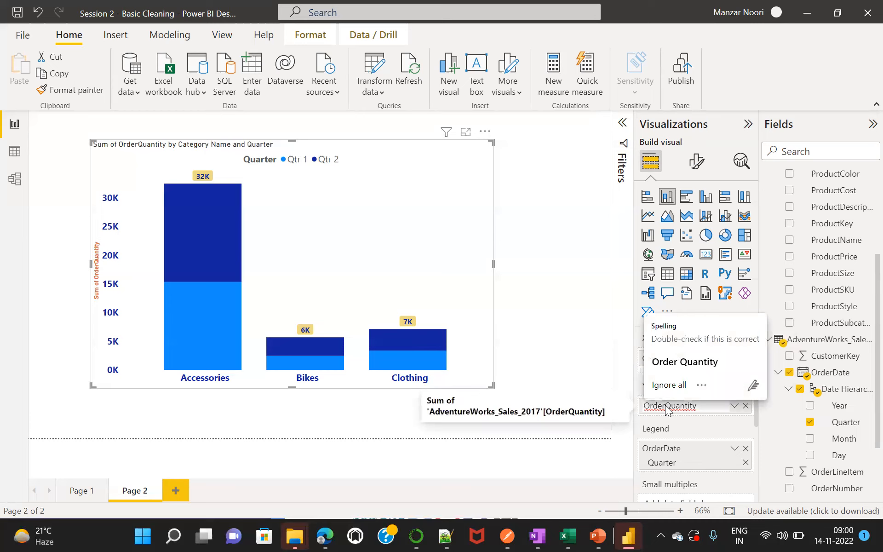
{"action": "left_click", "coordinate": [680, 360]}
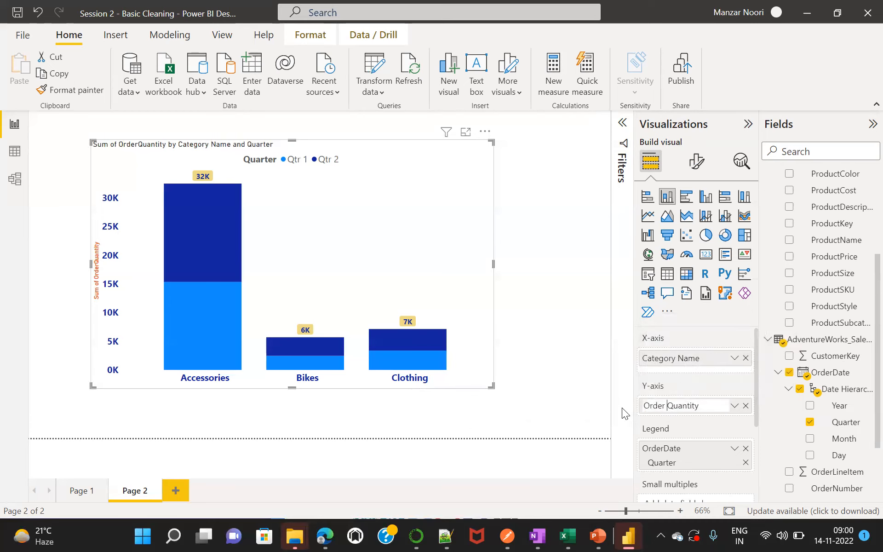
{"action": "key", "text": "Return"}
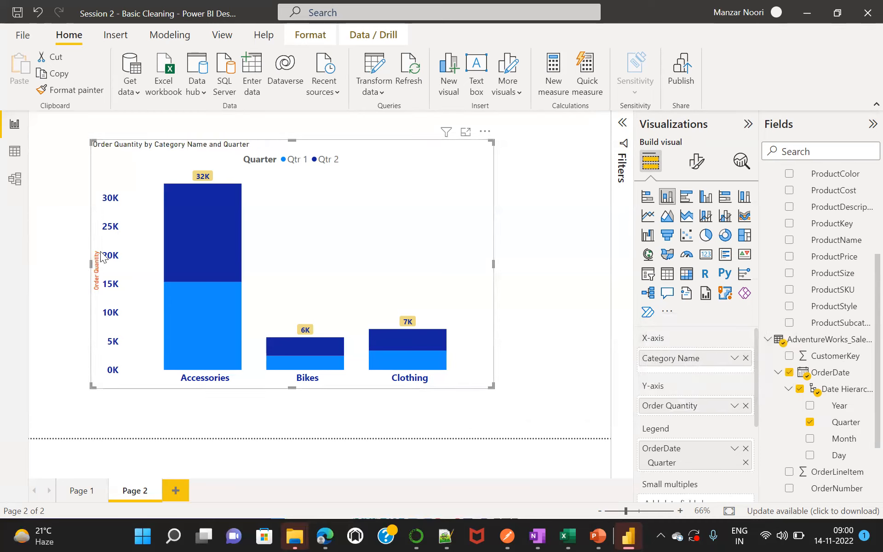
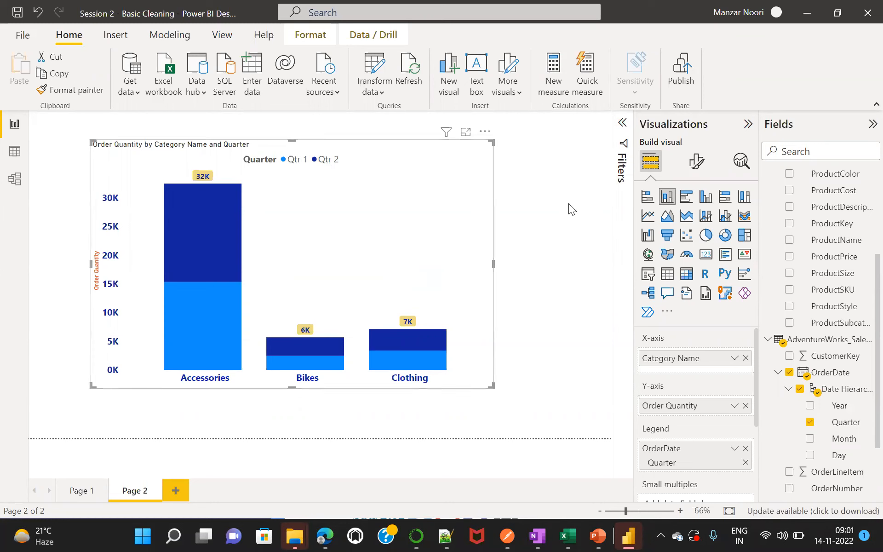
Return to the chart's format settings and collapse the expanded Y-axis, gridlines and total labels sections.
{"action": "left_click", "coordinate": [697, 163]}
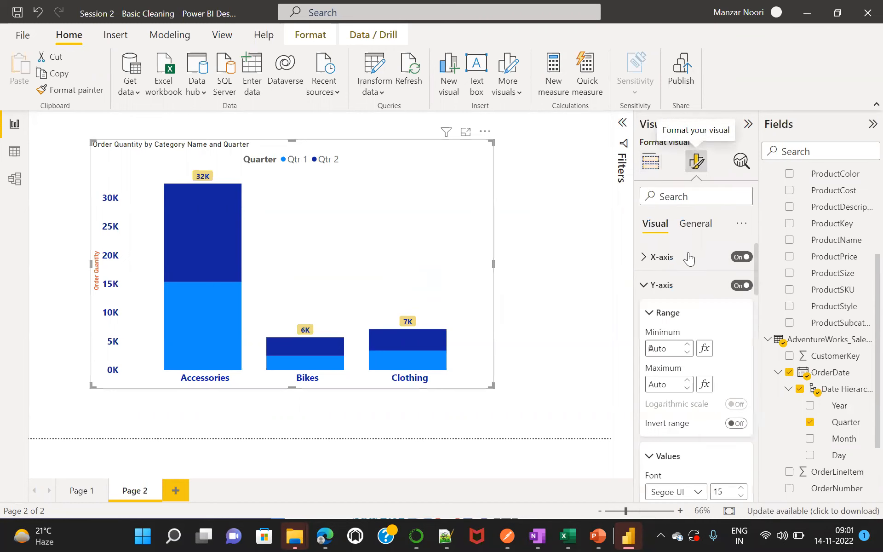
{"action": "left_click", "coordinate": [690, 225]}
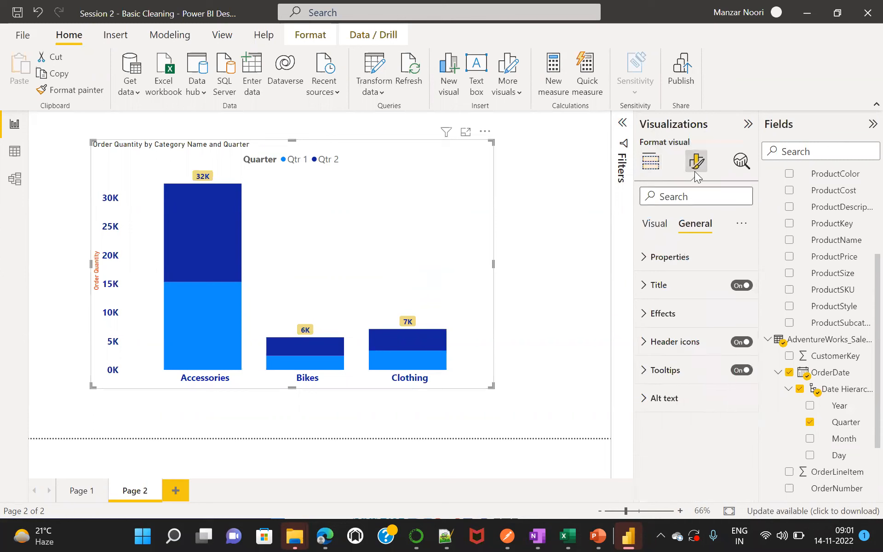
{"action": "left_click", "coordinate": [655, 221]}
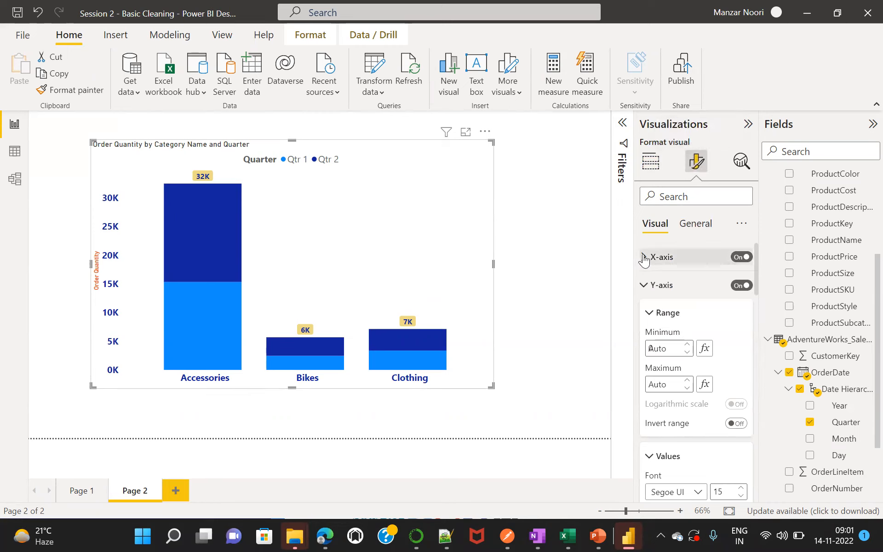
{"action": "left_click", "coordinate": [644, 286]}
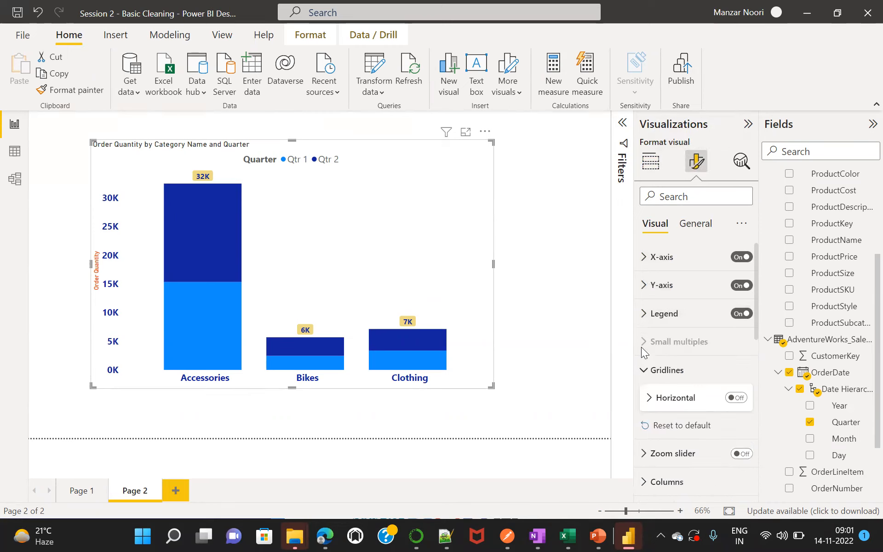
{"action": "left_click", "coordinate": [644, 370]}
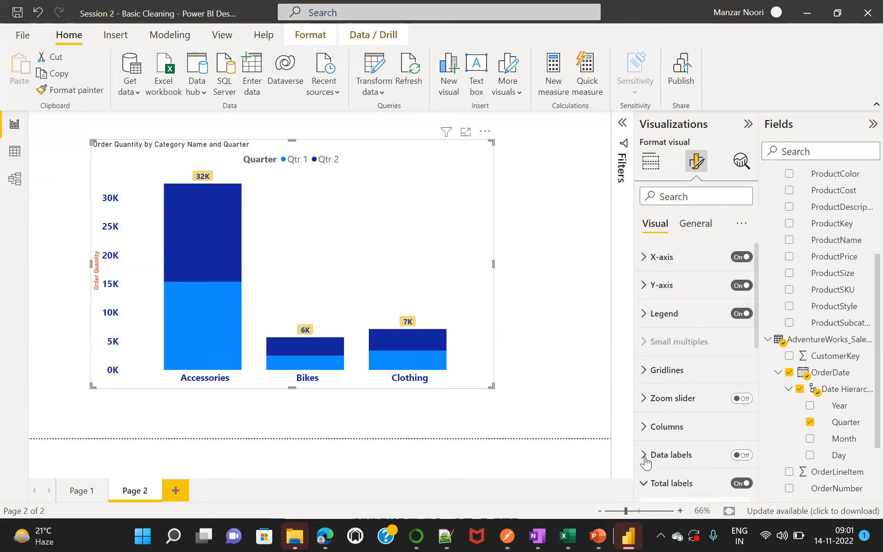
{"action": "left_click_drag", "start_coordinate": [757, 334], "coordinate": [756, 371]}
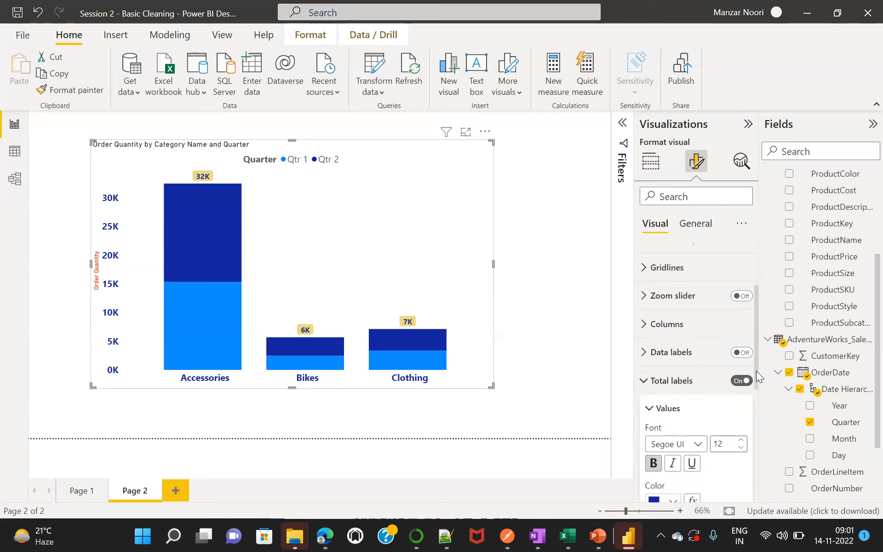
{"action": "left_click", "coordinate": [643, 383]}
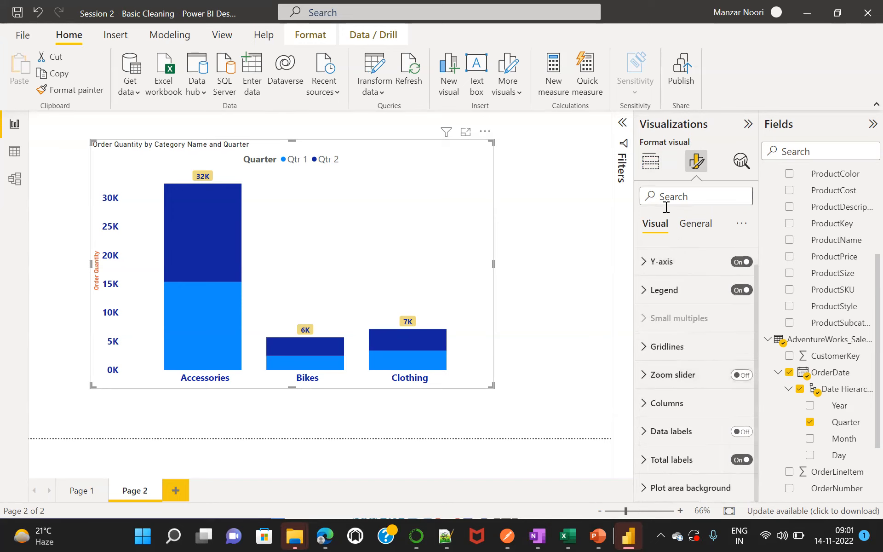
Open the chart's title settings, try Heading 4 and Heading 6, and set the title's heading level to Normal.
{"action": "left_click", "coordinate": [694, 226]}
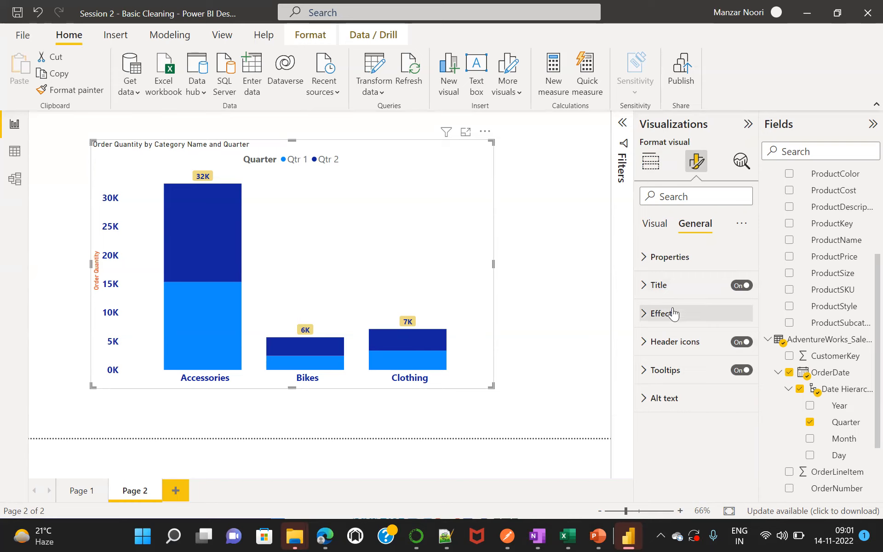
{"action": "left_click", "coordinate": [643, 286]}
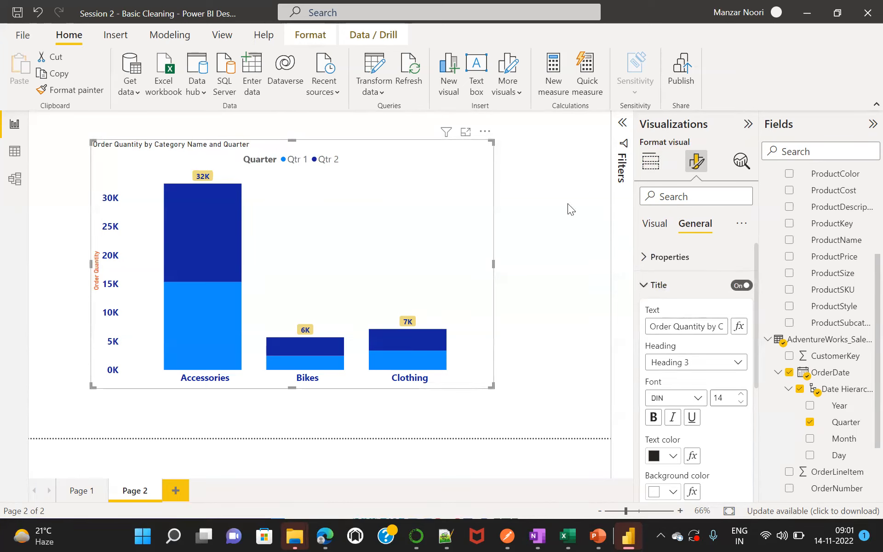
{"action": "left_click", "coordinate": [662, 325]}
{"action": "key", "text": "Home"}
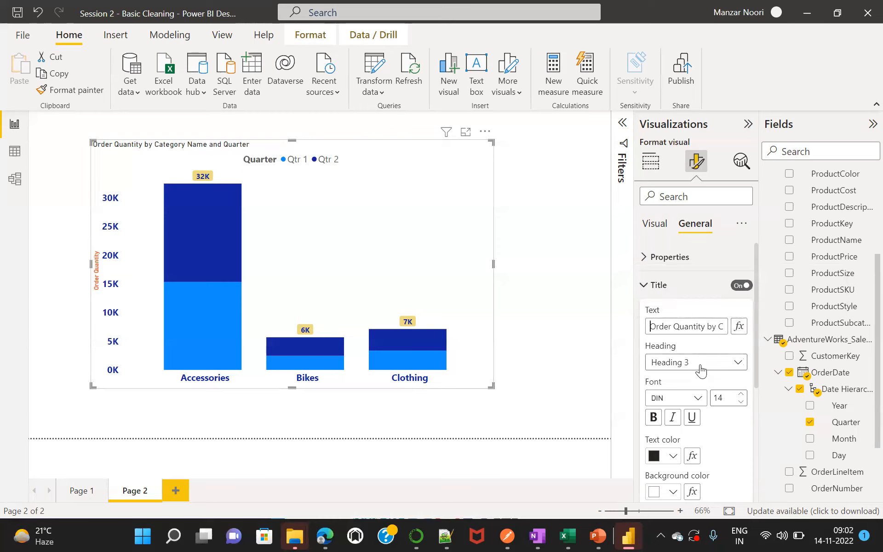
{"action": "left_click", "coordinate": [737, 363]}
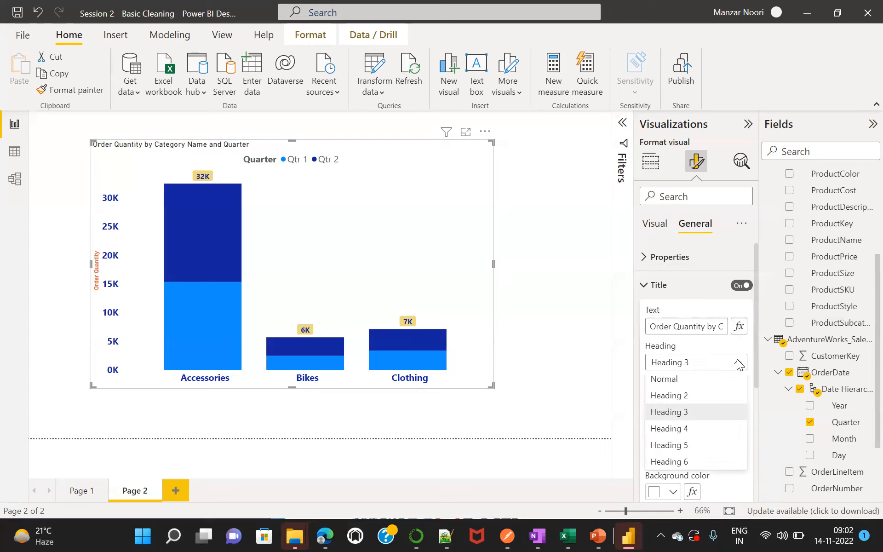
{"action": "left_click", "coordinate": [685, 429]}
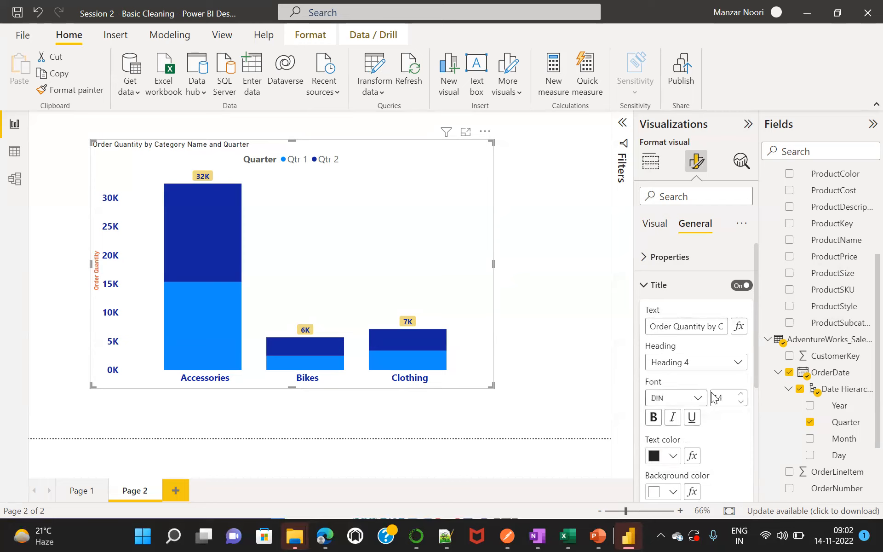
{"action": "left_click", "coordinate": [737, 362]}
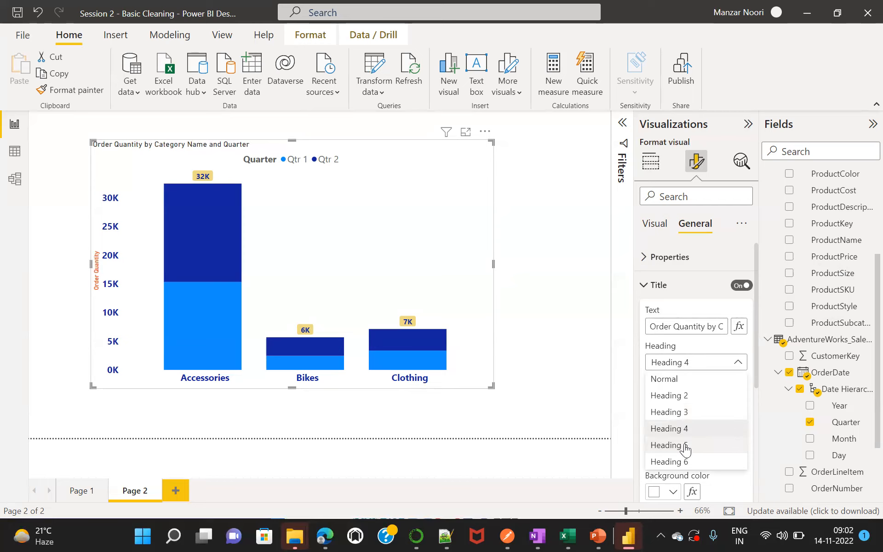
{"action": "left_click", "coordinate": [685, 461]}
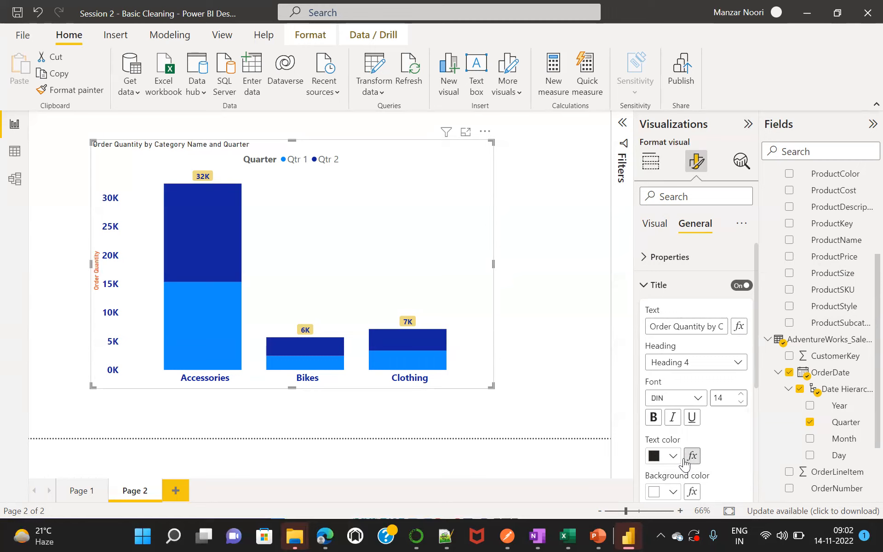
{"action": "left_click", "coordinate": [737, 364]}
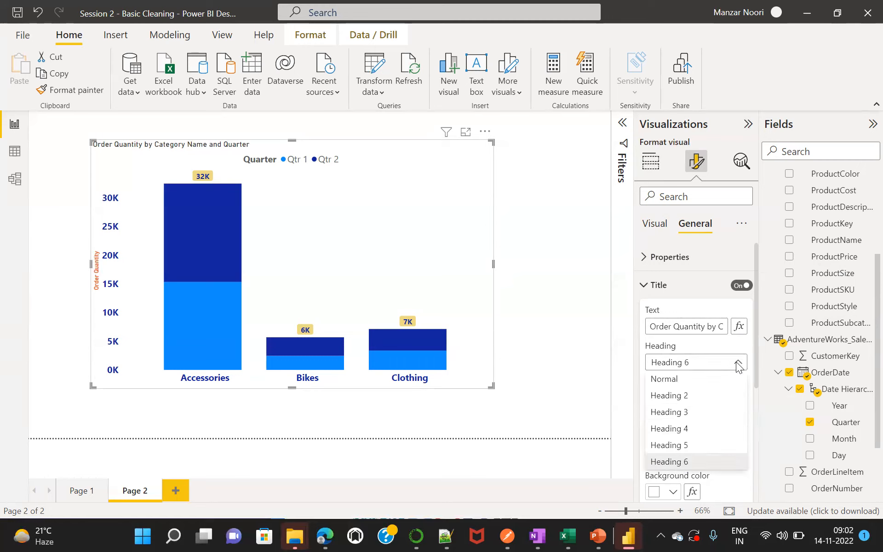
{"action": "left_click", "coordinate": [667, 379]}
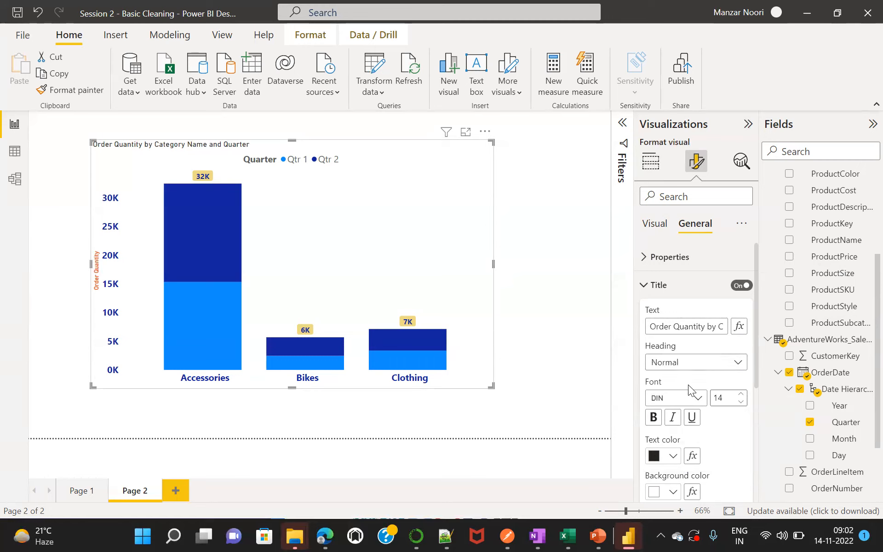
Format the chart title as bold, size 20 and dark blue (#12239E).
{"action": "left_click", "coordinate": [725, 399]}
{"action": "key", "text": "BackSpace"}
{"action": "key", "text": "BackSpace"}
{"action": "type", "text": "18"}
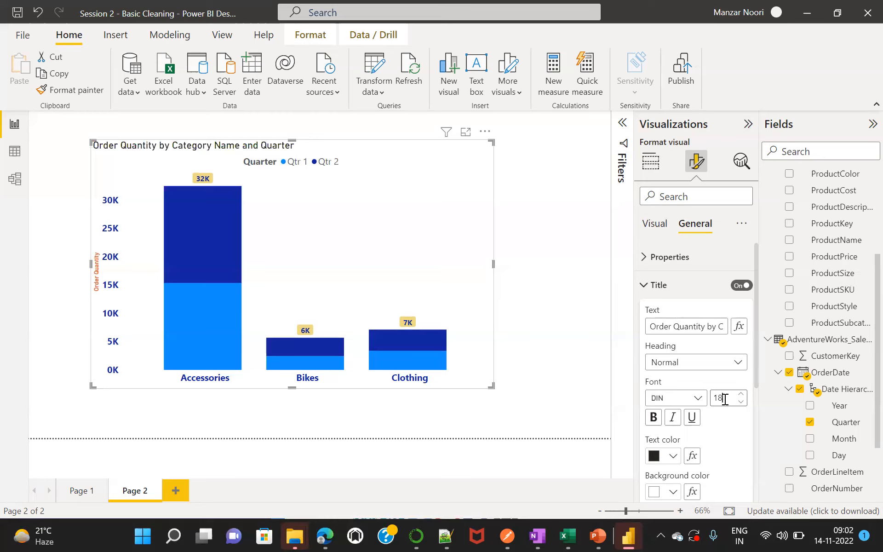
{"action": "left_click", "coordinate": [654, 418]}
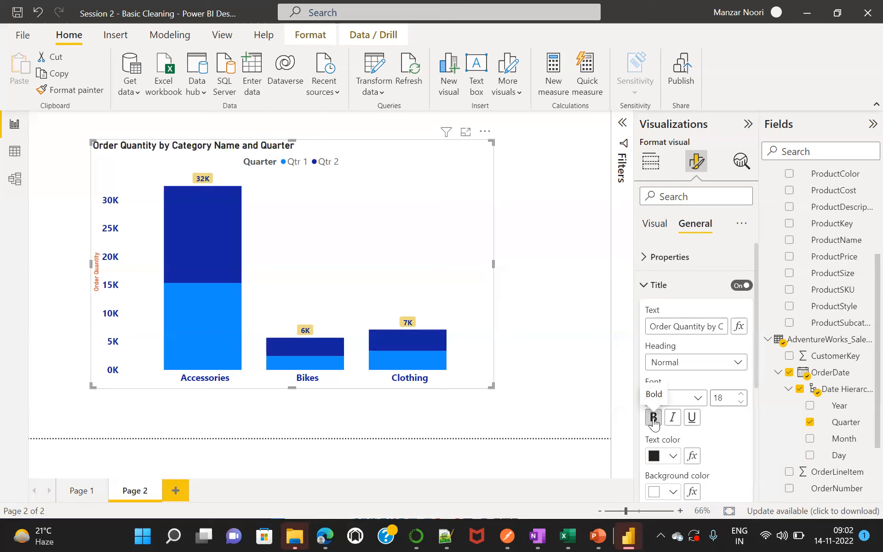
{"action": "key", "text": "BackSpace"}
{"action": "key", "text": "BackSpace"}
{"action": "type", "text": "20"}
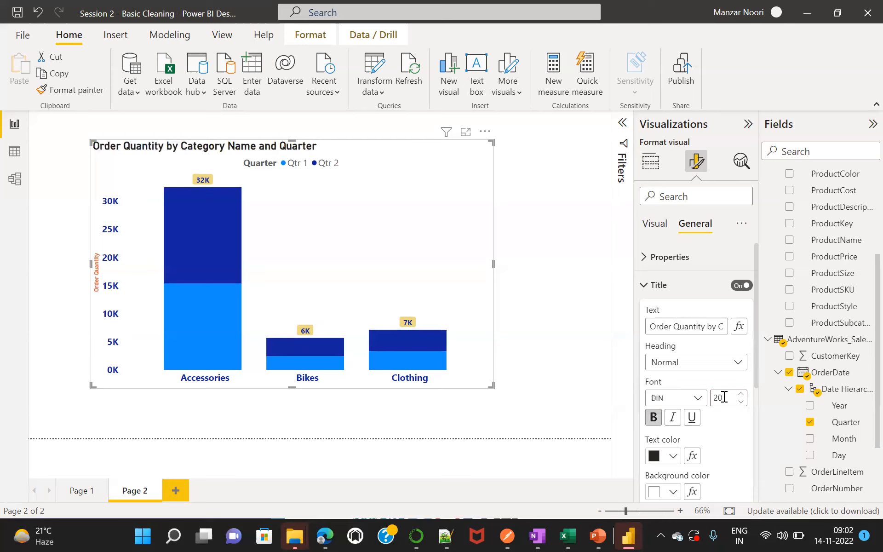
{"action": "left_click", "coordinate": [673, 457]}
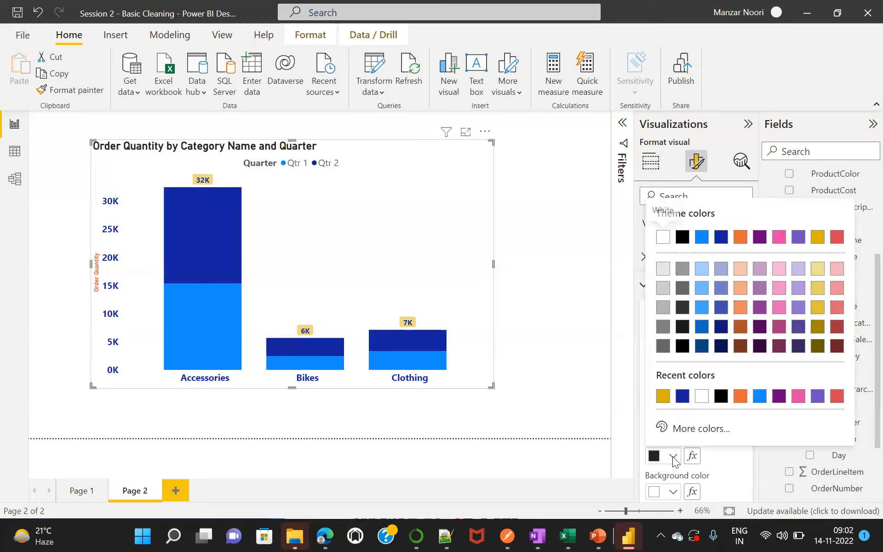
{"action": "left_click", "coordinate": [683, 396]}
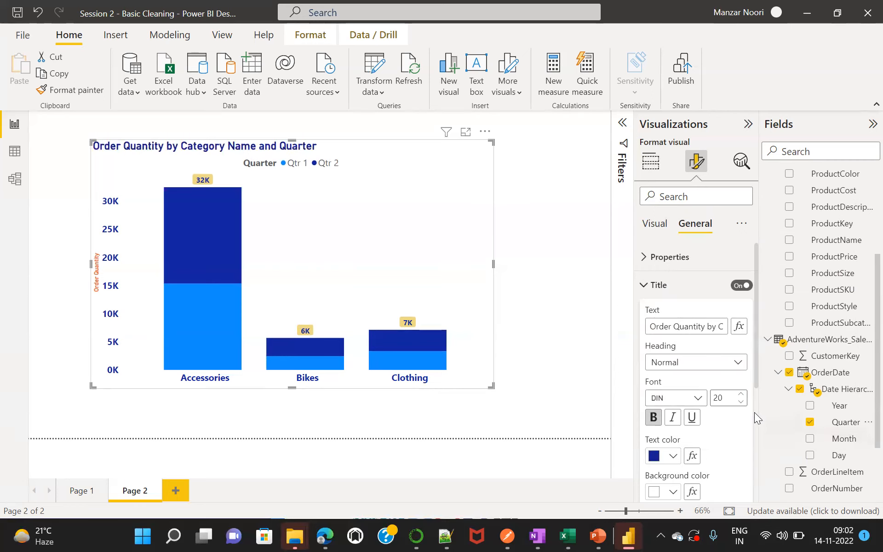
Give the chart title a very light gray background and center it horizontally.
{"action": "left_click_drag", "start_coordinate": [756, 366], "coordinate": [761, 436]}
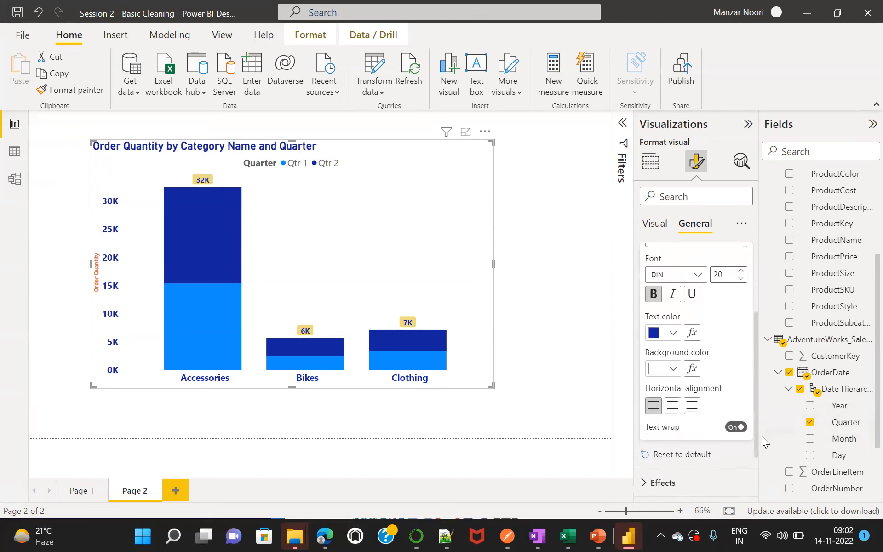
{"action": "left_click", "coordinate": [672, 368]}
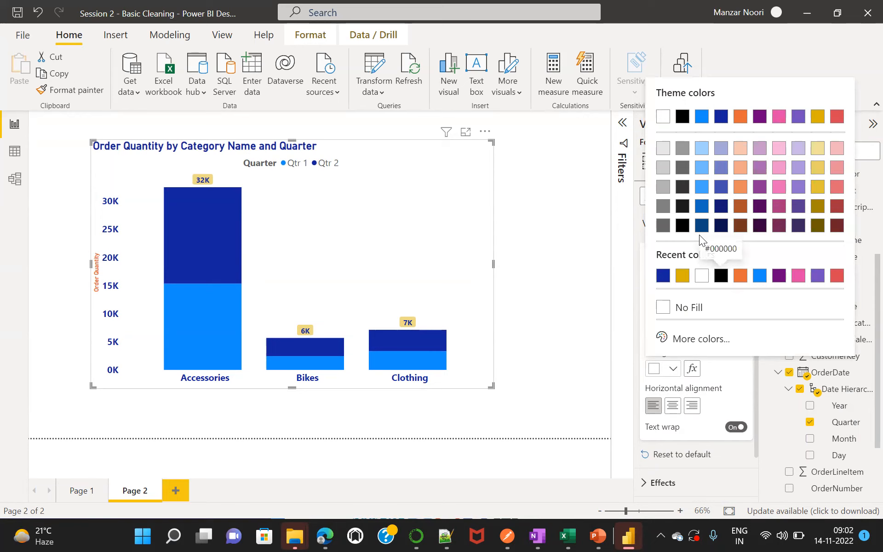
{"action": "left_click", "coordinate": [663, 167]}
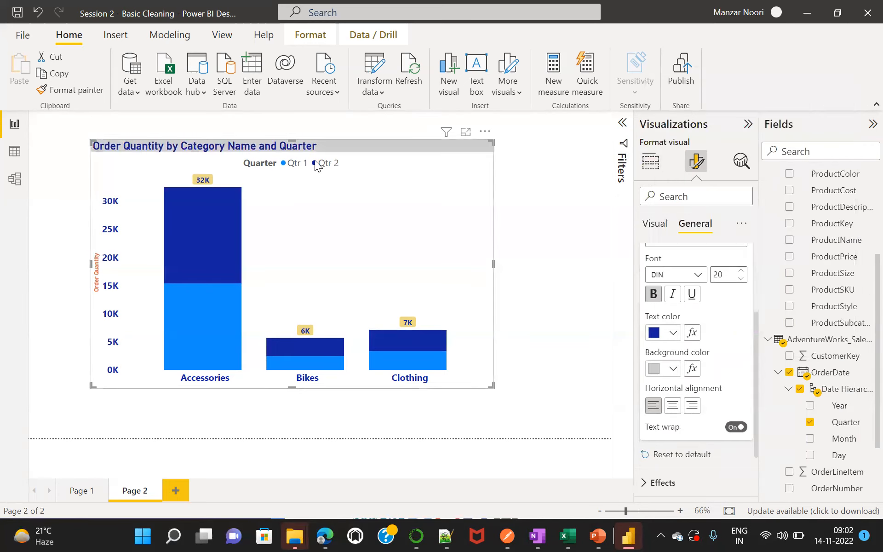
{"action": "left_click", "coordinate": [673, 369]}
{"action": "left_click", "coordinate": [664, 150]}
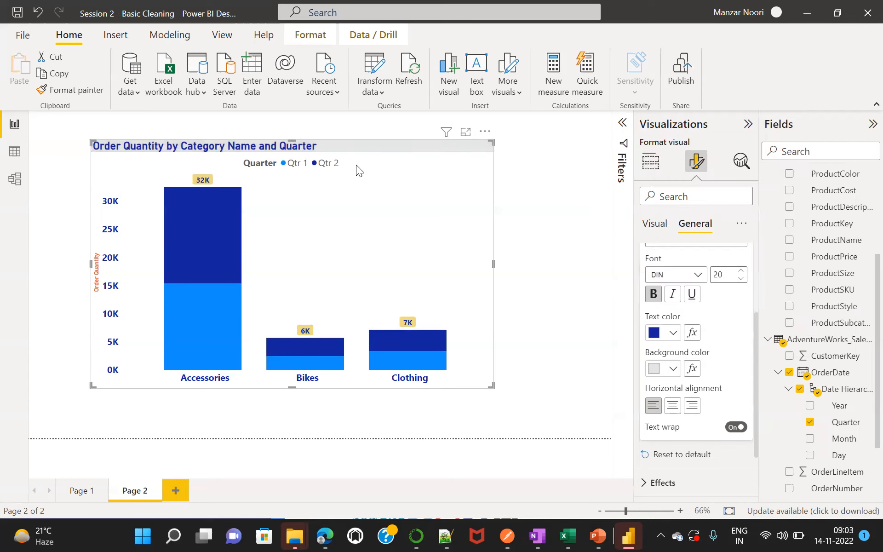
{"action": "left_click", "coordinate": [673, 407]}
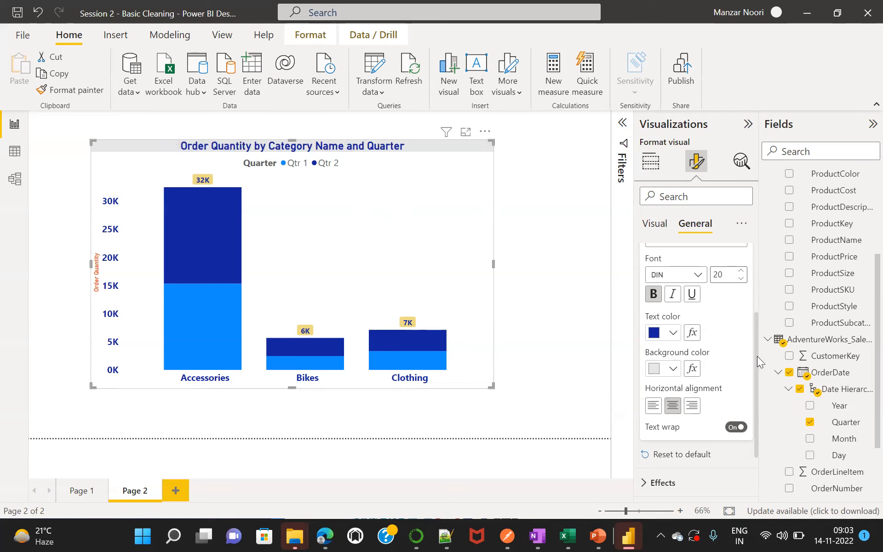
Examine the chart's effects and header icons settings, and deselect the chart.
{"action": "left_click_drag", "start_coordinate": [757, 356], "coordinate": [755, 422]}
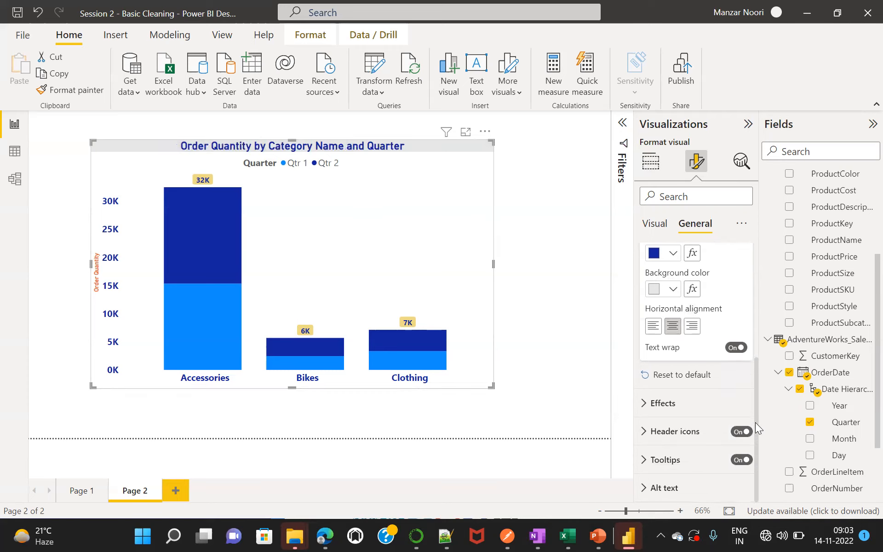
{"action": "left_click", "coordinate": [639, 399]}
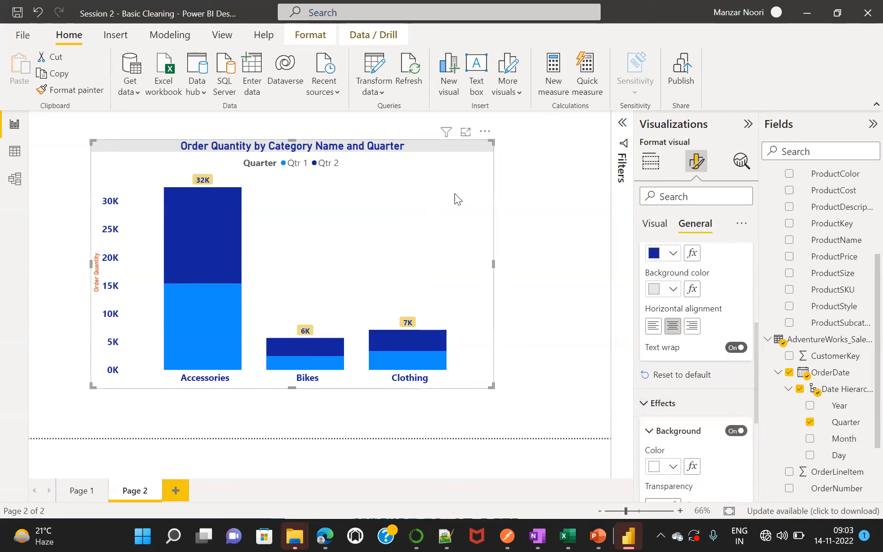
{"action": "left_click", "coordinate": [644, 403]}
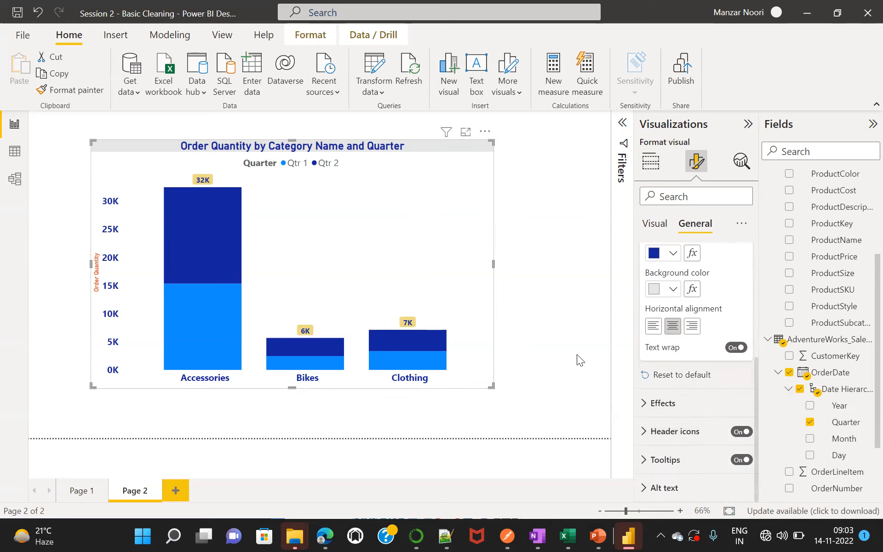
{"action": "mouse_move", "coordinate": [449, 134]}
{"action": "left_click", "coordinate": [645, 432]}
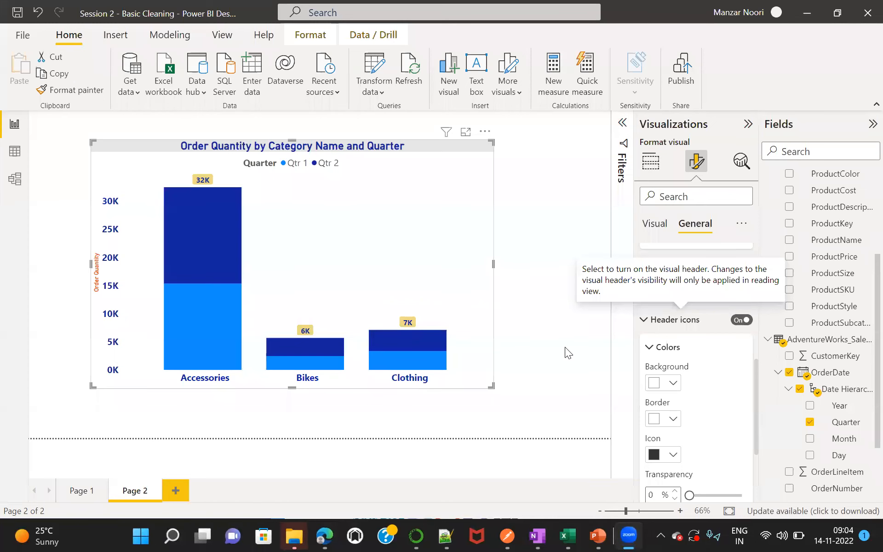
{"action": "left_click", "coordinate": [565, 346]}
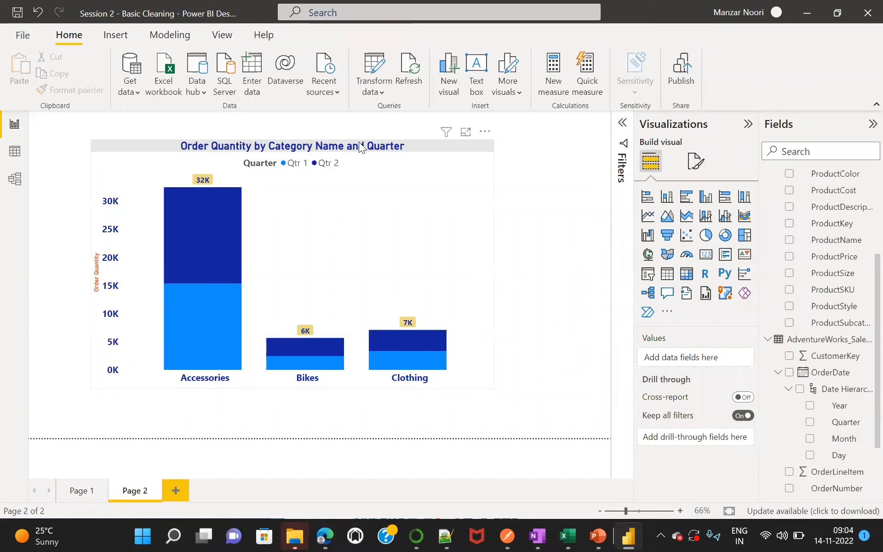
Reselect the chart with its general format settings shown, and resize it on the page to be slightly wider and shorter.
{"action": "left_click", "coordinate": [431, 207]}
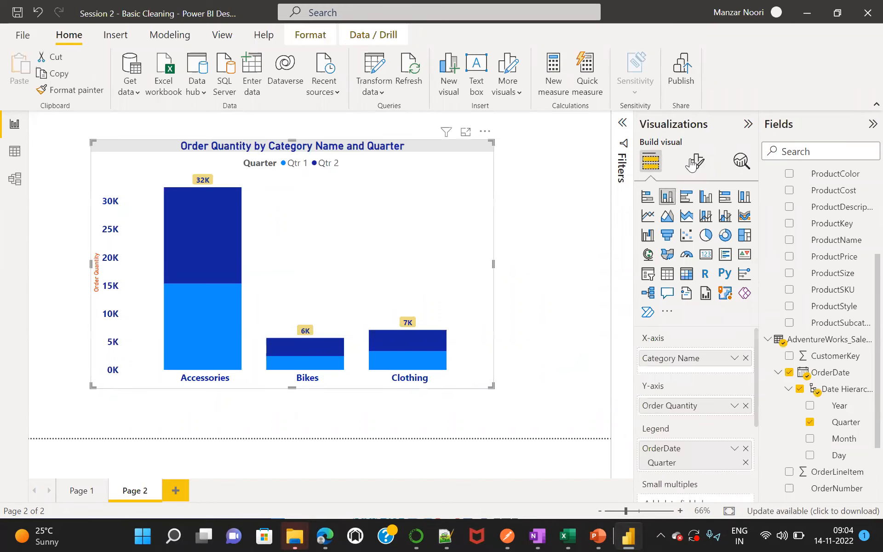
{"action": "left_click", "coordinate": [696, 161]}
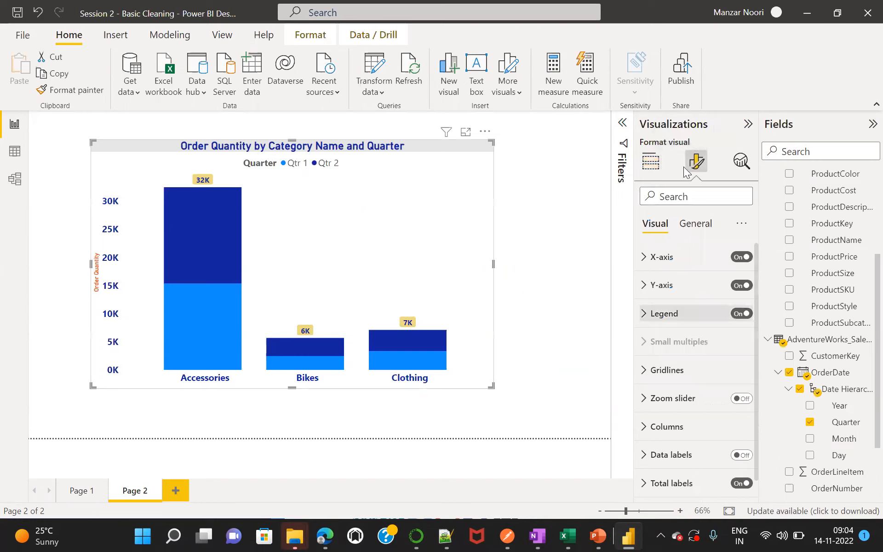
{"action": "left_click", "coordinate": [695, 224]}
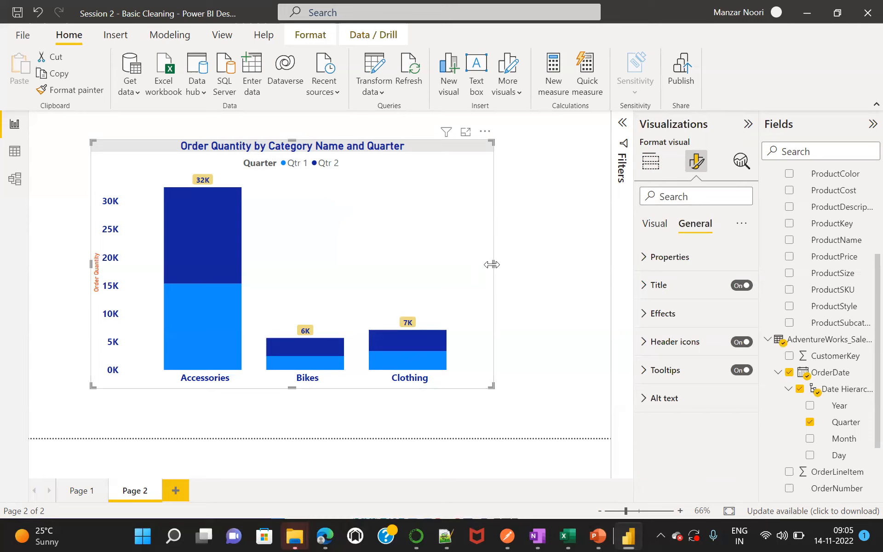
{"action": "left_click_drag", "start_coordinate": [493, 265], "coordinate": [521, 266]}
{"action": "left_click_drag", "start_coordinate": [306, 387], "coordinate": [300, 332]}
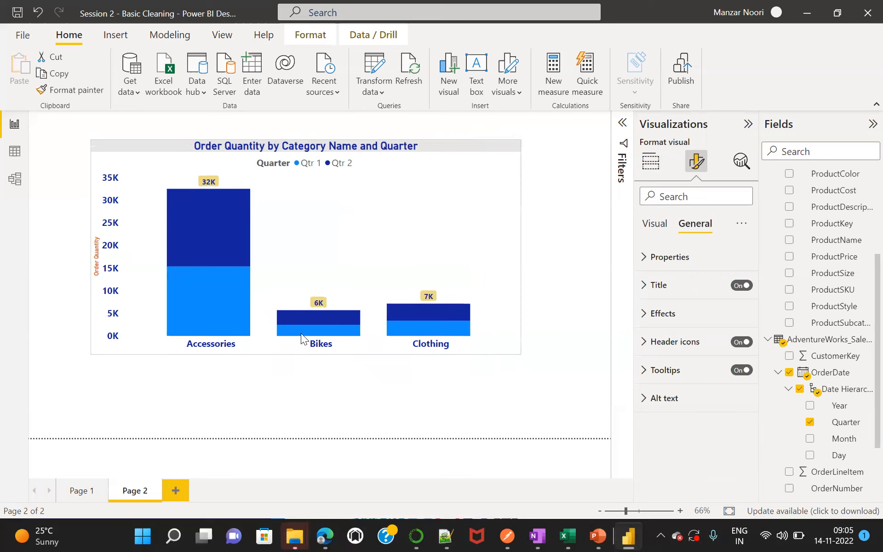
Narrow the stacked column chart to a little under half the page width and deselect it.
{"action": "left_click", "coordinate": [522, 235]}
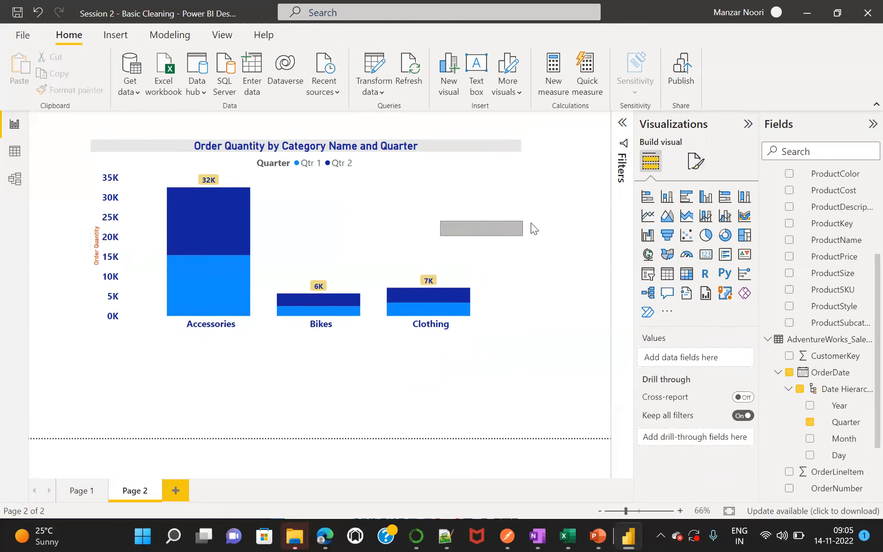
{"action": "left_click", "coordinate": [519, 236]}
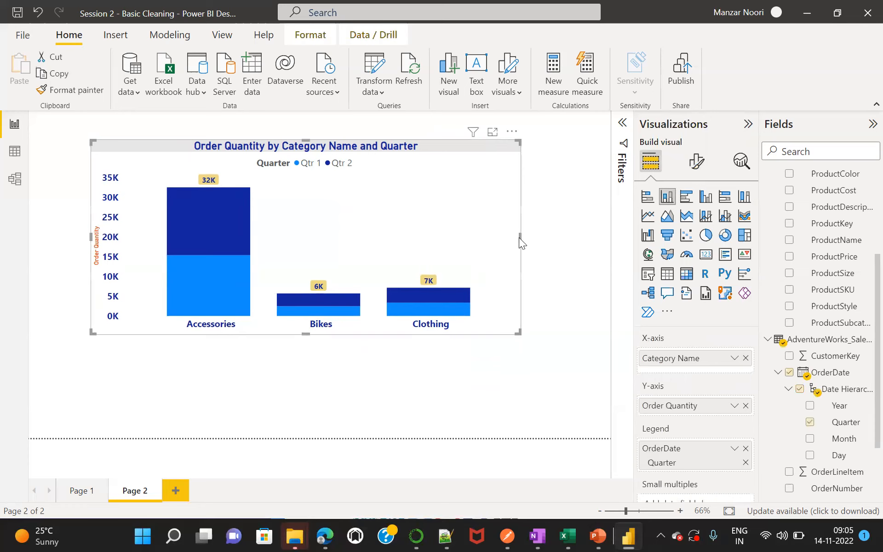
{"action": "left_click_drag", "start_coordinate": [519, 237], "coordinate": [353, 243]}
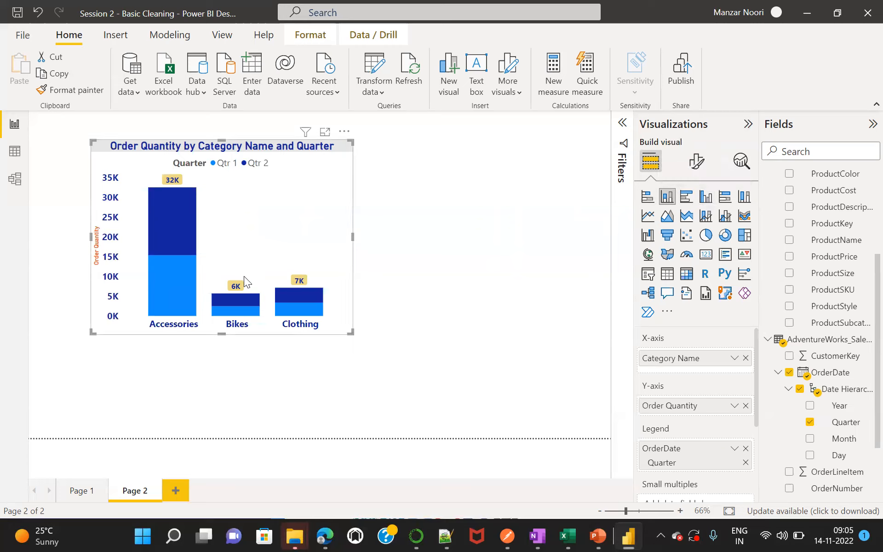
{"action": "left_click", "coordinate": [462, 241]}
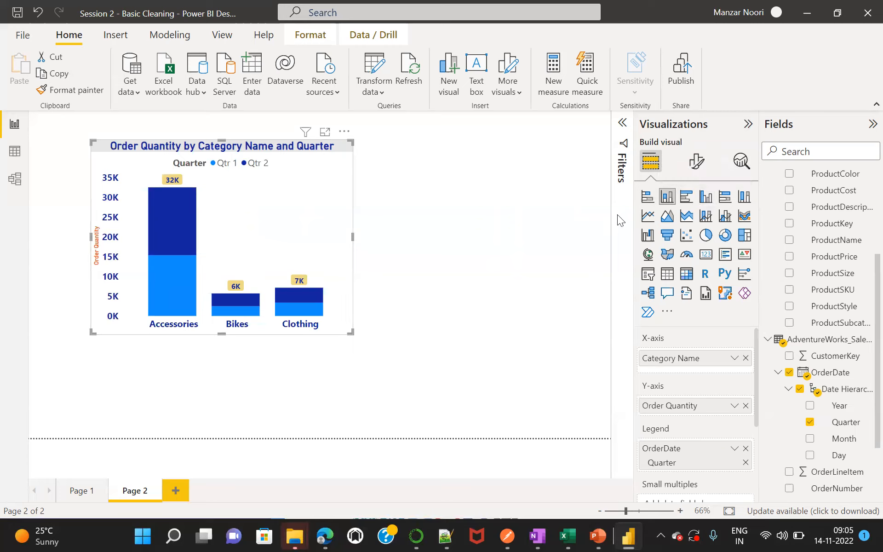
Add a clustered column chart and place it to the right of the stacked column chart, matching that chart's top and height.
{"action": "left_click", "coordinate": [705, 198]}
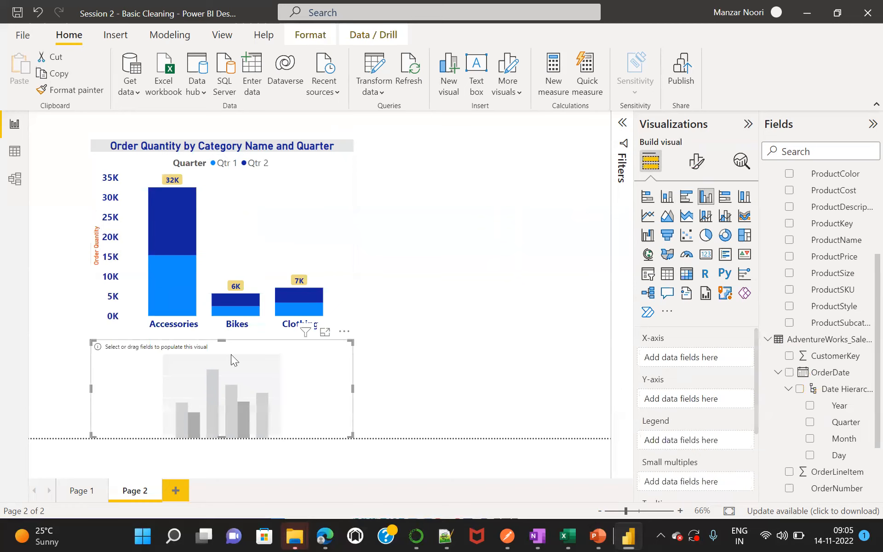
{"action": "left_click_drag", "start_coordinate": [236, 348], "coordinate": [393, 316]}
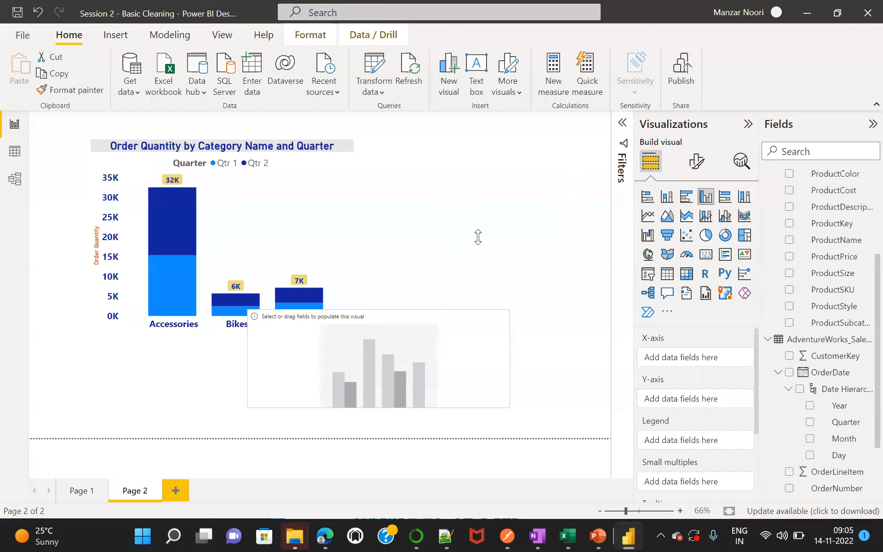
{"action": "left_click_drag", "start_coordinate": [481, 273], "coordinate": [481, 333]}
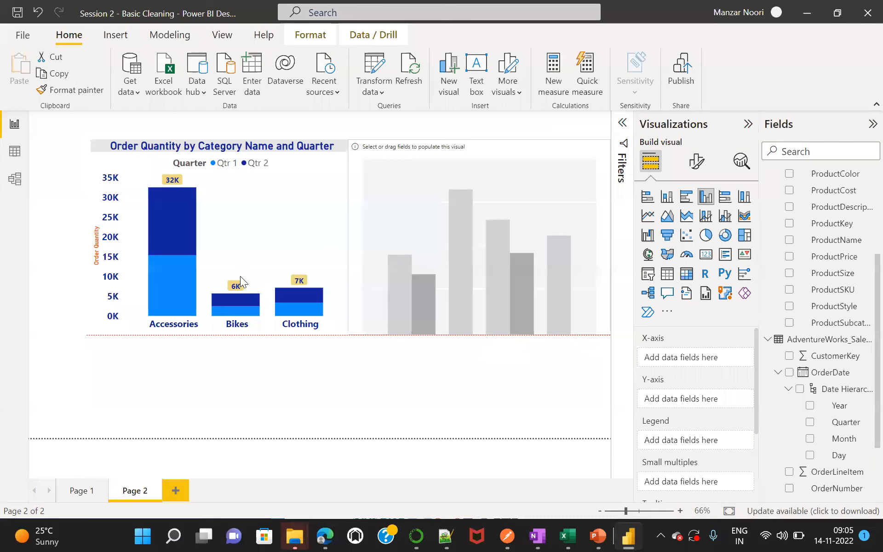
Examine the stacked column chart's data tooltip and the fields assigned to its axes and legend.
{"action": "mouse_move", "coordinate": [174, 270]}
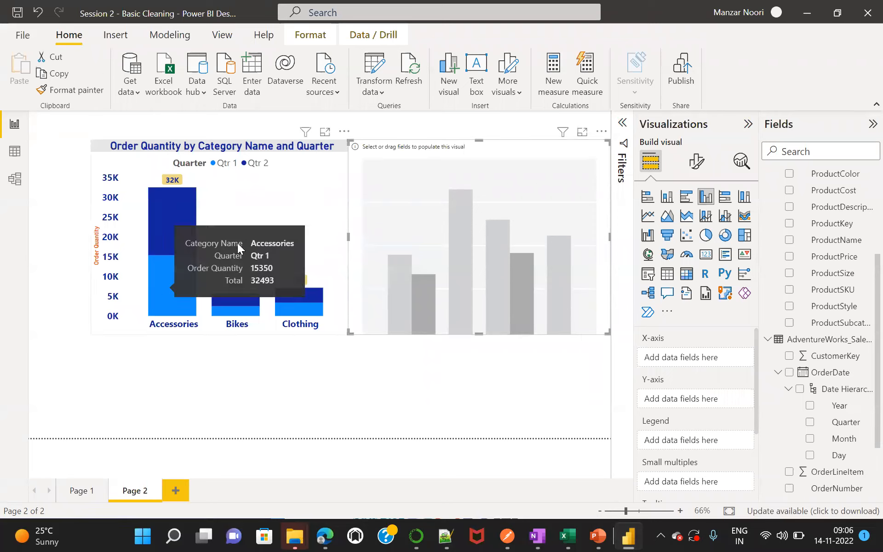
{"action": "left_click", "coordinate": [239, 192]}
{"action": "right_click", "coordinate": [239, 193]}
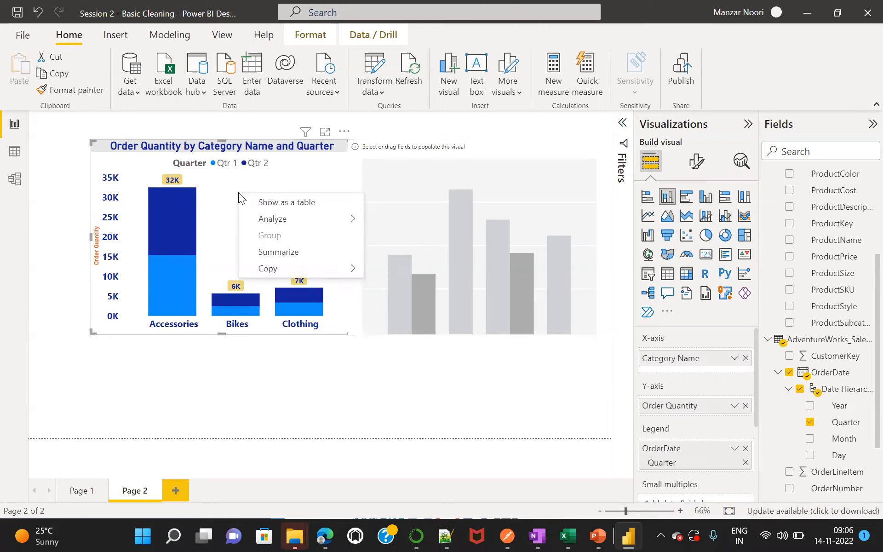
{"action": "left_click", "coordinate": [398, 391]}
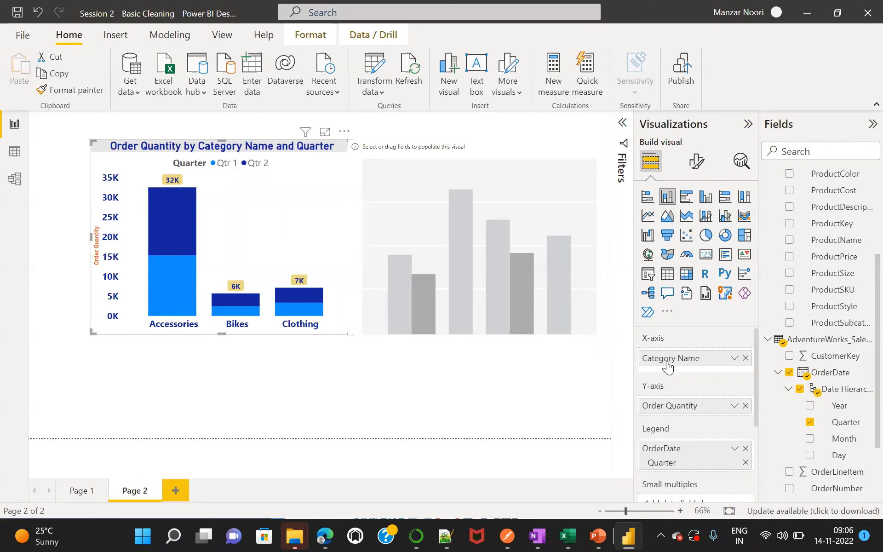
Assign CategoryName to the X-axis of the empty clustered column chart.
{"action": "left_click", "coordinate": [454, 229]}
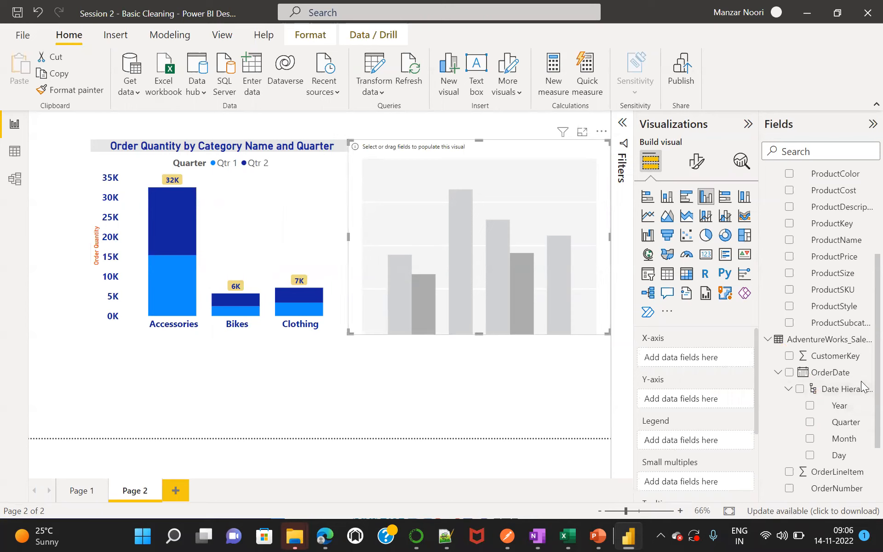
{"action": "scroll", "coordinate": [861, 322], "scroll_direction": "up", "scroll_amount": 3}
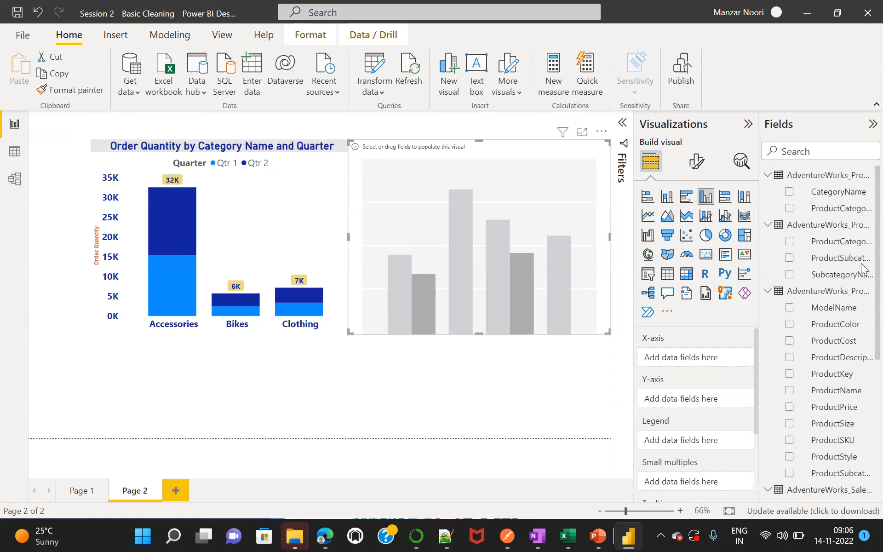
{"action": "left_click", "coordinate": [834, 209]}
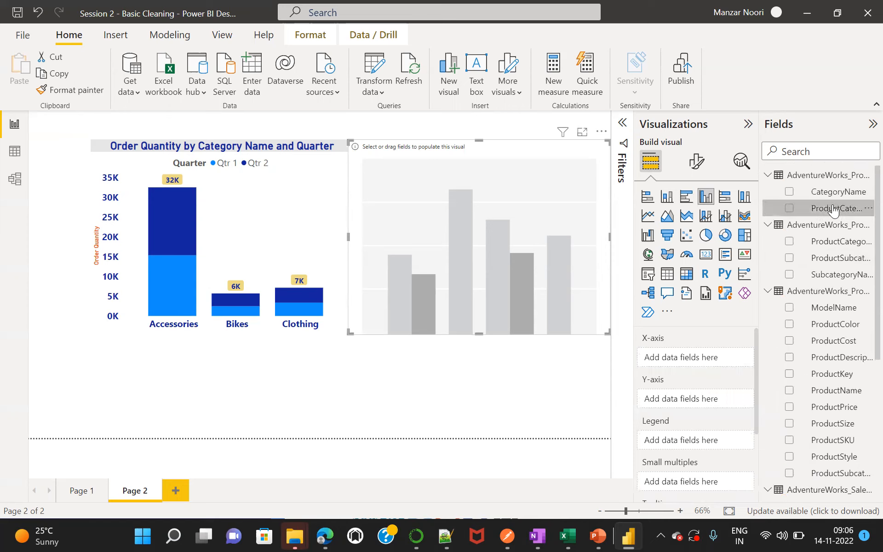
{"action": "left_click_drag", "start_coordinate": [782, 238], "coordinate": [705, 360]}
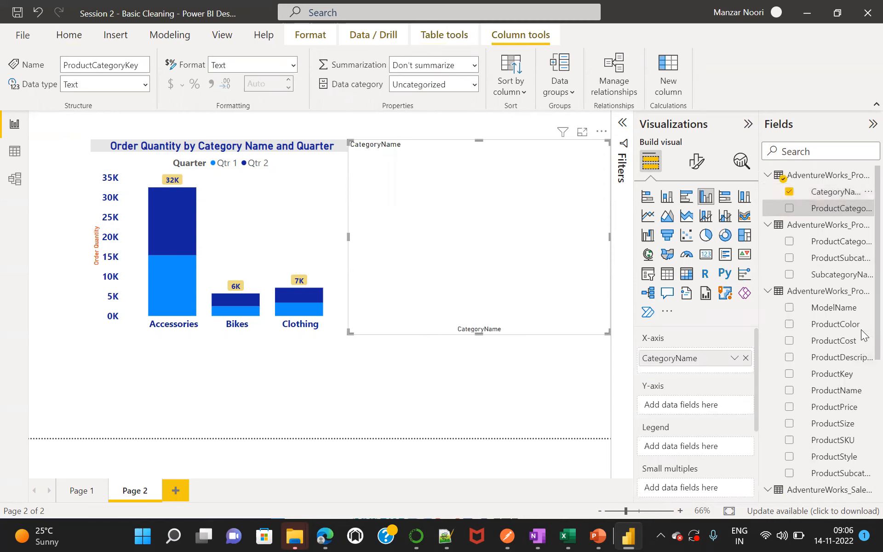
Assign OrderQuantity to the clustered chart's Y-axis and the OrderDate Quarter to its legend.
{"action": "scroll", "coordinate": [860, 378], "scroll_direction": "down", "scroll_amount": 5}
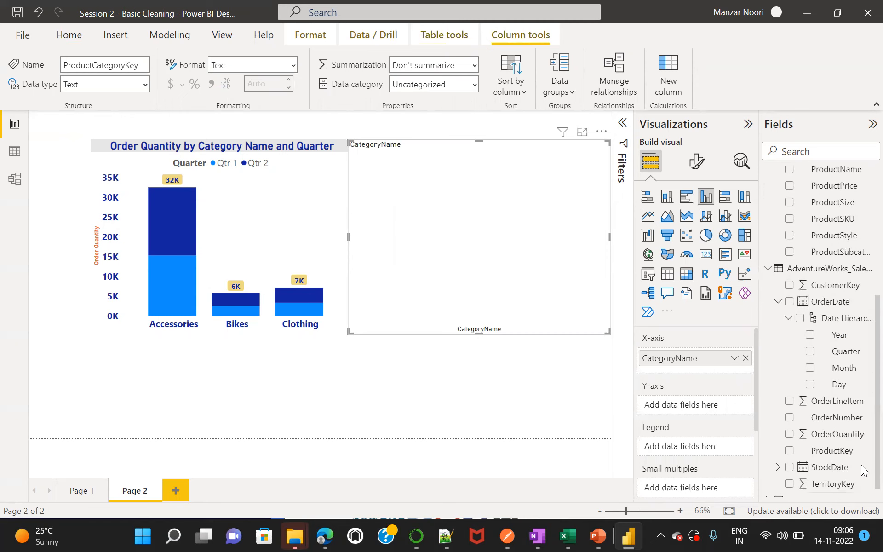
{"action": "left_click_drag", "start_coordinate": [835, 422], "coordinate": [713, 408]}
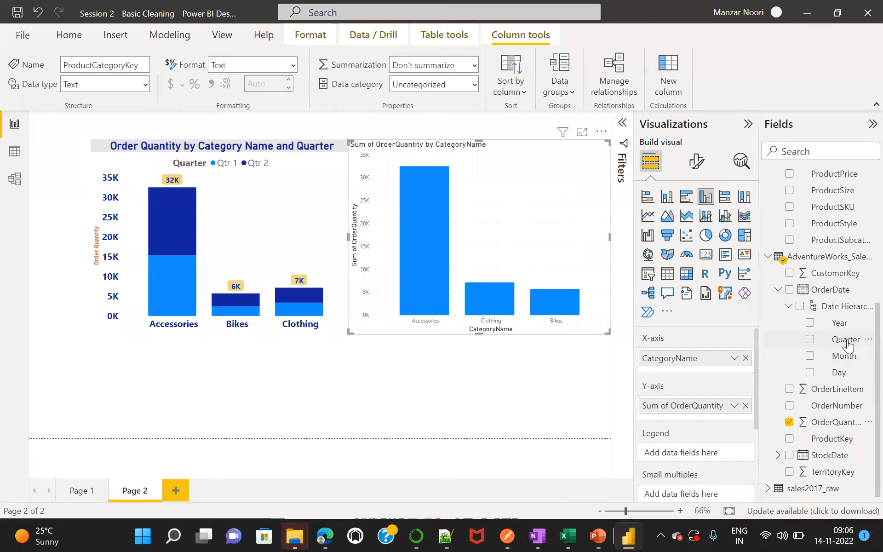
{"action": "left_click_drag", "start_coordinate": [847, 343], "coordinate": [721, 459]}
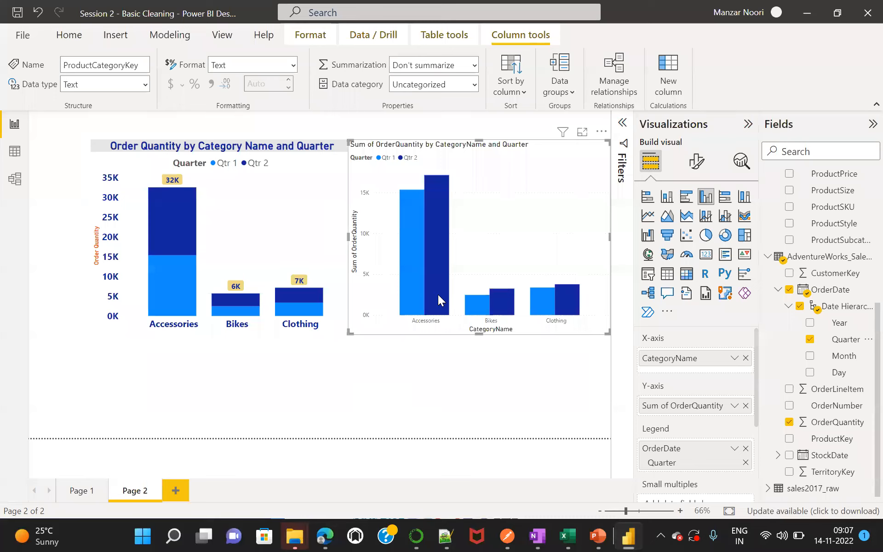
Compare the quarterly order quantities per category between the stacked and clustered column charts using their data tooltips.
{"action": "mouse_move", "coordinate": [416, 301]}
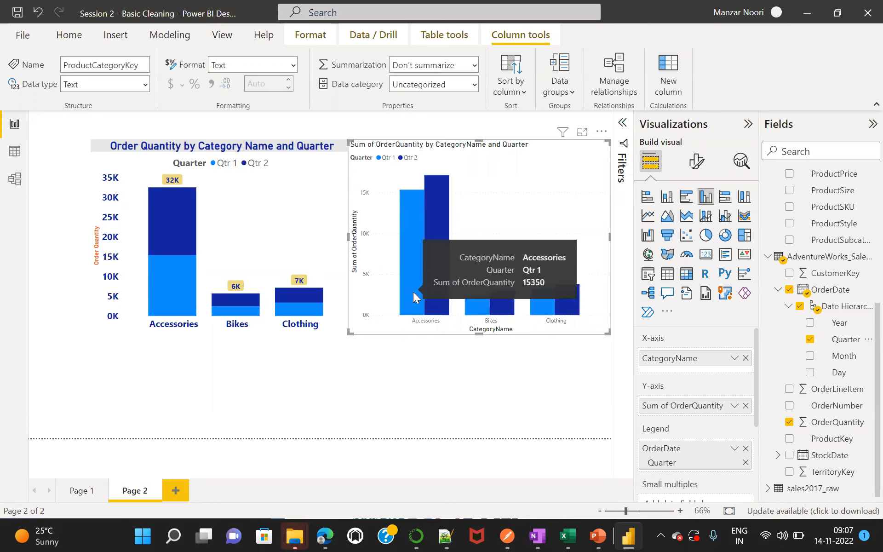
{"action": "mouse_move", "coordinate": [436, 316]}
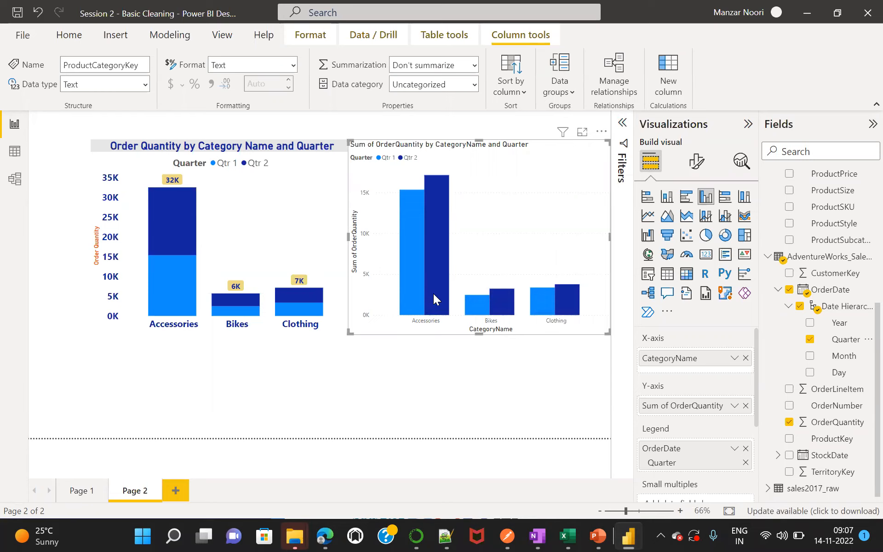
{"action": "mouse_move", "coordinate": [434, 269]}
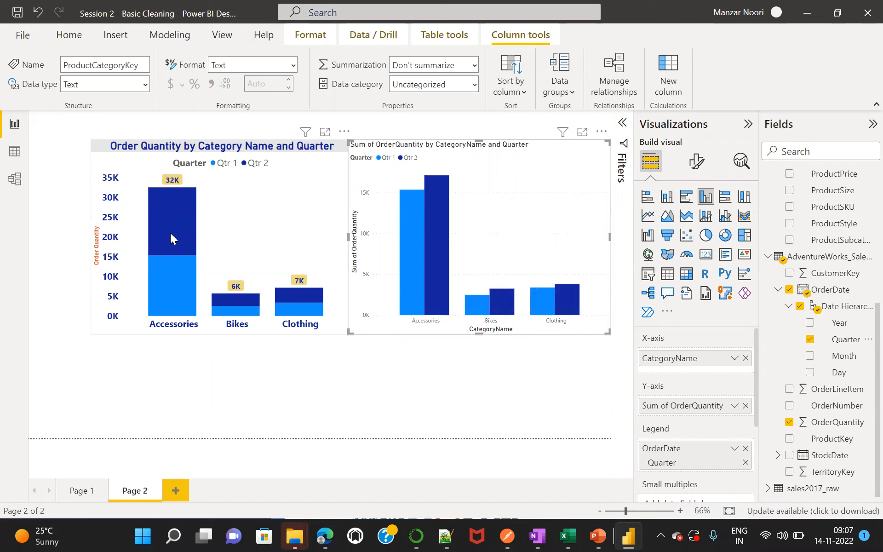
{"action": "mouse_move", "coordinate": [164, 234]}
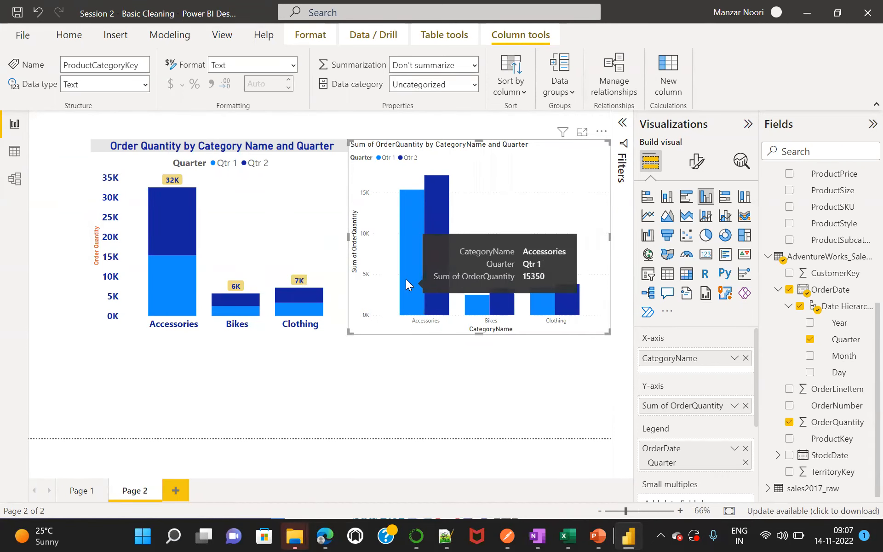
{"action": "mouse_move", "coordinate": [179, 266]}
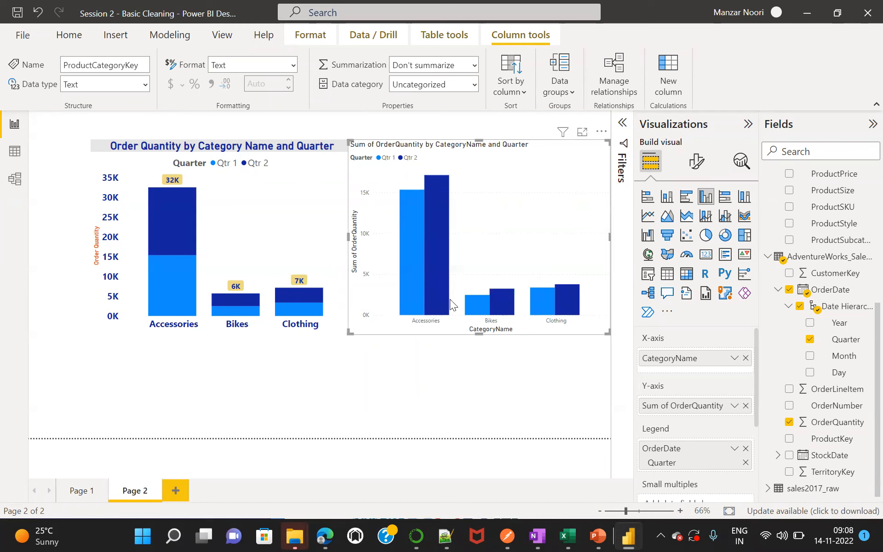
{"action": "mouse_move", "coordinate": [503, 303]}
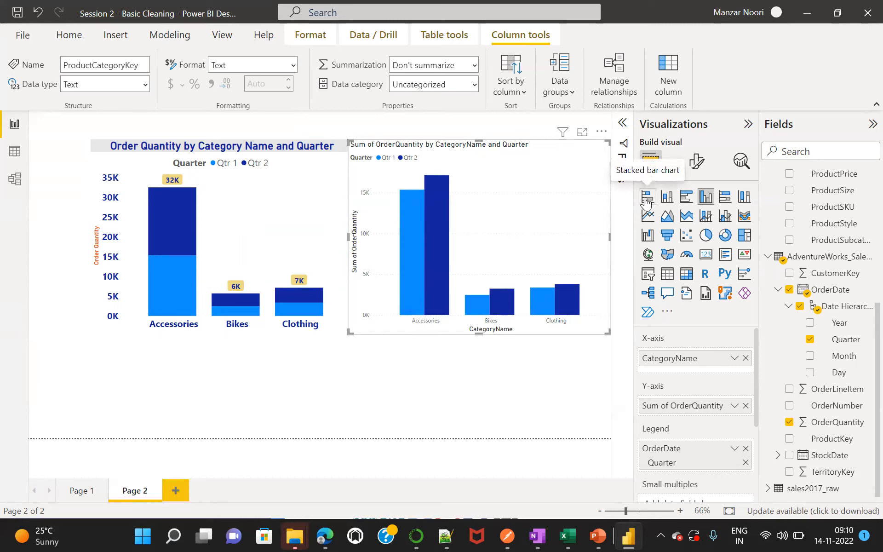
Add another clustered column chart beneath the existing charts and widen it to span most of the page.
{"action": "left_click", "coordinate": [516, 363]}
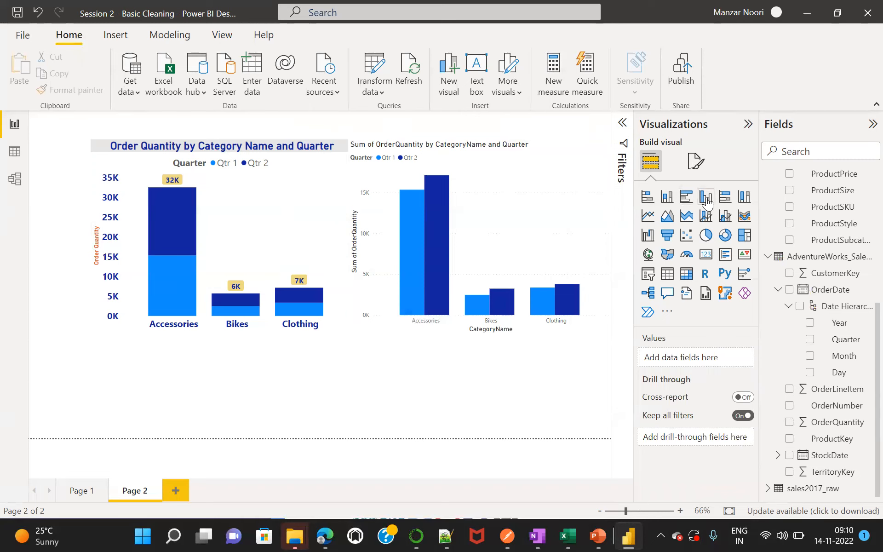
{"action": "left_click", "coordinate": [705, 197]}
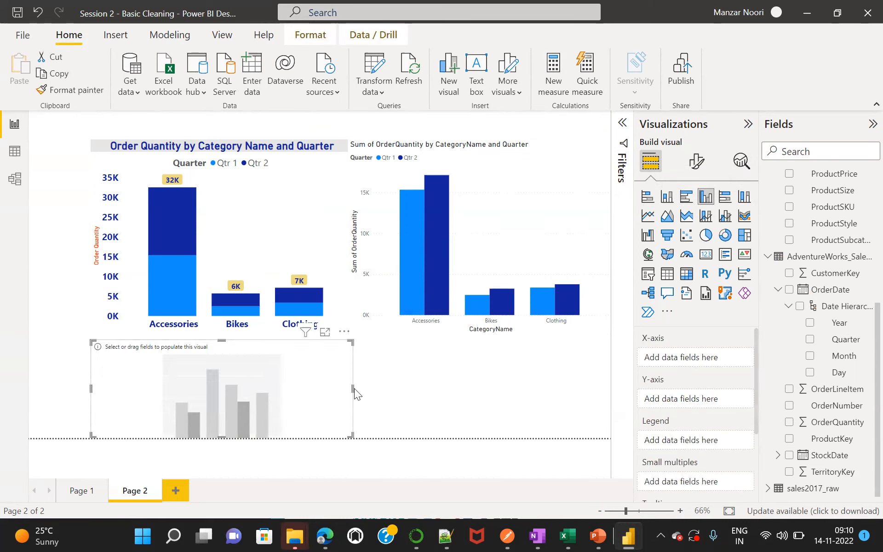
{"action": "left_click_drag", "start_coordinate": [352, 388], "coordinate": [503, 405]}
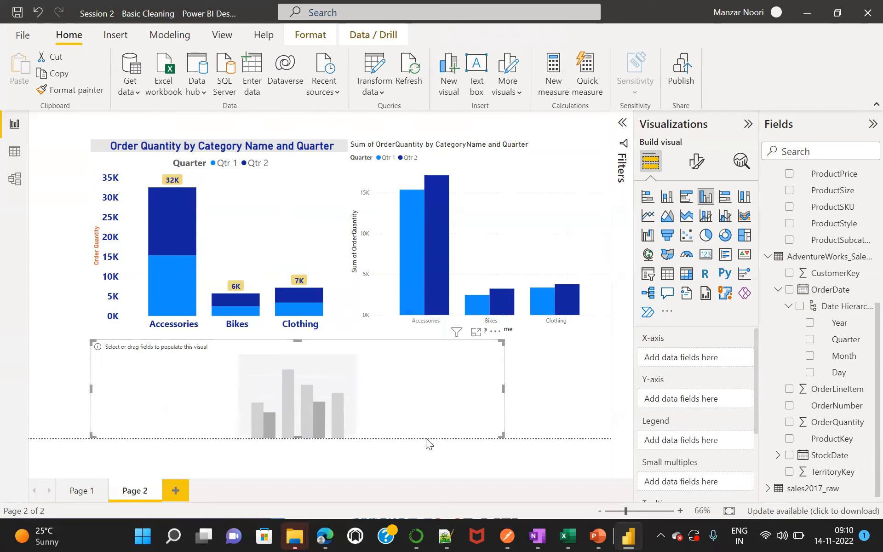
Shorten the two upper charts to the same height, freeing space above the empty clustered chart.
{"action": "left_click", "coordinate": [337, 326]}
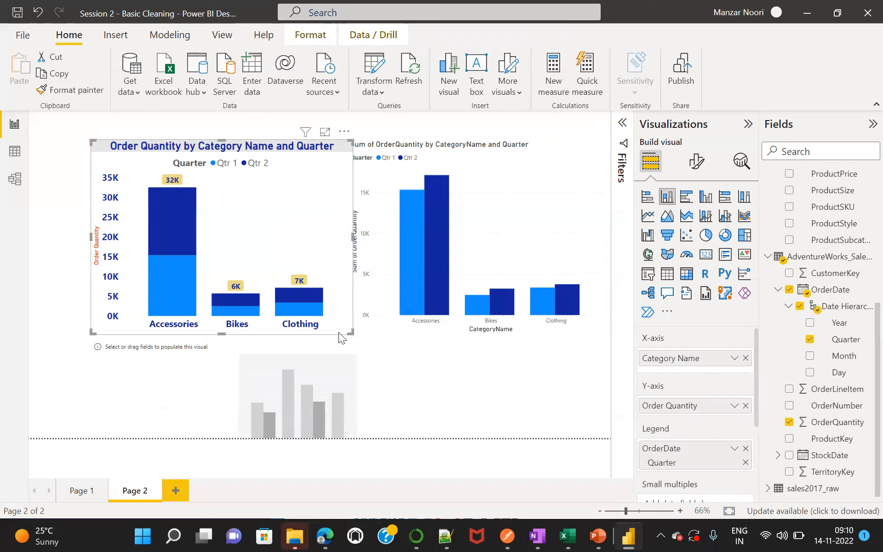
{"action": "left_click_drag", "start_coordinate": [349, 335], "coordinate": [357, 273]}
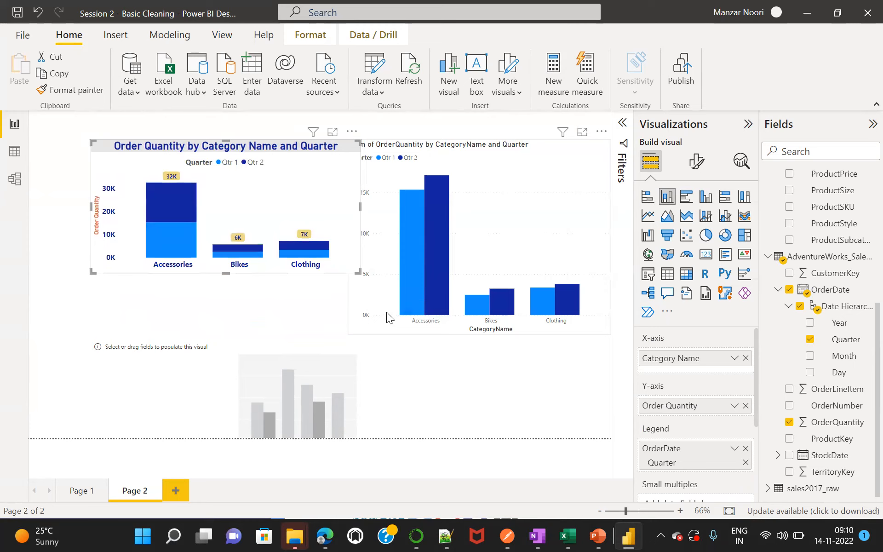
{"action": "left_click", "coordinate": [386, 312]}
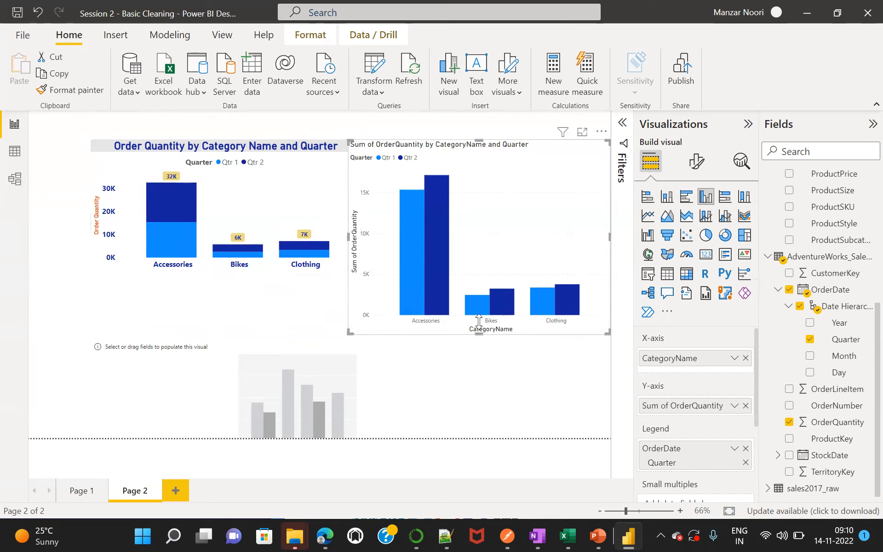
{"action": "left_click_drag", "start_coordinate": [479, 322], "coordinate": [474, 269]}
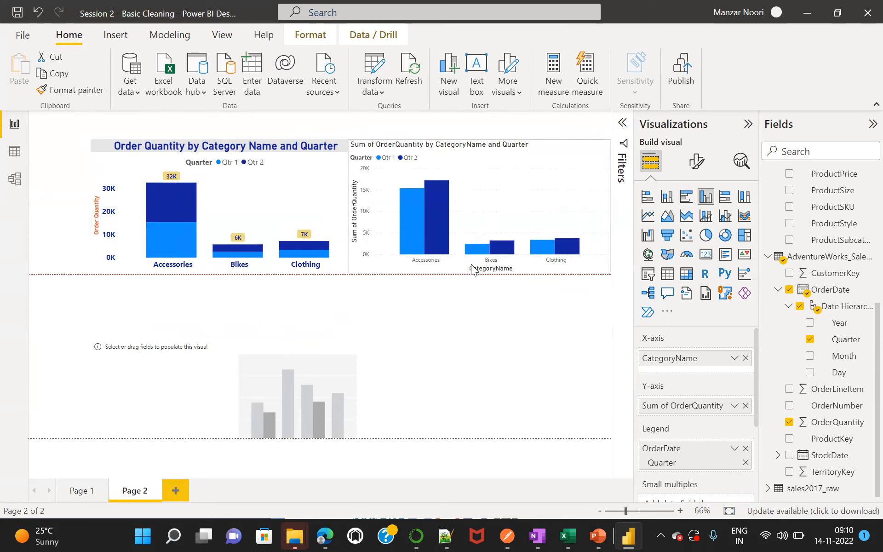
Extend the empty clustered column chart upward to just below the two upper charts.
{"action": "left_click", "coordinate": [378, 337]}
{"action": "left_click", "coordinate": [225, 354]}
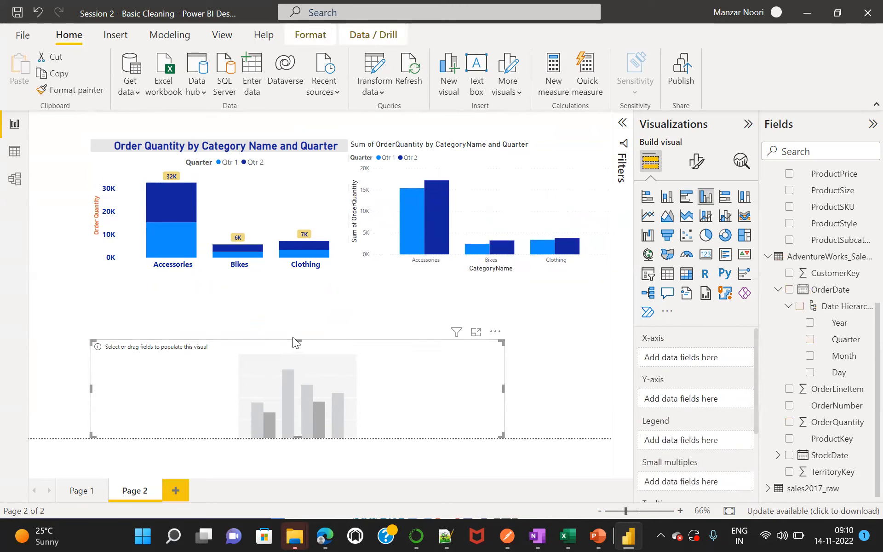
{"action": "left_click_drag", "start_coordinate": [299, 340], "coordinate": [300, 279]}
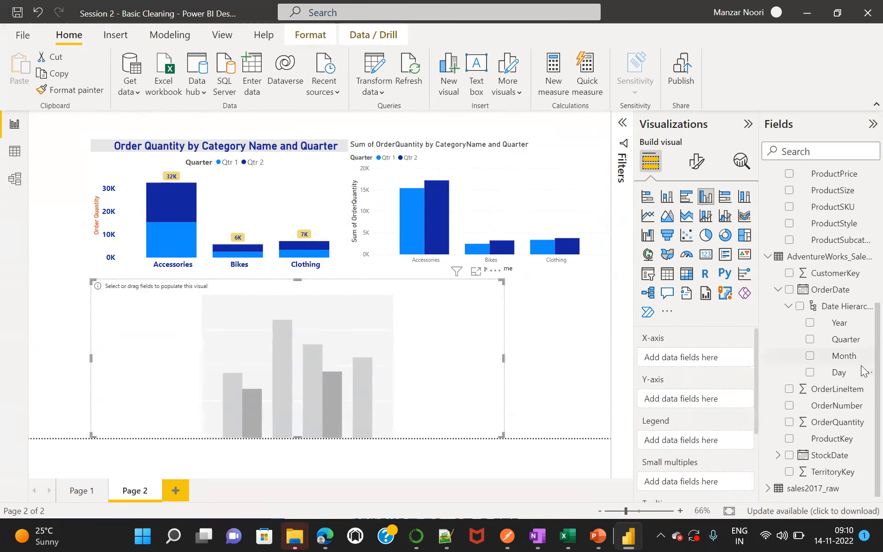
Assign ProductName from the AdventureWorks_Products table to the X-axis of the empty clustered chart.
{"action": "scroll", "coordinate": [861, 344], "scroll_direction": "up", "scroll_amount": 3}
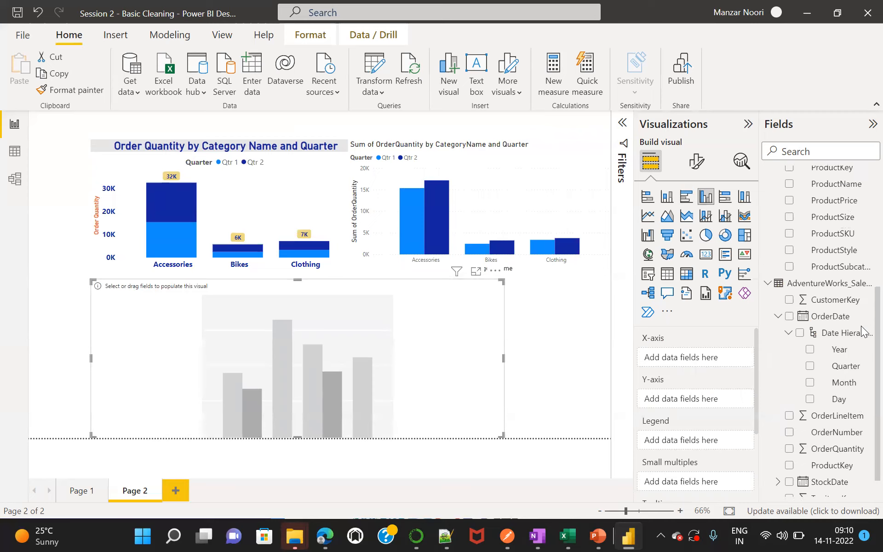
{"action": "scroll", "coordinate": [863, 303], "scroll_direction": "up", "scroll_amount": 4}
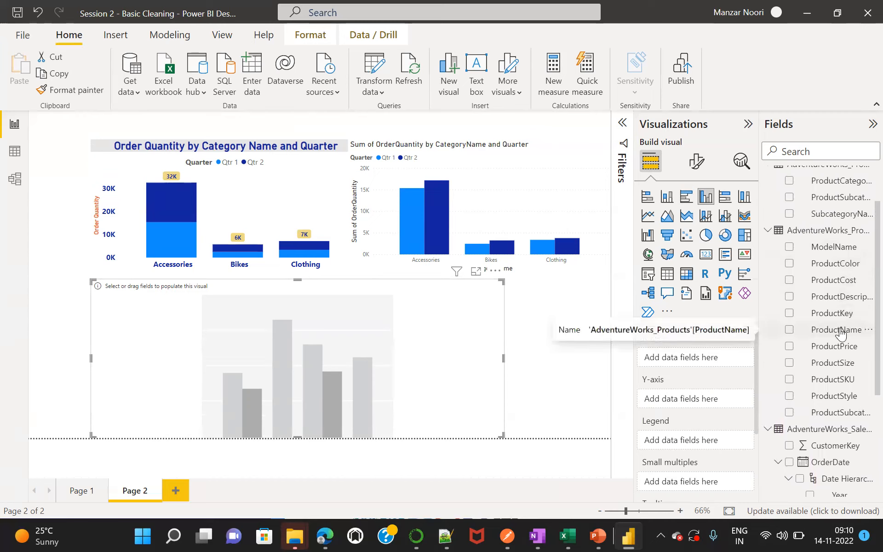
{"action": "left_click_drag", "start_coordinate": [841, 332], "coordinate": [717, 361]}
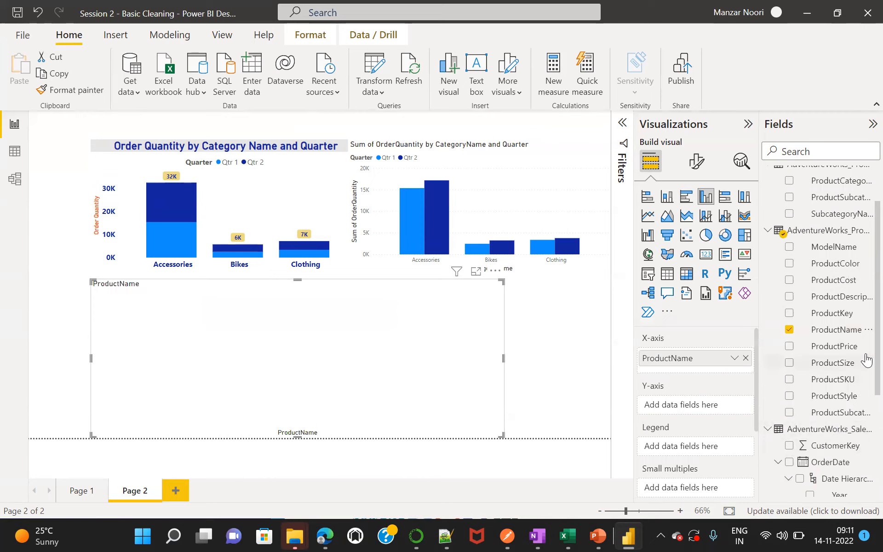
Assign OrderQuantity from the AdventureWorks sales table to the Y-axis of the ProductName chart.
{"action": "scroll", "coordinate": [862, 352], "scroll_direction": "down", "scroll_amount": 5}
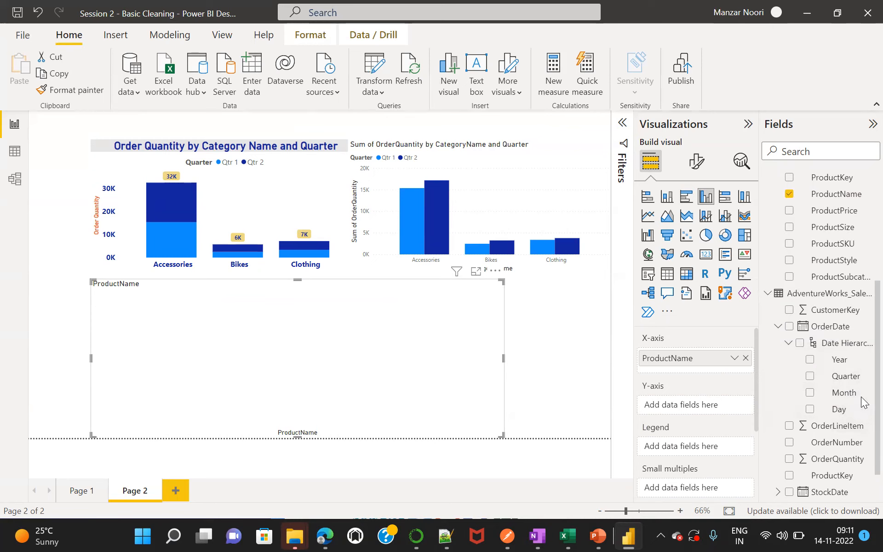
{"action": "scroll", "coordinate": [862, 413], "scroll_direction": "down", "scroll_amount": 1}
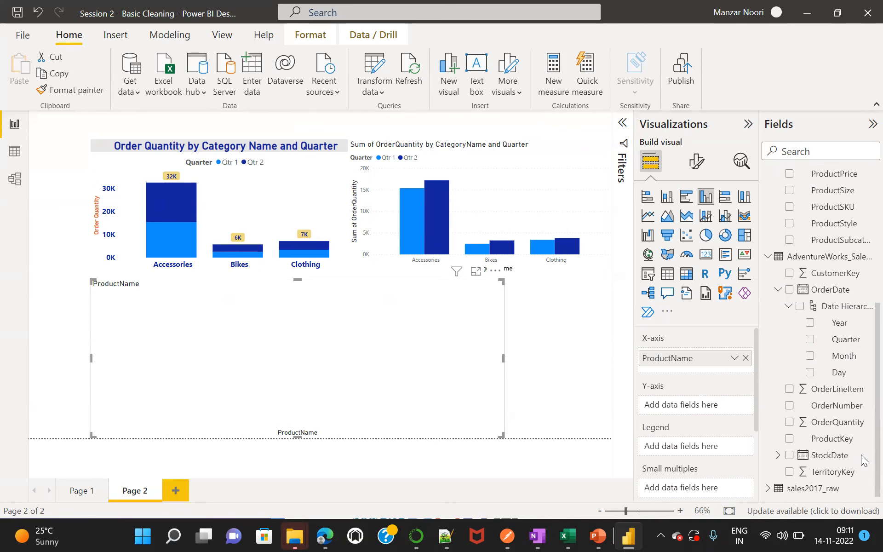
{"action": "scroll", "coordinate": [862, 393], "scroll_direction": "up", "scroll_amount": 1}
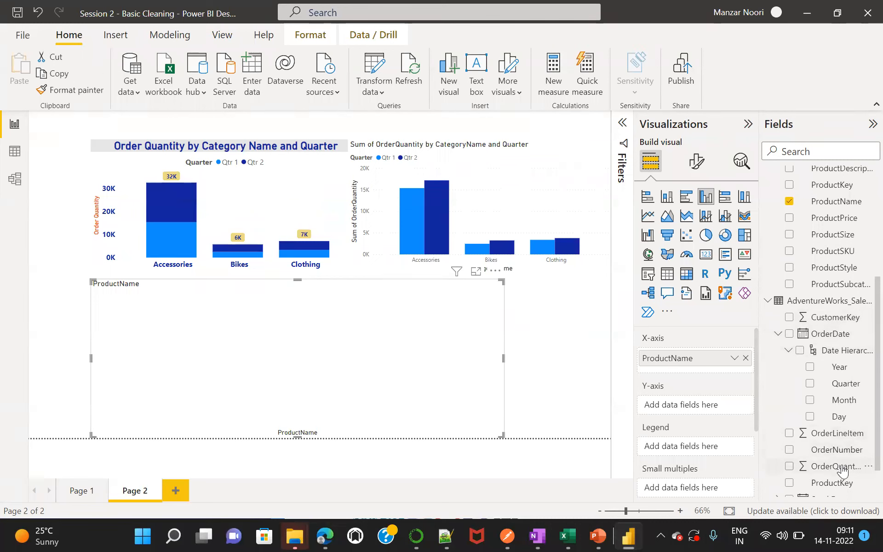
{"action": "left_click_drag", "start_coordinate": [842, 470], "coordinate": [709, 410]}
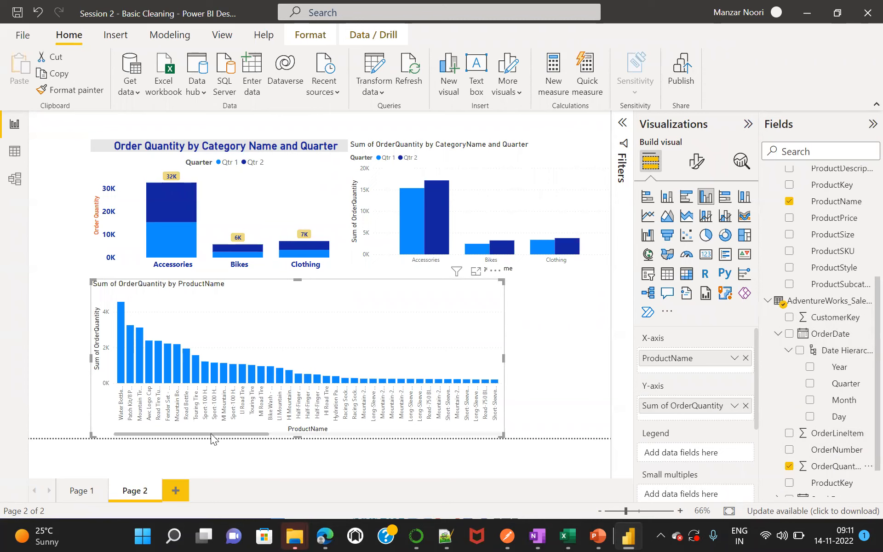
Widen the OrderQuantity by ProductName chart to the right edge of the report page.
{"action": "mouse_move", "coordinate": [211, 434]}
{"action": "left_mouse_down"}
{"action": "mouse_move", "coordinate": [475, 428]}
{"action": "mouse_move", "coordinate": [206, 446]}
{"action": "left_mouse_up"}
{"action": "mouse_move", "coordinate": [337, 536]}
{"action": "left_click_drag", "start_coordinate": [181, 434], "coordinate": [121, 432]}
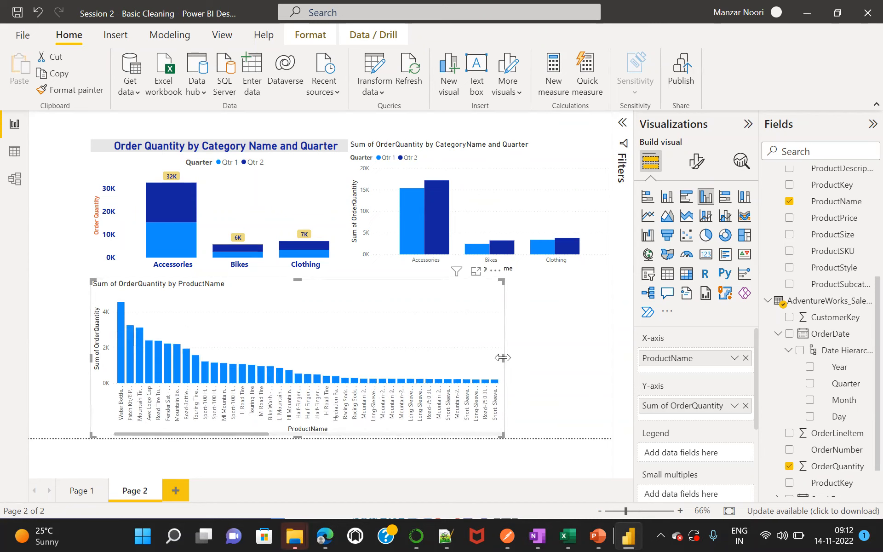
{"action": "mouse_move", "coordinate": [584, 360]}
{"action": "left_mouse_down"}
{"action": "mouse_move", "coordinate": [611, 368]}
{"action": "mouse_move", "coordinate": [600, 361]}
{"action": "left_mouse_up"}
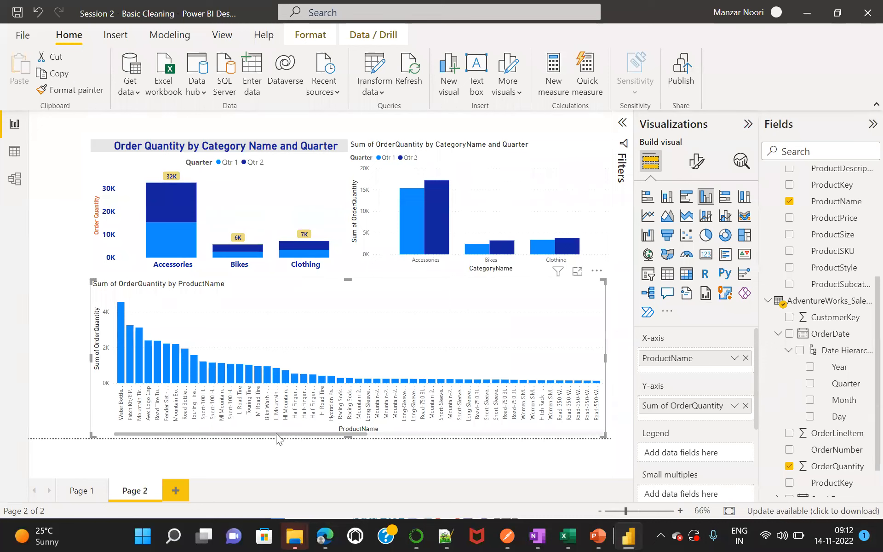
Look through the products along the chart's axis and convert the product chart to a clustered bar chart.
{"action": "mouse_move", "coordinate": [276, 433]}
{"action": "left_mouse_down"}
{"action": "mouse_move", "coordinate": [562, 431]}
{"action": "mouse_move", "coordinate": [265, 435]}
{"action": "left_mouse_up"}
{"action": "left_click_drag", "start_coordinate": [210, 431], "coordinate": [539, 421]}
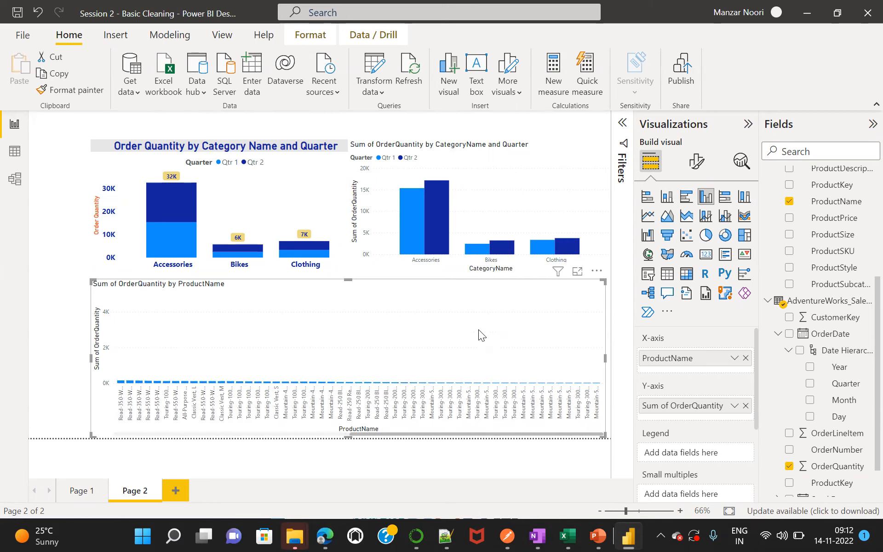
{"action": "left_click_drag", "start_coordinate": [478, 329], "coordinate": [264, 382]}
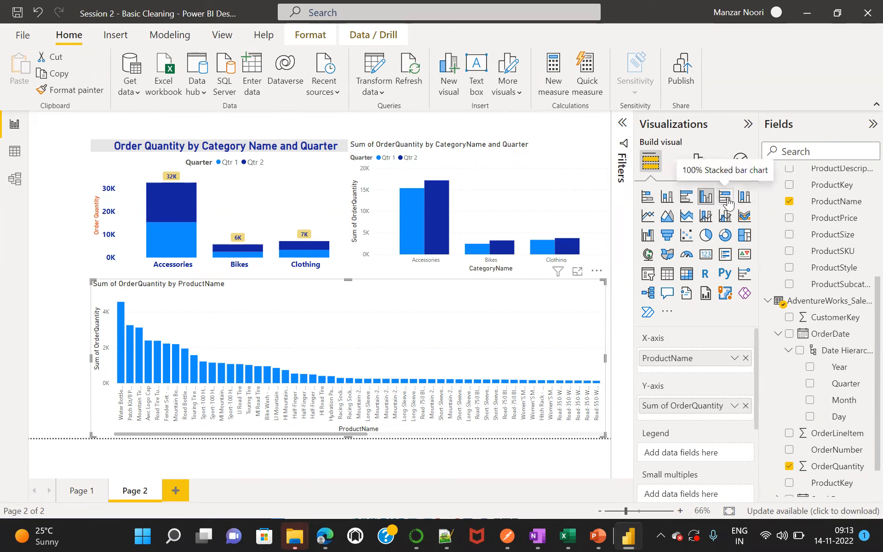
{"action": "left_click", "coordinate": [703, 200]}
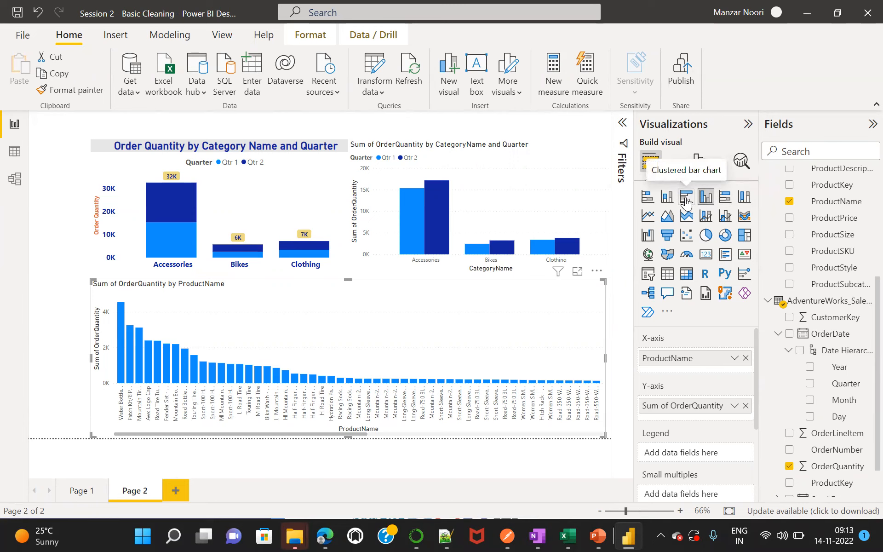
{"action": "left_click", "coordinate": [686, 198]}
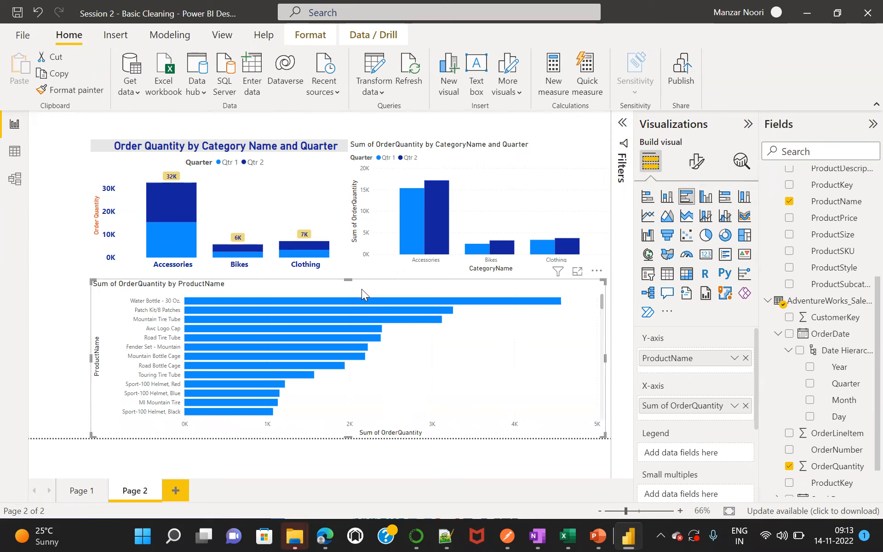
Narrow the product bar chart to the right half of the page and move the clustered category chart below the stacked chart.
{"action": "left_click_drag", "start_coordinate": [87, 358], "coordinate": [357, 360]}
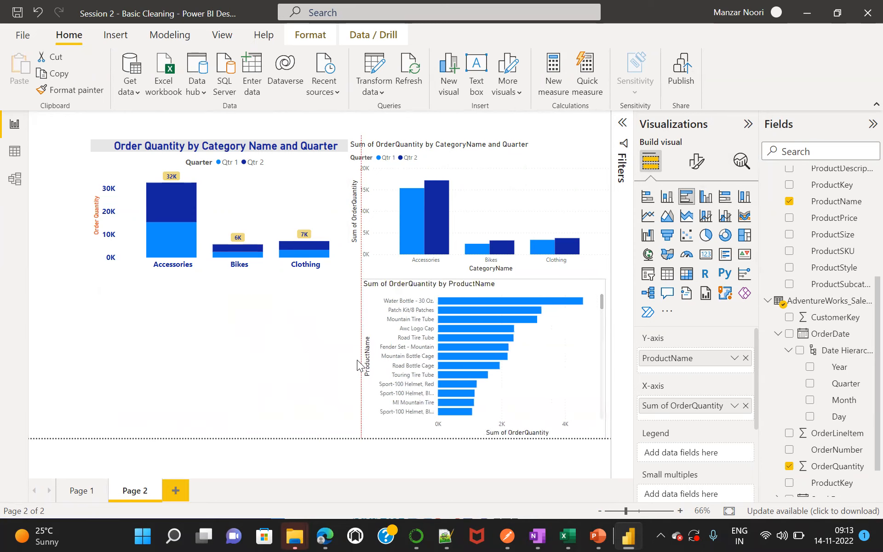
{"action": "left_click_drag", "start_coordinate": [381, 188], "coordinate": [123, 351]}
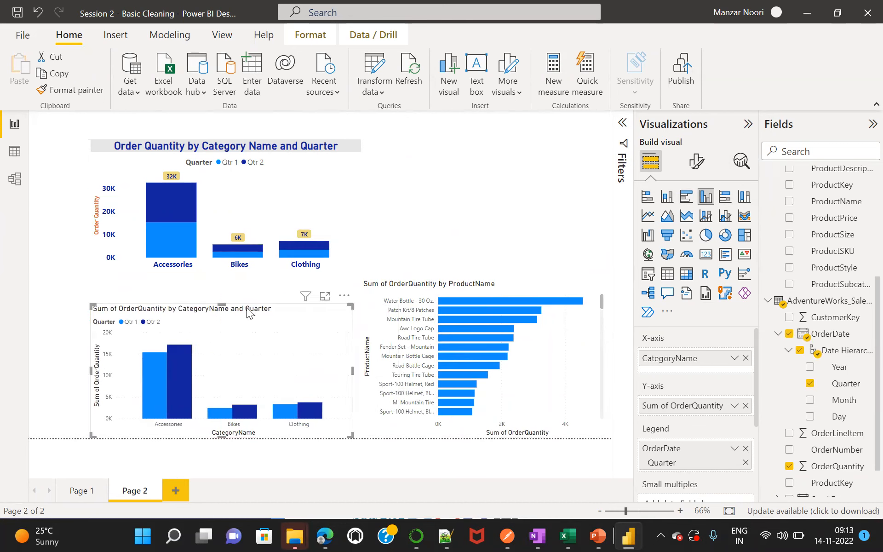
Stretch the product bar chart up to the top of the page and widen it slightly toward the category charts.
{"action": "left_click", "coordinate": [523, 284]}
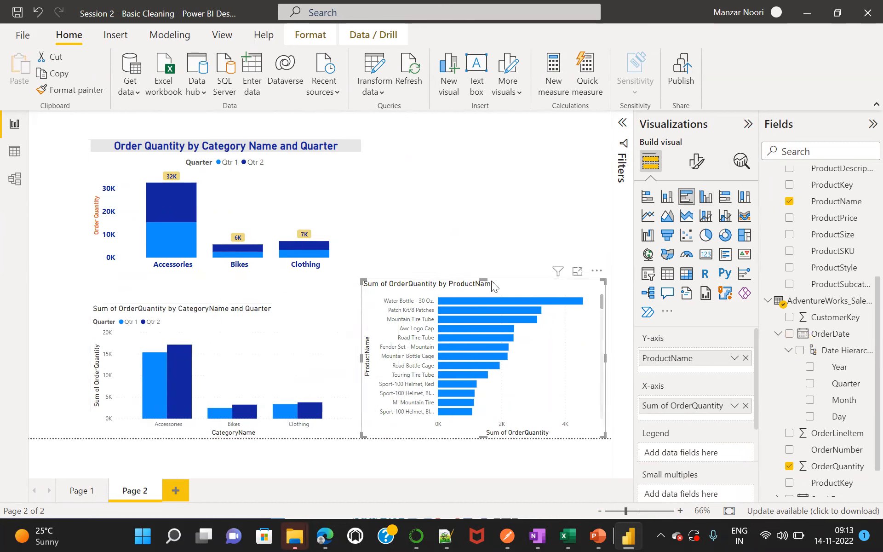
{"action": "left_click_drag", "start_coordinate": [483, 279], "coordinate": [483, 144]}
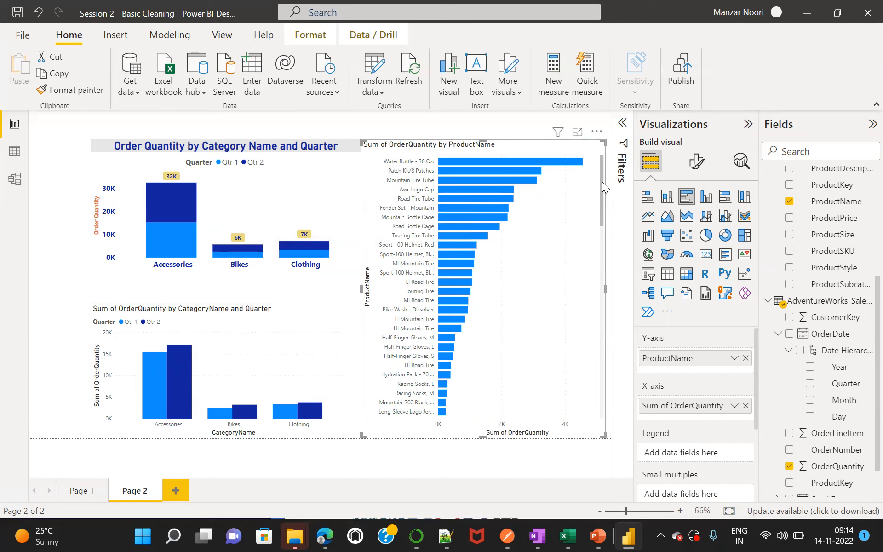
{"action": "mouse_move", "coordinate": [602, 181]}
{"action": "left_mouse_down"}
{"action": "mouse_move", "coordinate": [596, 413]}
{"action": "mouse_move", "coordinate": [607, 325]}
{"action": "mouse_move", "coordinate": [598, 173]}
{"action": "left_mouse_up"}
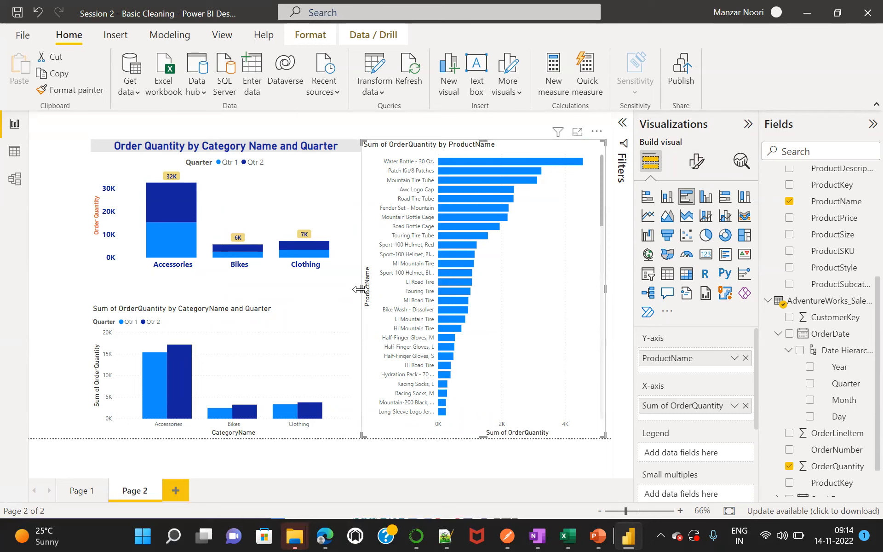
{"action": "left_click_drag", "start_coordinate": [359, 289], "coordinate": [342, 288]}
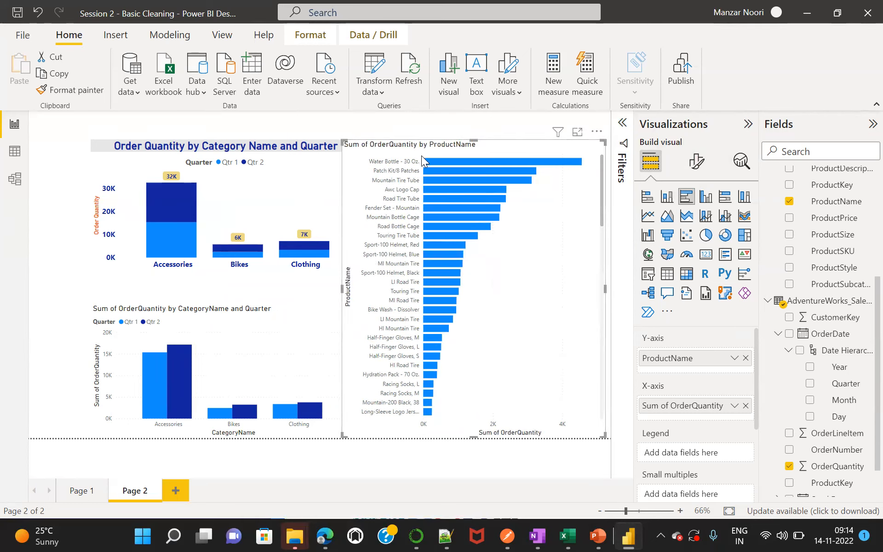
Cross-highlight Patch Kit/8 Patches from the product bar chart and clear the highlight.
{"action": "left_click", "coordinate": [419, 171]}
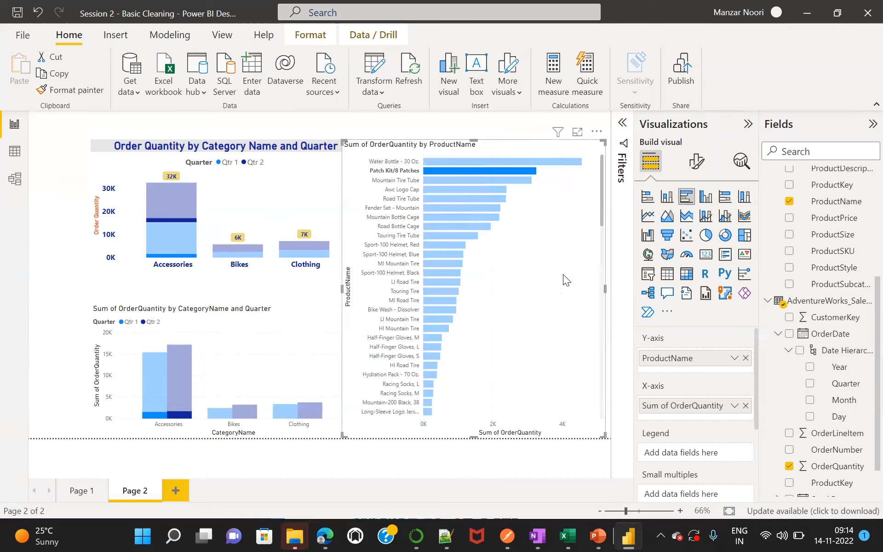
{"action": "left_click", "coordinate": [539, 284]}
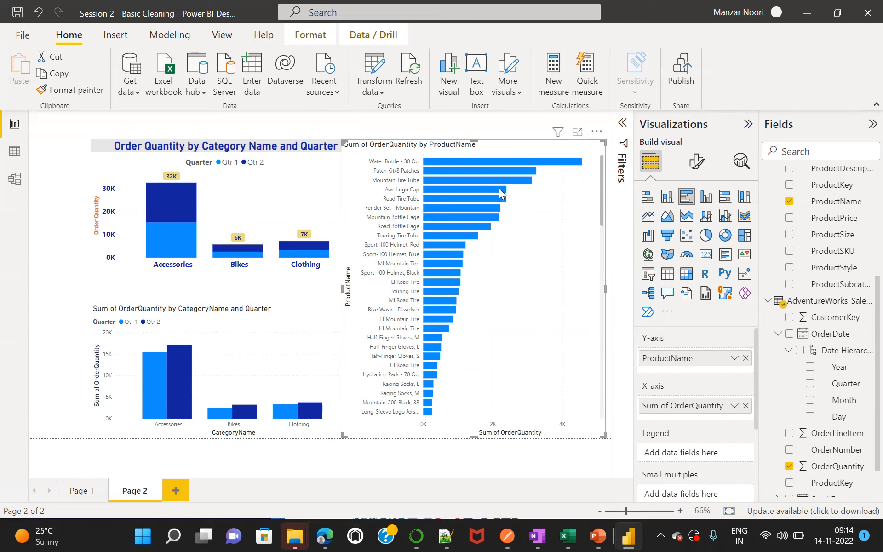
Rename the X-axis field of the clustered category chart as Category Name for this visual.
{"action": "left_click", "coordinate": [210, 316]}
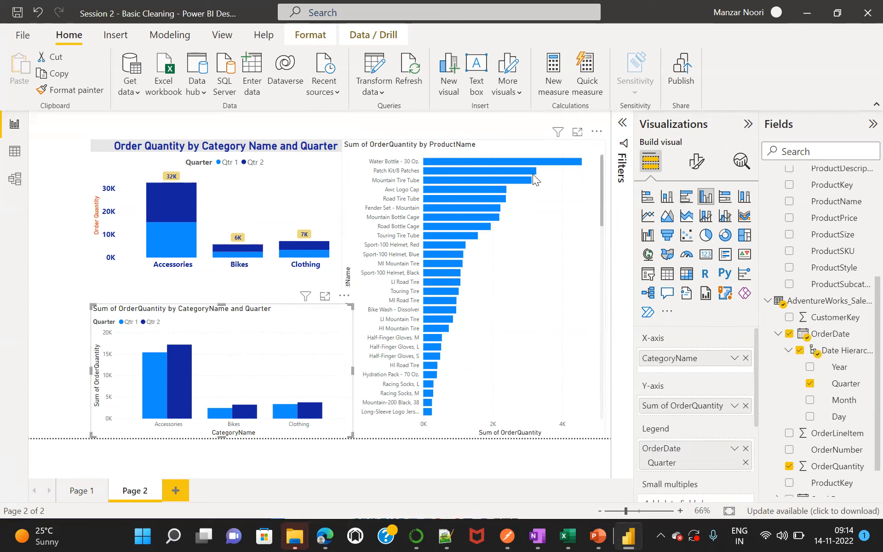
{"action": "mouse_move", "coordinate": [559, 164]}
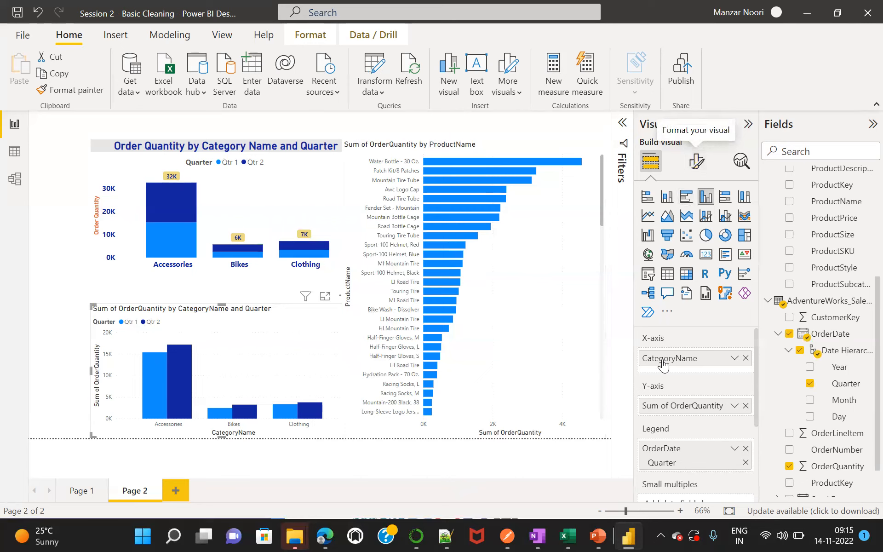
{"action": "double_click", "coordinate": [678, 357]}
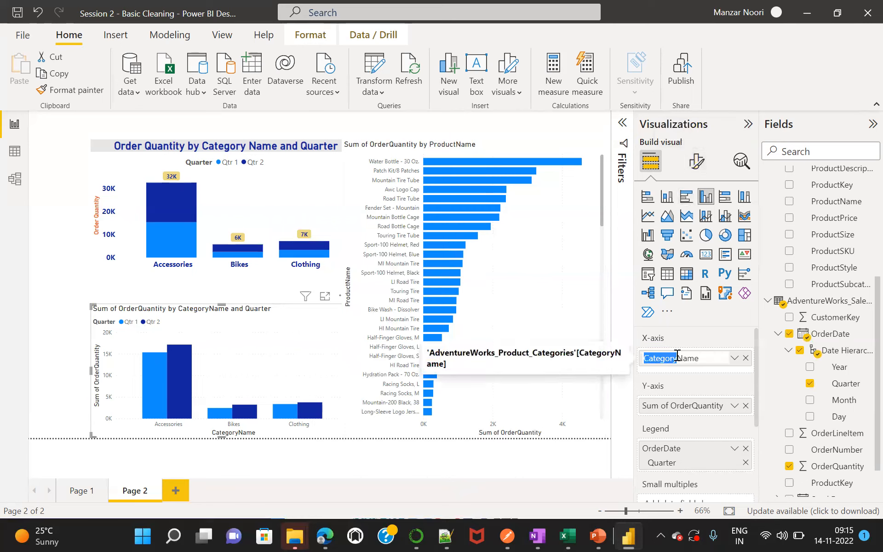
{"action": "left_click", "coordinate": [677, 358]}
{"action": "key", "text": "Return"}
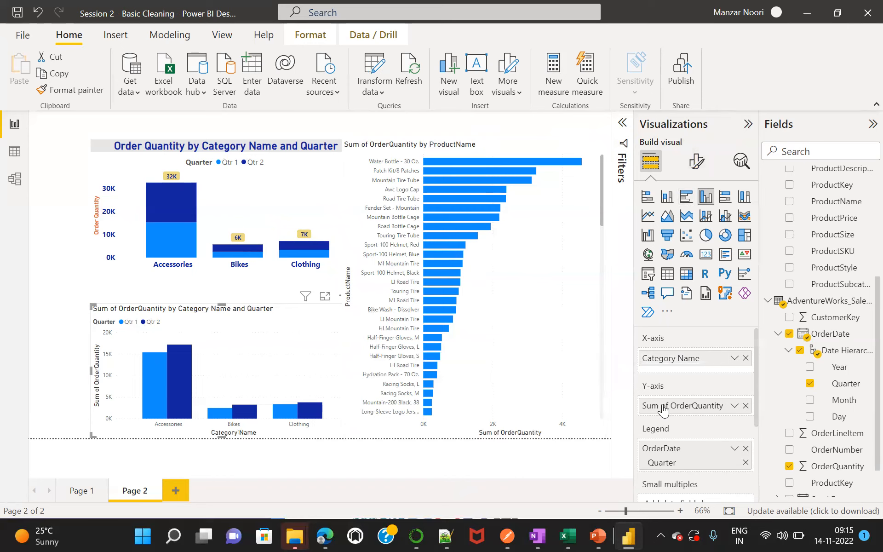
Rename the Y-axis field of the clustered category chart as Order Quantity.
{"action": "double_click", "coordinate": [671, 406]}
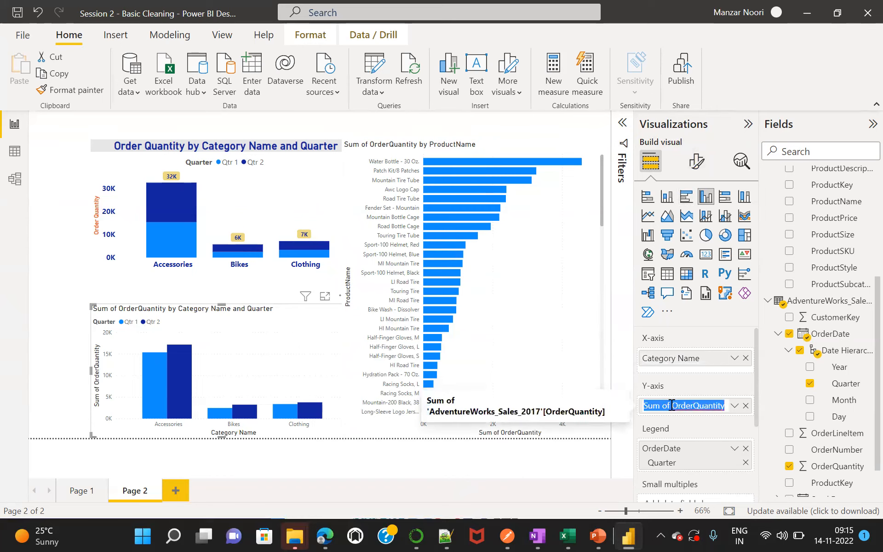
{"action": "left_click", "coordinate": [671, 406]}
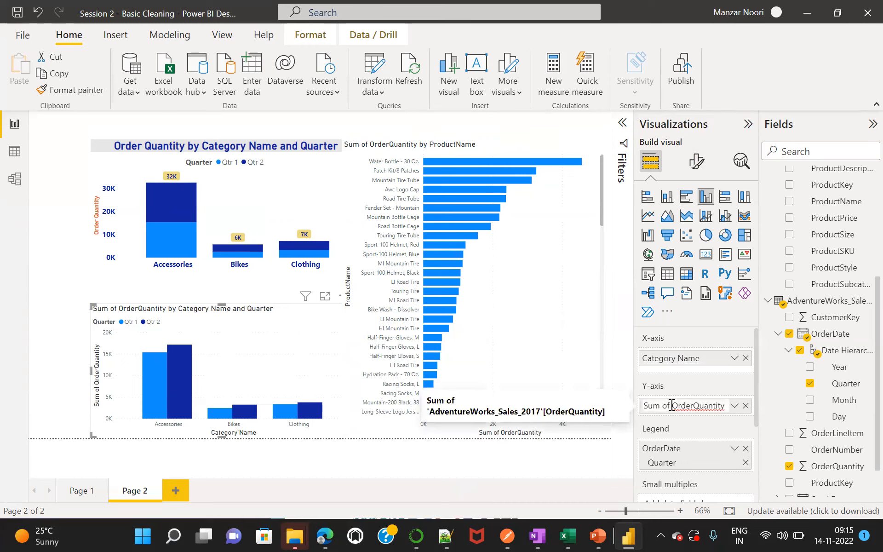
{"action": "key", "text": "shift+Home"}
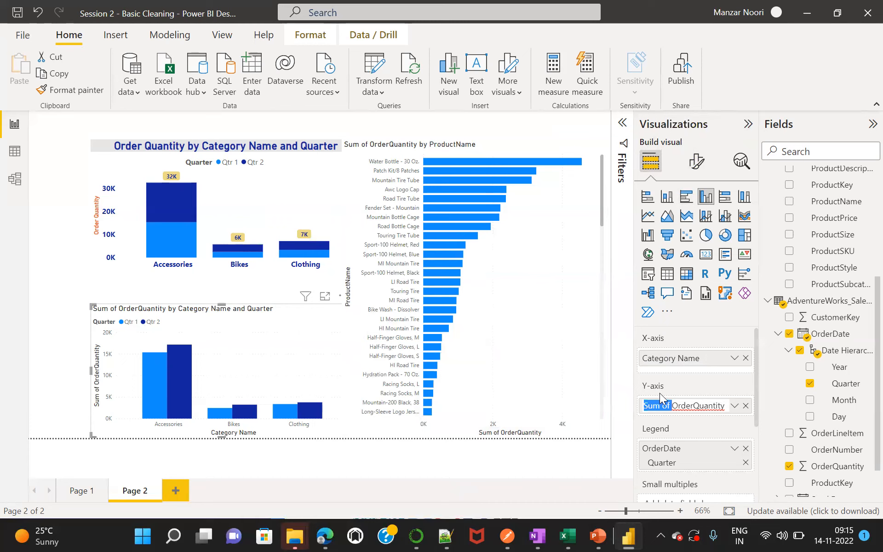
{"action": "key", "text": "BackSpace"}
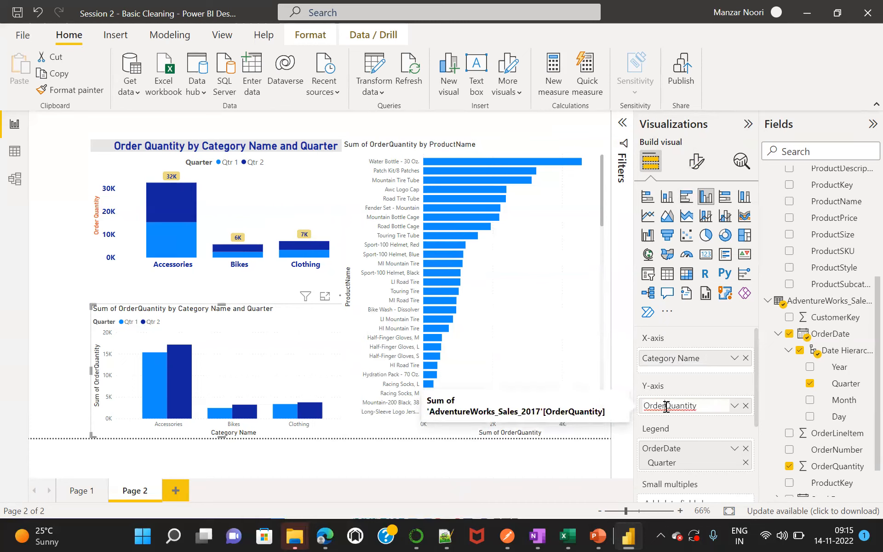
{"action": "left_click", "coordinate": [666, 406]}
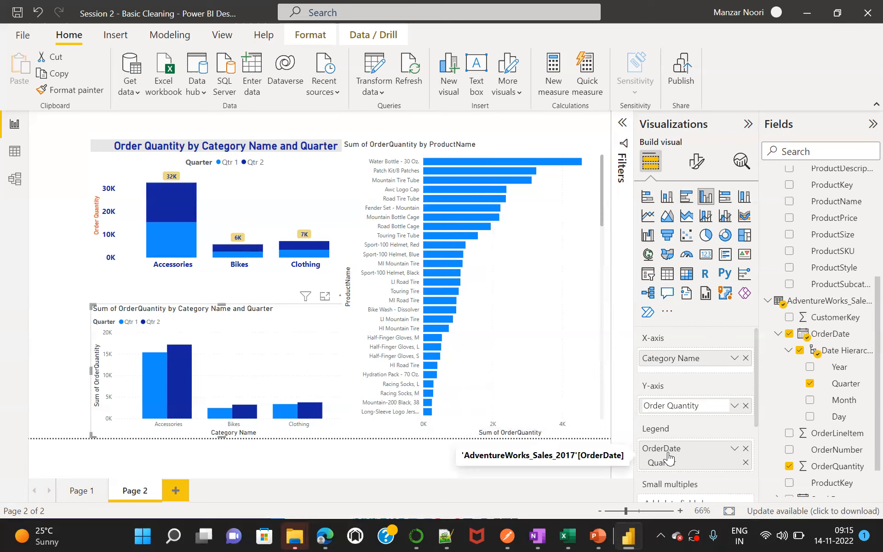
{"action": "key", "text": "Return"}
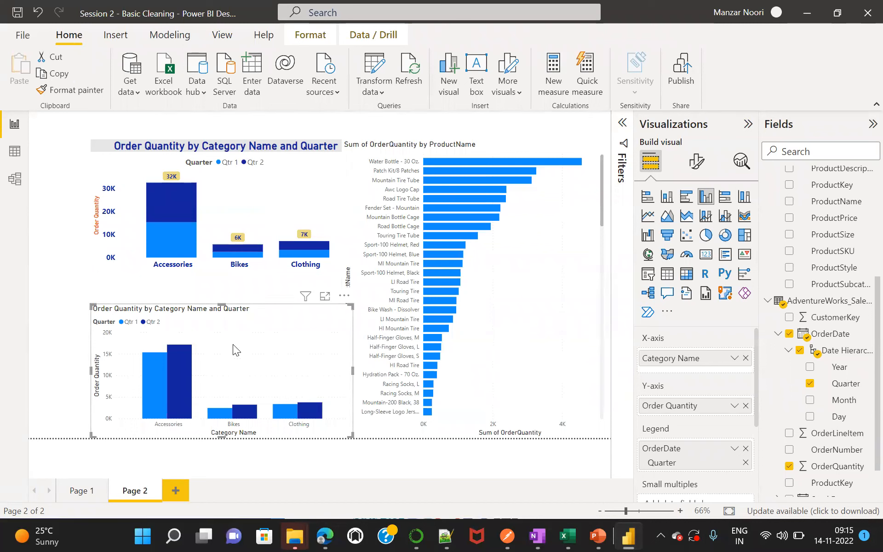
Rename the Y-axis field of the product bar chart as Product Name.
{"action": "left_click", "coordinate": [535, 275]}
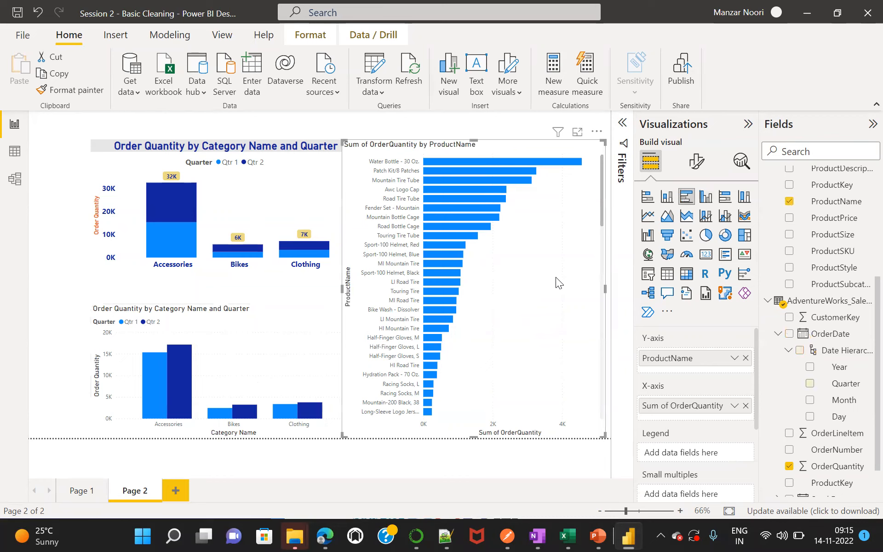
{"action": "double_click", "coordinate": [672, 359]}
{"action": "left_click", "coordinate": [673, 358]}
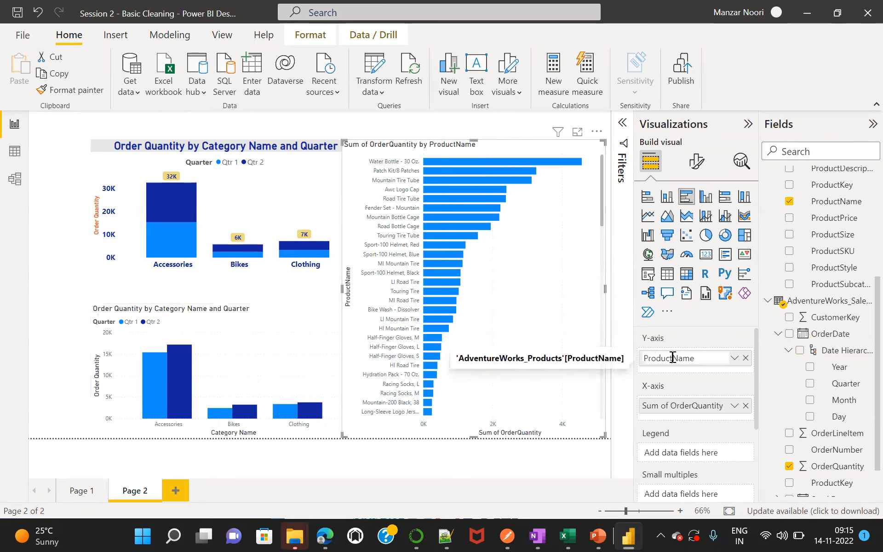
{"action": "key", "text": "Return"}
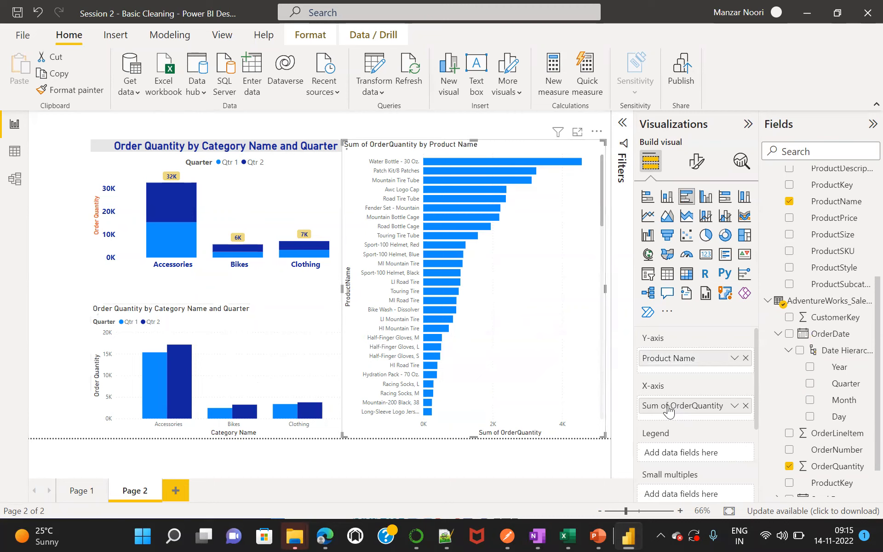
Rename the X-axis field of the product bar chart as Order Quantity.
{"action": "double_click", "coordinate": [672, 404]}
{"action": "left_click", "coordinate": [672, 405]}
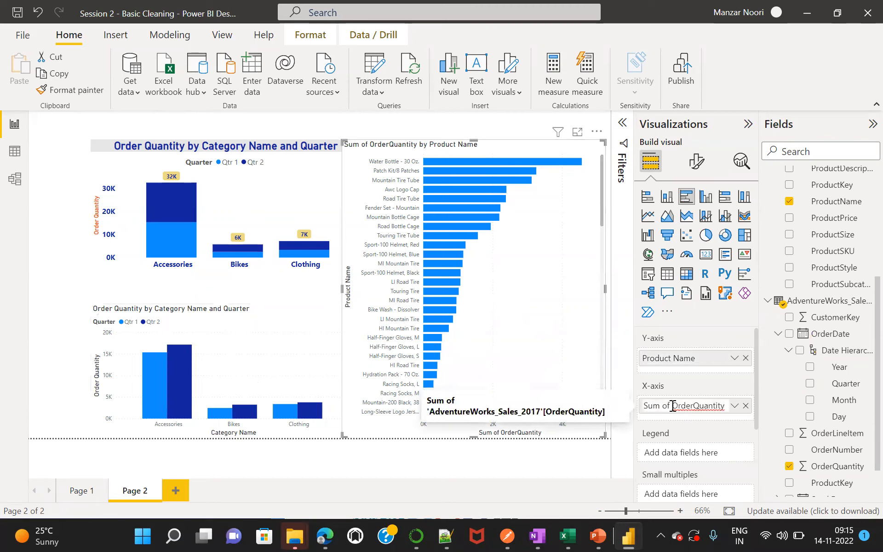
{"action": "key", "text": "shift+Home"}
{"action": "key", "text": "BackSpace"}
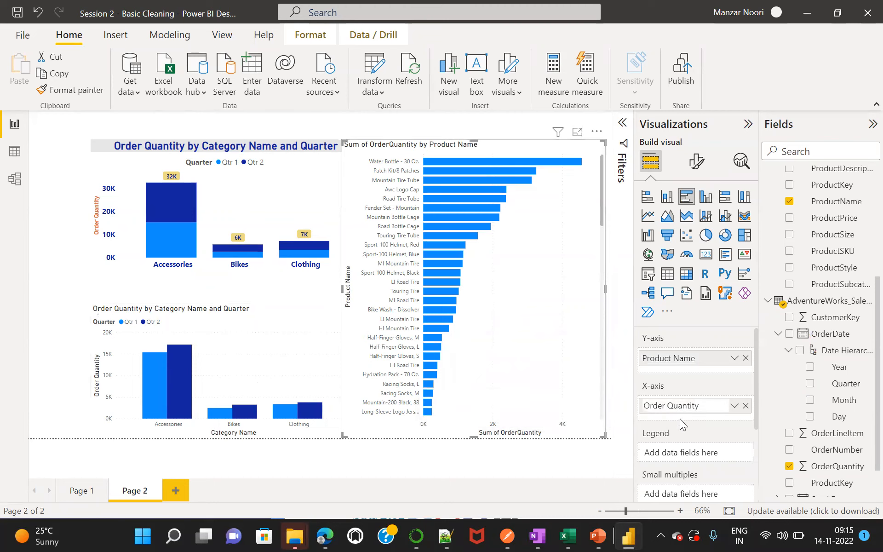
{"action": "key", "text": "Return"}
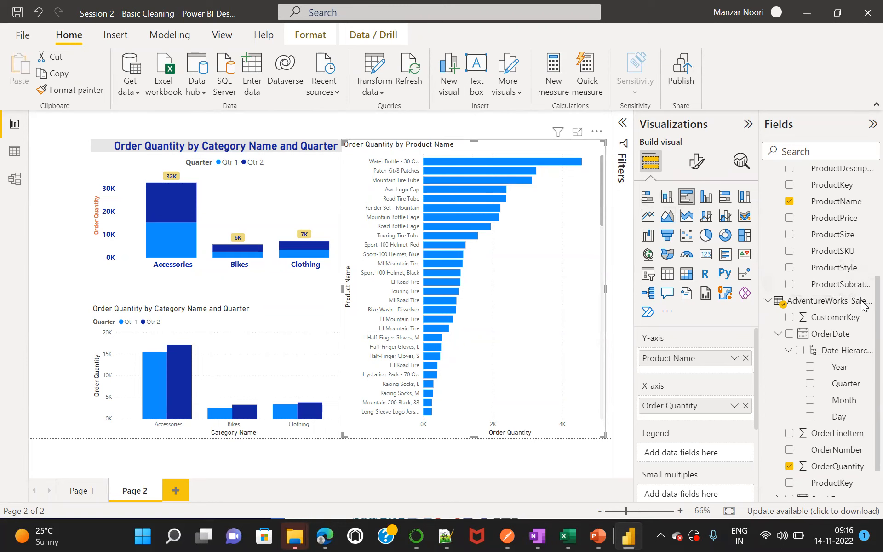
{"action": "scroll", "coordinate": [862, 294], "scroll_direction": "up", "scroll_amount": 3}
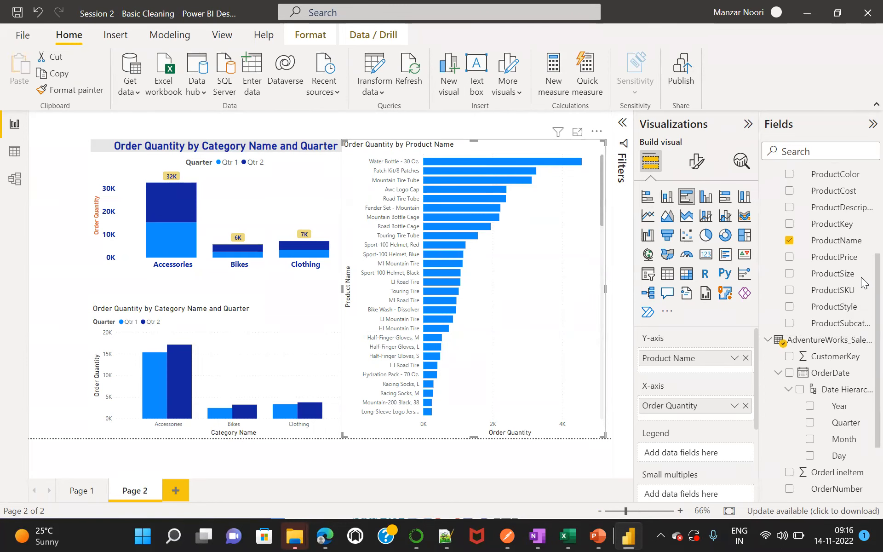
Add ProductColor from the AdventureWorks_Products table as the legend of the product bar chart and look through its bars.
{"action": "scroll", "coordinate": [859, 256], "scroll_direction": "up", "scroll_amount": 1}
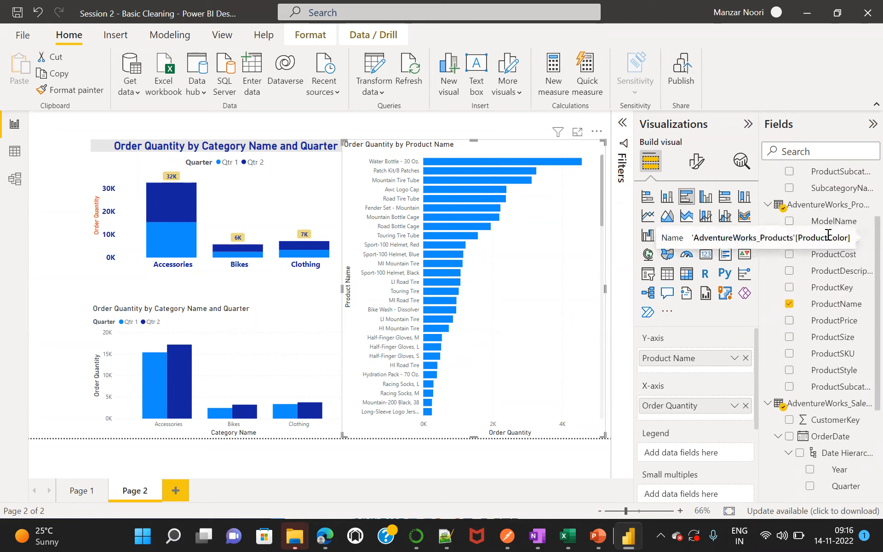
{"action": "left_click_drag", "start_coordinate": [848, 242], "coordinate": [720, 452]}
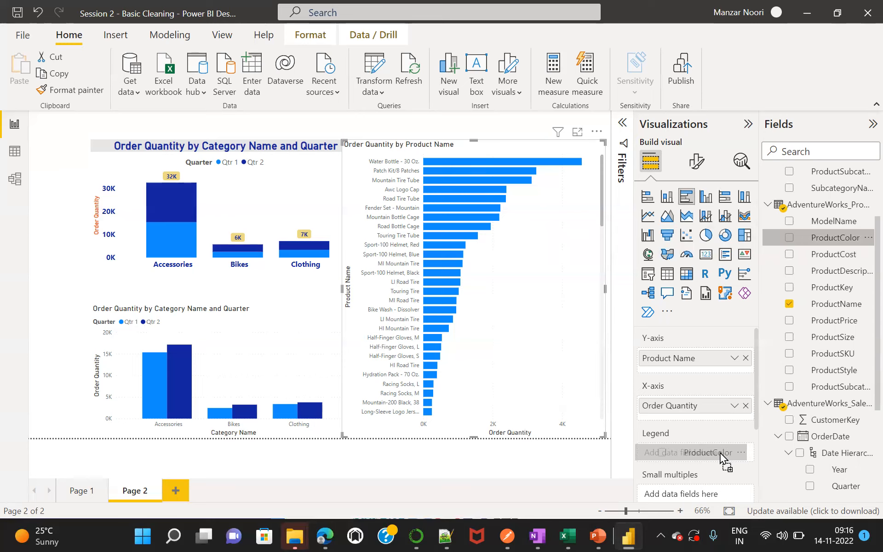
{"action": "left_click_drag", "start_coordinate": [720, 453], "coordinate": [720, 454]}
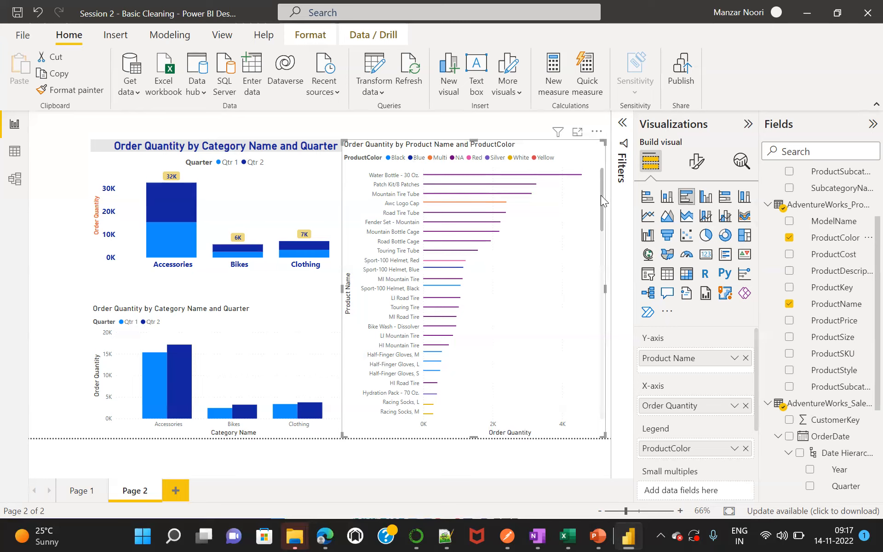
{"action": "left_click_drag", "start_coordinate": [600, 198], "coordinate": [601, 226]}
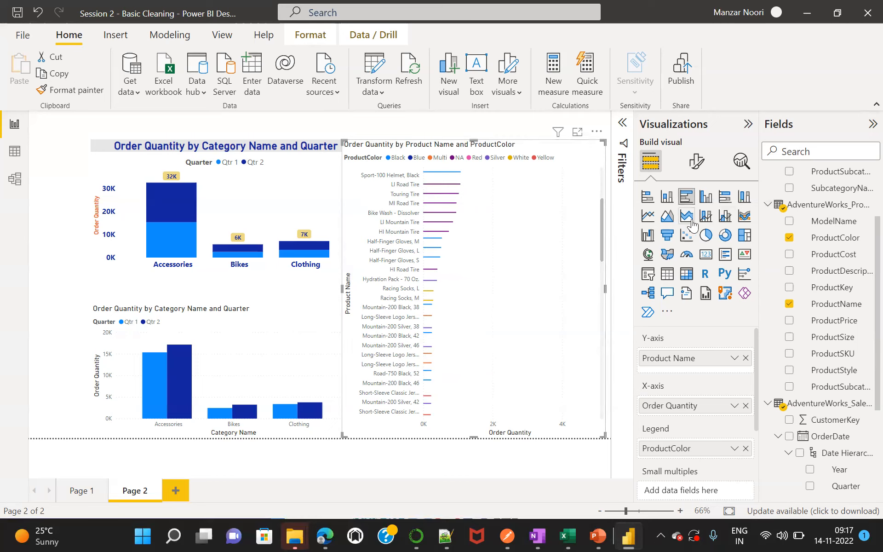
Convert the product chart to a stacked bar chart and look through its full list of products.
{"action": "left_click", "coordinate": [646, 198]}
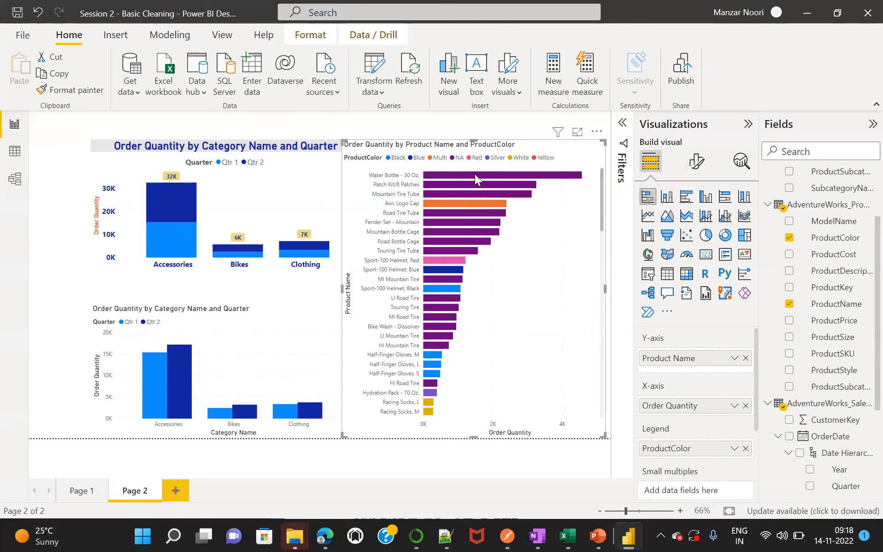
{"action": "mouse_move", "coordinate": [482, 178]}
{"action": "left_click_drag", "start_coordinate": [600, 191], "coordinate": [613, 404]}
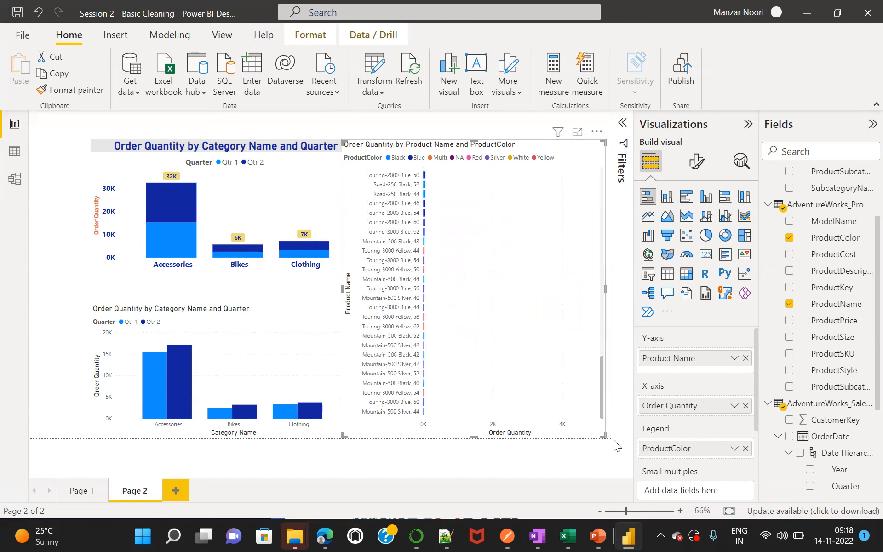
{"action": "left_click_drag", "start_coordinate": [628, 366], "coordinate": [600, 174]}
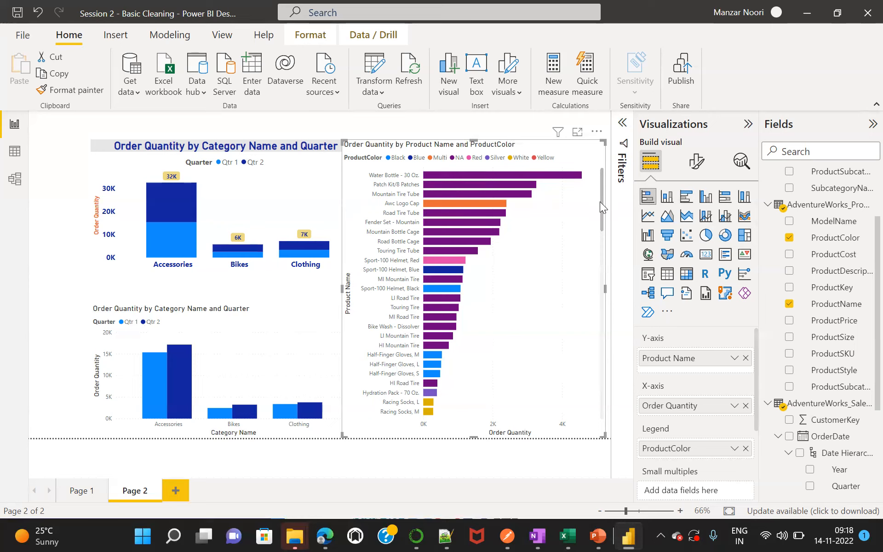
Remove ProductColor from the legend of the product bar chart.
{"action": "left_click_drag", "start_coordinate": [602, 203], "coordinate": [602, 174]}
{"action": "left_click", "coordinate": [745, 448]}
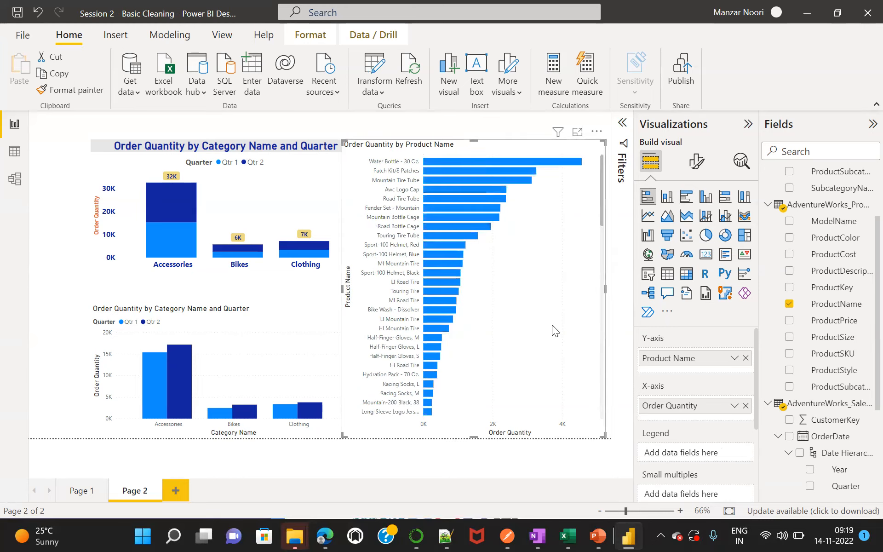
Turn off the Y-axis title of the product bar chart, keeping the Y-axis itself on.
{"action": "left_click", "coordinate": [696, 162]}
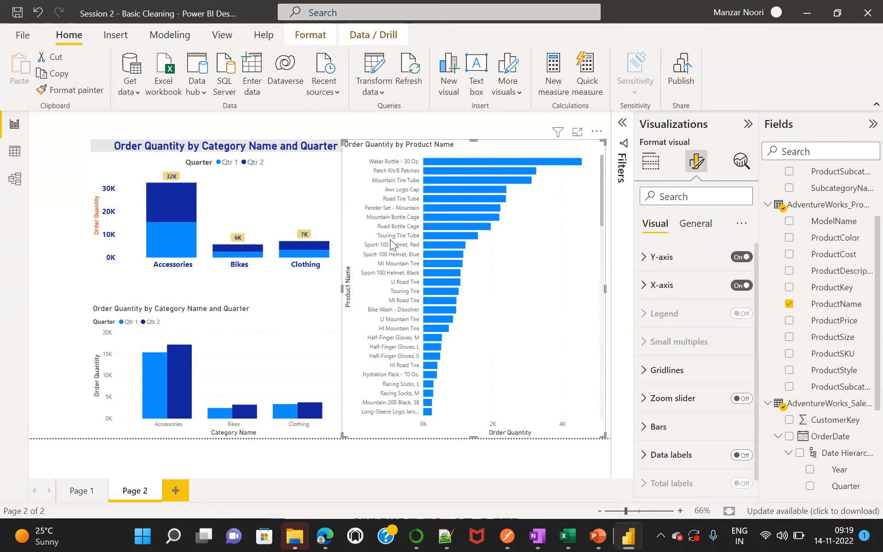
{"action": "left_click", "coordinate": [643, 257]}
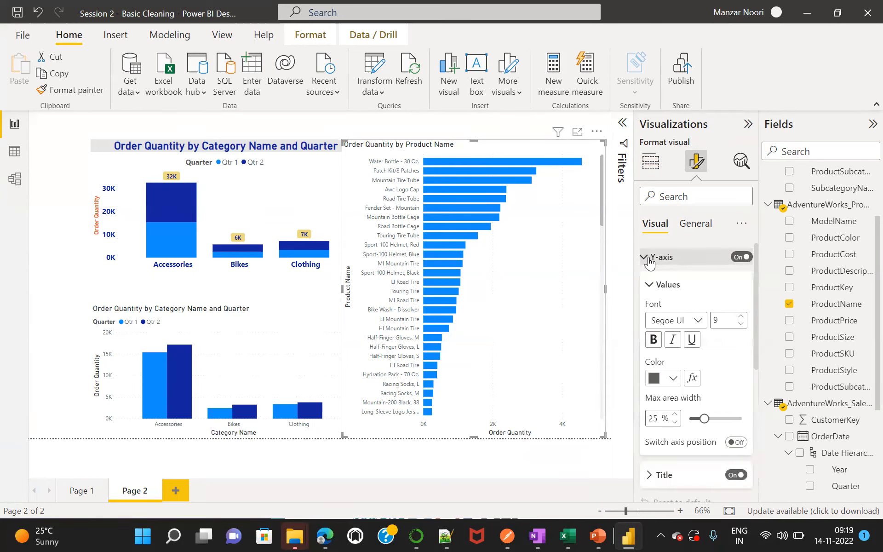
{"action": "left_click", "coordinate": [737, 258]}
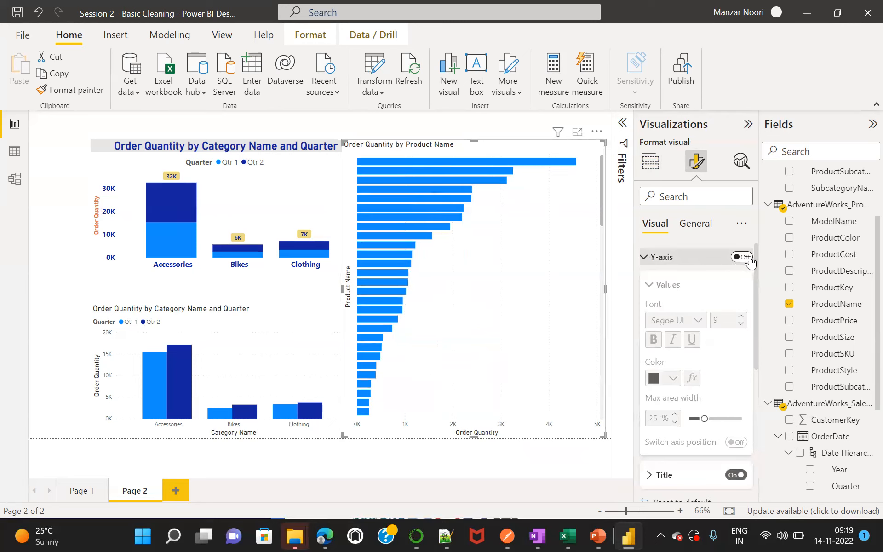
{"action": "left_click", "coordinate": [748, 258]}
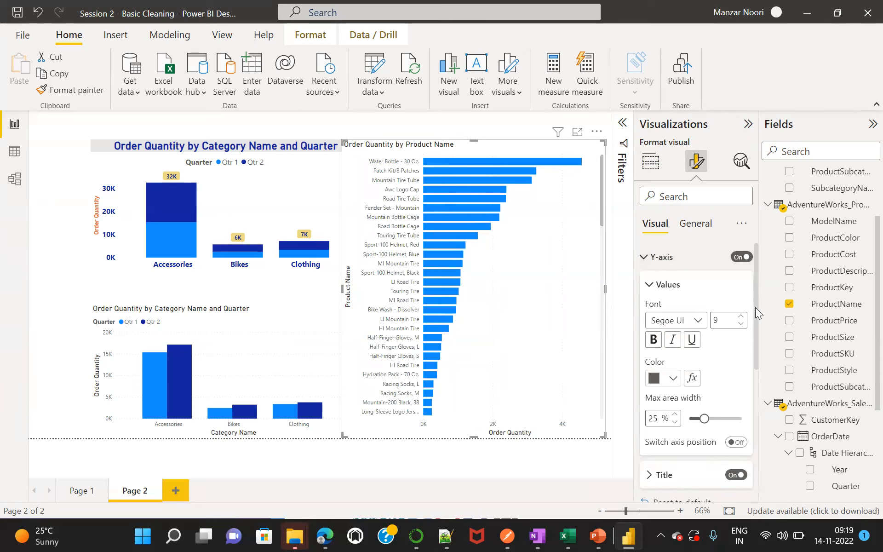
{"action": "left_click_drag", "start_coordinate": [755, 307], "coordinate": [755, 353]}
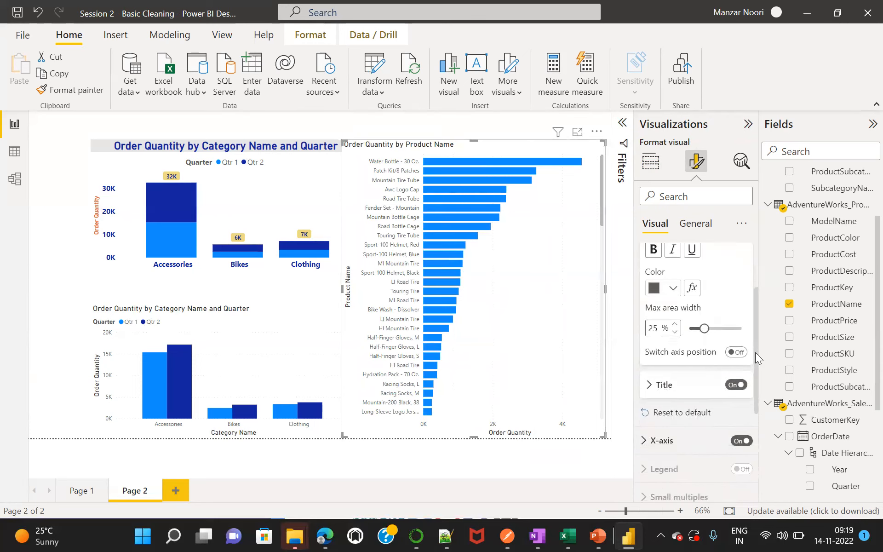
{"action": "left_click", "coordinate": [727, 382]}
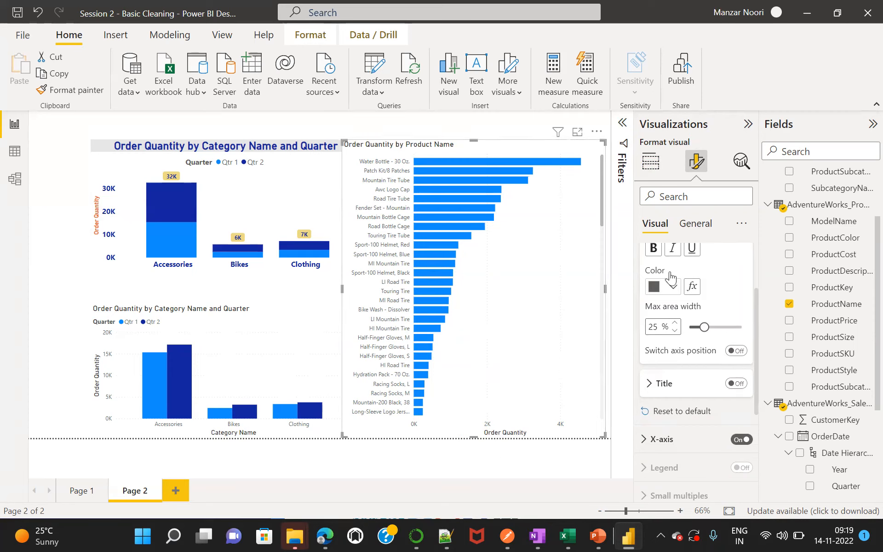
Make the X-axis title of the product bar chart bold and set its font size to 15.
{"action": "left_click", "coordinate": [643, 442]}
{"action": "left_click_drag", "start_coordinate": [757, 335], "coordinate": [756, 411]}
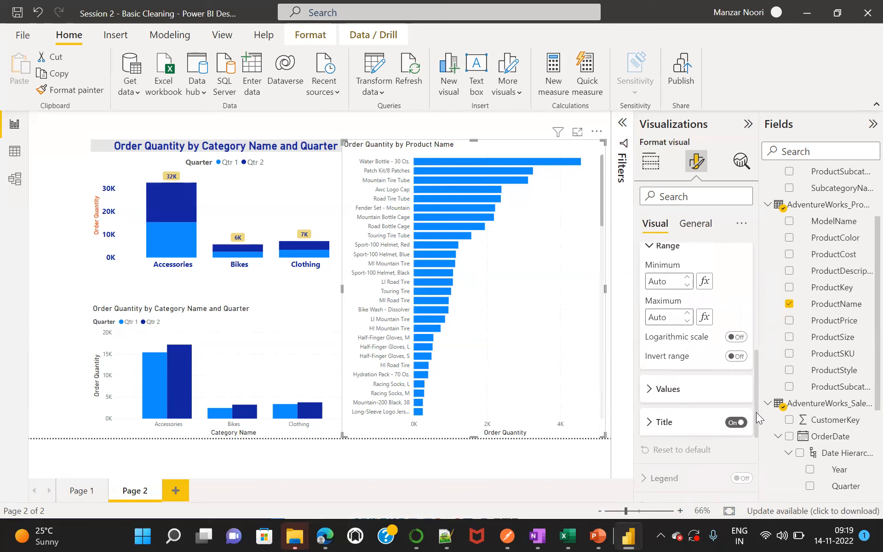
{"action": "left_click_drag", "start_coordinate": [756, 413], "coordinate": [756, 416]}
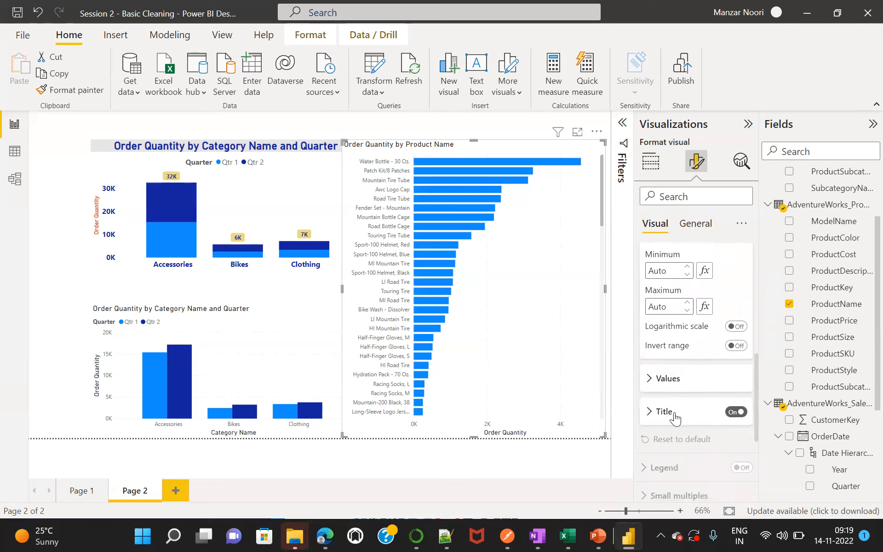
{"action": "left_click", "coordinate": [650, 412]}
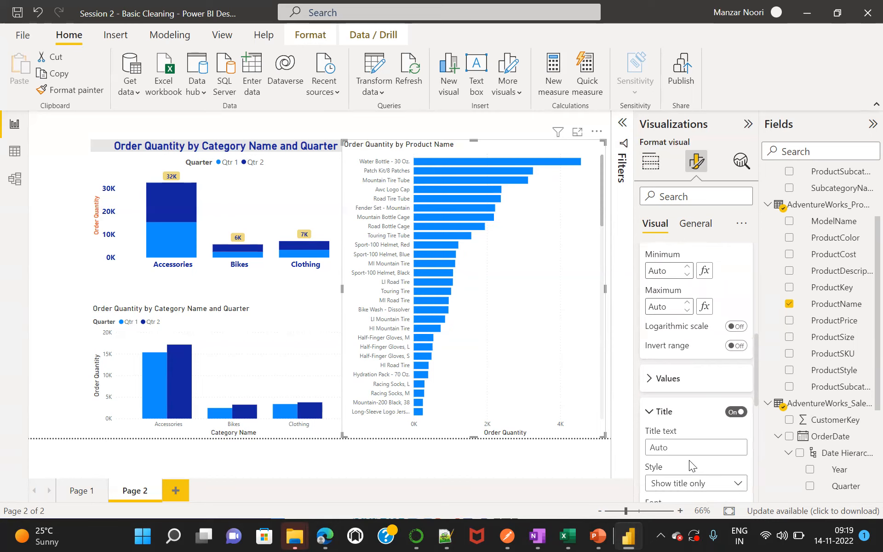
{"action": "scroll", "coordinate": [660, 340], "scroll_direction": "down", "scroll_amount": 5}
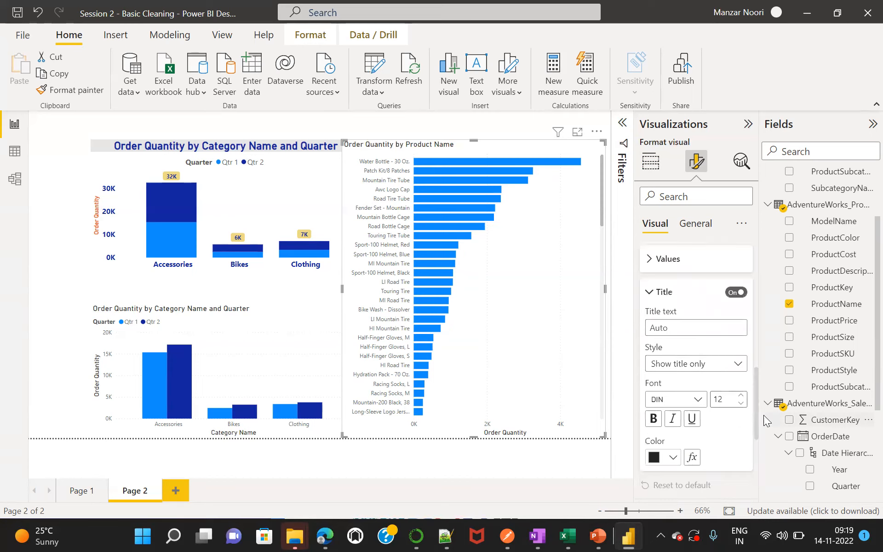
{"action": "left_click", "coordinate": [653, 347]}
{"action": "left_click", "coordinate": [727, 328]}
{"action": "key", "text": "BackSpace"}
{"action": "type", "text": "5"}
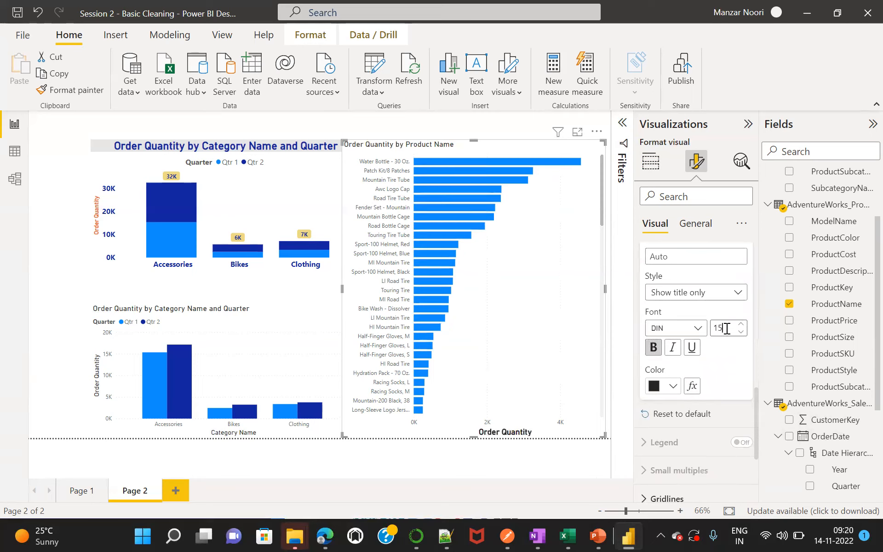
Color the X-axis title of the product bar chart in a darker shade of the light blue theme color.
{"action": "left_click", "coordinate": [672, 386]}
{"action": "left_click", "coordinate": [702, 328]}
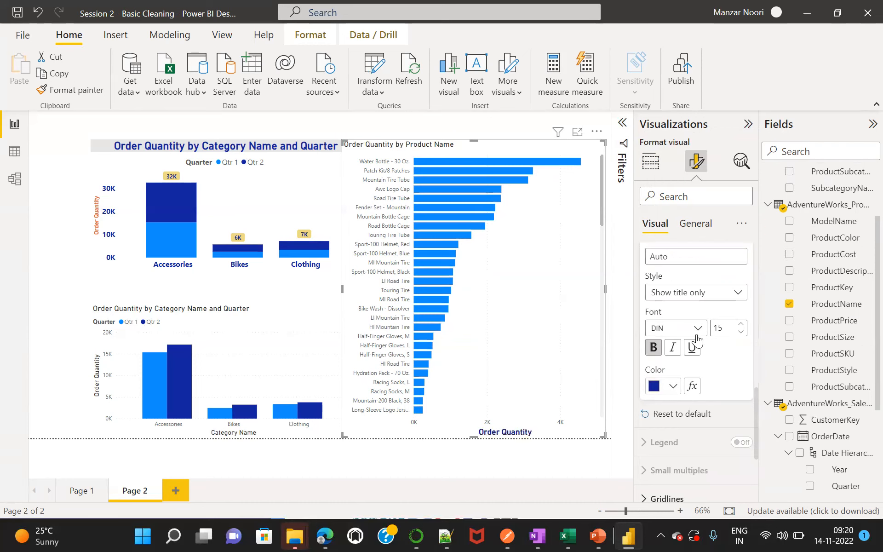
{"action": "left_click", "coordinate": [672, 386]}
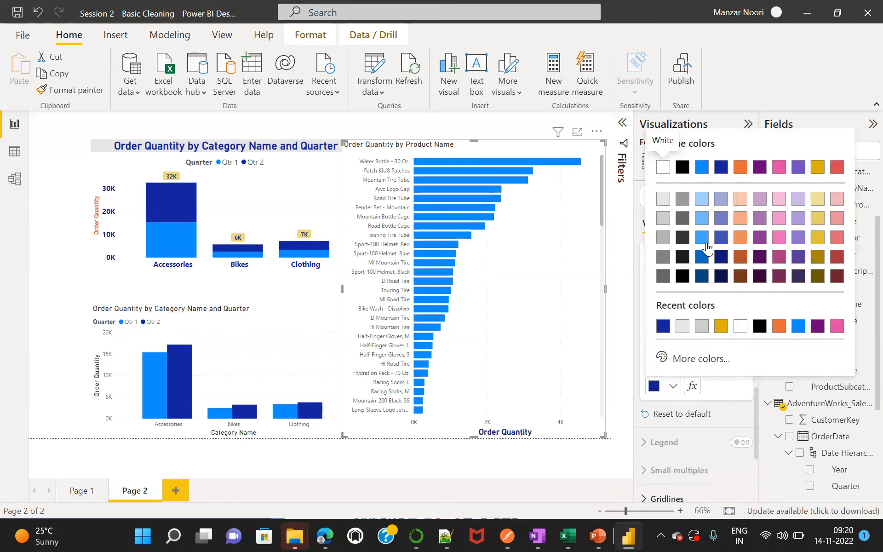
{"action": "left_click", "coordinate": [702, 253]}
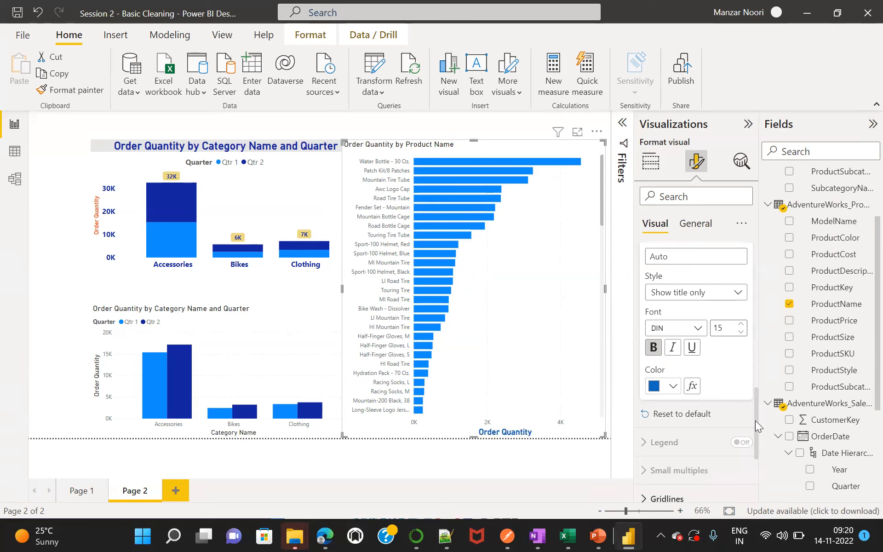
Turn on data labels for the product bar chart and give them a background.
{"action": "left_click_drag", "start_coordinate": [755, 421], "coordinate": [755, 467]}
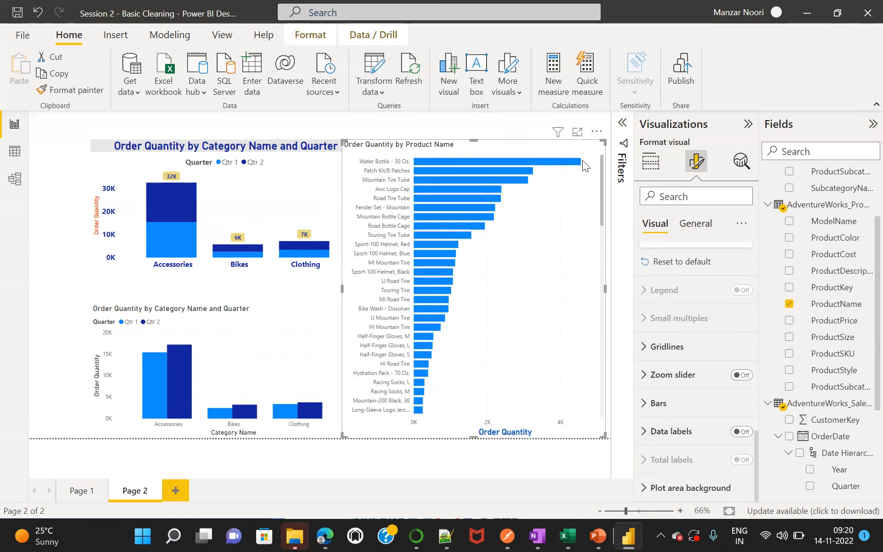
{"action": "left_click", "coordinate": [742, 432]}
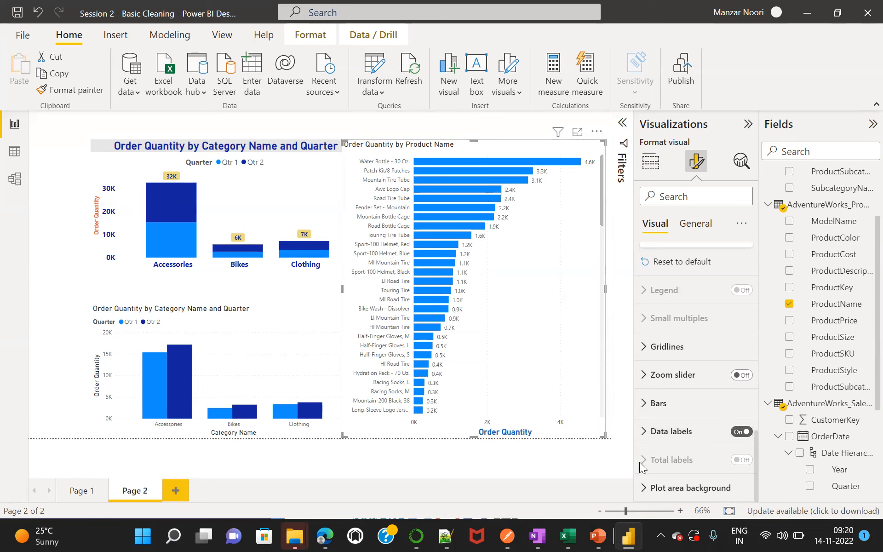
{"action": "left_click", "coordinate": [648, 434]}
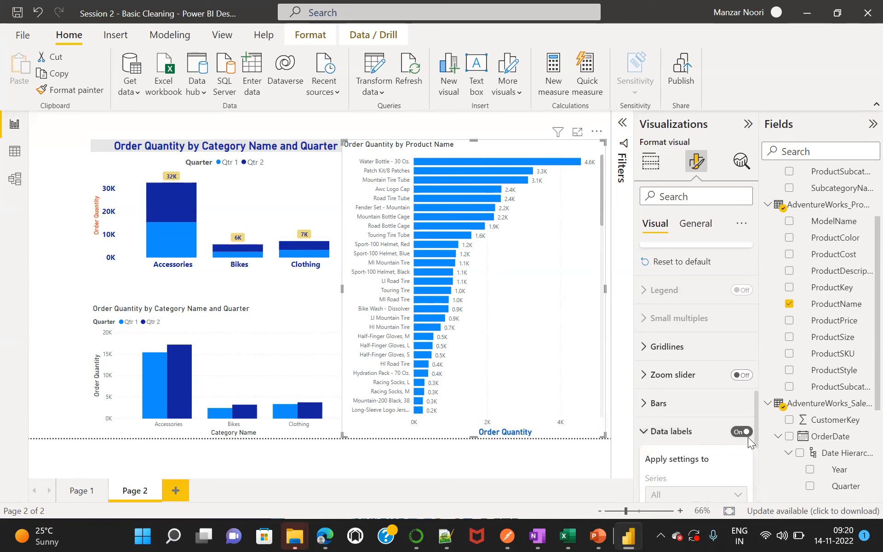
{"action": "left_click_drag", "start_coordinate": [756, 419], "coordinate": [756, 451]}
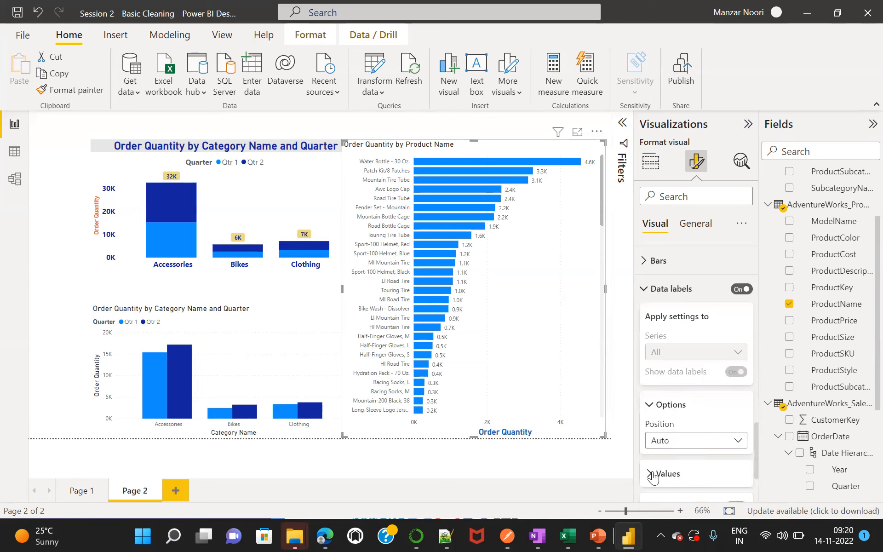
{"action": "left_click_drag", "start_coordinate": [755, 448], "coordinate": [755, 469]}
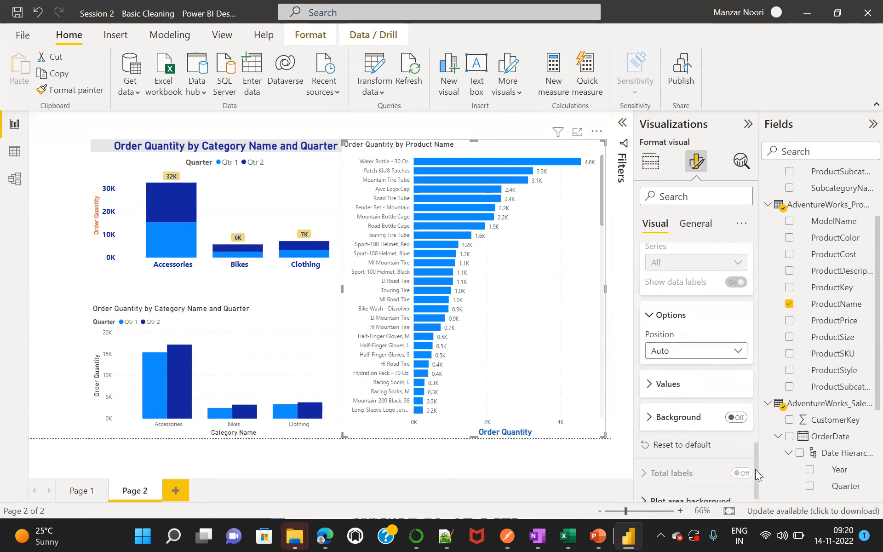
{"action": "left_click", "coordinate": [737, 418]}
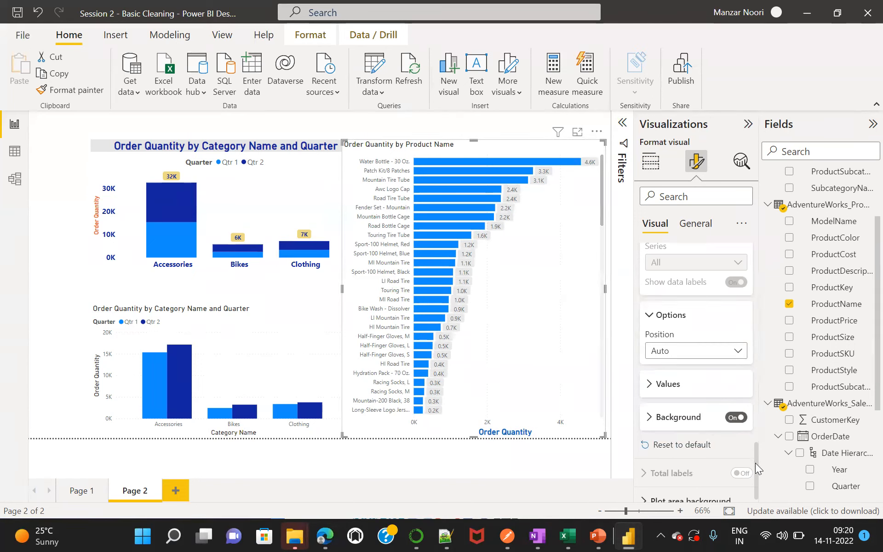
Review the color and spacing options for the bars of the product chart.
{"action": "scroll", "coordinate": [756, 464], "scroll_direction": "down", "scroll_amount": 1}
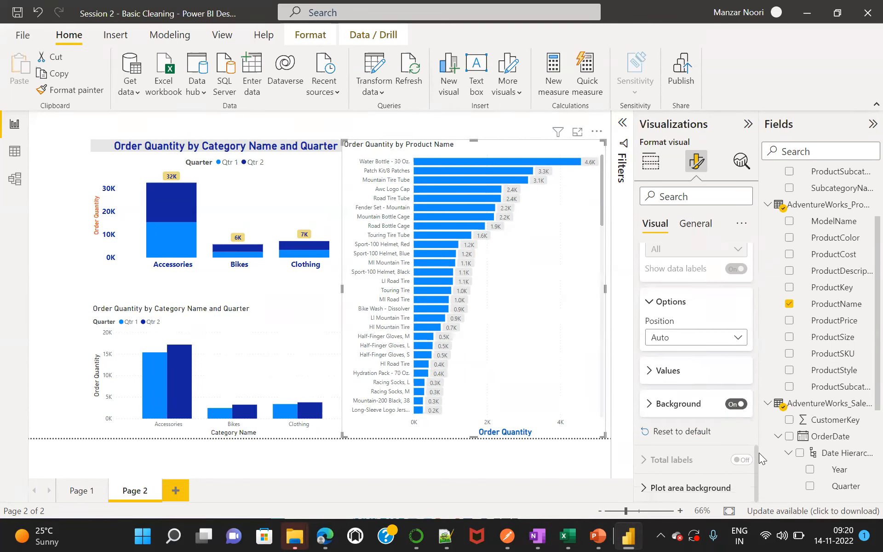
{"action": "scroll", "coordinate": [754, 437], "scroll_direction": "up", "scroll_amount": 6}
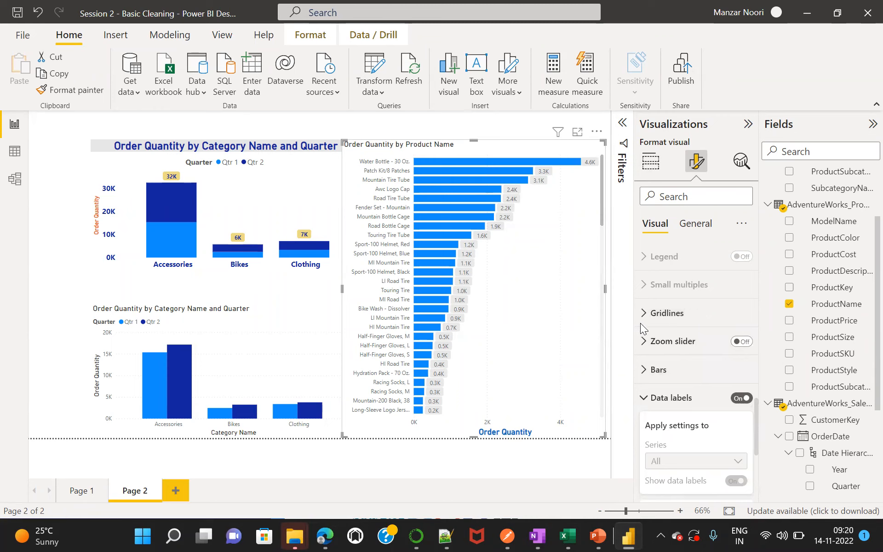
{"action": "left_click", "coordinate": [643, 374]}
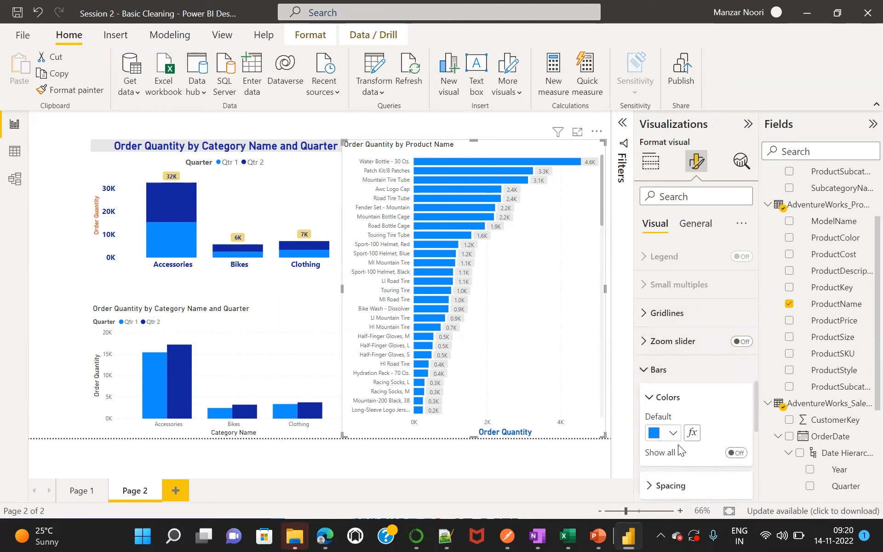
{"action": "left_click", "coordinate": [652, 487]}
{"action": "mouse_move", "coordinate": [756, 405]}
{"action": "left_mouse_down"}
{"action": "mouse_move", "coordinate": [759, 440]}
{"action": "mouse_move", "coordinate": [758, 398]}
{"action": "left_mouse_up"}
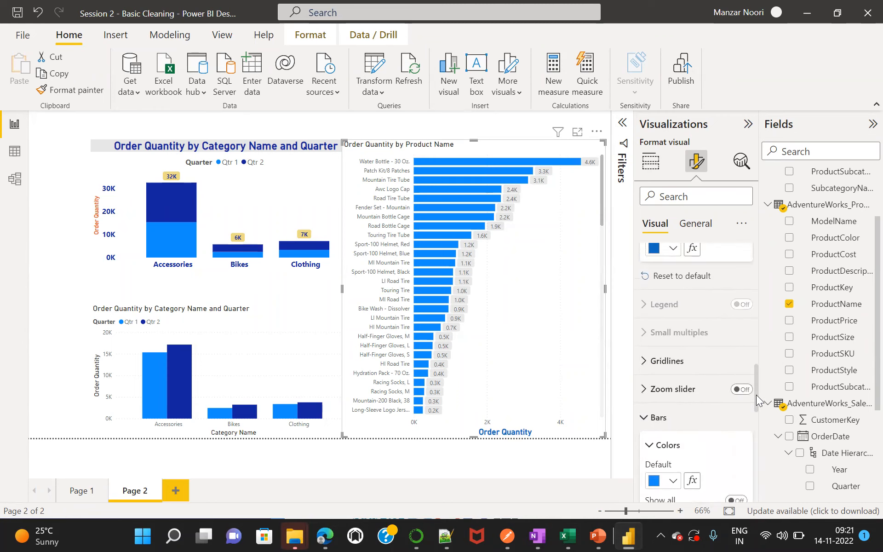
{"action": "left_click", "coordinate": [644, 419]}
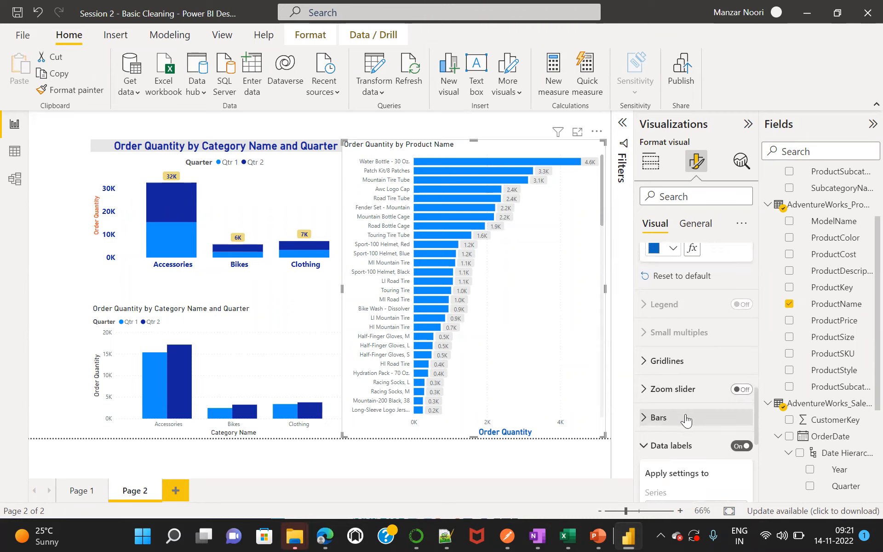
Set the vertical gridlines of the product bar chart to the Dashed style.
{"action": "left_click", "coordinate": [643, 362]}
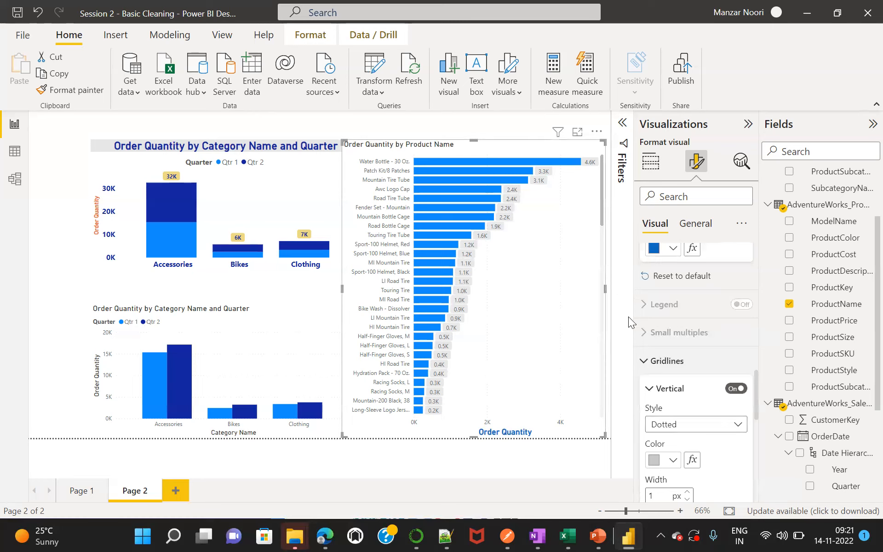
{"action": "left_click", "coordinate": [735, 432]}
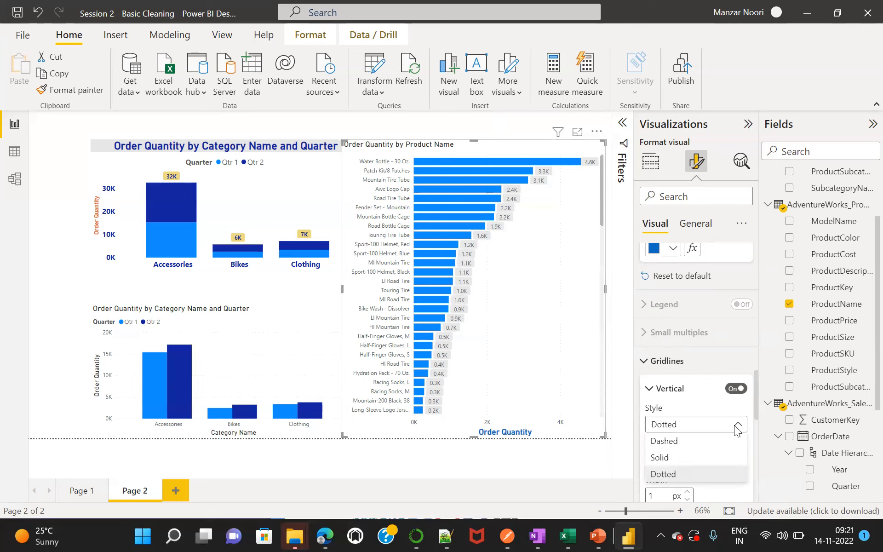
{"action": "left_click", "coordinate": [672, 442]}
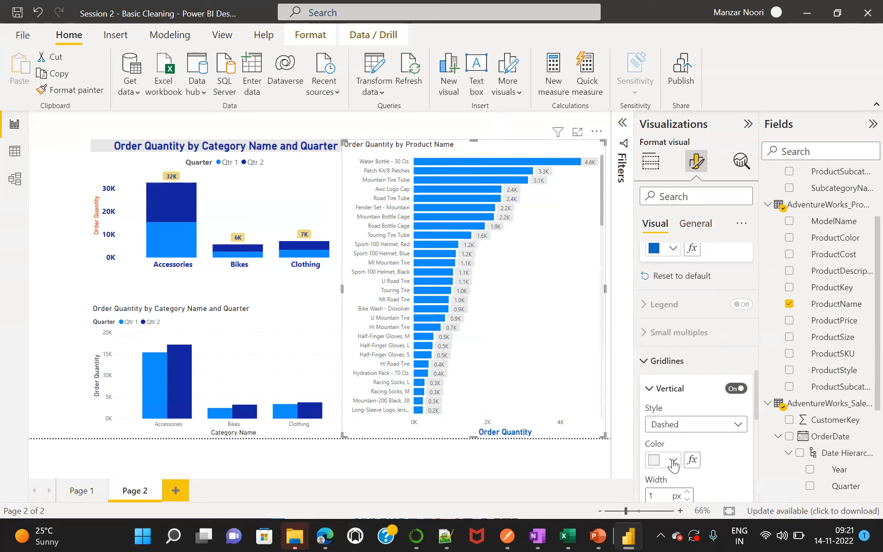
Color the vertical gridlines of the product bar chart black.
{"action": "left_click", "coordinate": [672, 460]}
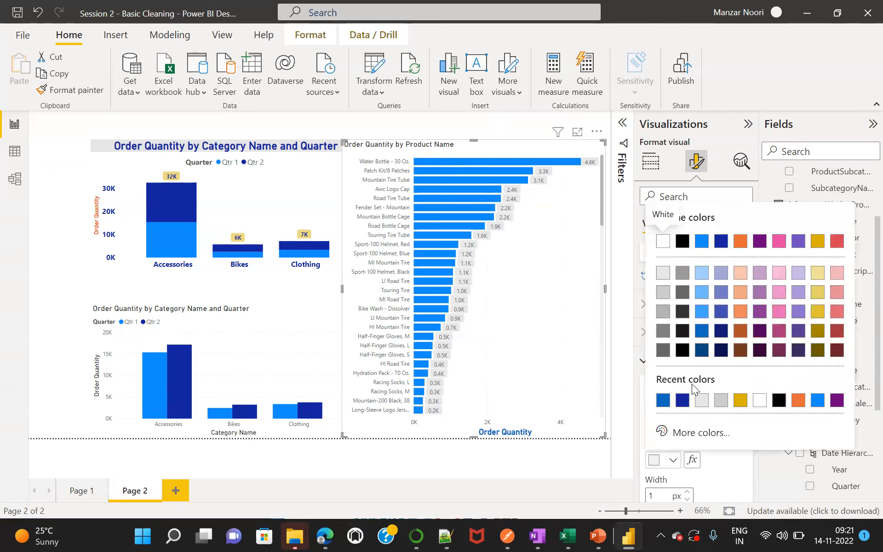
{"action": "left_click", "coordinate": [682, 351]}
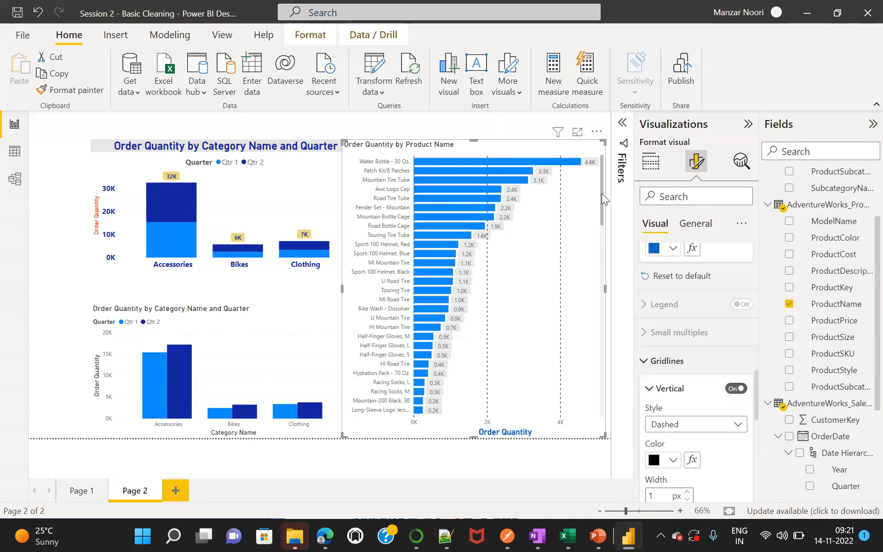
{"action": "left_click_drag", "start_coordinate": [601, 193], "coordinate": [614, 175]}
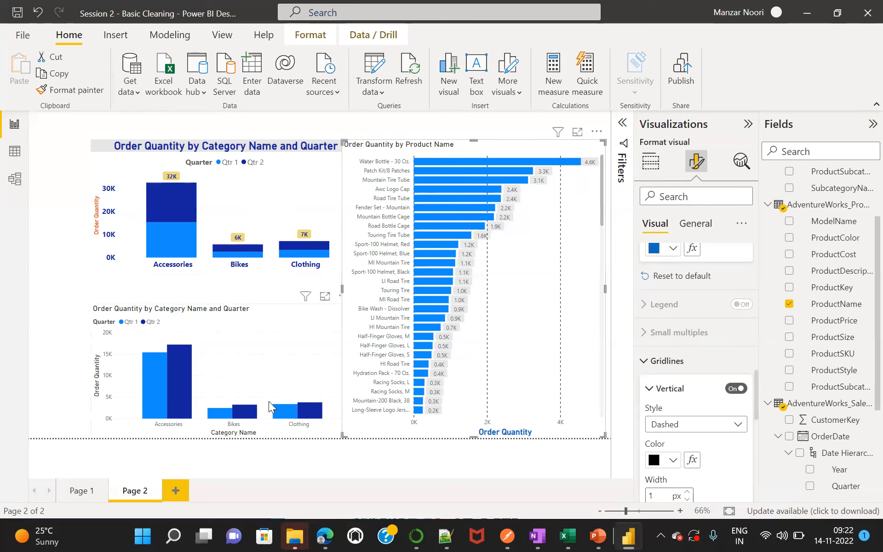
Compare the two category charts with the product bar chart, examining their field assignments and the products further down the list.
{"action": "left_click", "coordinate": [266, 327]}
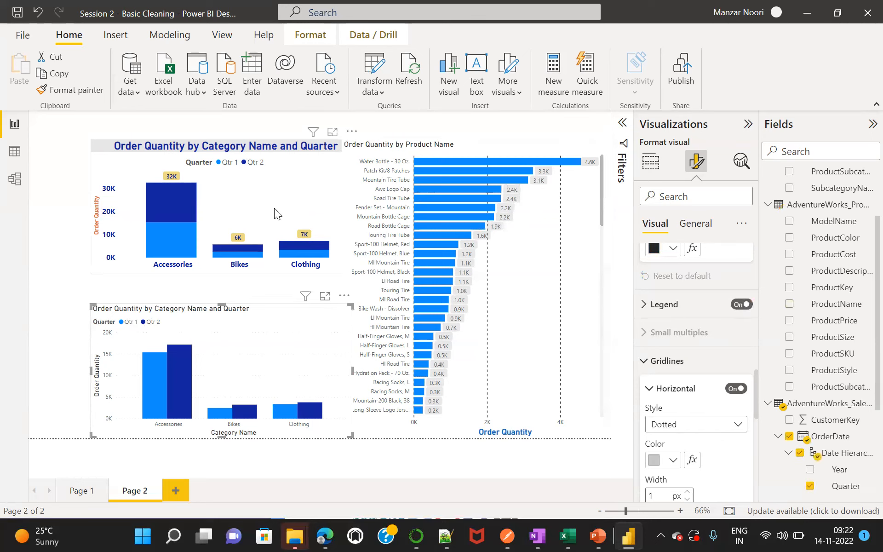
{"action": "left_click", "coordinate": [362, 196]}
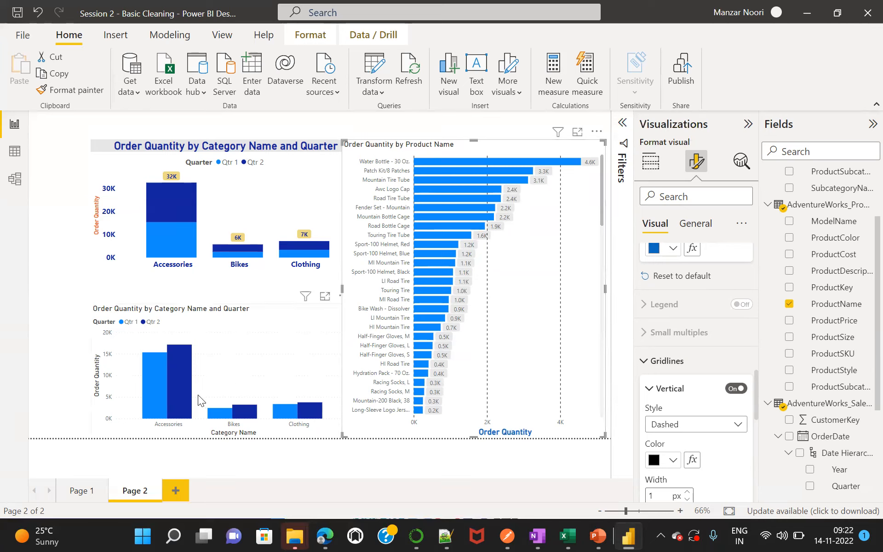
{"action": "left_click", "coordinate": [233, 348]}
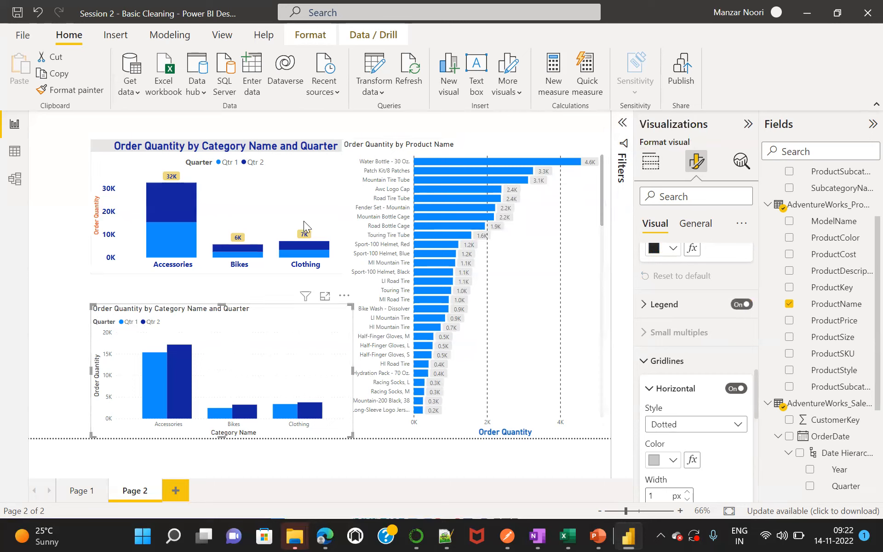
{"action": "left_click", "coordinate": [332, 209]}
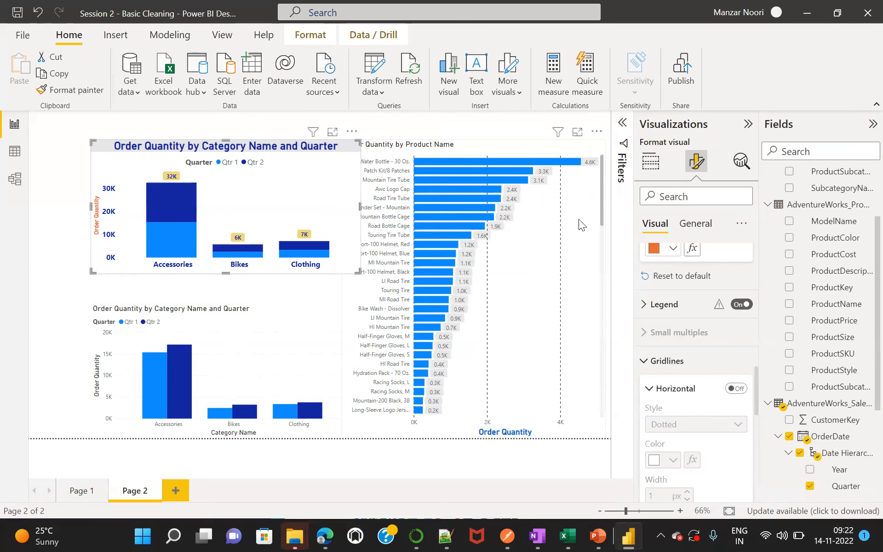
{"action": "left_click", "coordinate": [651, 164]}
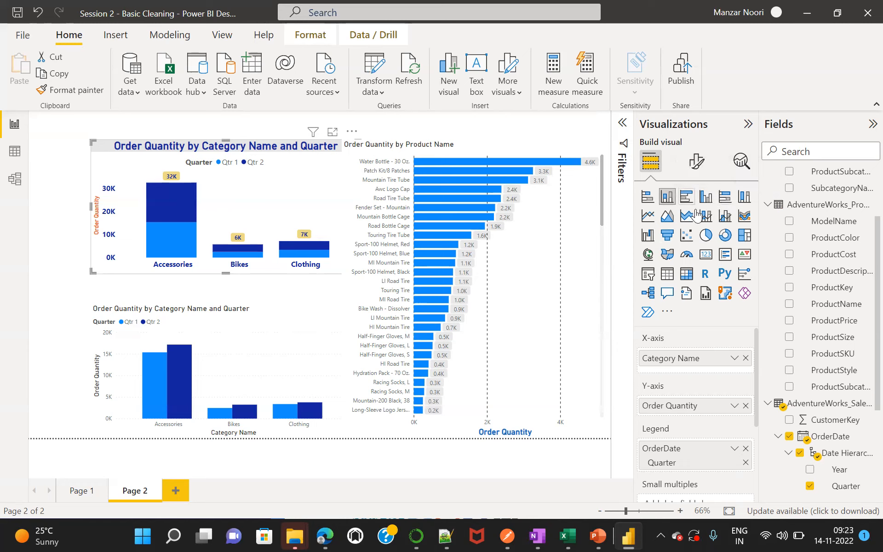
{"action": "left_click", "coordinate": [706, 237]}
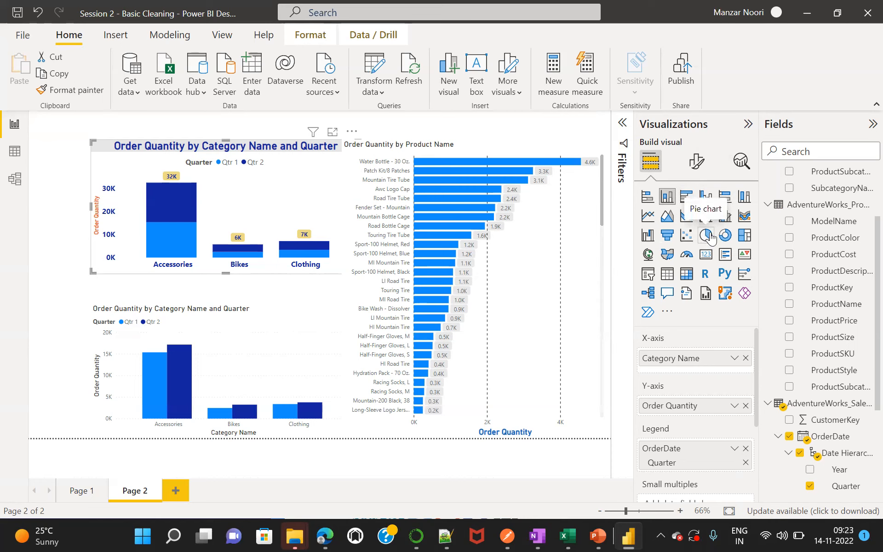
{"action": "left_click", "coordinate": [576, 318]}
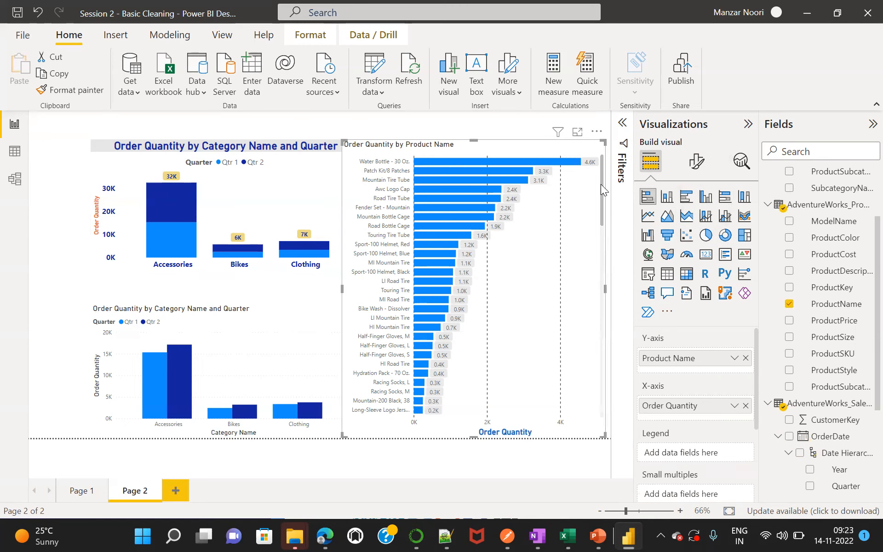
{"action": "scroll", "coordinate": [599, 224], "scroll_direction": "down", "scroll_amount": 5}
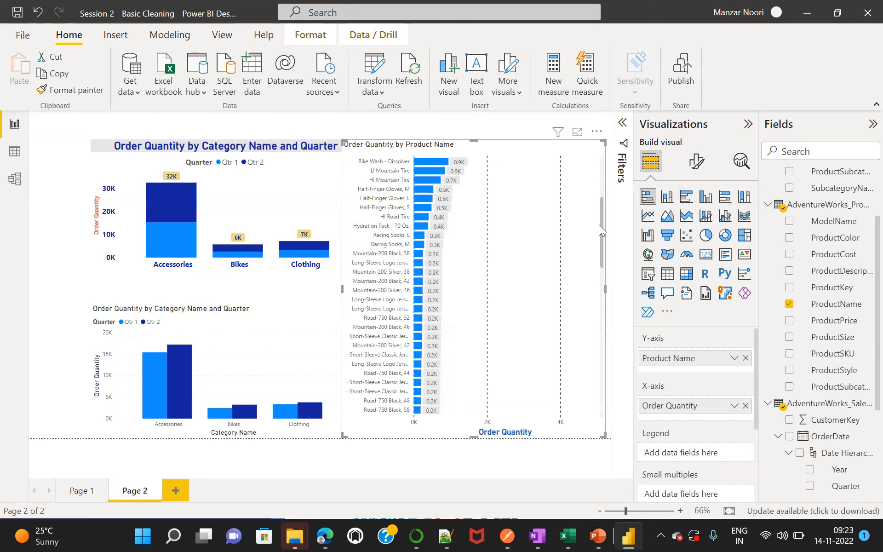
{"action": "scroll", "coordinate": [598, 215], "scroll_direction": "up", "scroll_amount": 5}
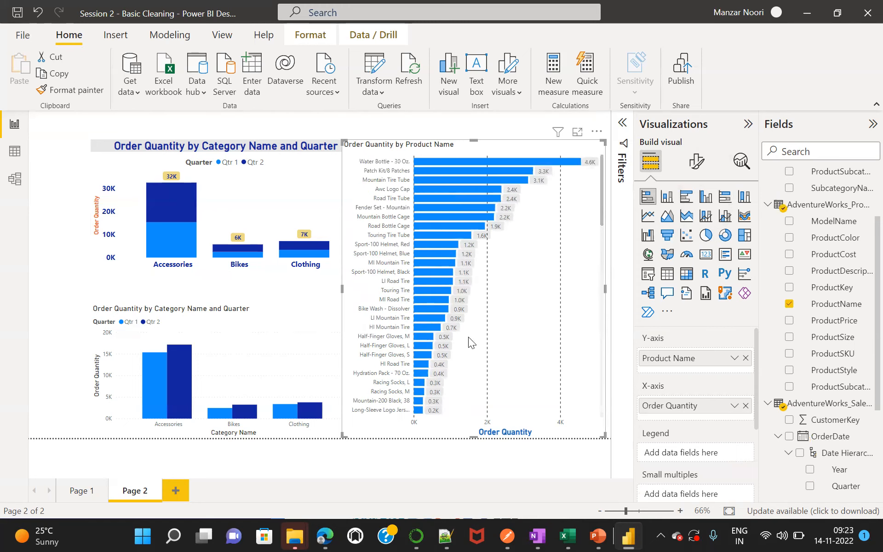